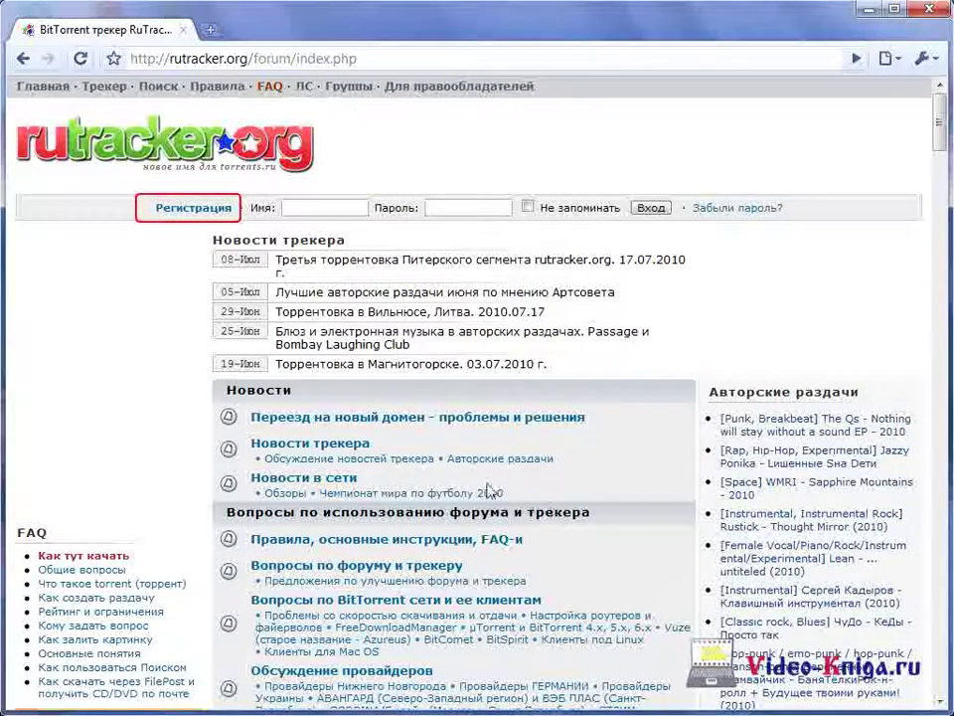
Step: Open the site's registration page, go through the usage rules and agree to the conditions
click(213, 211)
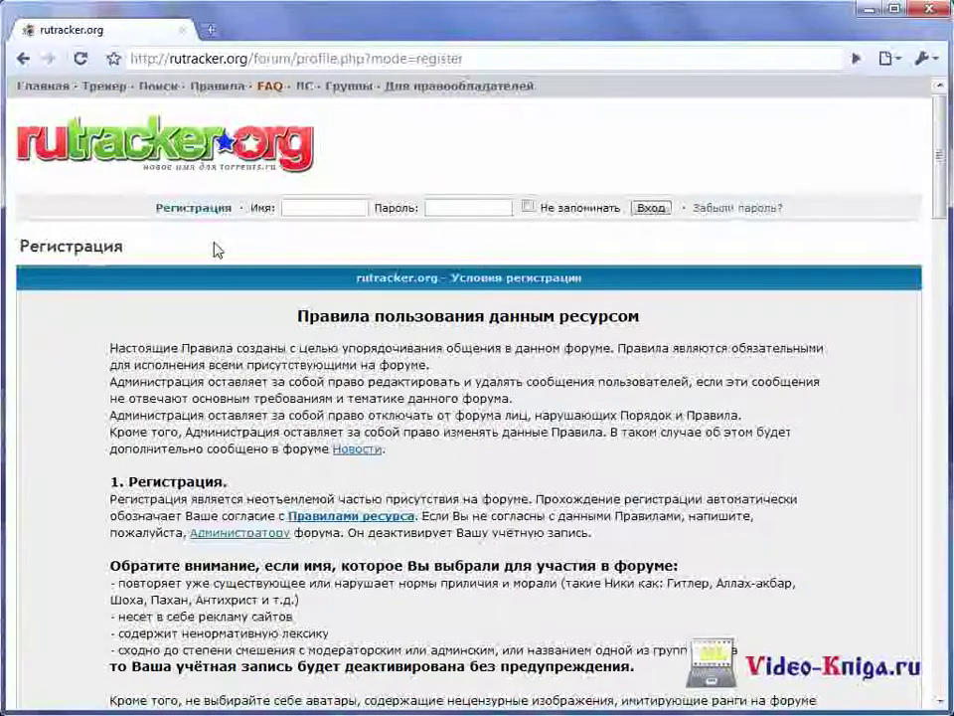
scroll(217, 249, down, 5)
scroll(217, 250, down, 5)
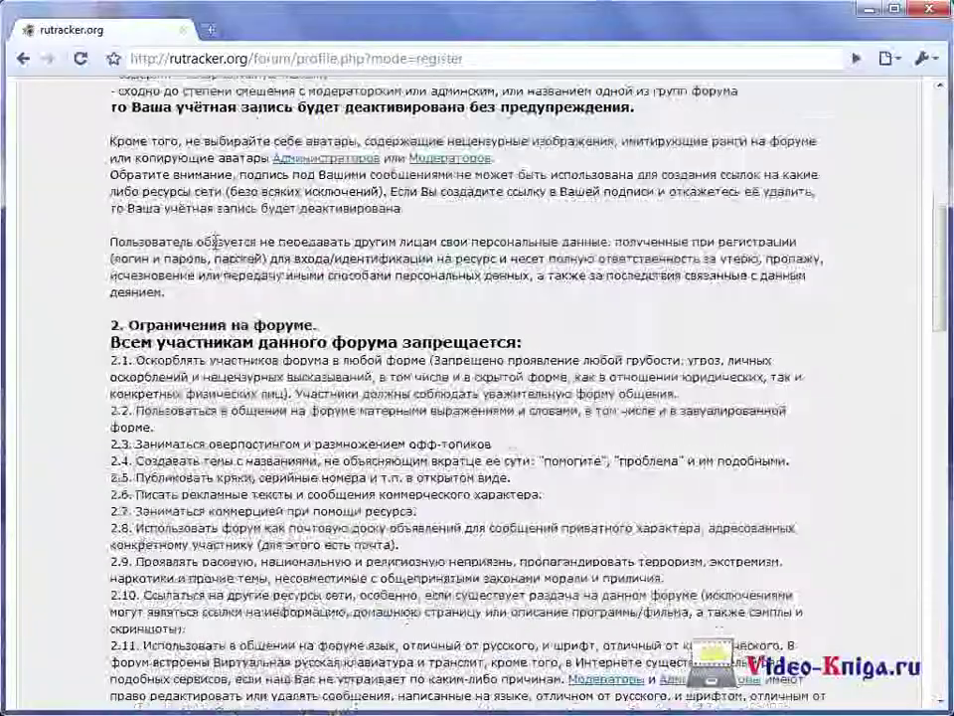
scroll(216, 245, down, 5)
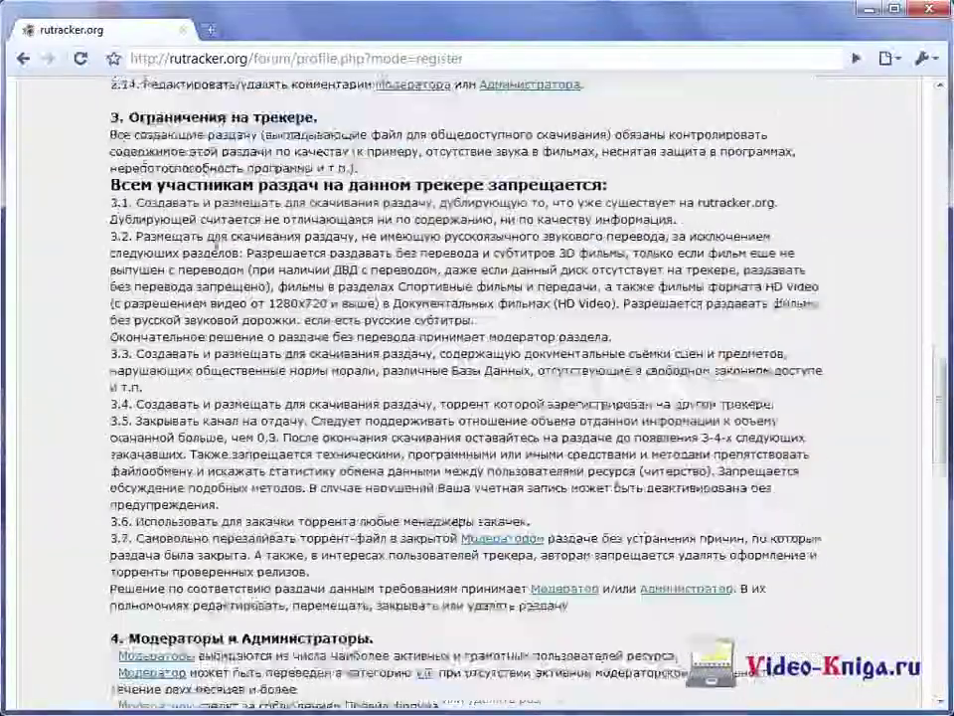
scroll(216, 243, down, 4)
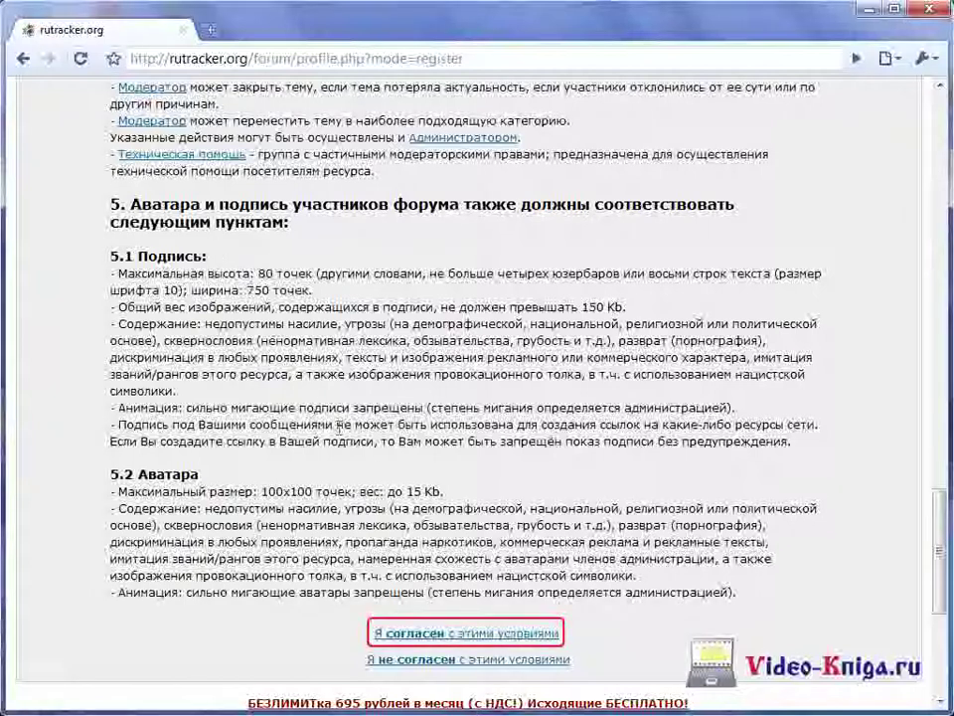
click(507, 641)
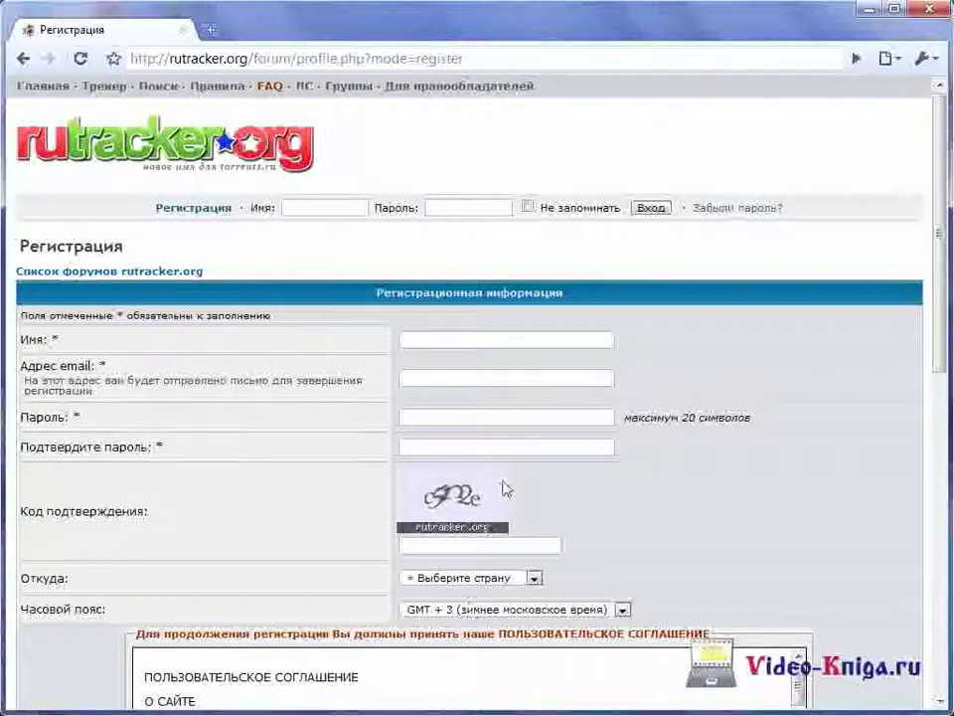
Step: Enter videokniga as the username in the registration form and fill in the account's e-mail address
click(475, 339)
text(vide)
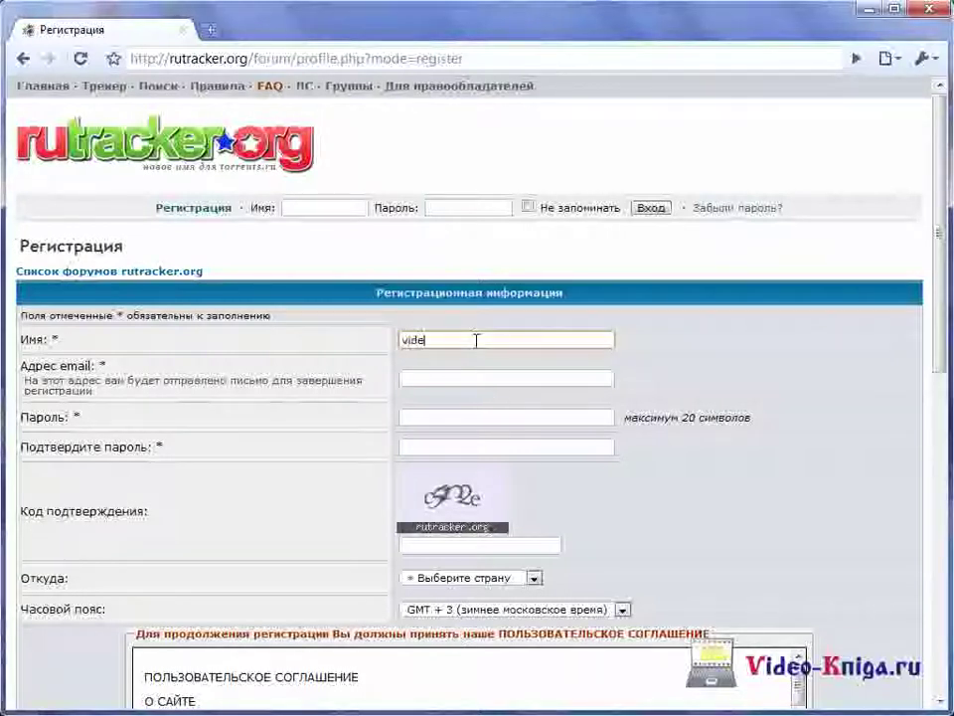
text(okniga)
key(Tab)
text(vide)
key(Down)
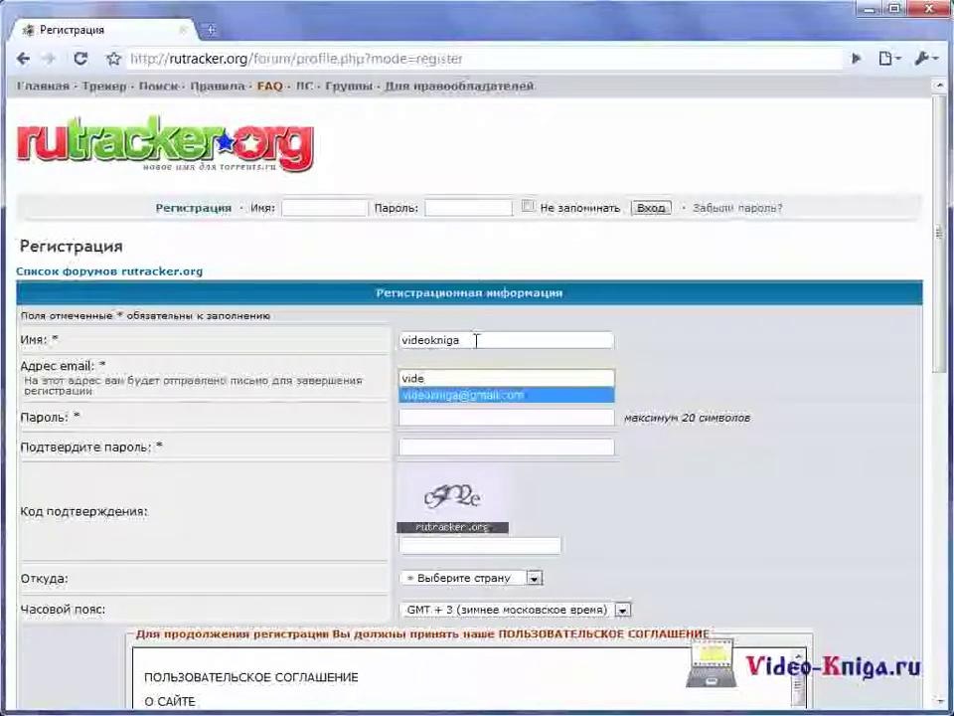
key(Tab)
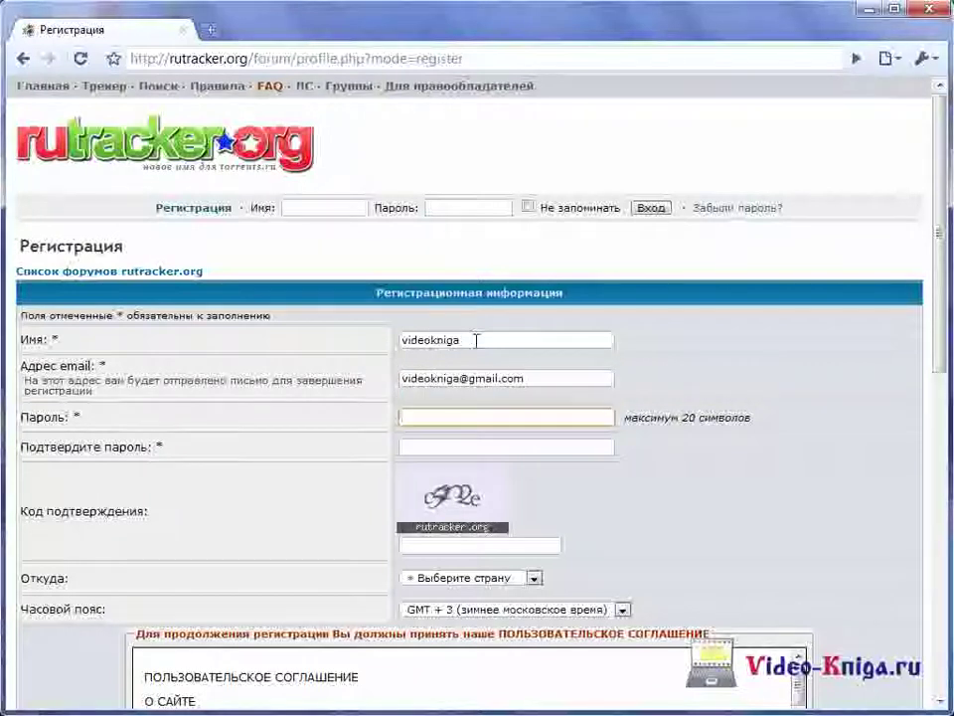
Step: Enter and confirm the account password, and fill in the verification code from the image in the registration form
text(******)
key(Tab)
text(******)
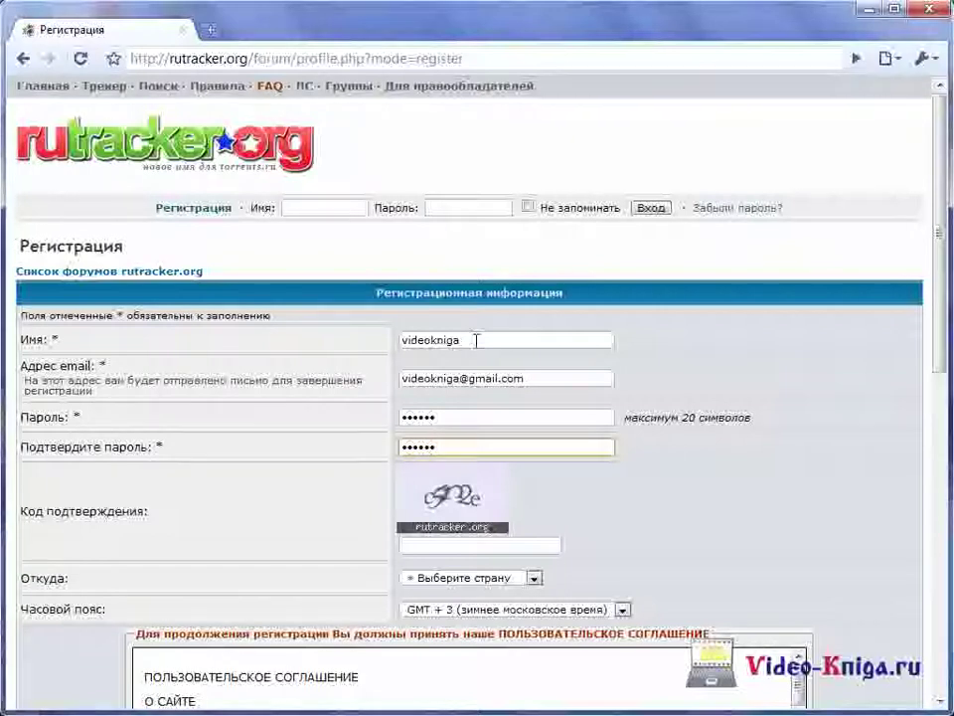
key(Tab)
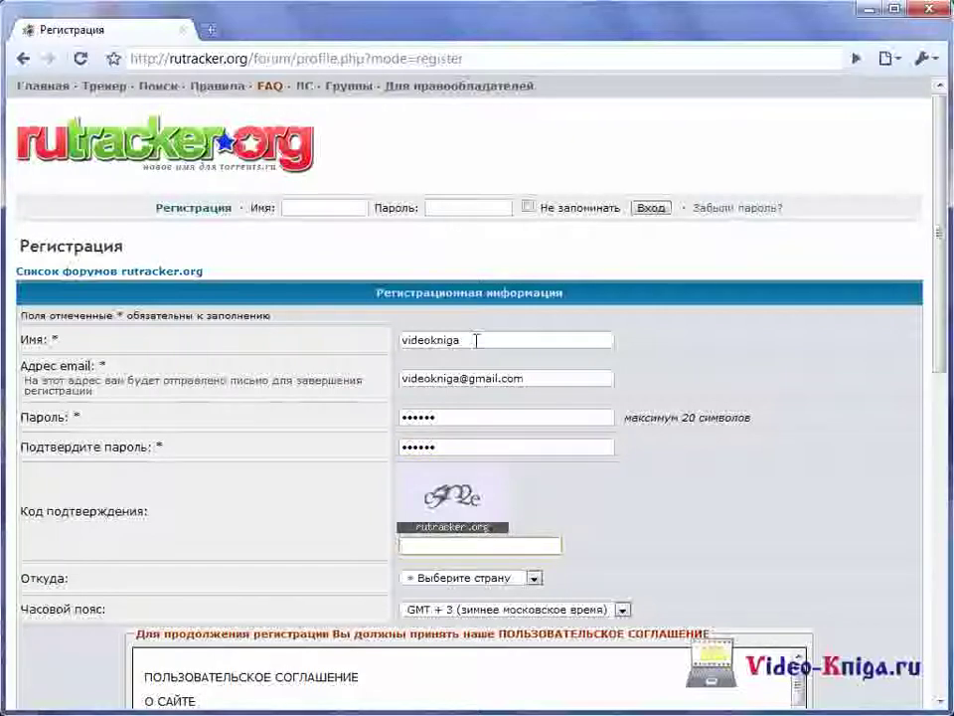
text(c5n2e)
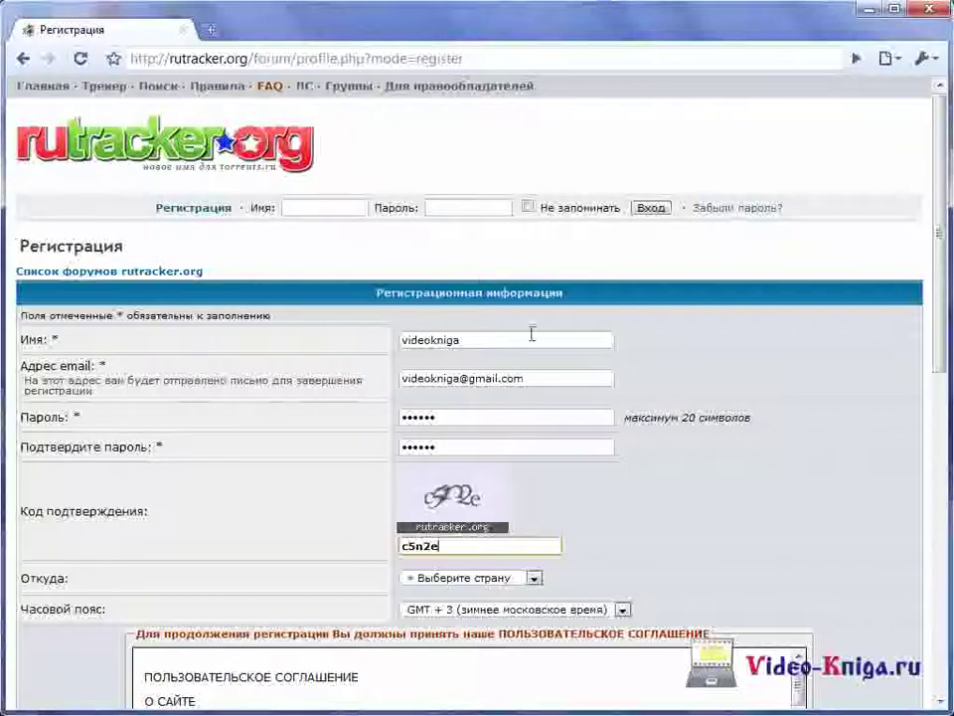
Step: Examine the user agreement below the registration fields through to its end
scroll(931, 330, down, 2)
scroll(477, 397, down, 1)
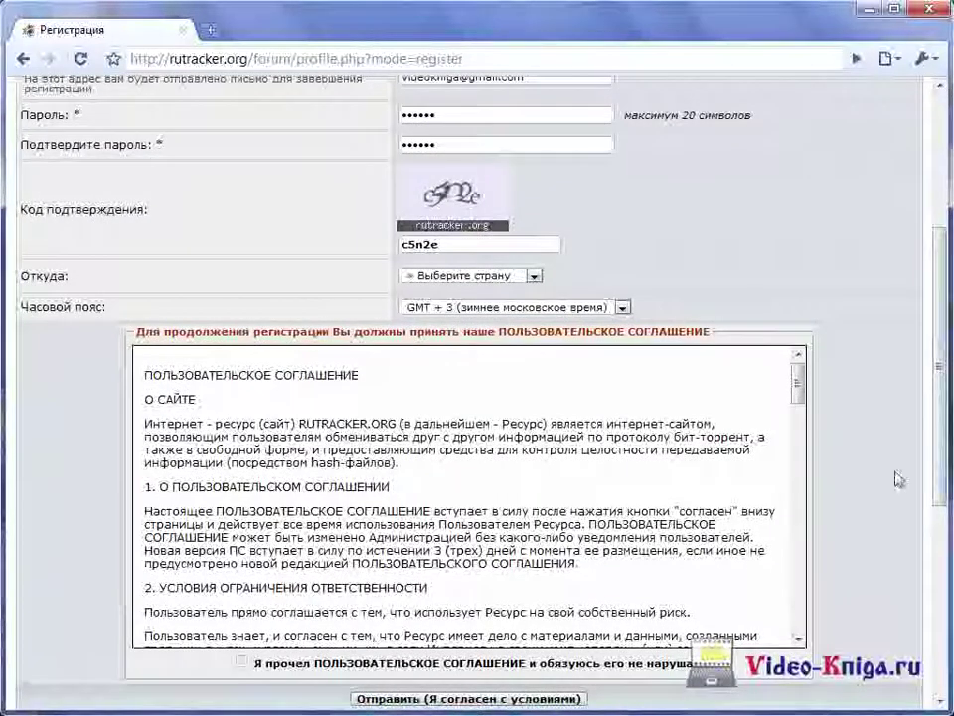
drag(799, 387, 817, 626)
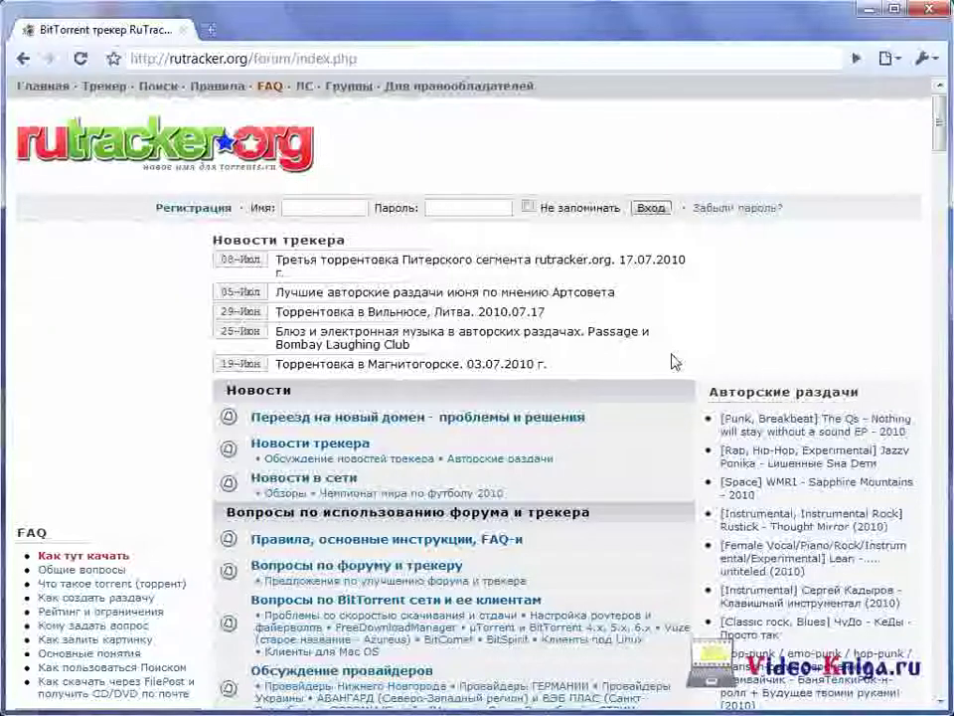
Step: Log in to the tracker with the username videokniga and the account password
click(338, 209)
text(videokniga)
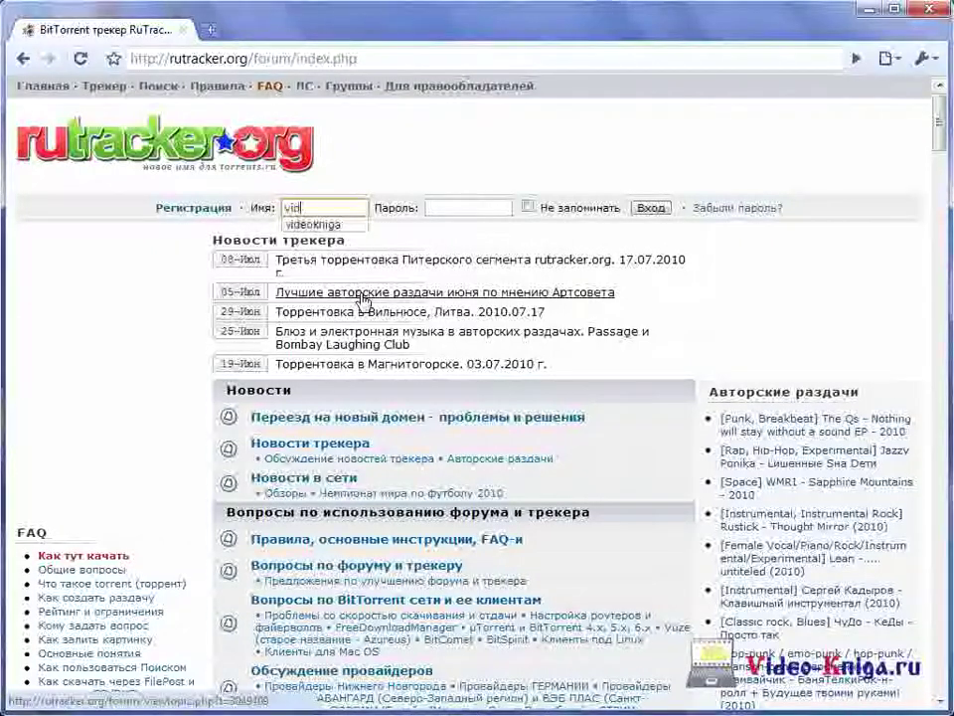
key(Tab)
text(*****)
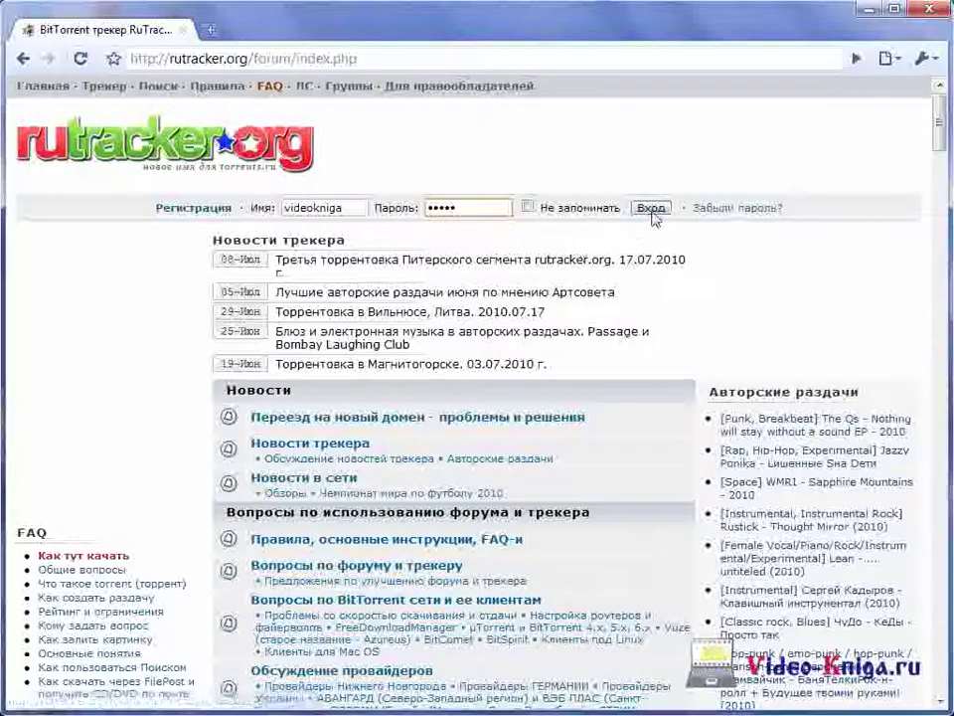
click(651, 211)
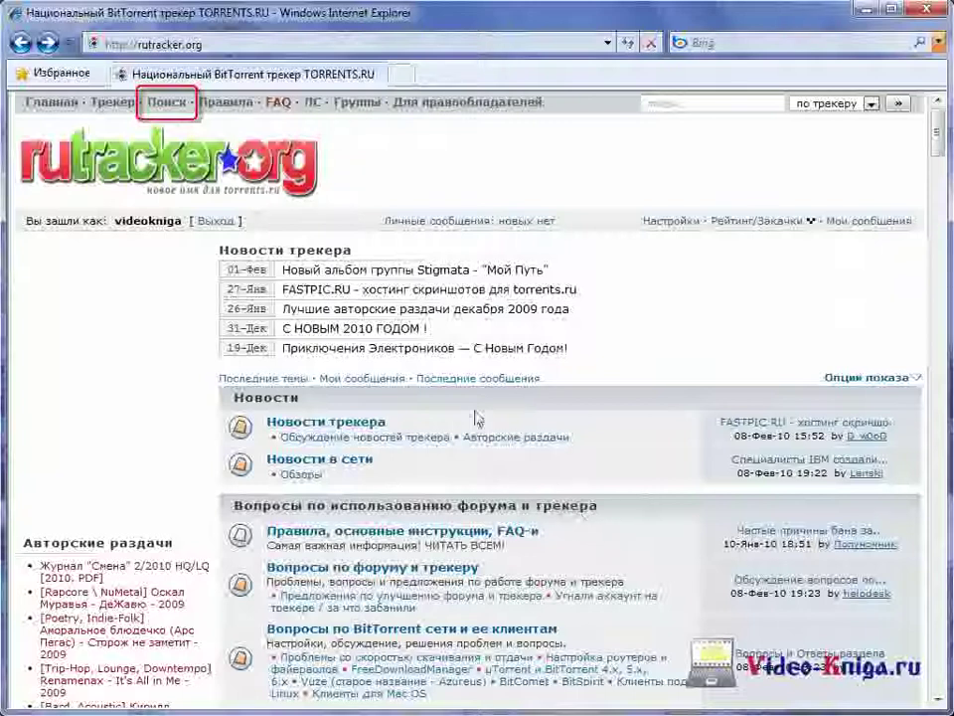
Step: Open the tracker's search page
click(170, 106)
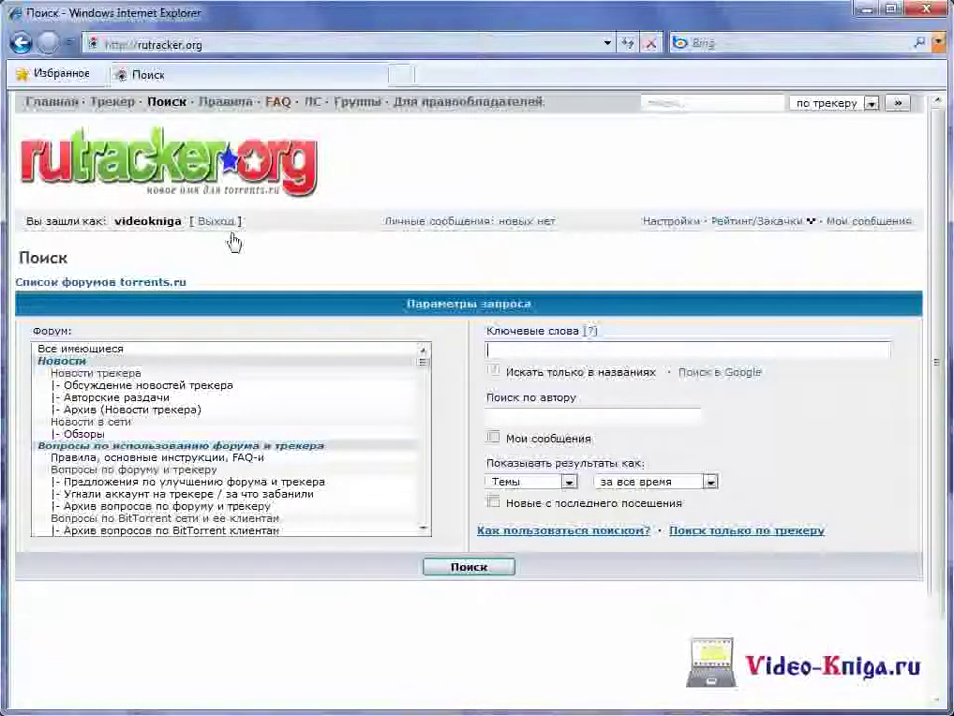
Step: Select the forums Обсуждение новостей трекера, Архив (Новости трекера), Вопросы по форуму и трекеру and Архив вопросов по форуму и трекеру together
click(263, 388)
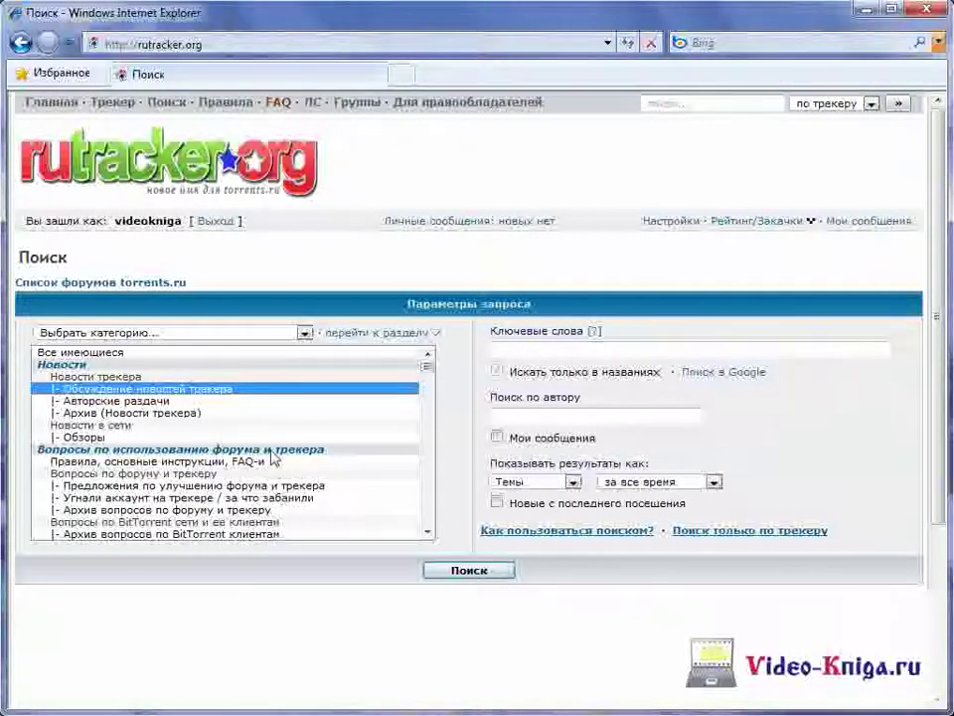
click(273, 452)
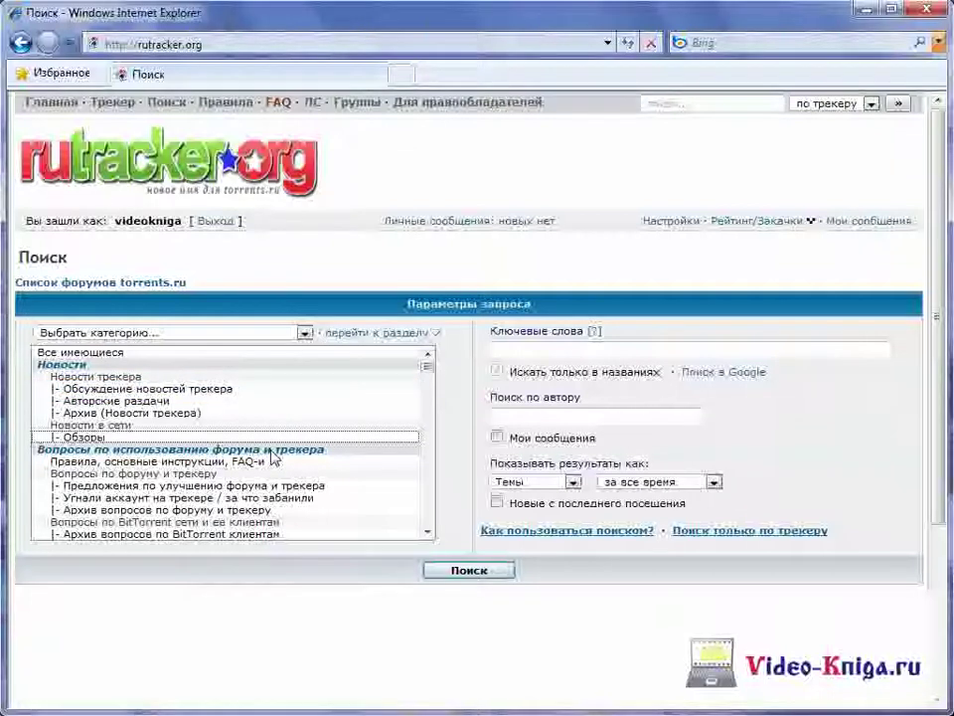
click(250, 389)
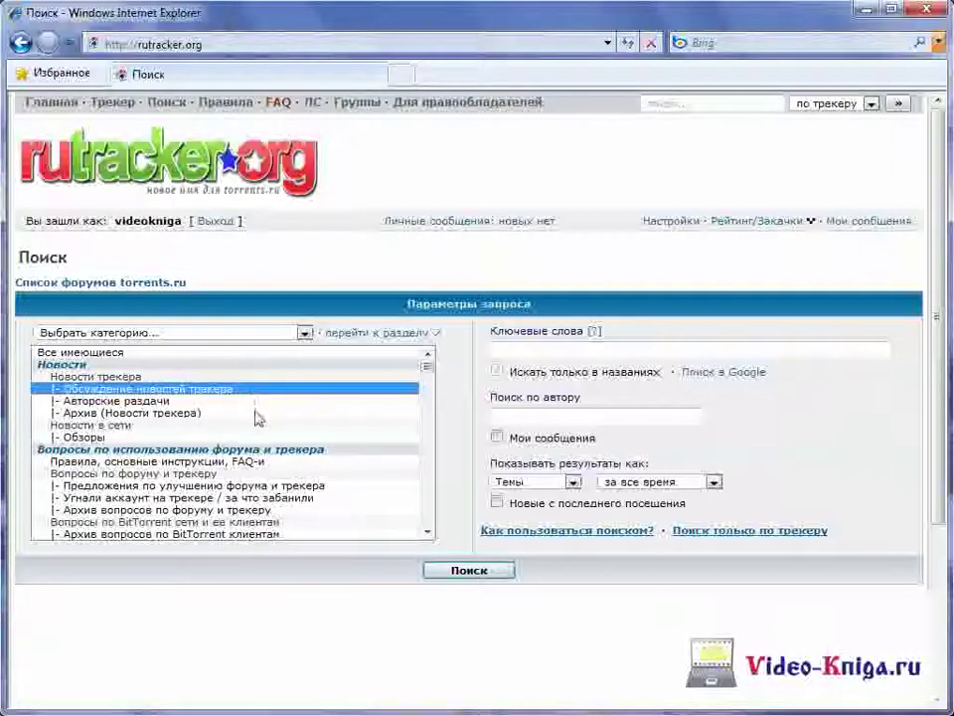
ctrl+click(259, 412)
ctrl+click(261, 475)
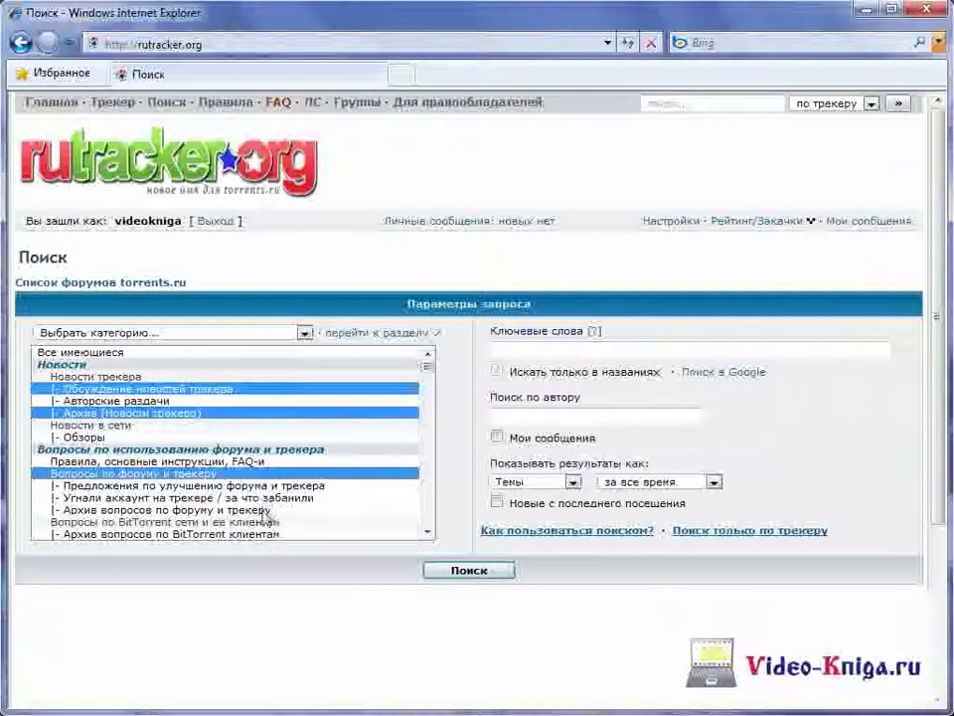
ctrl+click(265, 510)
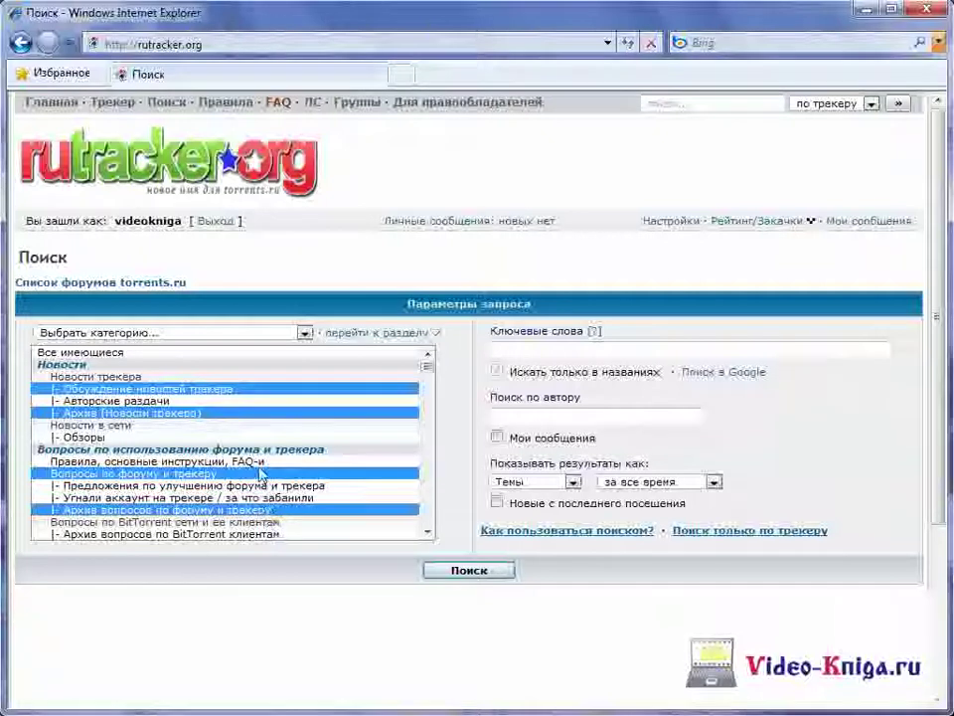
Step: Select the continuous range of forums from Новости трекера to Предложения по улучшению форума и трекера
click(221, 379)
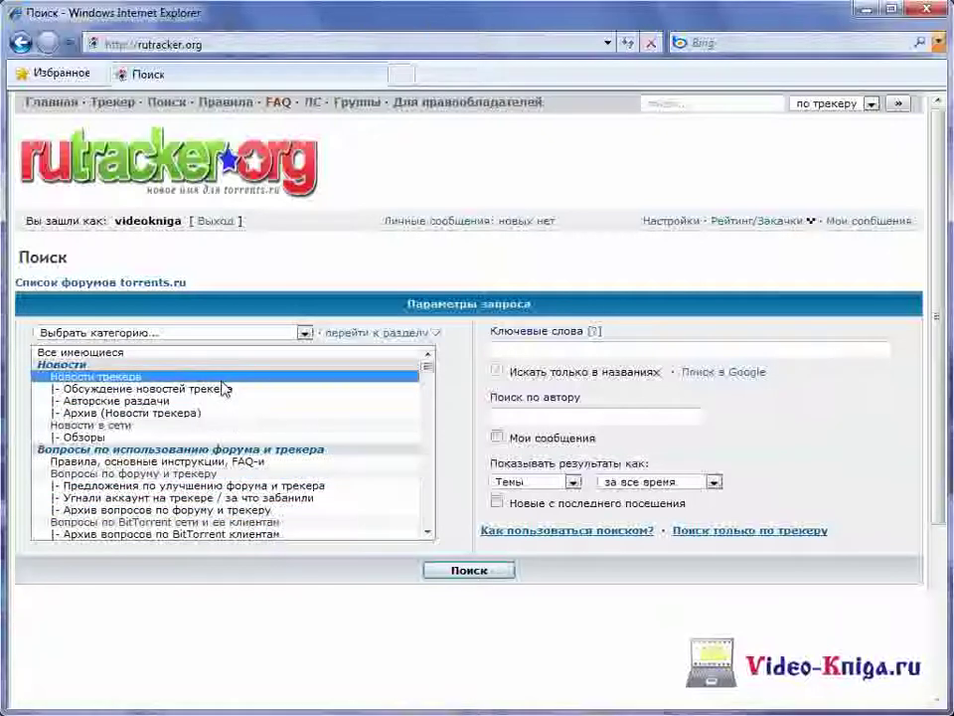
shift+click(231, 490)
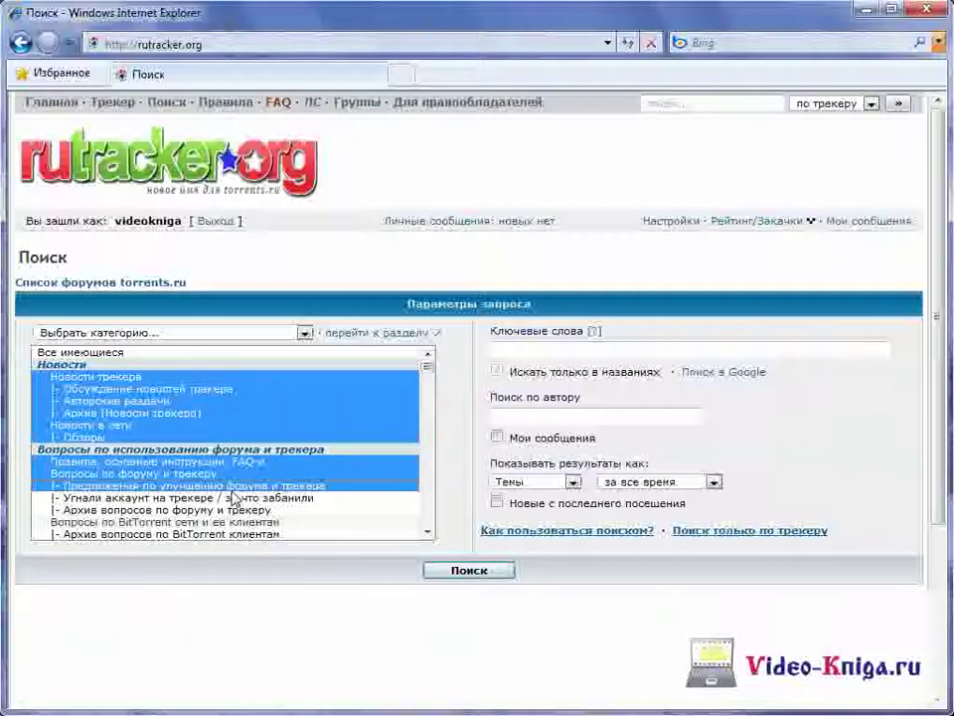
Step: Set the search scope to Все имеющиеся and enter теория лжи as the keywords
click(225, 355)
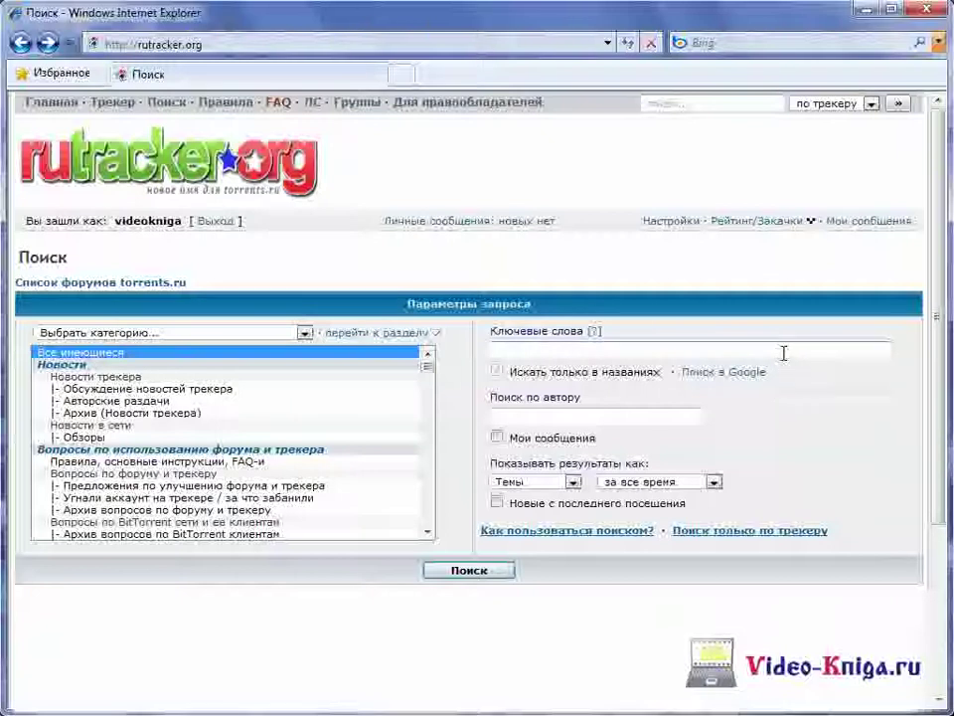
text(теор)
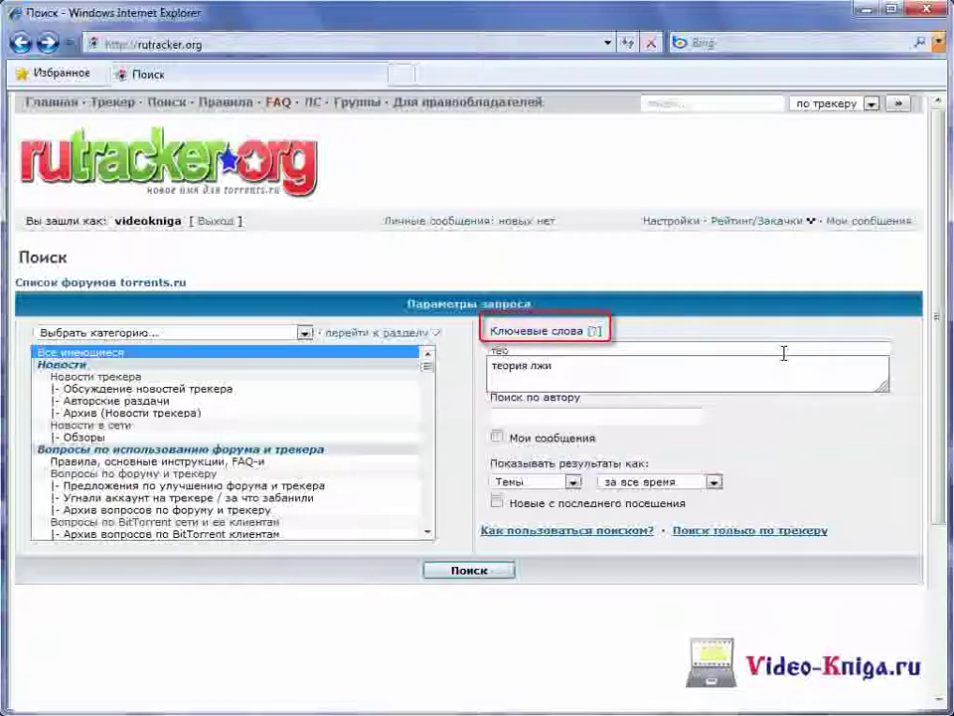
key(Down)
key(Return)
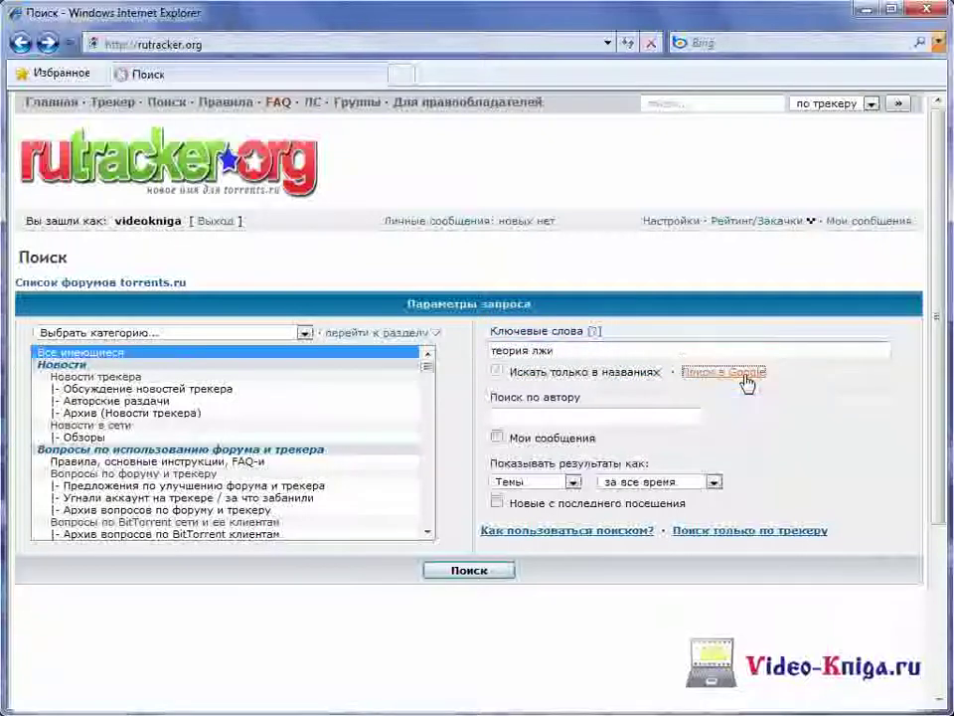
Step: Run the keyword search through Google, look through the first page of results and return to the search form
click(743, 376)
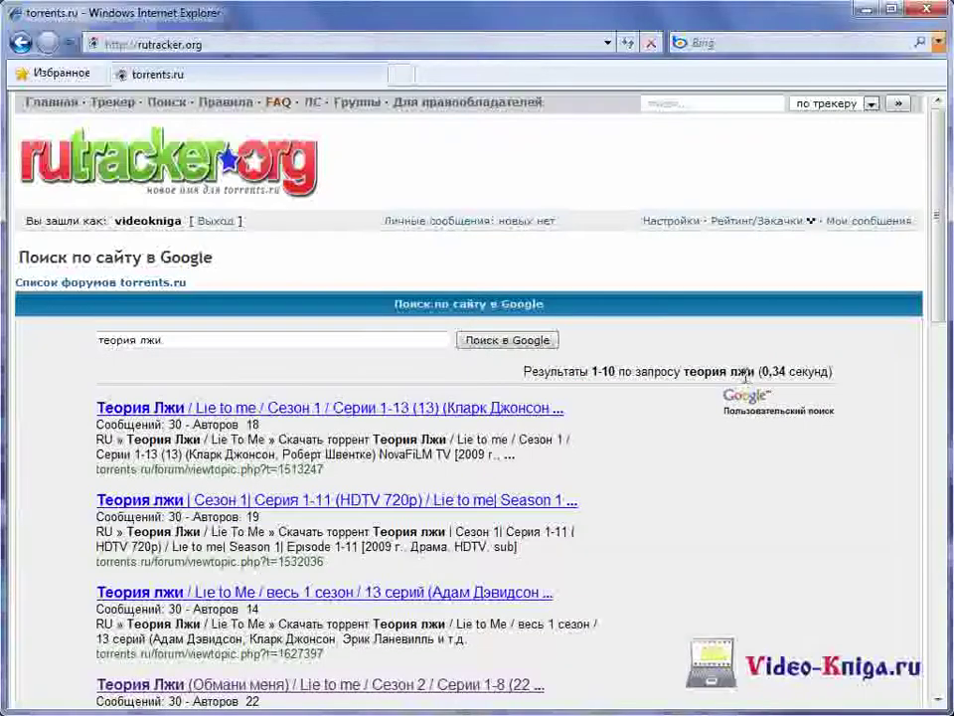
scroll(703, 451, down, 1)
scroll(703, 453, down, 2)
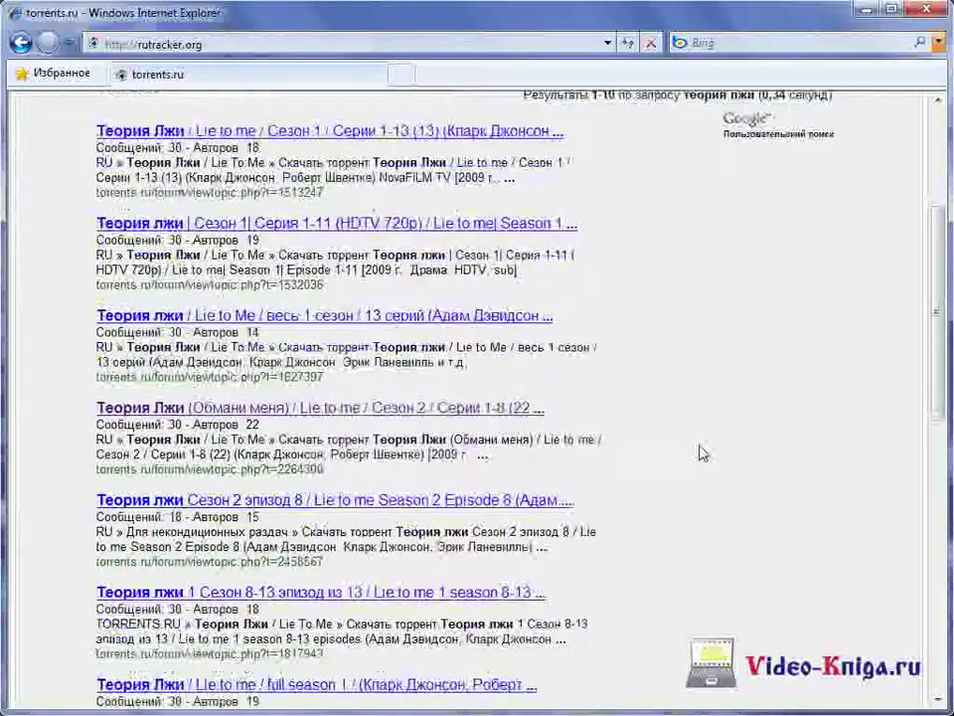
scroll(703, 453, down, 5)
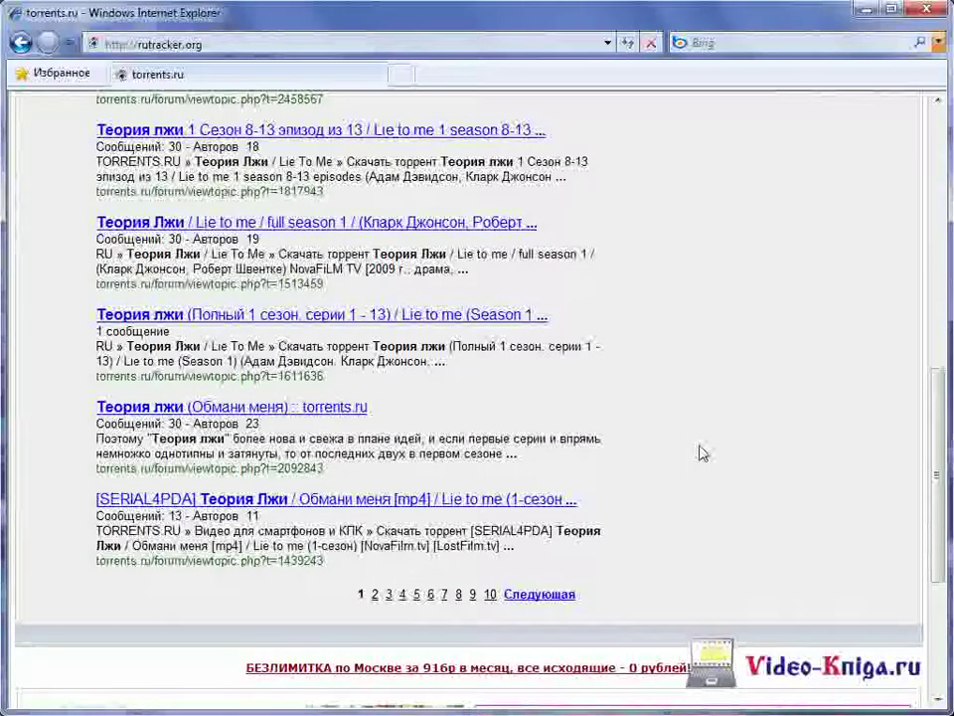
key(BackSpace)
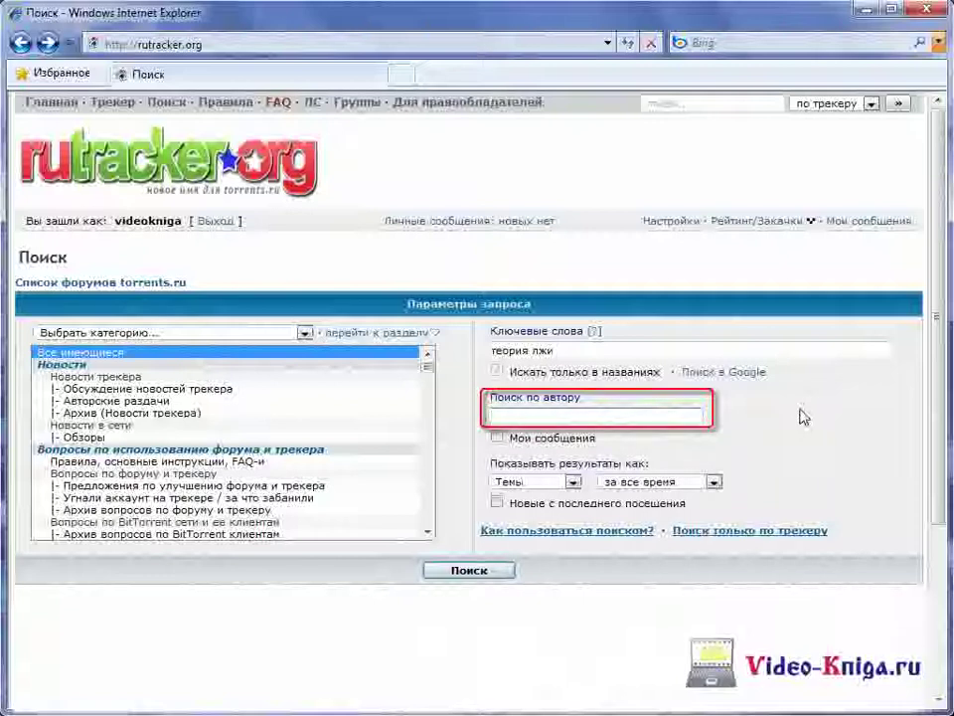
Step: Enter avtor as the author, keep the period at за все время, and toggle the Новые с последнего посещения filter
text(avtor)
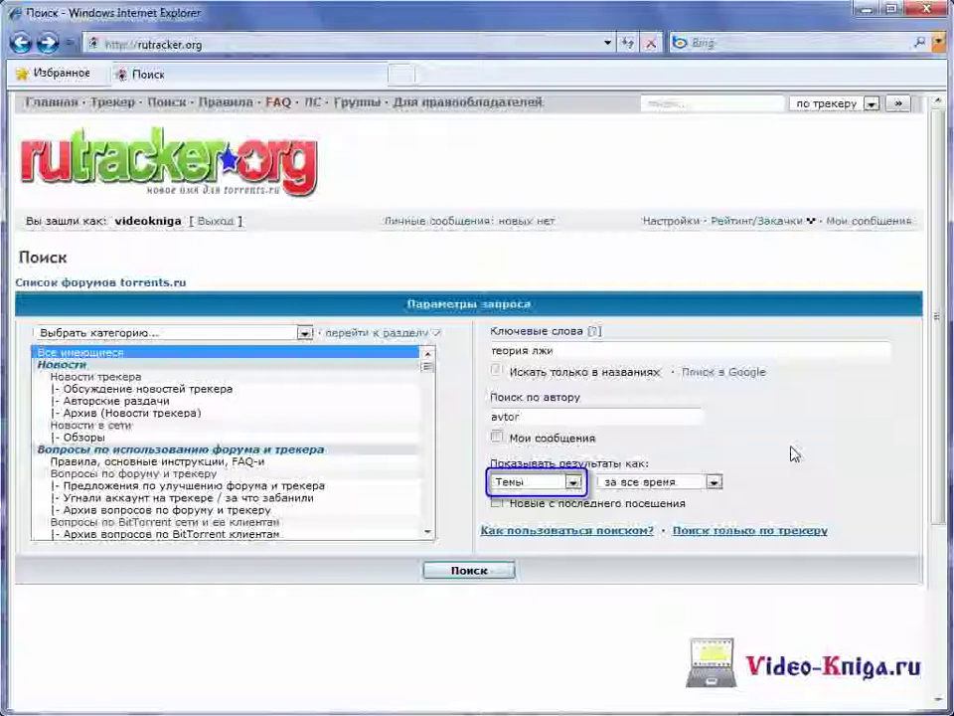
click(713, 481)
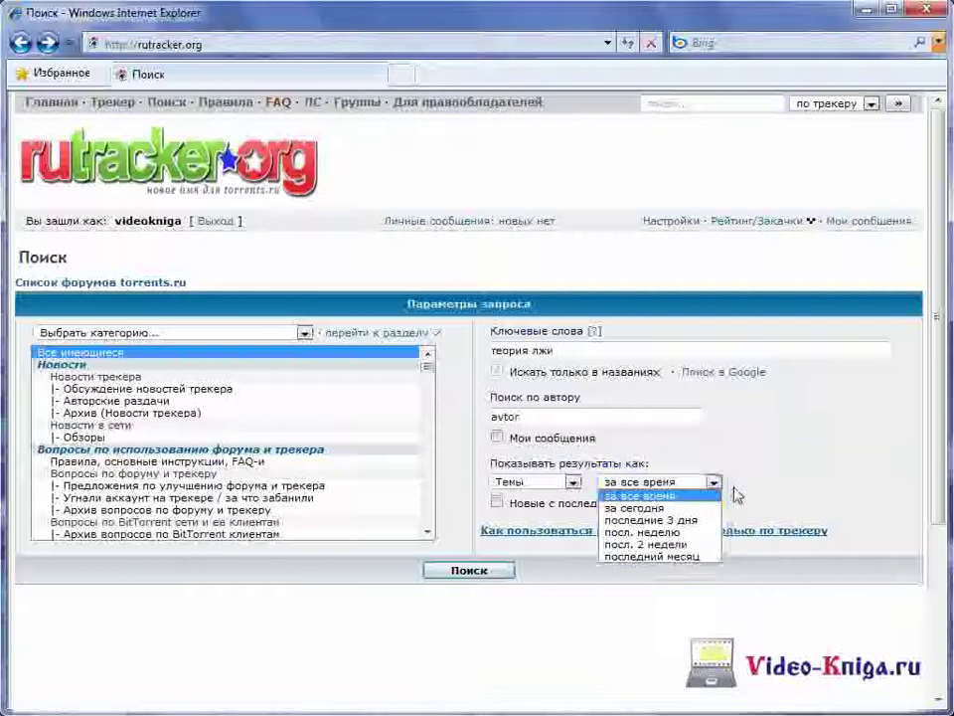
click(737, 495)
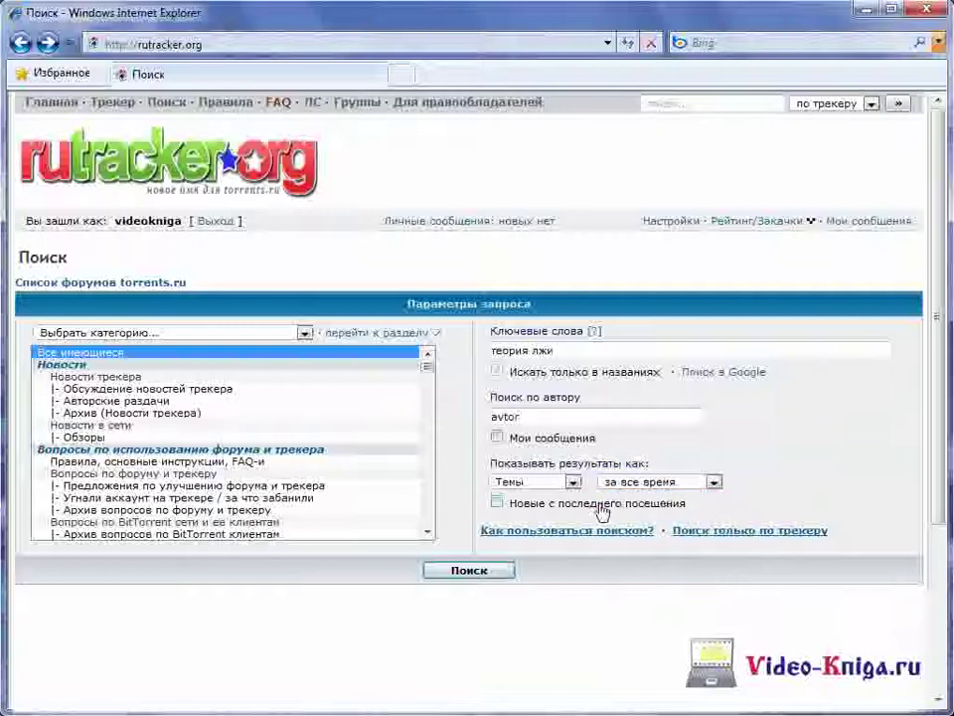
click(497, 503)
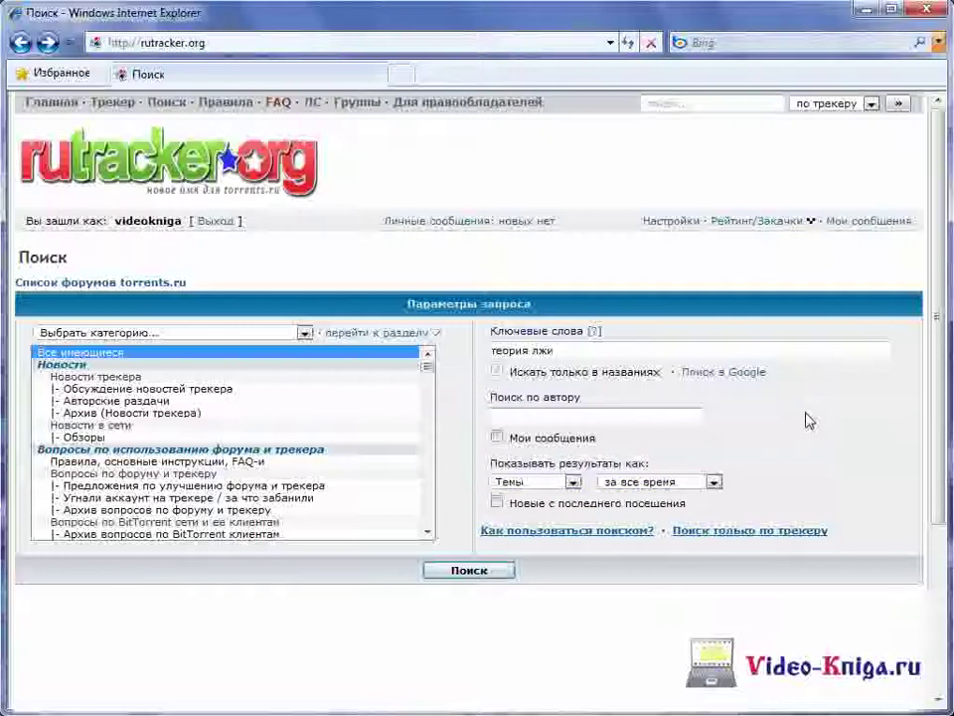
Step: Run the forum search for теория лжи across all forums and look through the first page of results
click(503, 574)
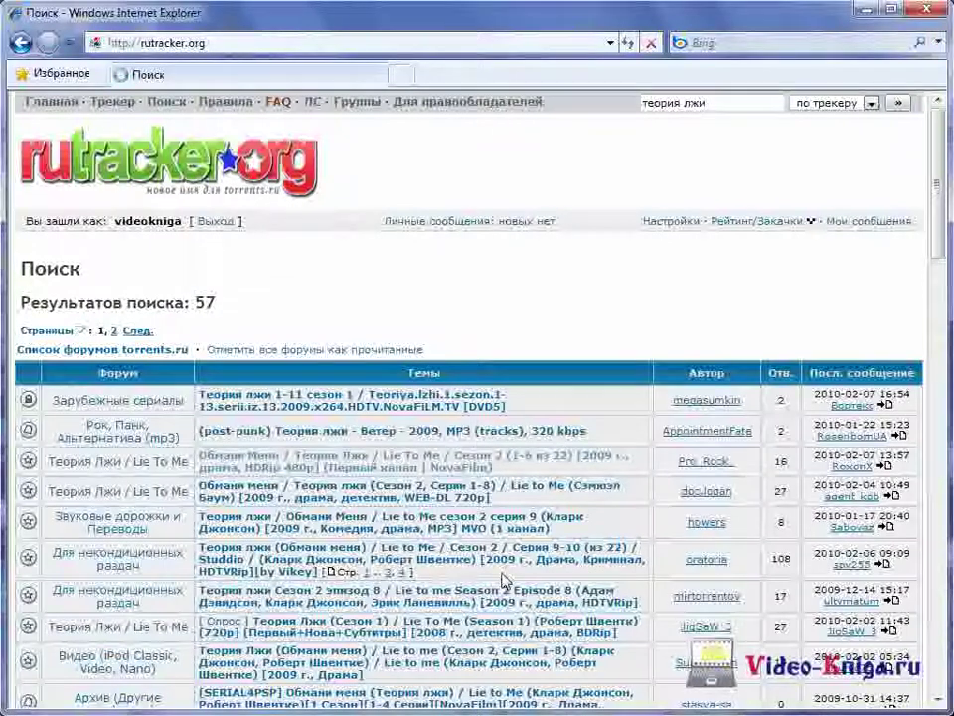
scroll(505, 582, down, 1)
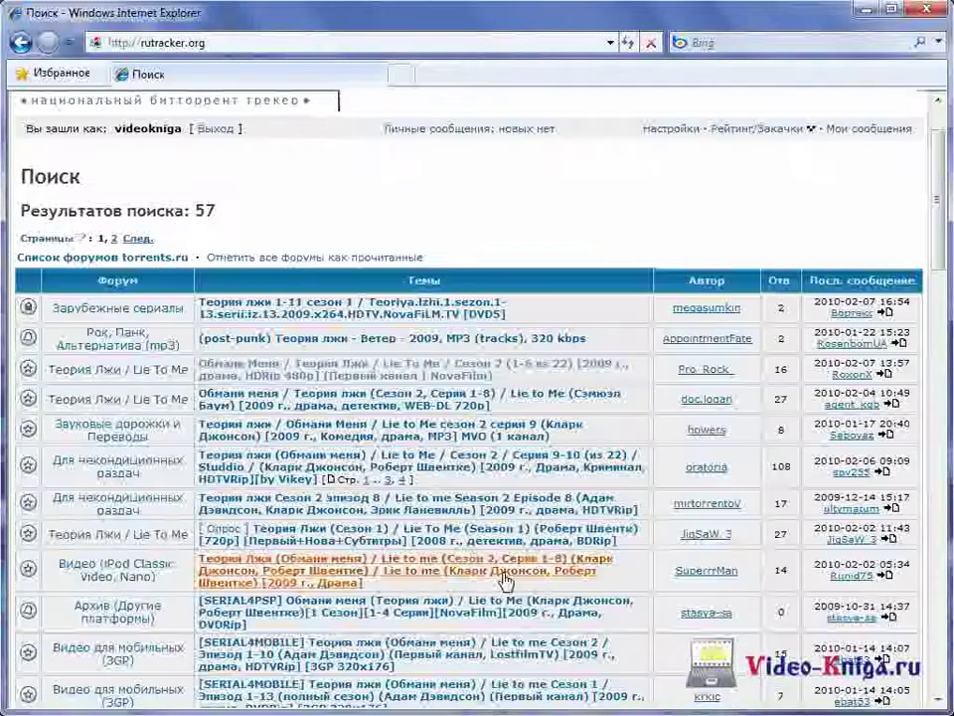
scroll(505, 582, down, 1)
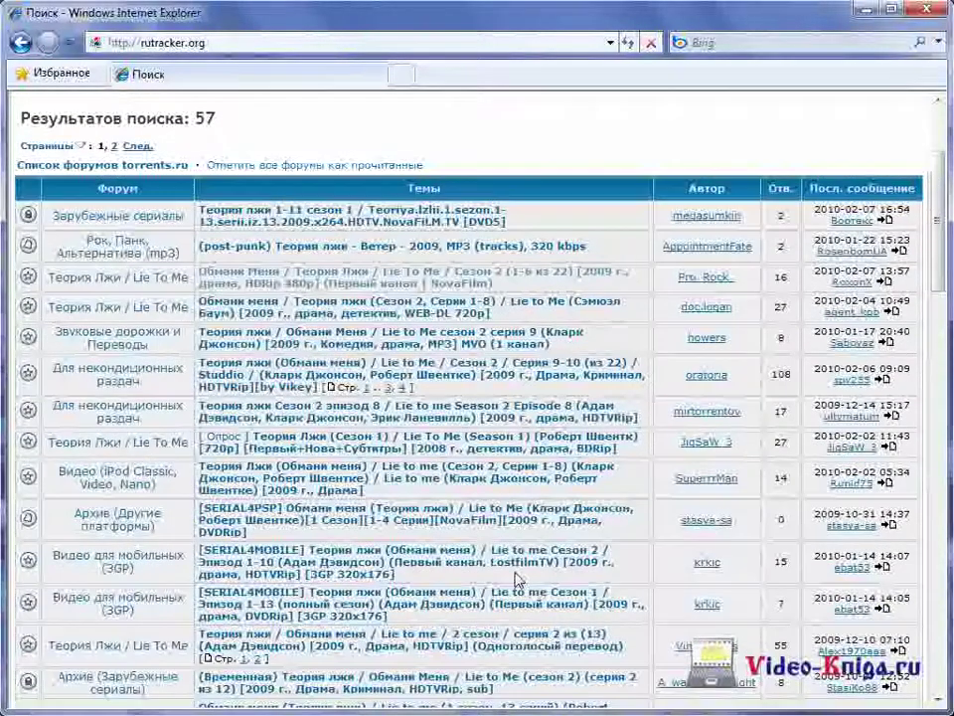
scroll(516, 581, down, 1)
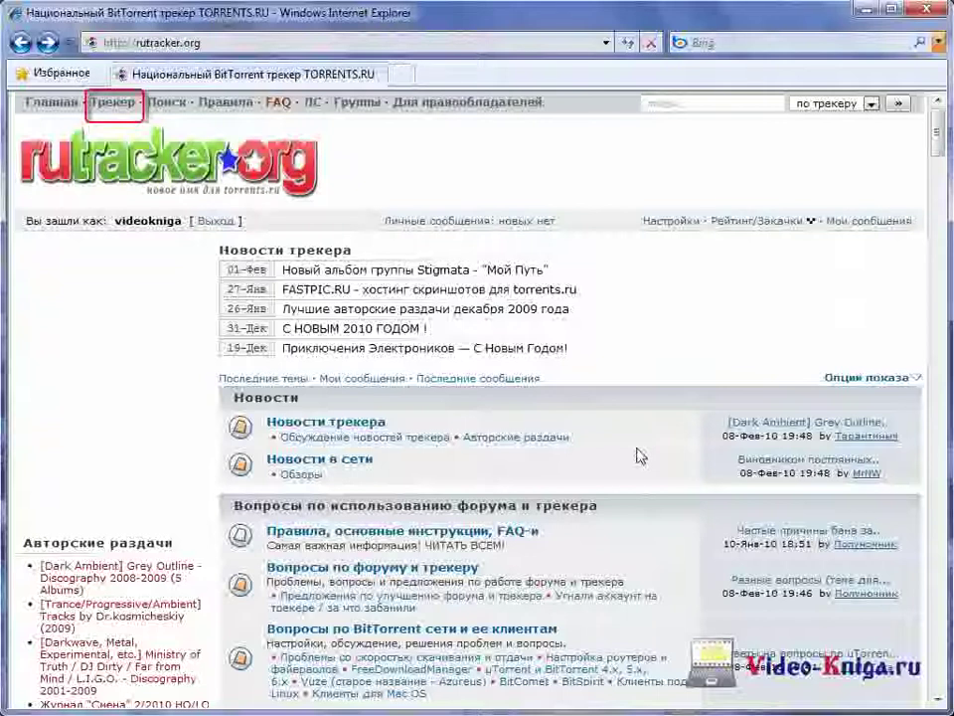
Step: Open the Трекер release search and select both forums Фильмы 2010 (новинки) and Звуковые дорожки и Переводы
click(128, 106)
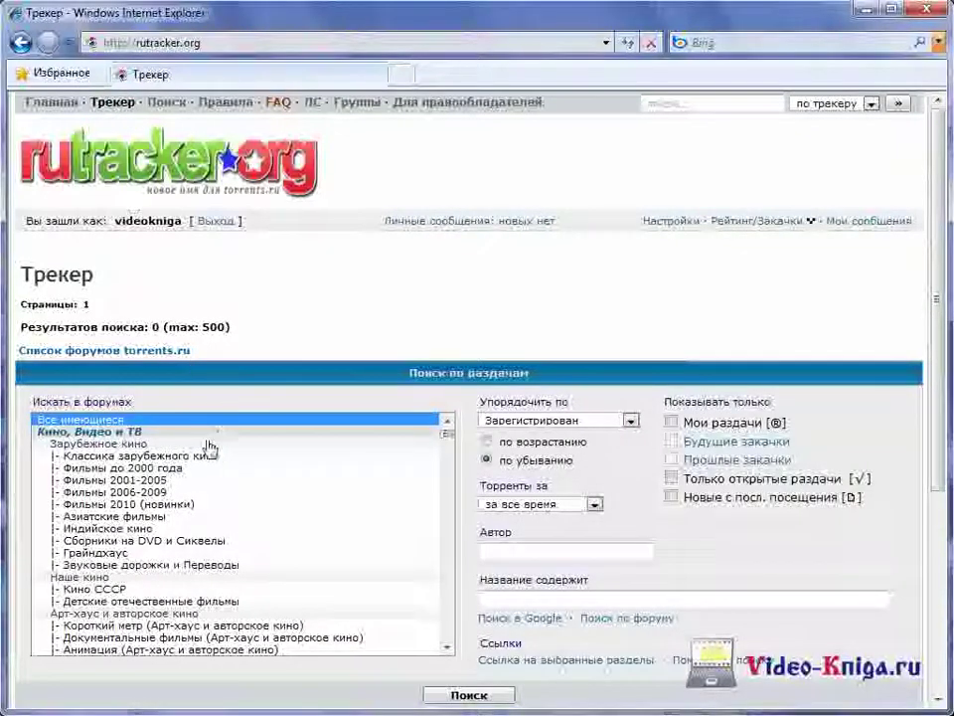
click(182, 508)
ctrl+click(162, 570)
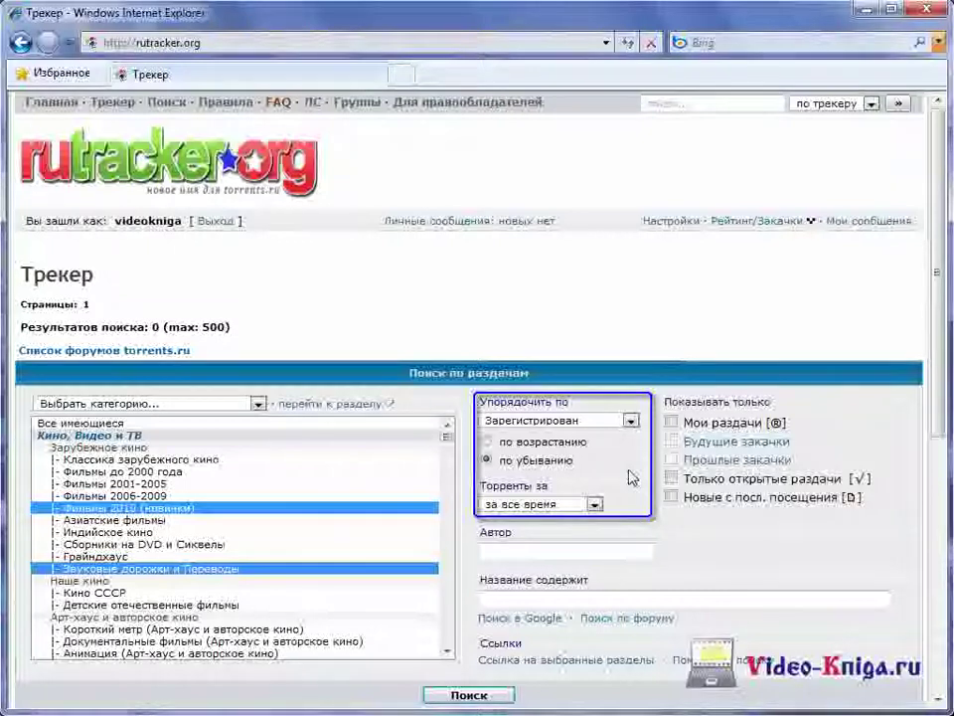
Step: Examine the available sort orders and torrent periods, keeping Зарегистрирован and за все время
click(630, 421)
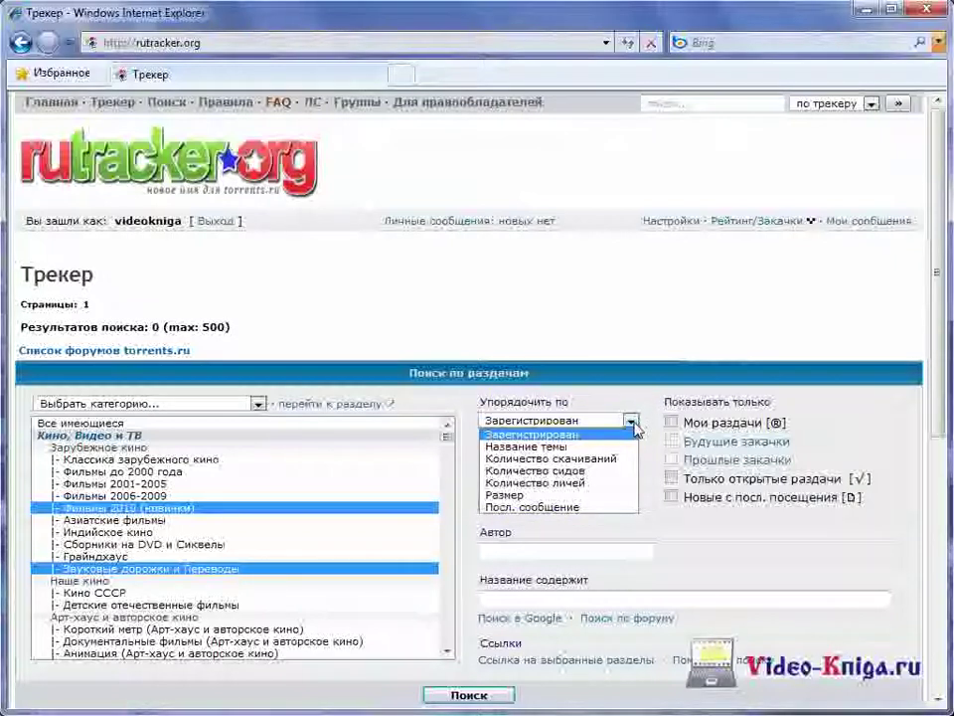
click(632, 423)
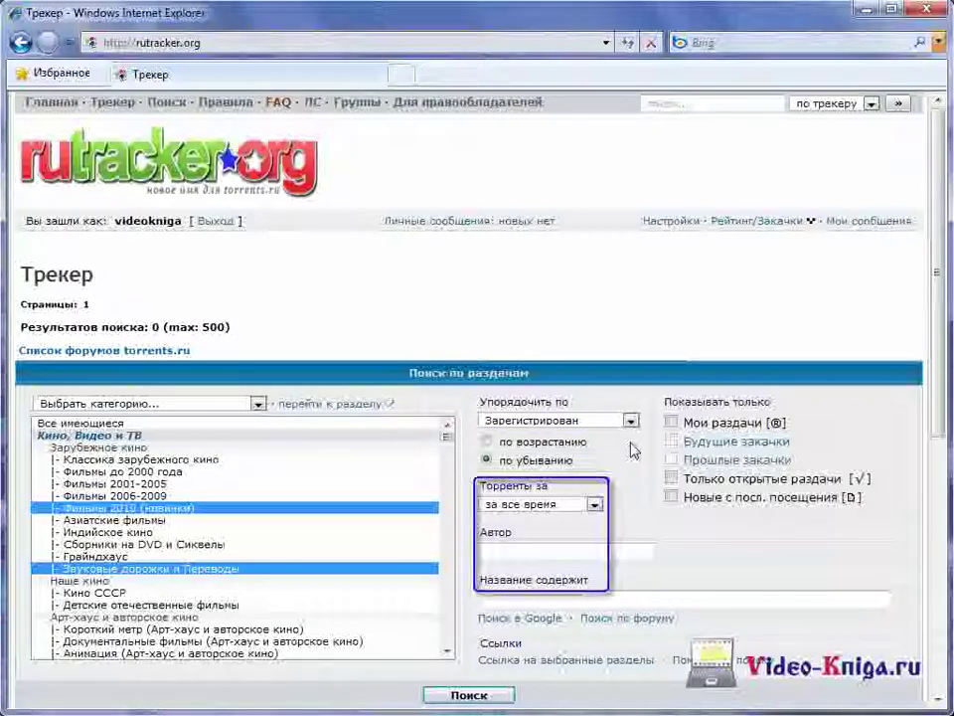
click(597, 507)
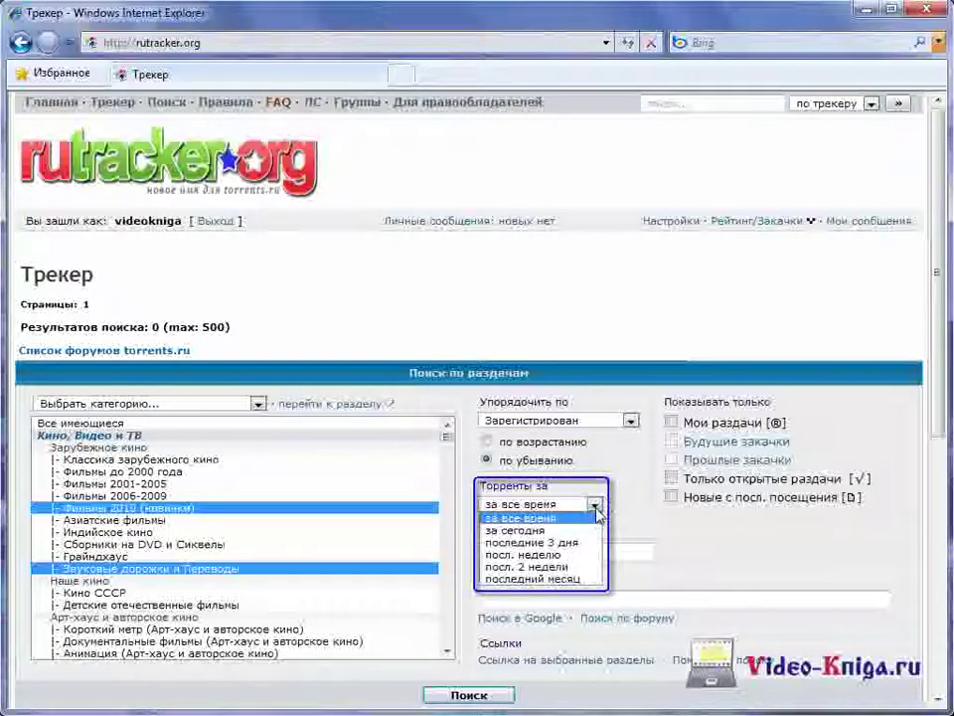
click(634, 523)
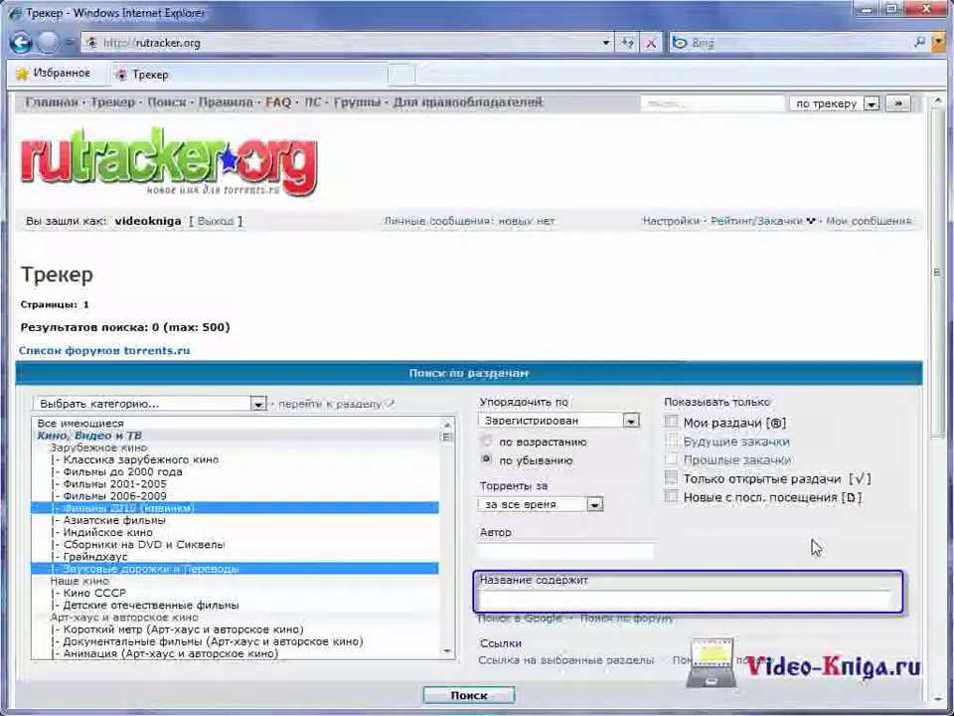
Step: Search the selected forums for releases whose title contains теория лжи and view the results
click(724, 596)
text(тео)
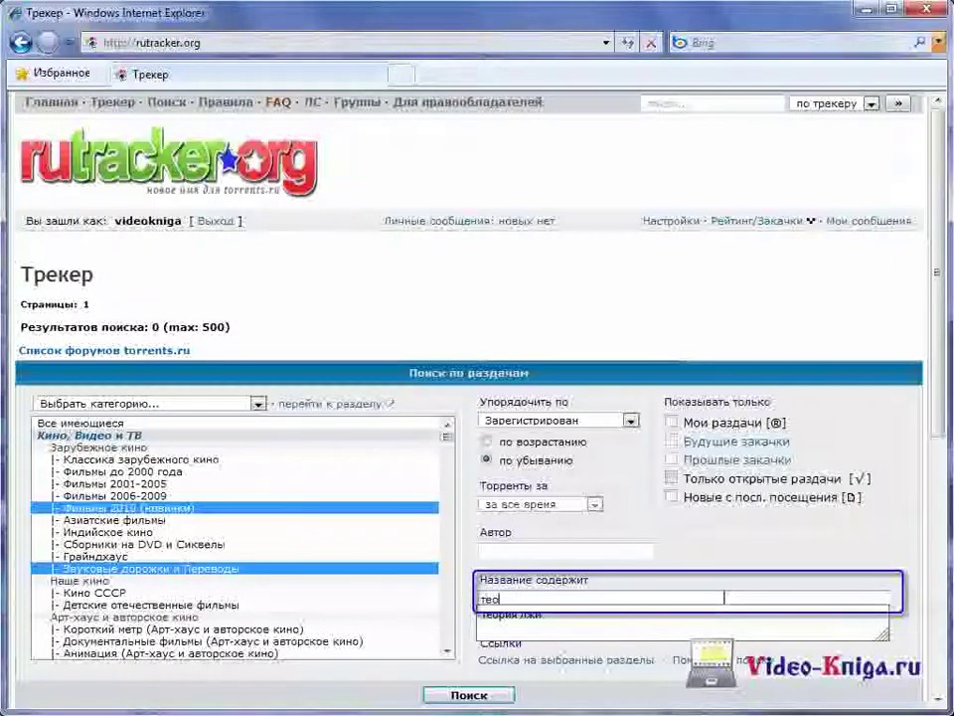
text(рия лжи)
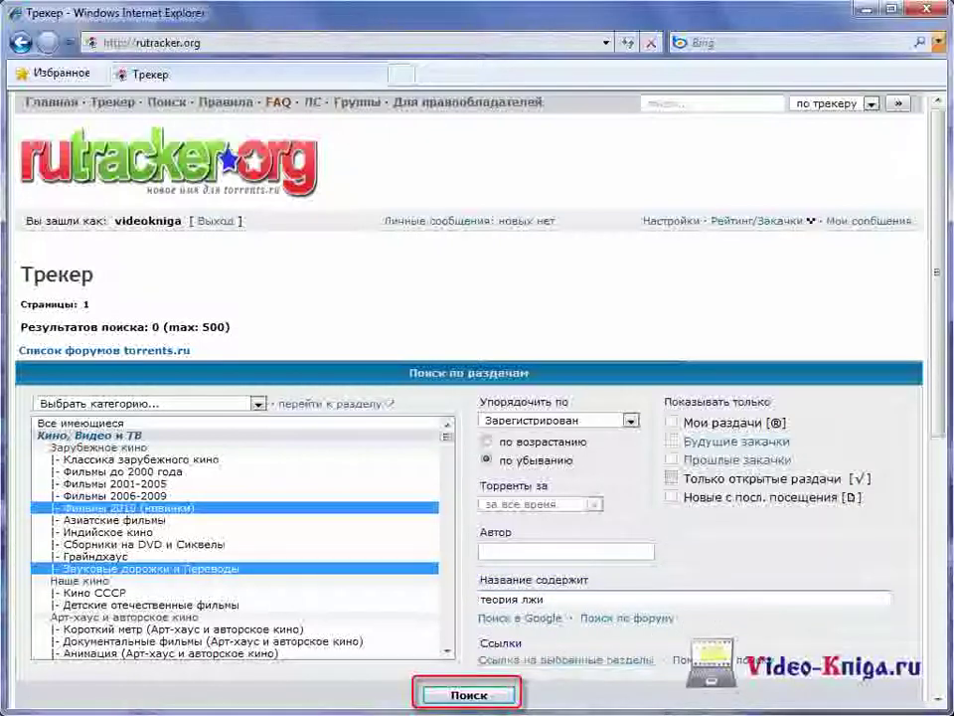
click(504, 700)
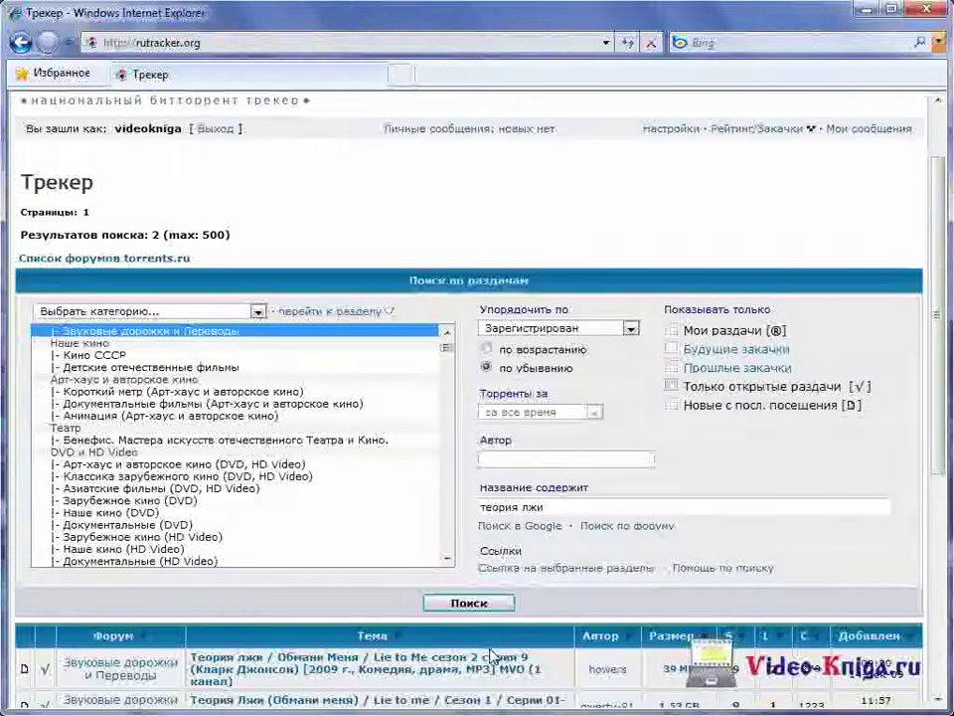
scroll(492, 661, down, 3)
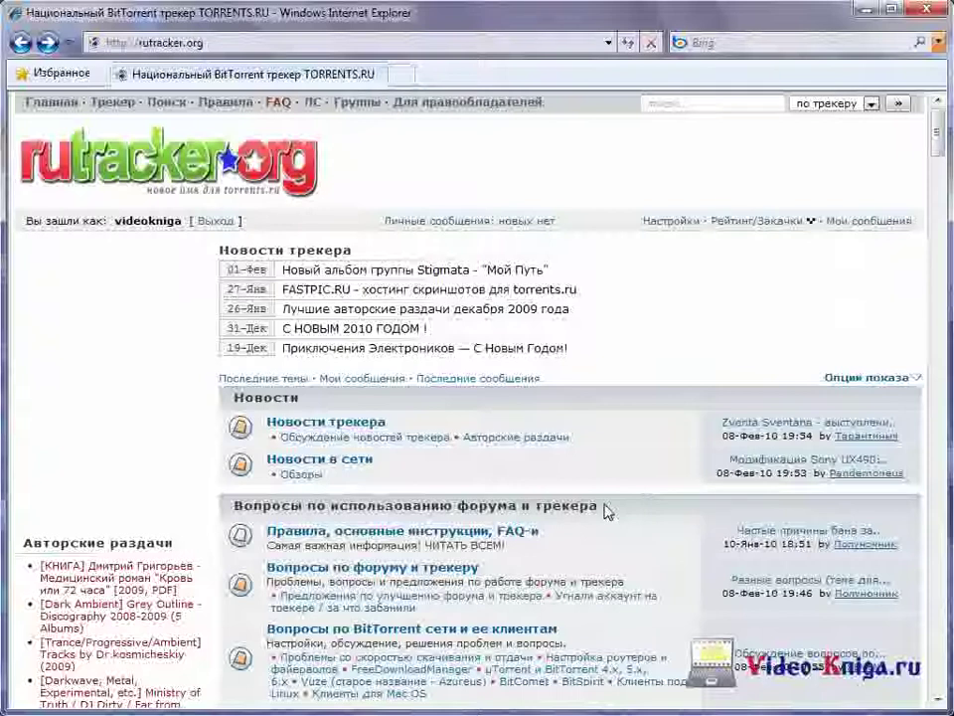
Step: Open the Фильмы 2010 (новинки) forum from the main page and search for продавец, first within the section and again across the subsections
scroll(606, 508, down, 5)
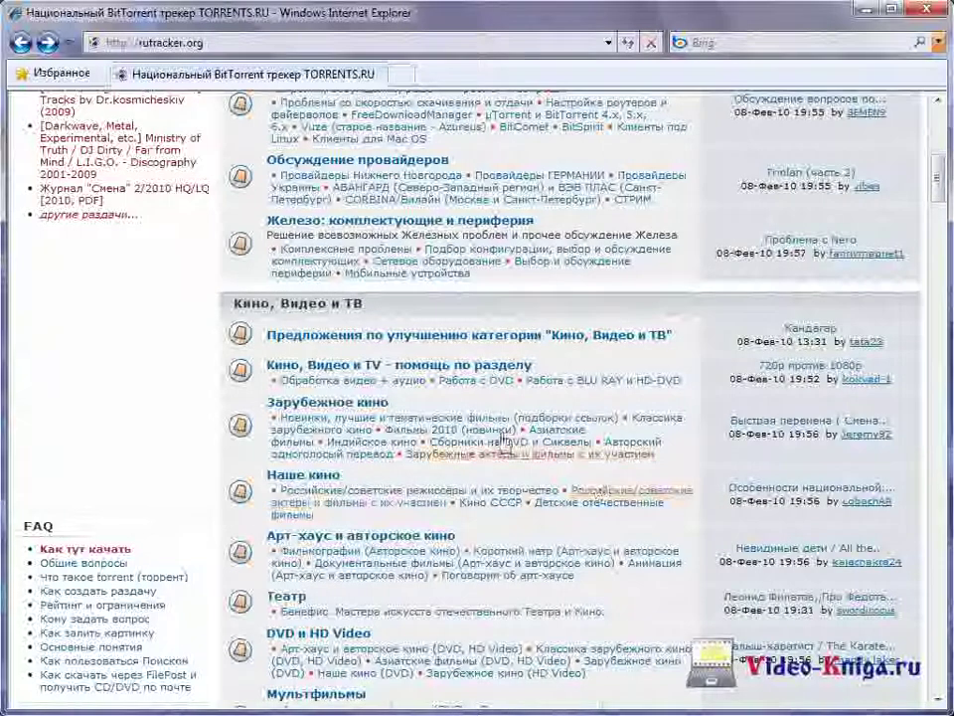
click(492, 431)
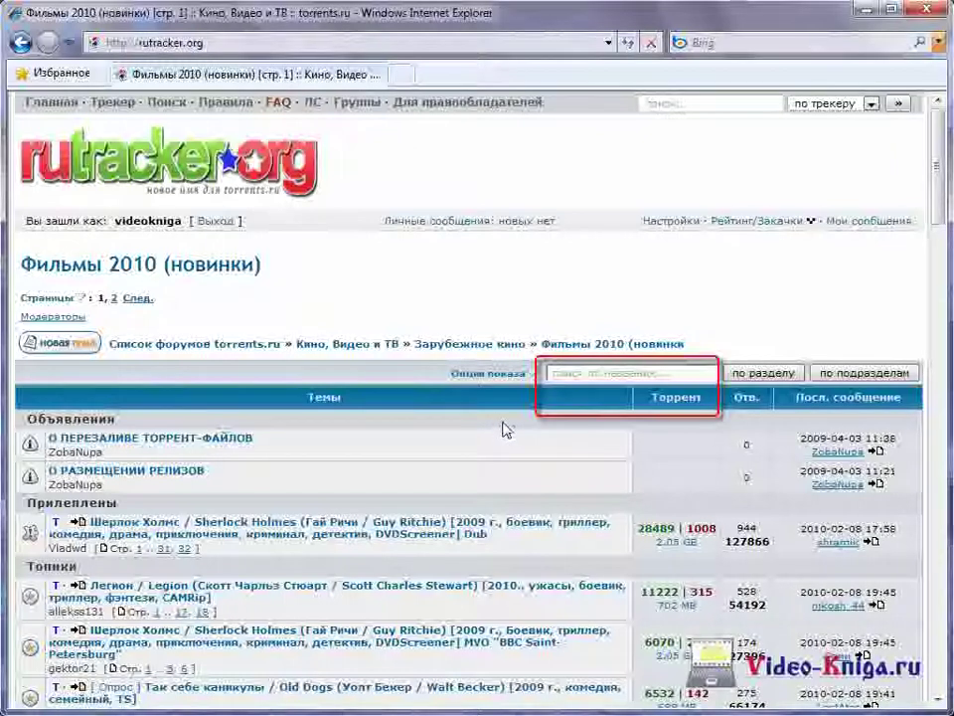
click(575, 374)
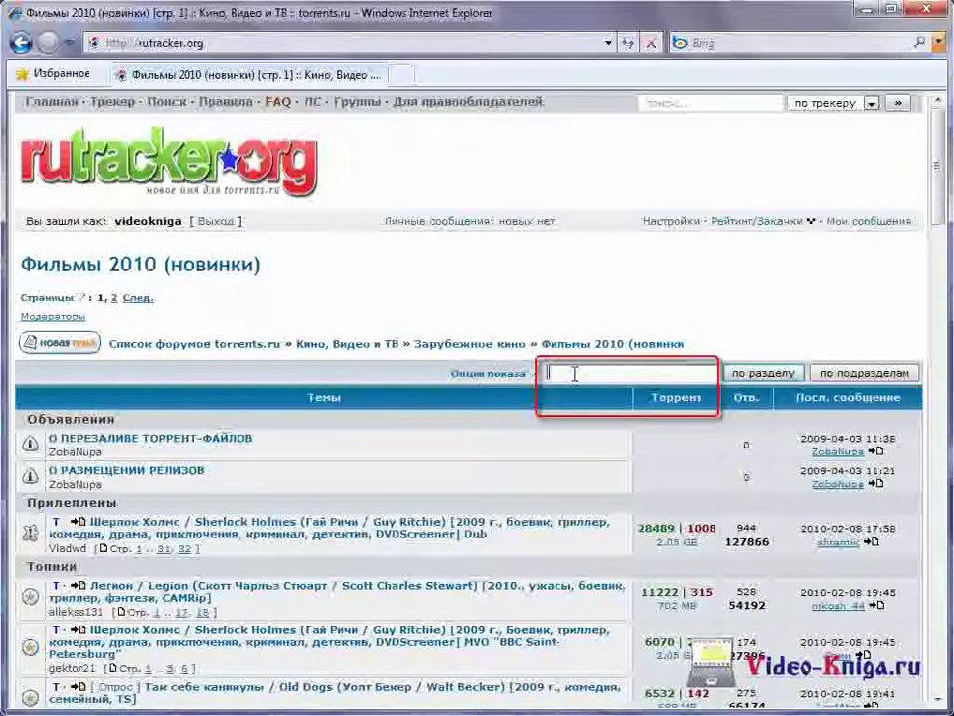
text(продавец)
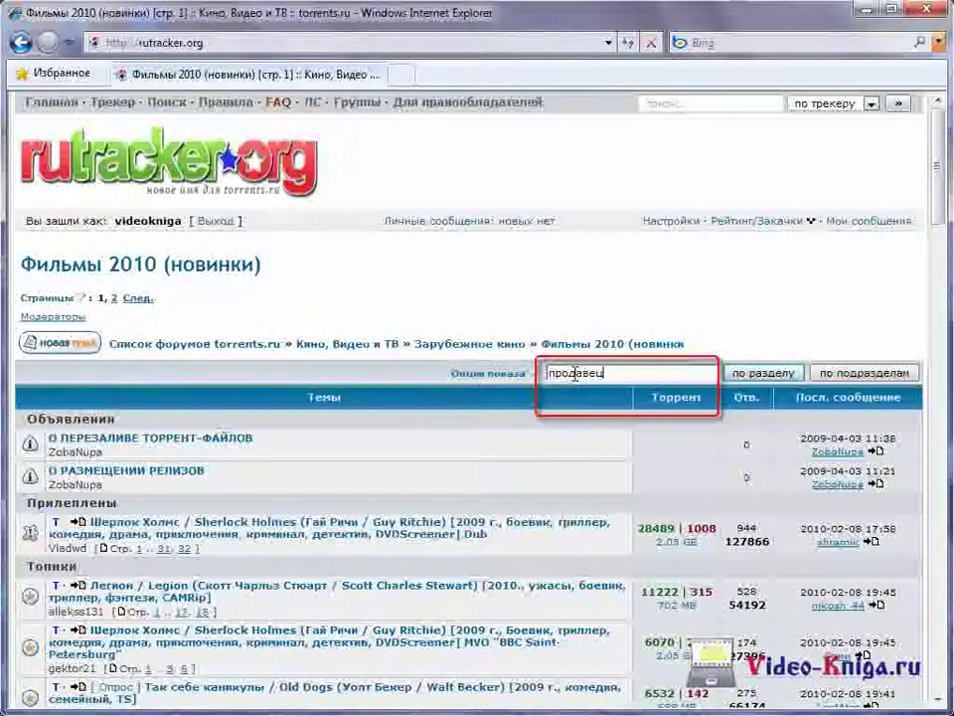
click(781, 382)
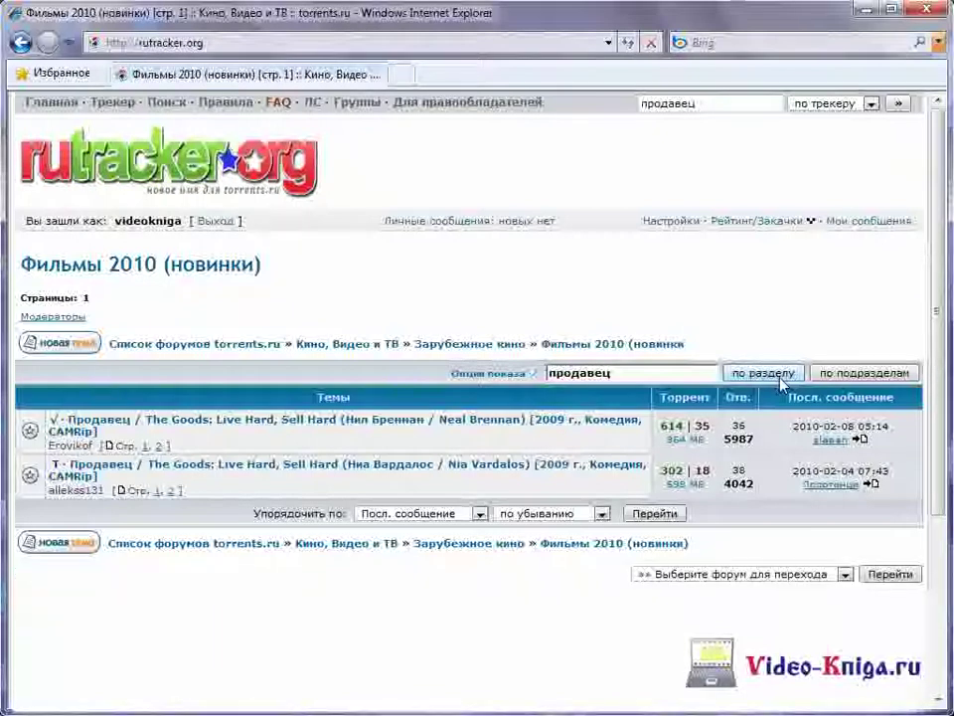
key(alt+Left)
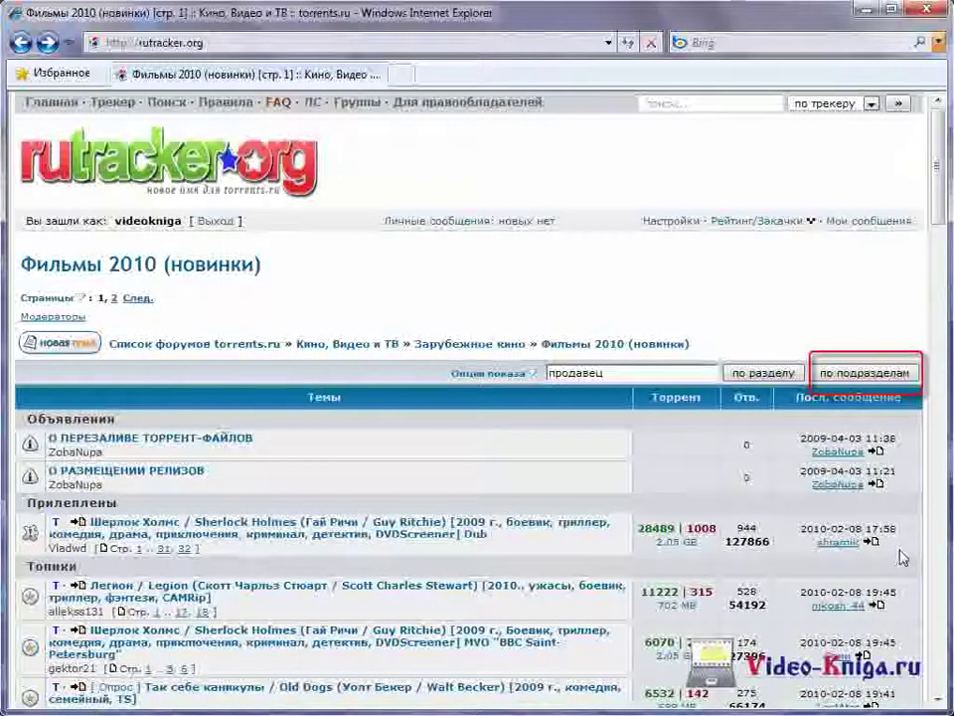
click(911, 379)
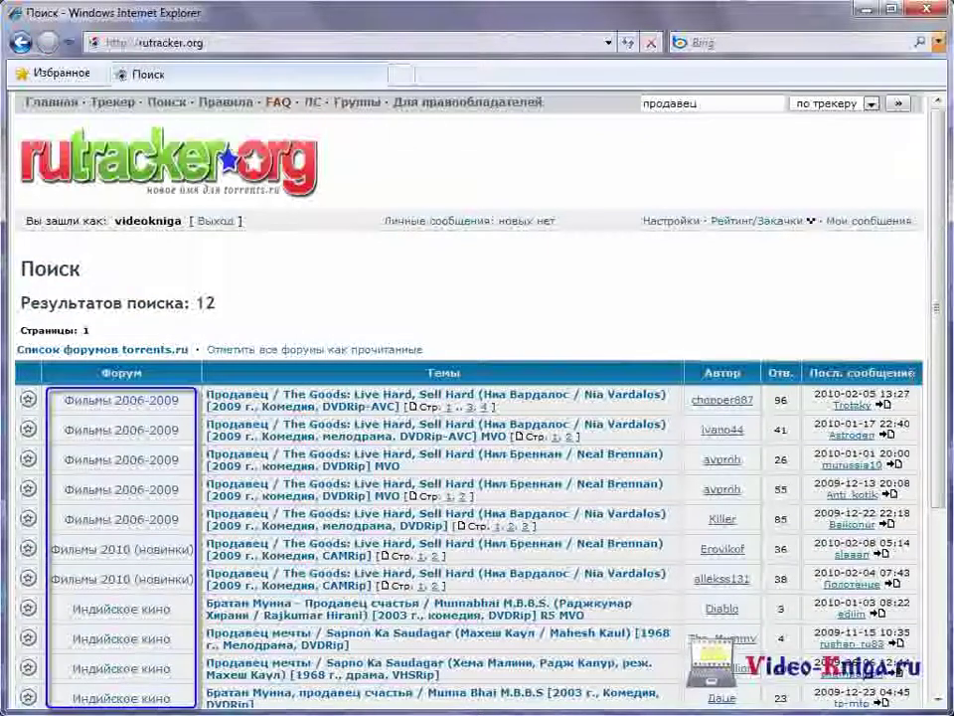
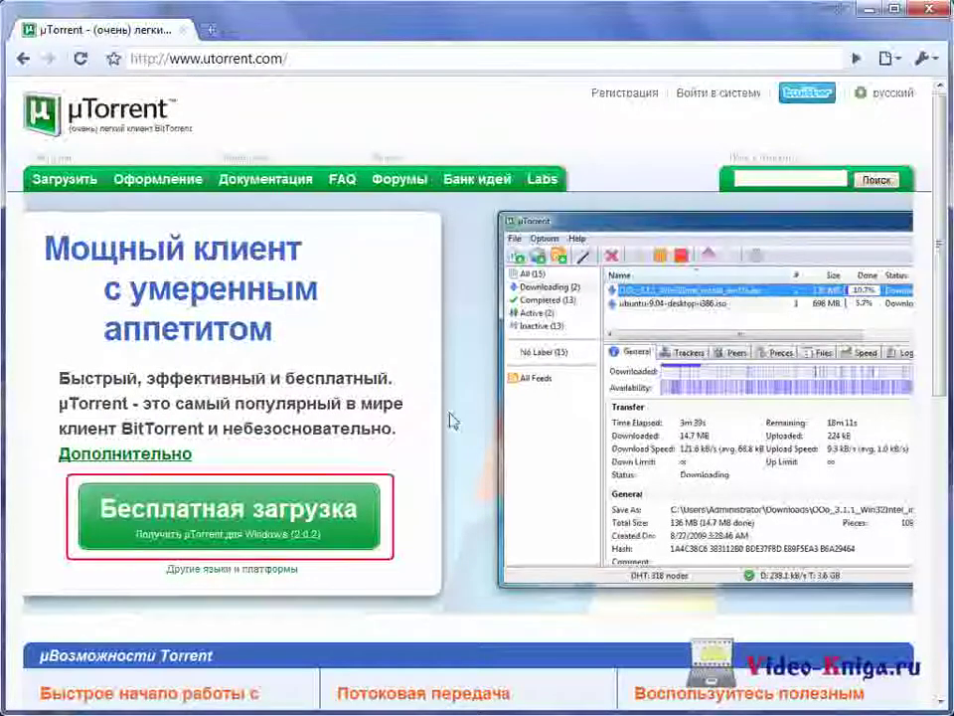
Step: Download µTorrent for Windows from utorrent.com, keep the utorrent.exe file and run the installer
click(243, 523)
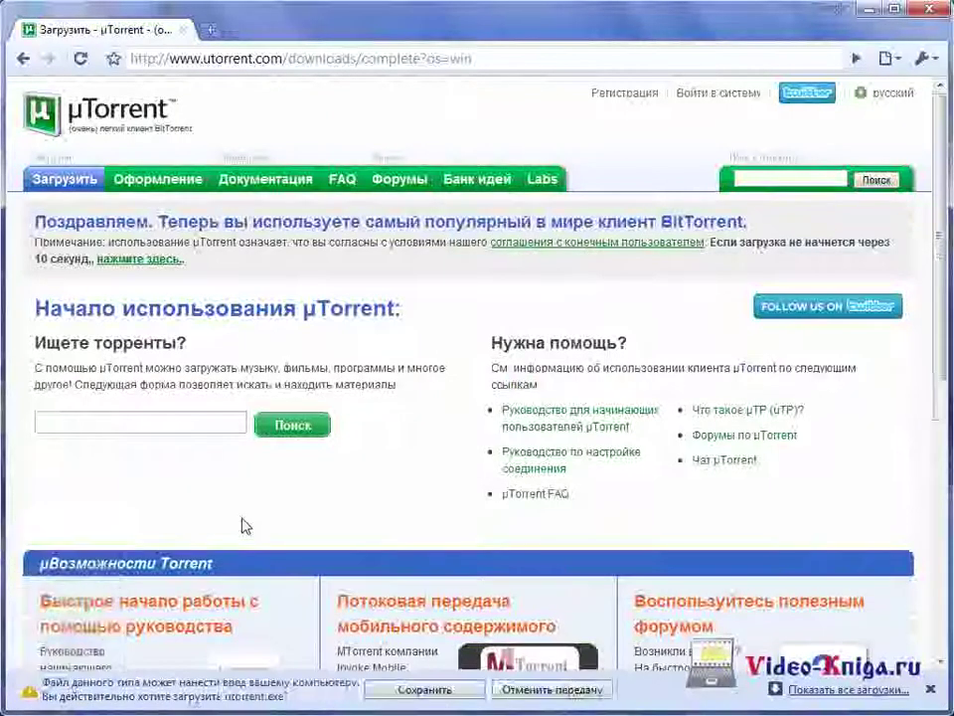
click(455, 692)
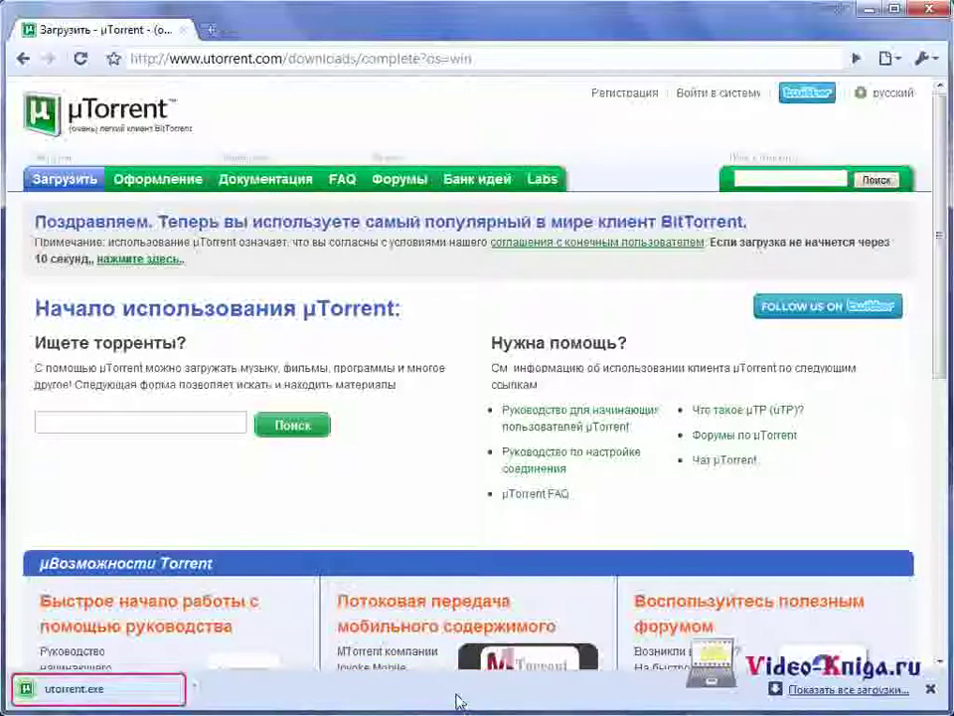
click(197, 696)
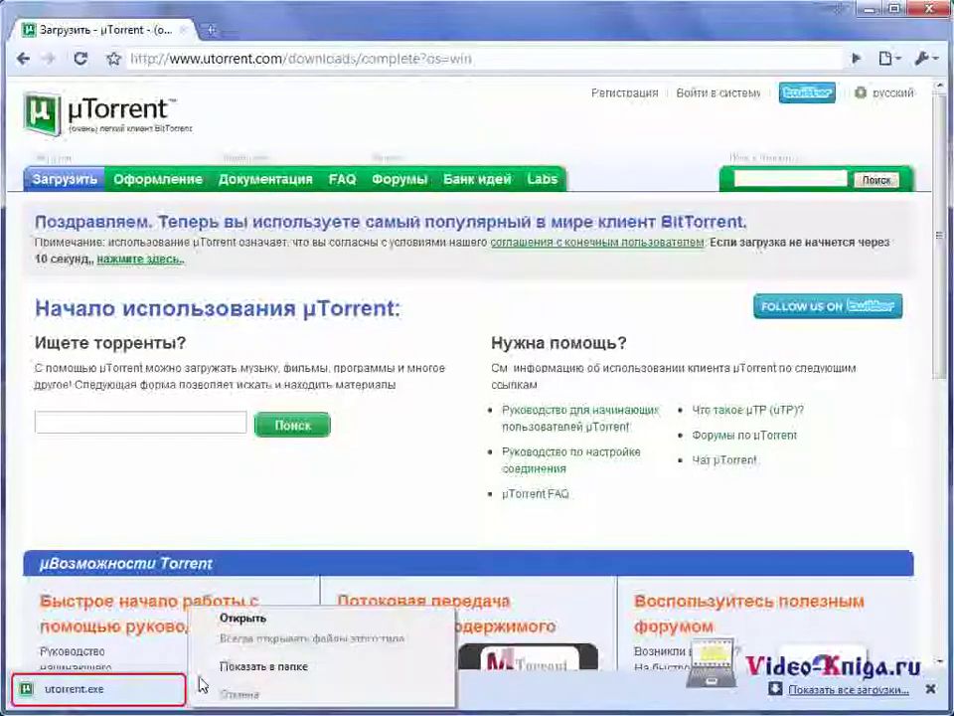
click(204, 559)
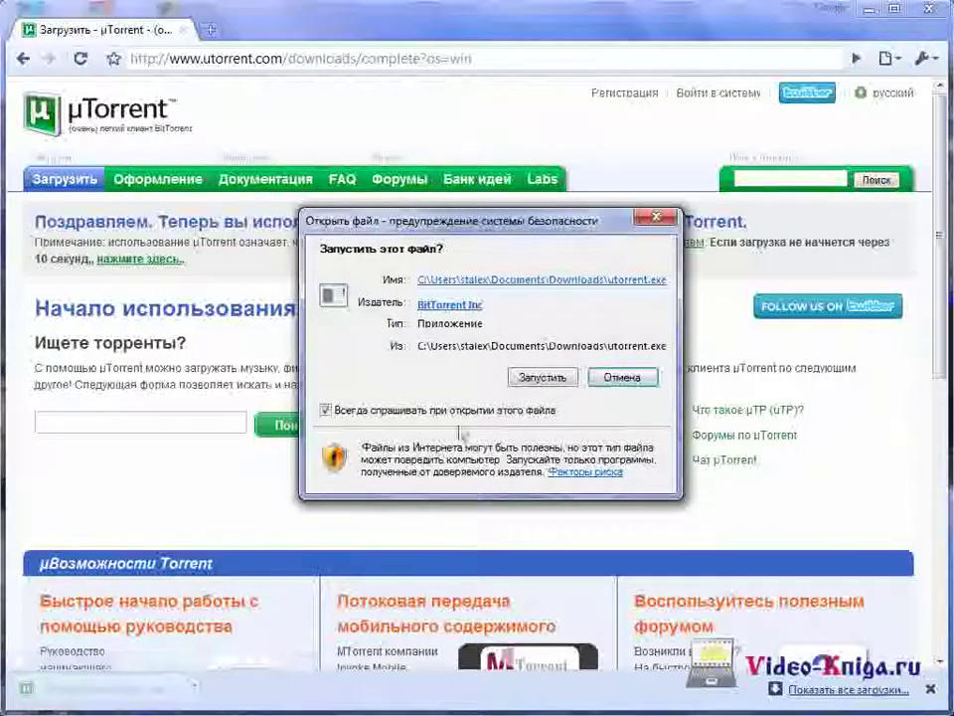
click(543, 377)
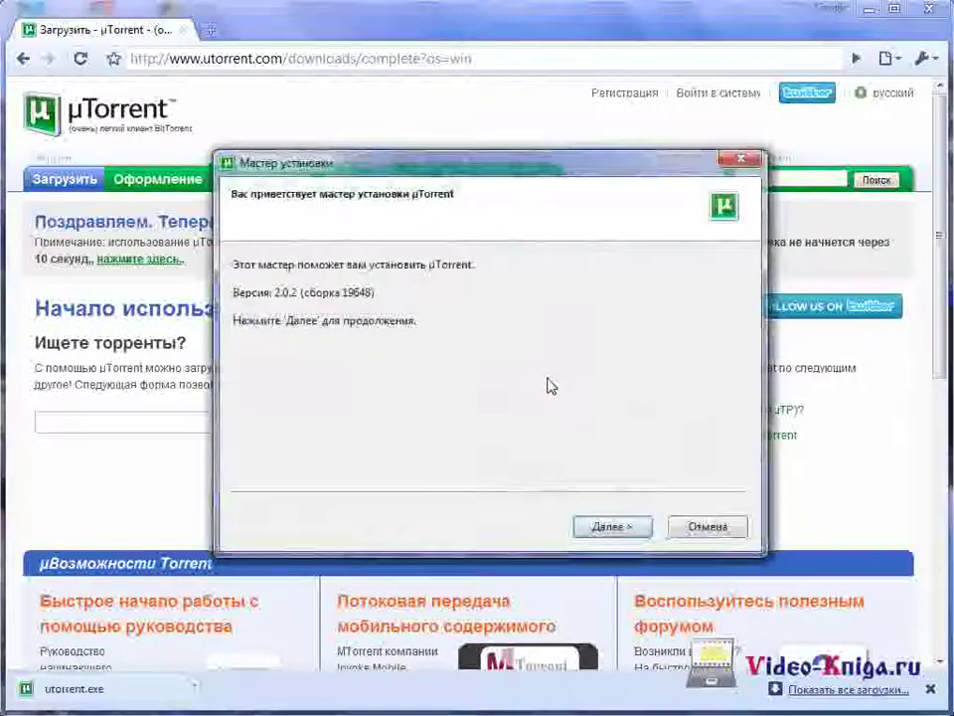
Step: Accept the license and install µTorrent to C:\Program Files\uTorrent with all shortcut, configuration, file type and Яндекс.Бар options left enabled
click(640, 532)
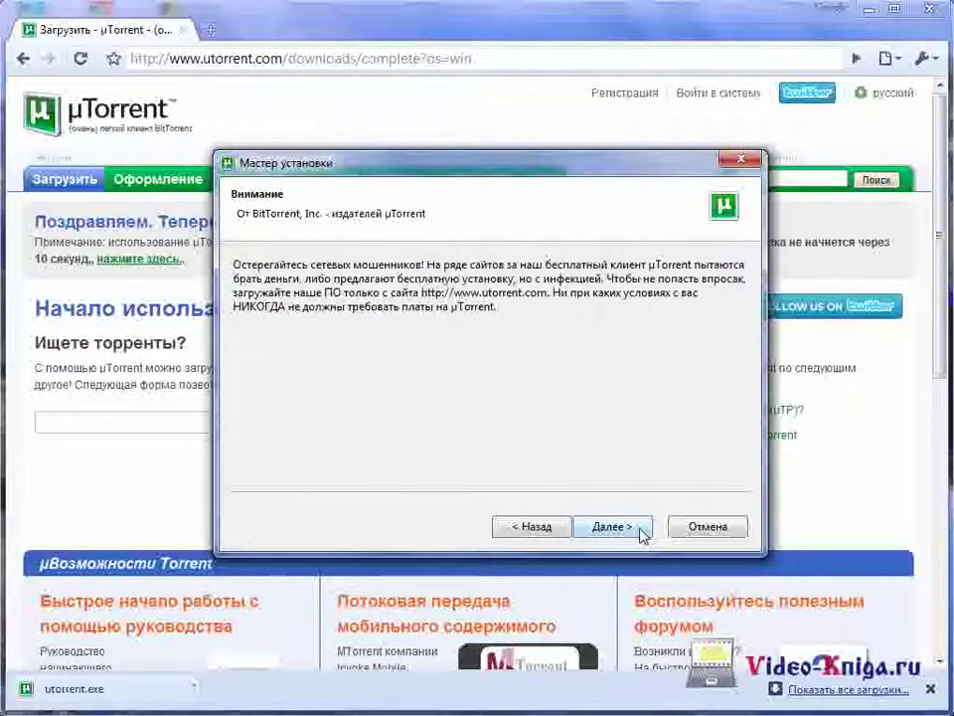
click(641, 533)
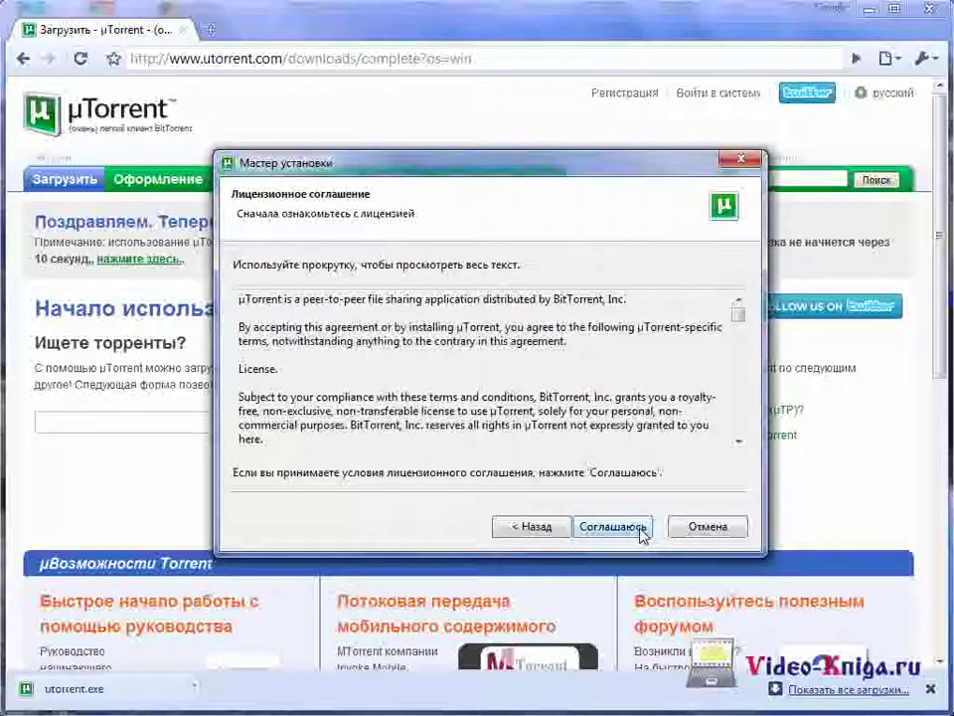
click(641, 534)
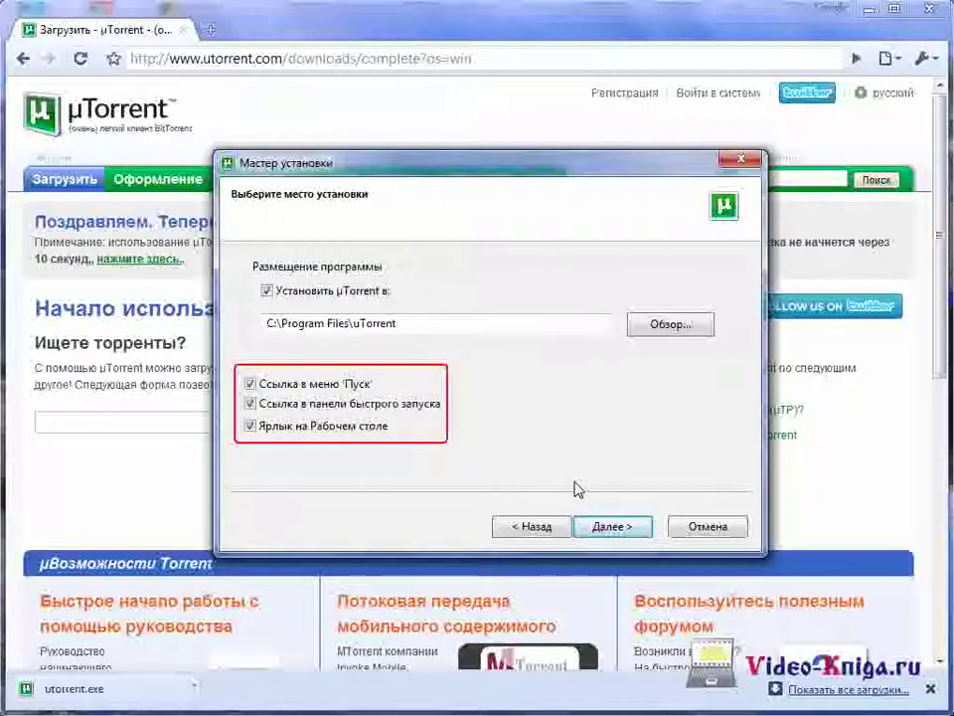
click(631, 531)
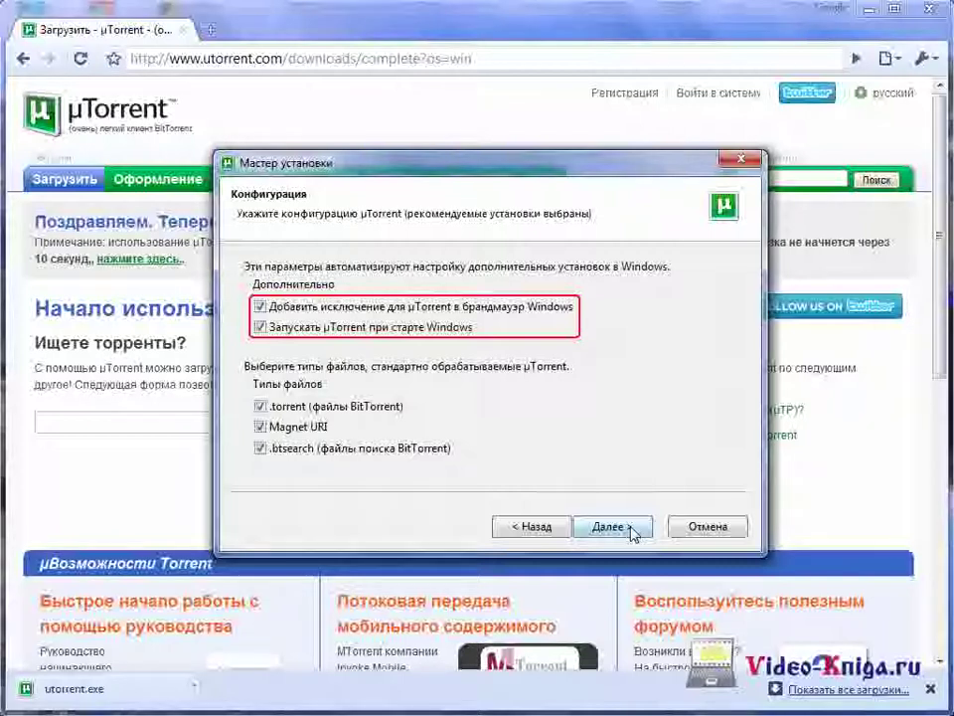
click(632, 528)
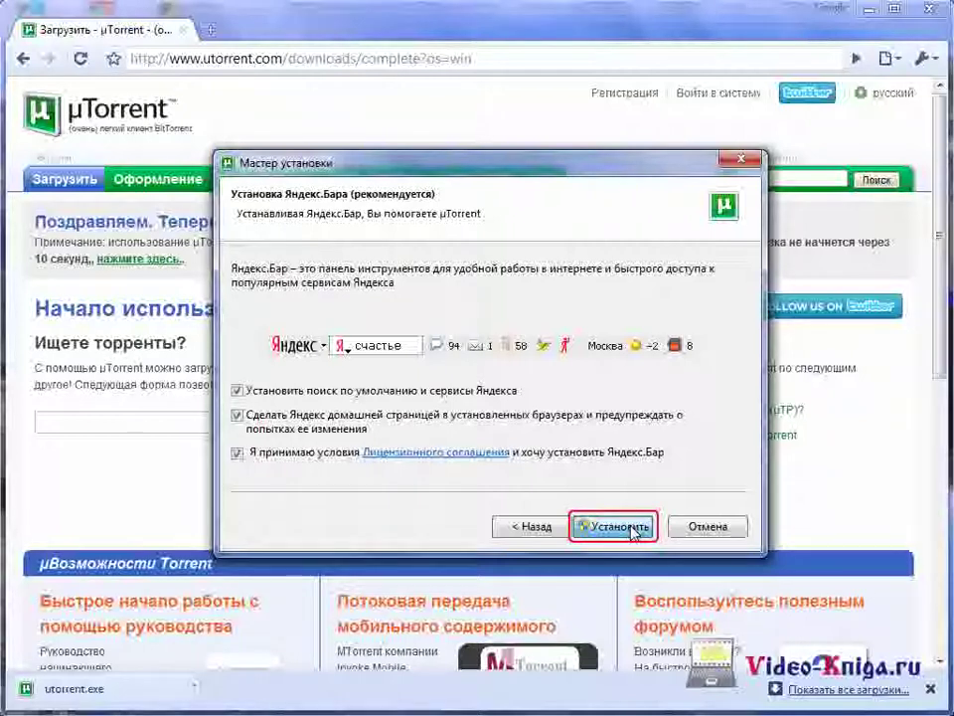
click(632, 530)
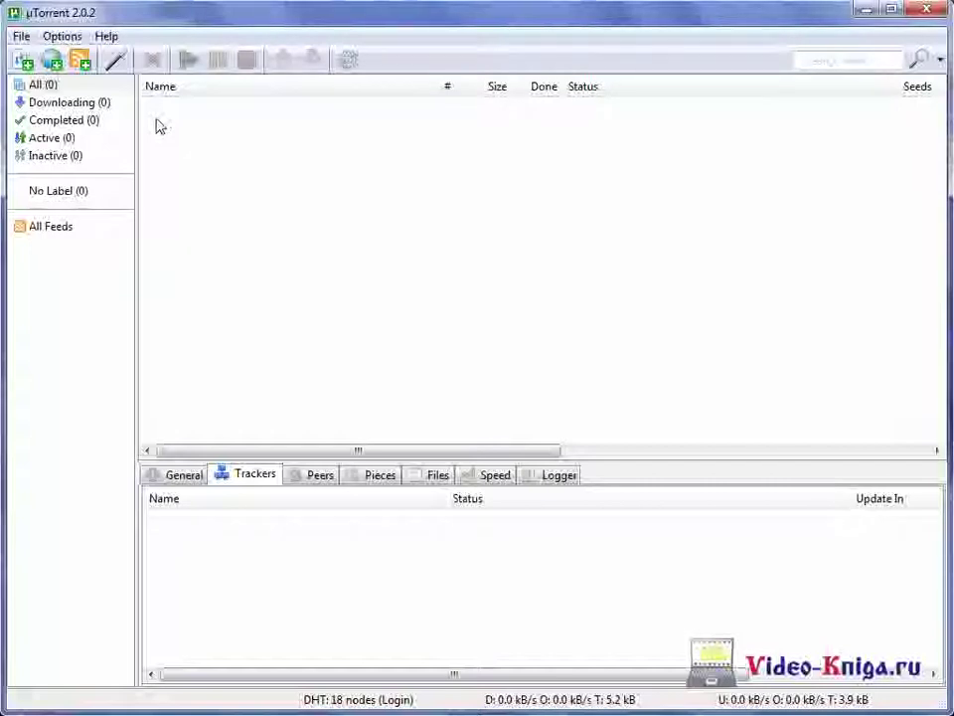
Step: Download the translation for µTorrent so its interface is in Russian
click(107, 38)
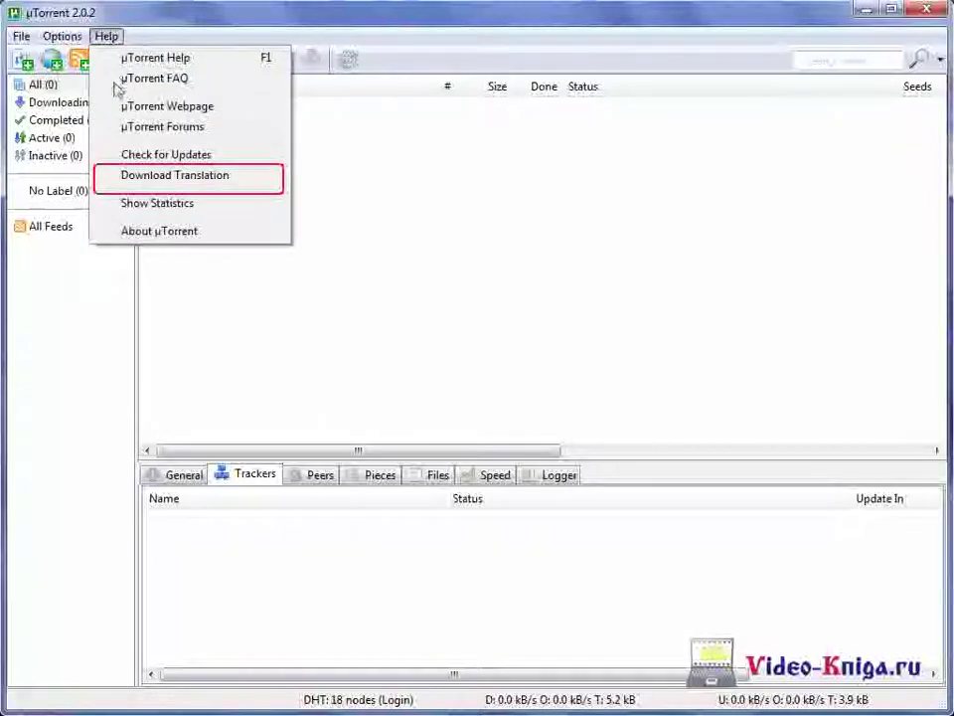
click(183, 180)
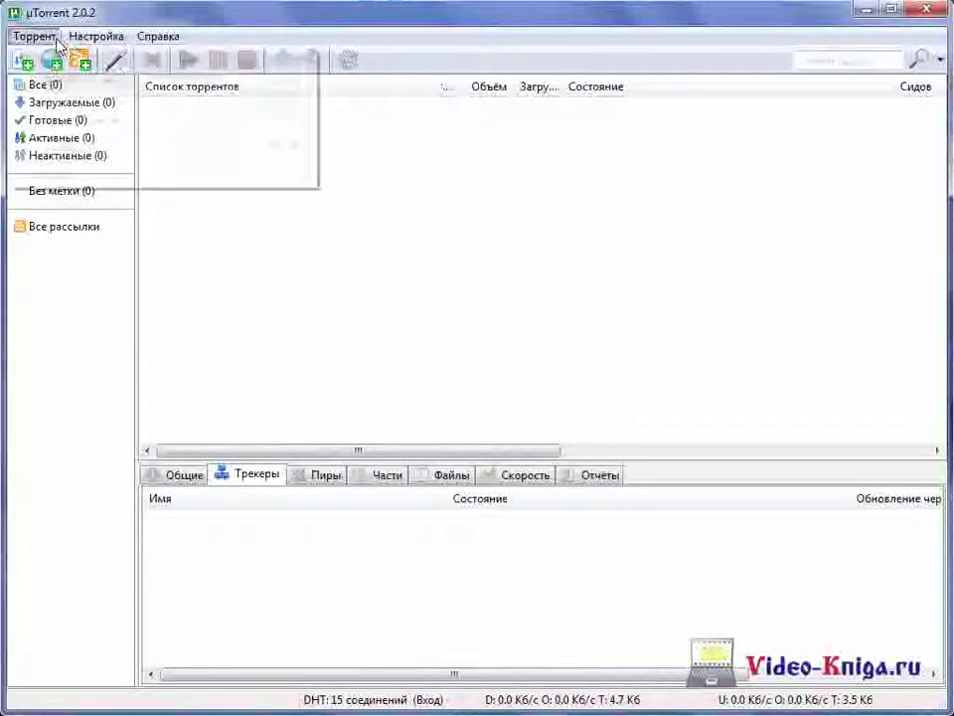
click(91, 38)
mouse_move(139, 37)
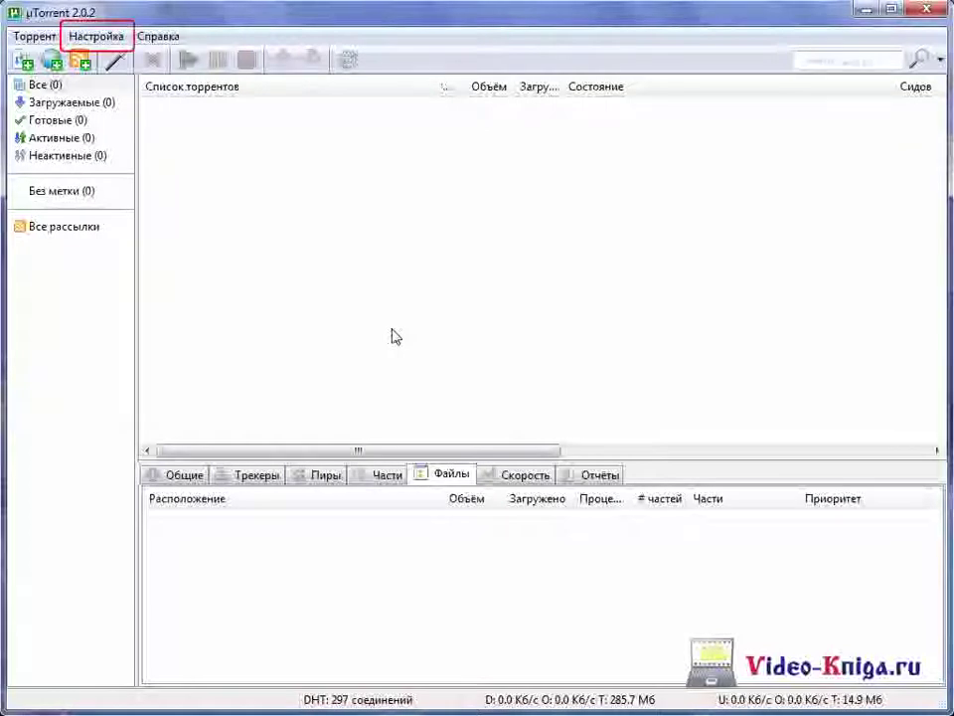
Step: Run the µTorrent setup assistant's bandwidth and network tests against the France, Paris server and save the resulting settings
click(111, 40)
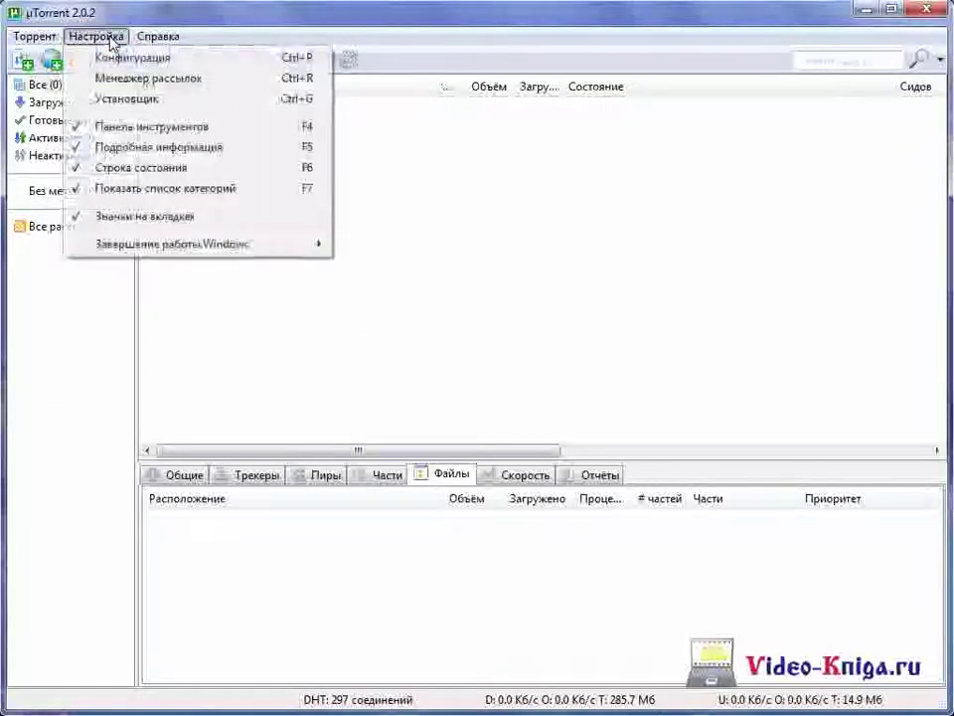
click(115, 100)
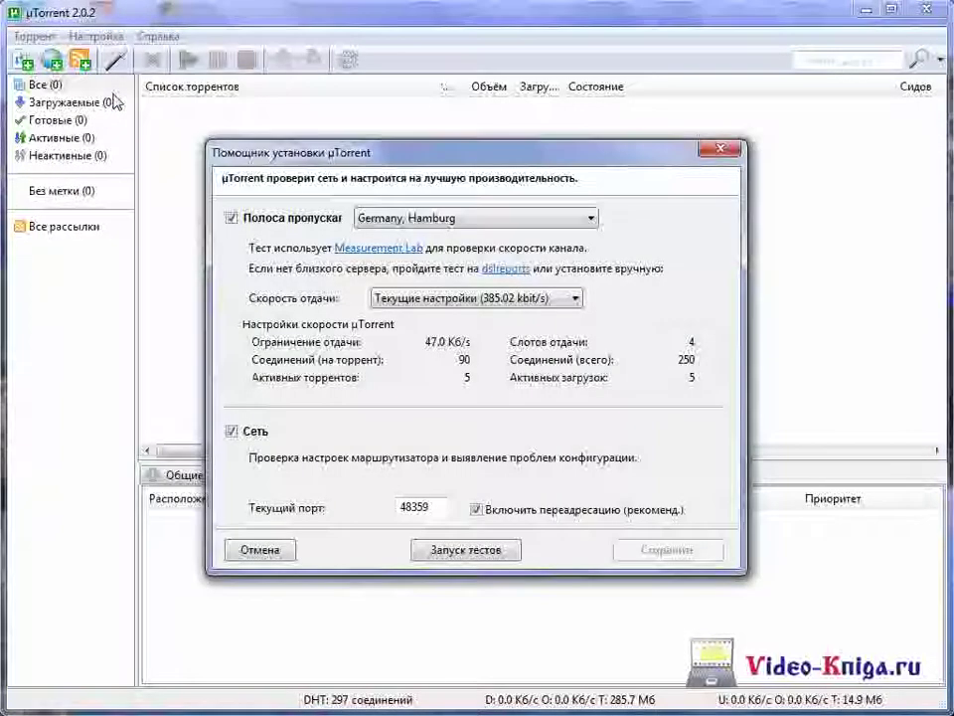
click(420, 218)
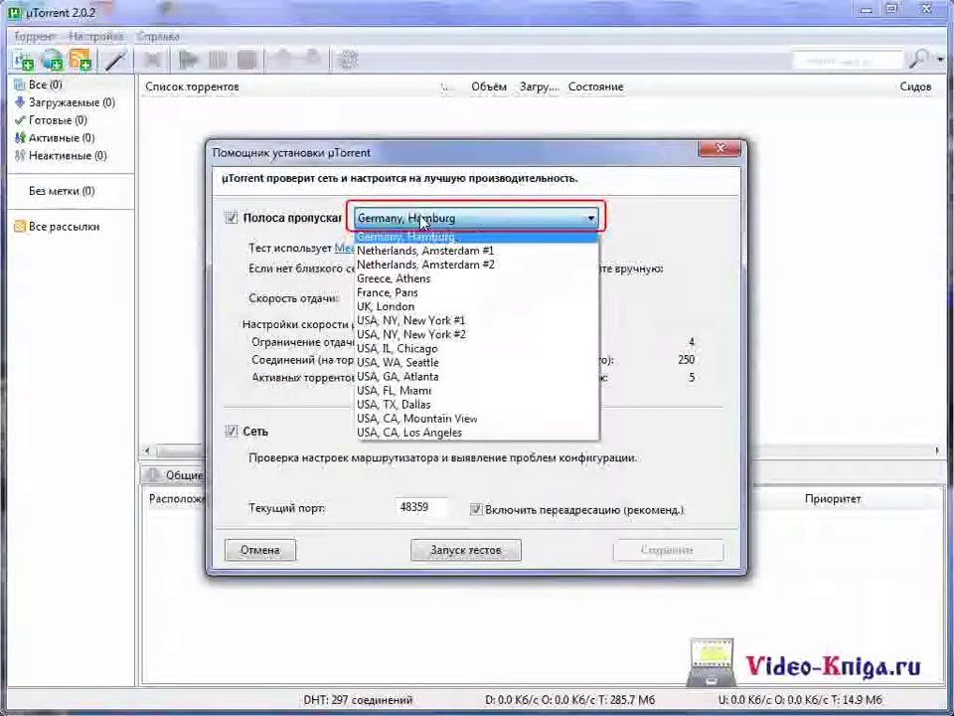
click(395, 292)
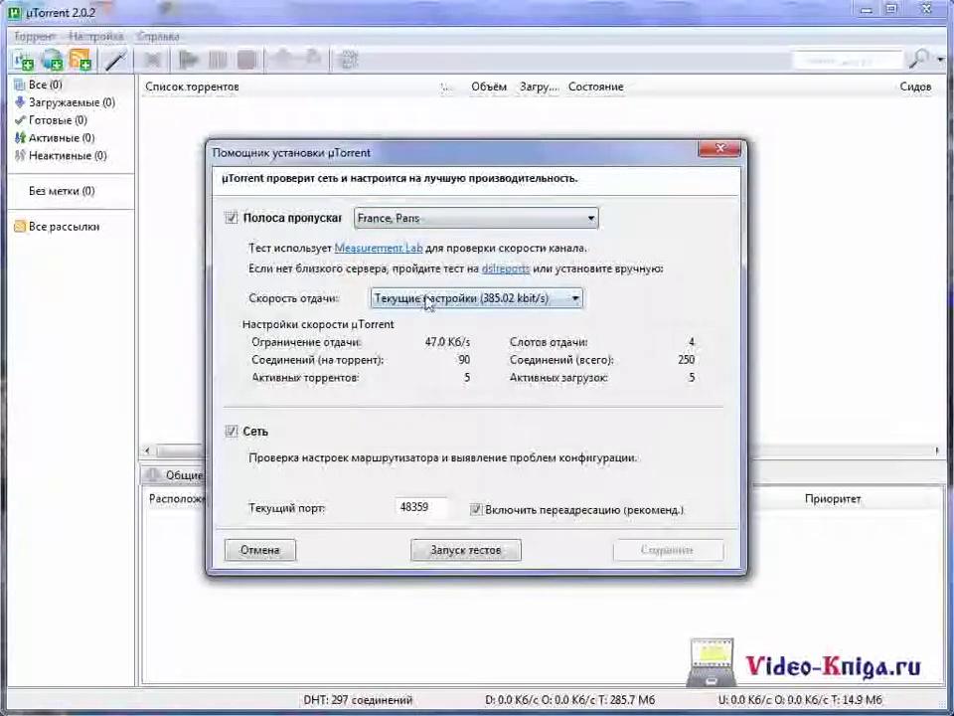
click(507, 553)
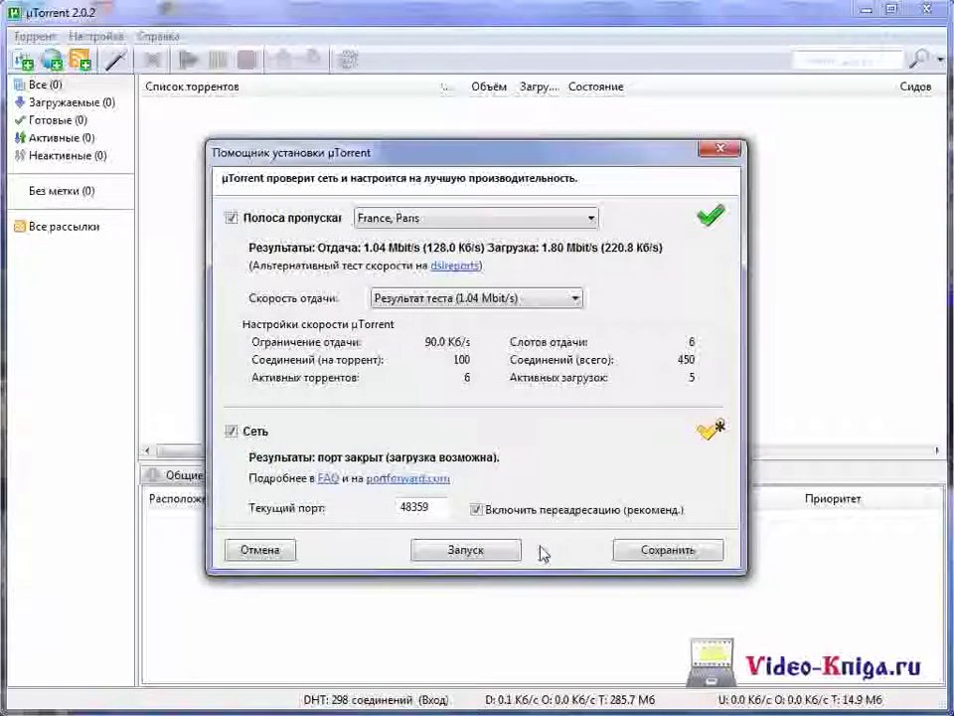
click(712, 555)
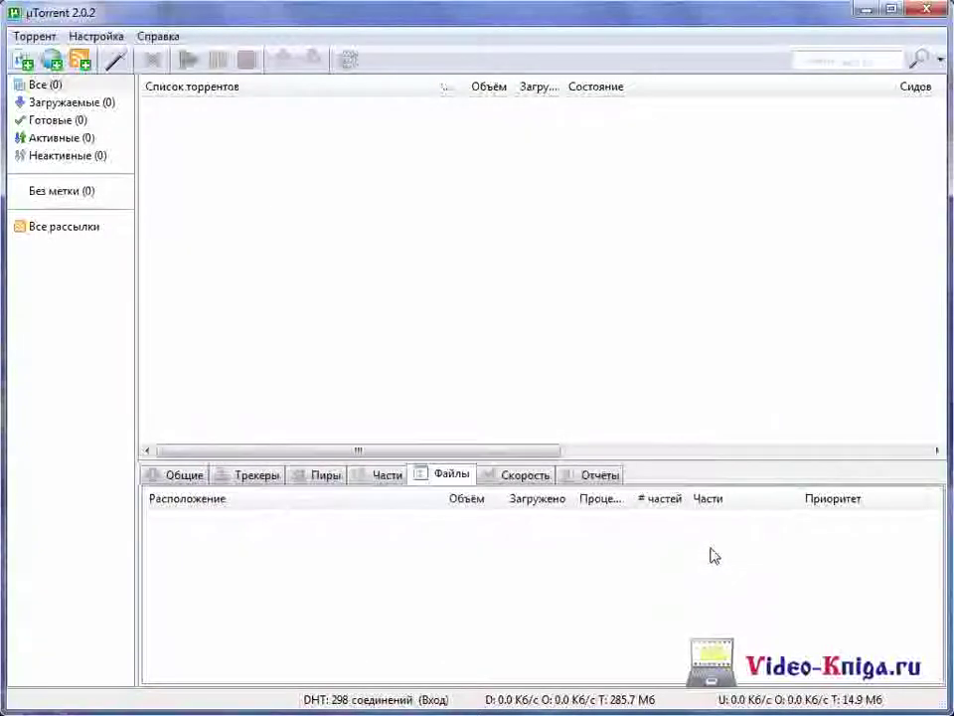
Step: Reopen the setup assistant and set the upload speed (Скорость отдачи) manually to 1 Mbit/s
key(ctrl+g)
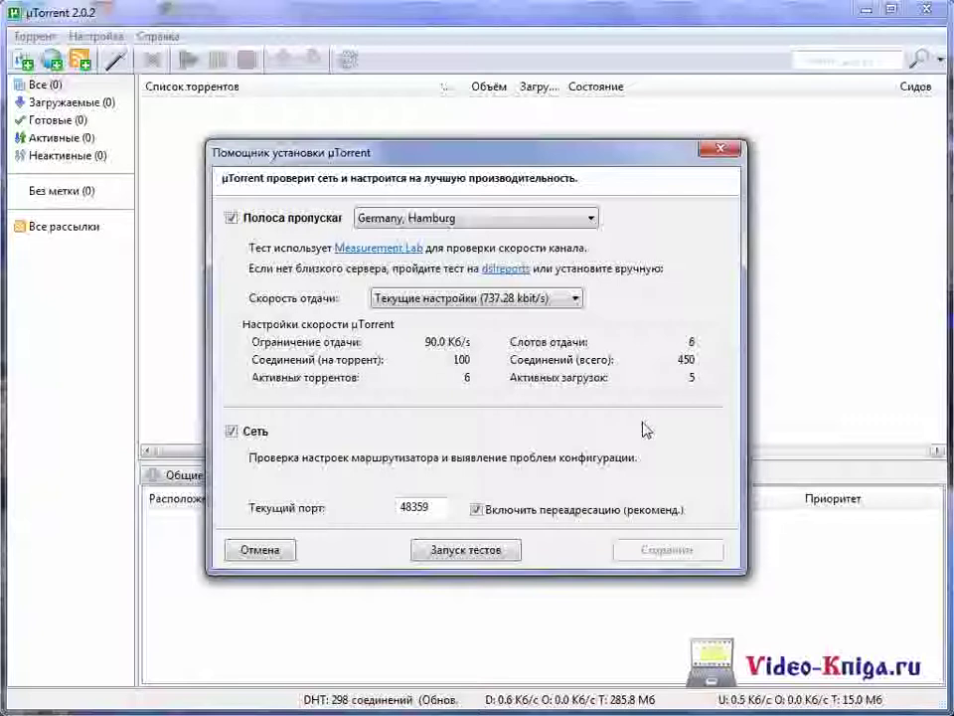
click(578, 302)
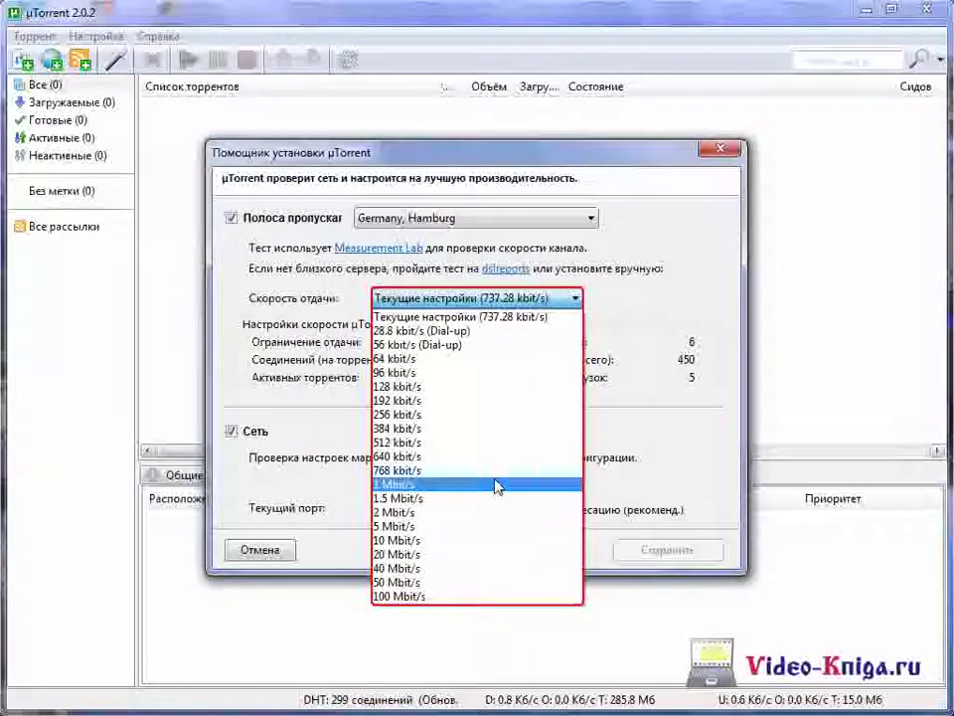
click(497, 486)
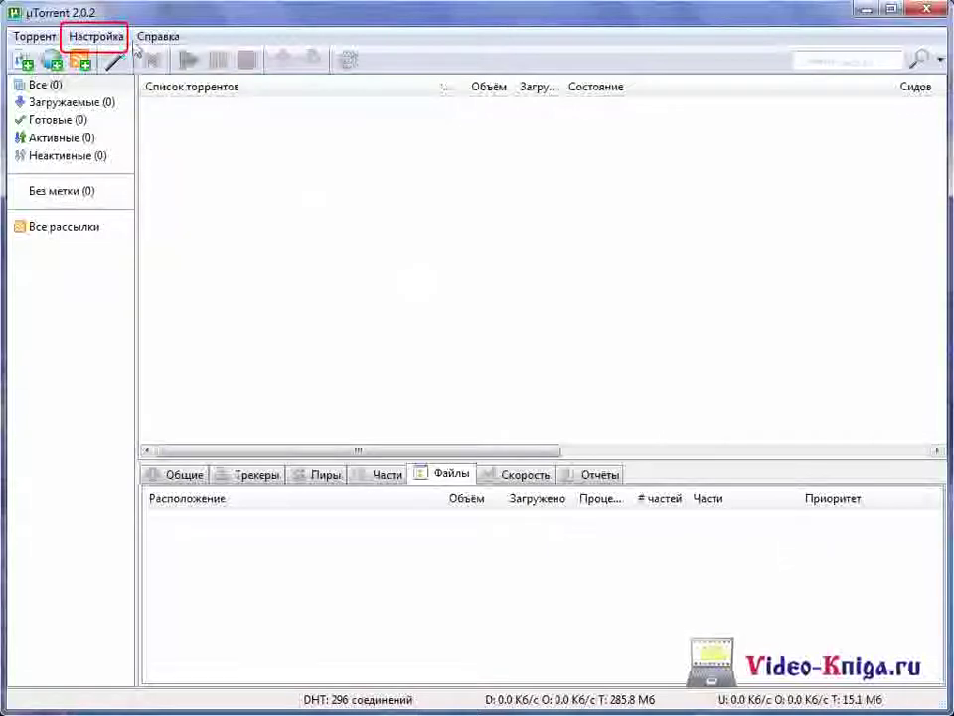
Step: In the BitTorrent preferences, set outgoing protocol encryption to Включено and apply it, then choose Усиленно instead
click(108, 37)
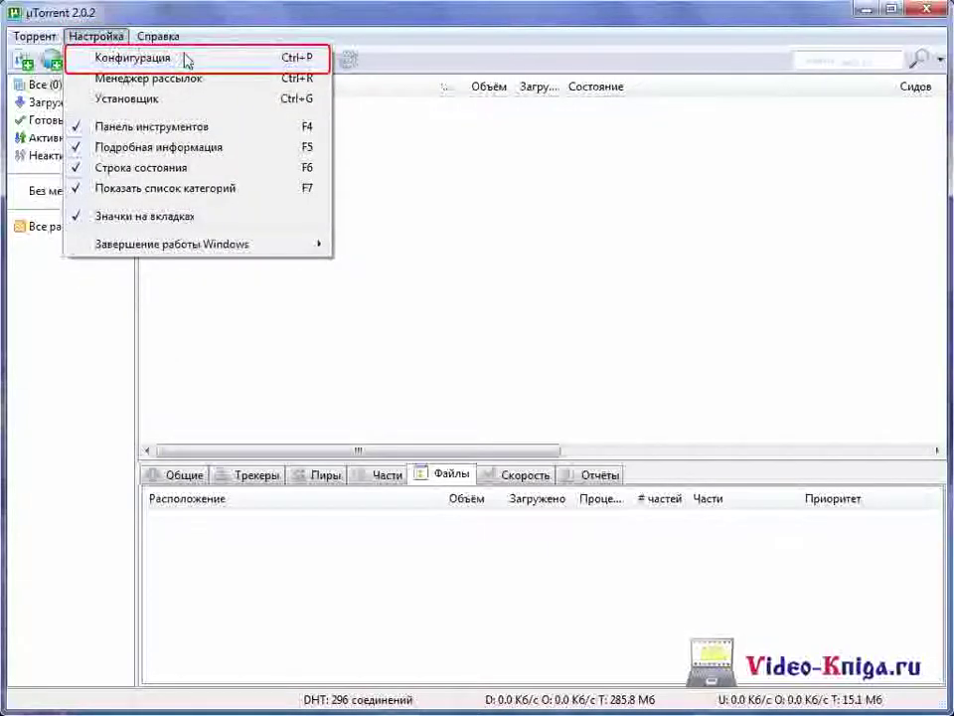
click(187, 62)
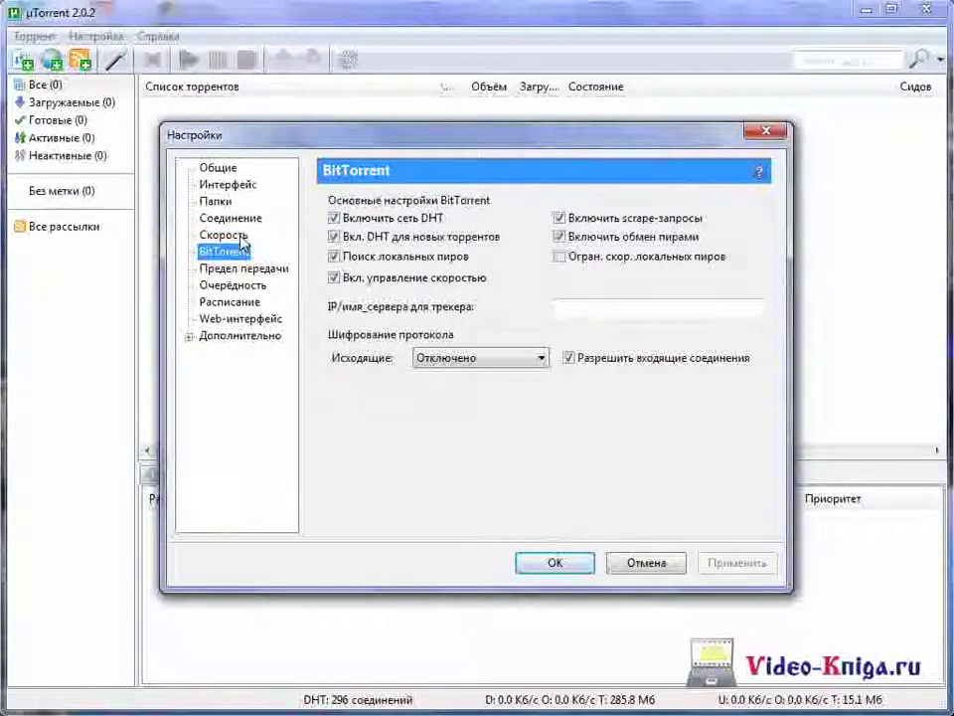
click(535, 360)
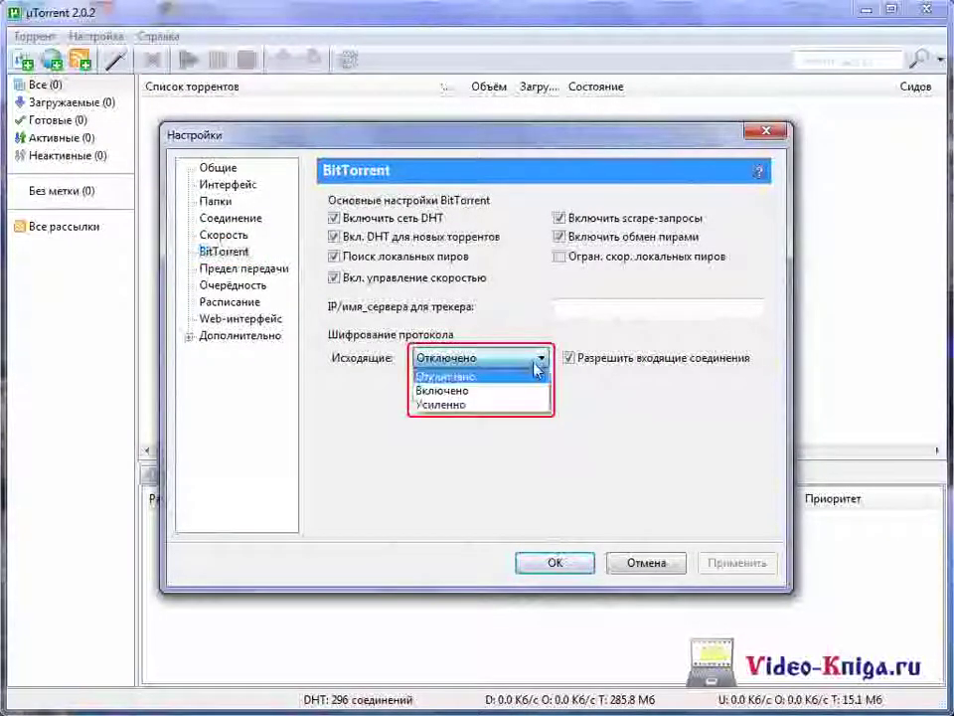
click(530, 389)
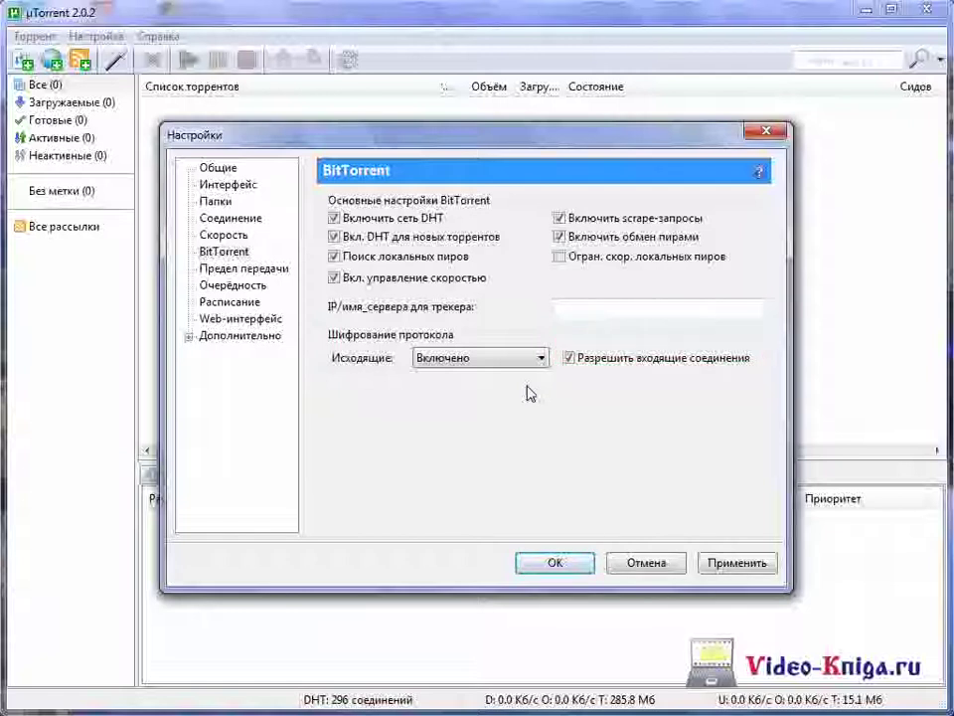
click(738, 571)
click(541, 360)
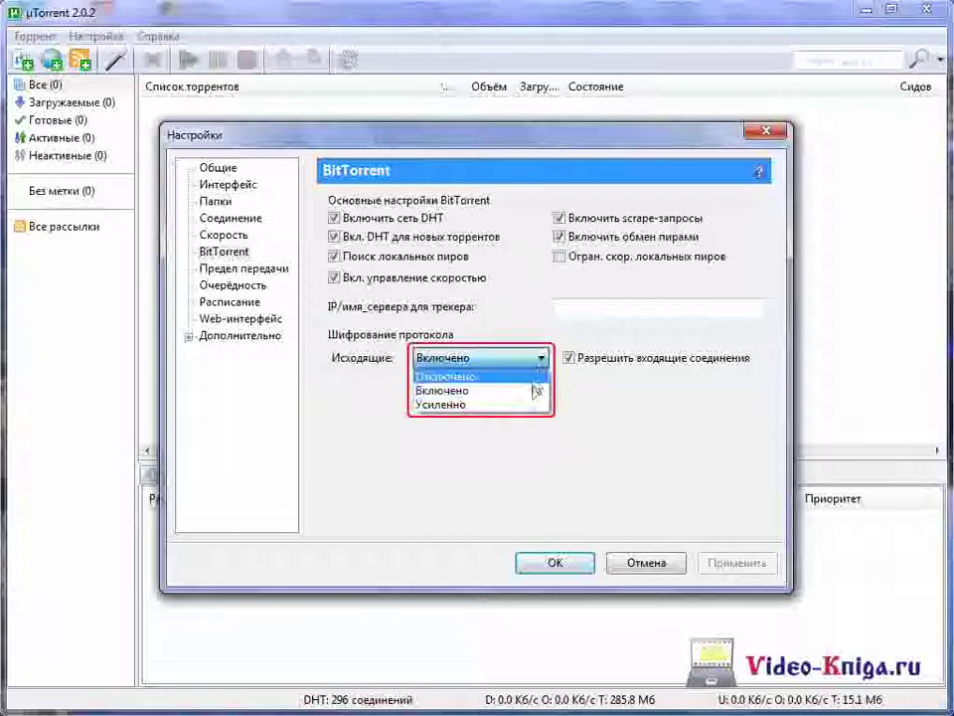
click(526, 404)
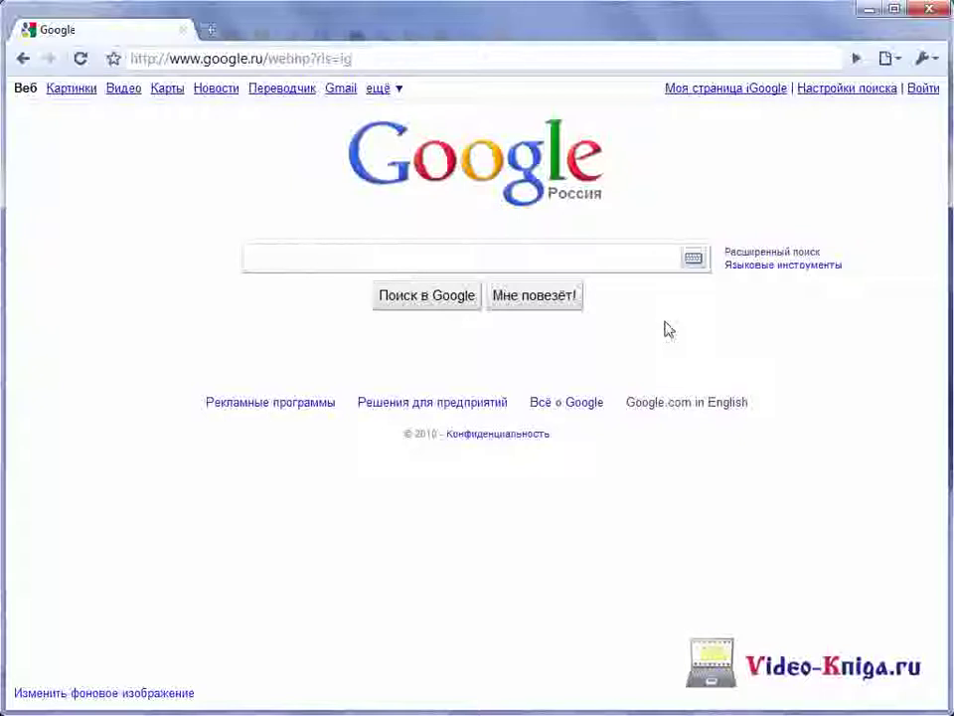
click(481, 62)
text(http://www.bitcomet.com/)
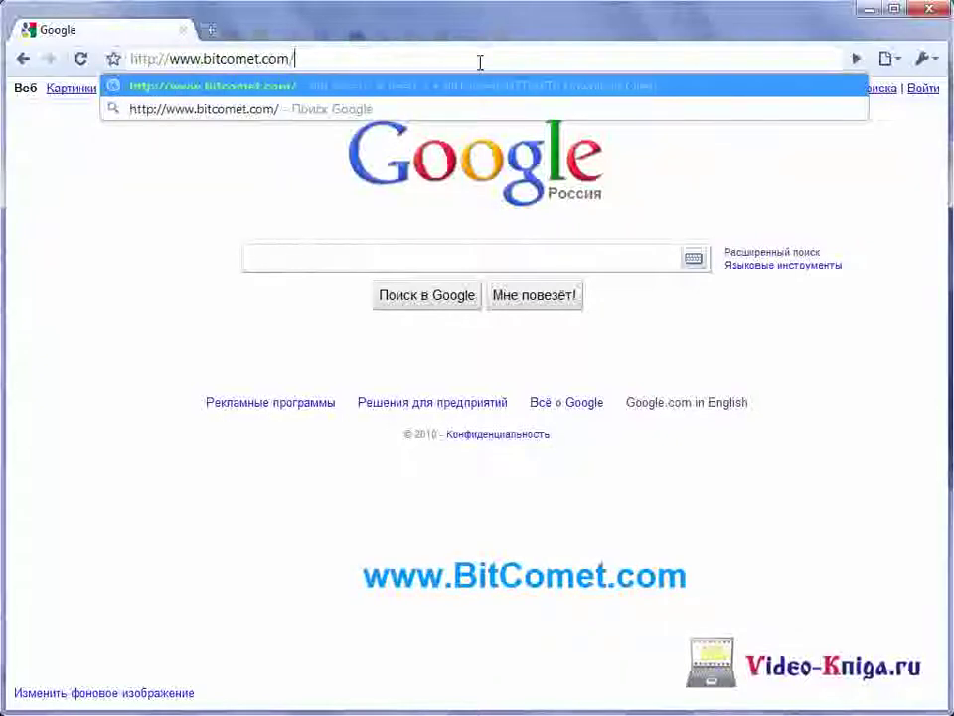
key(Return)
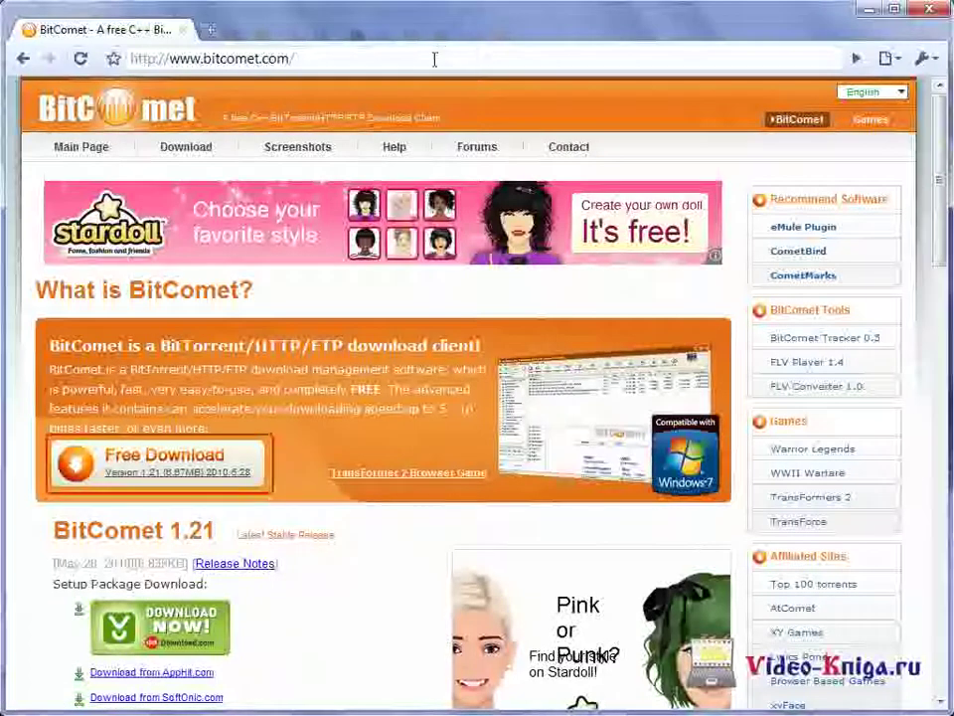
click(218, 475)
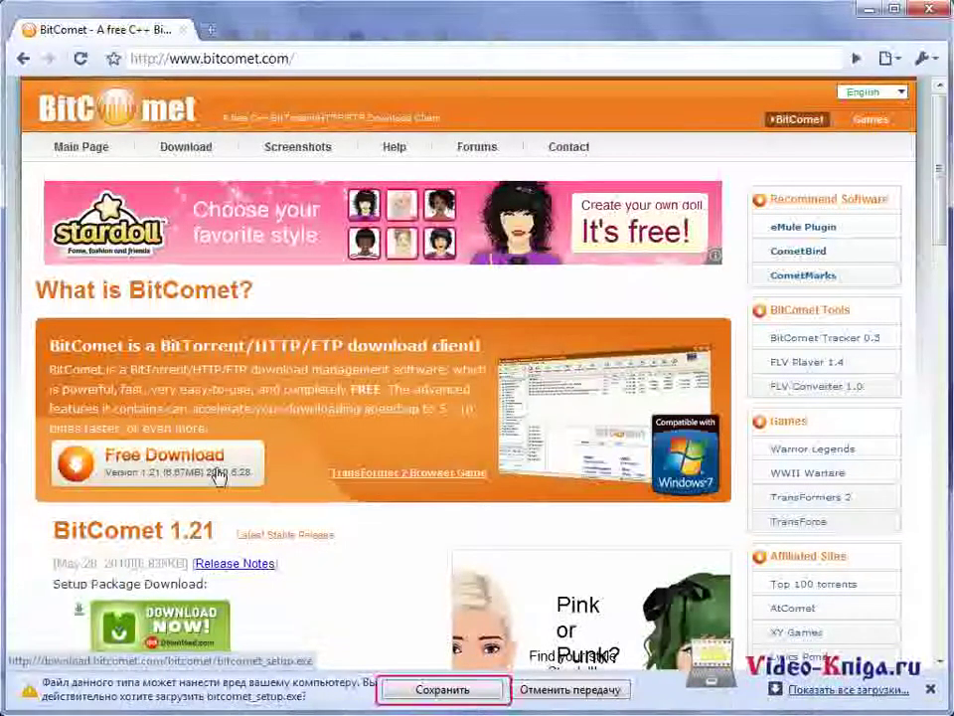
click(481, 686)
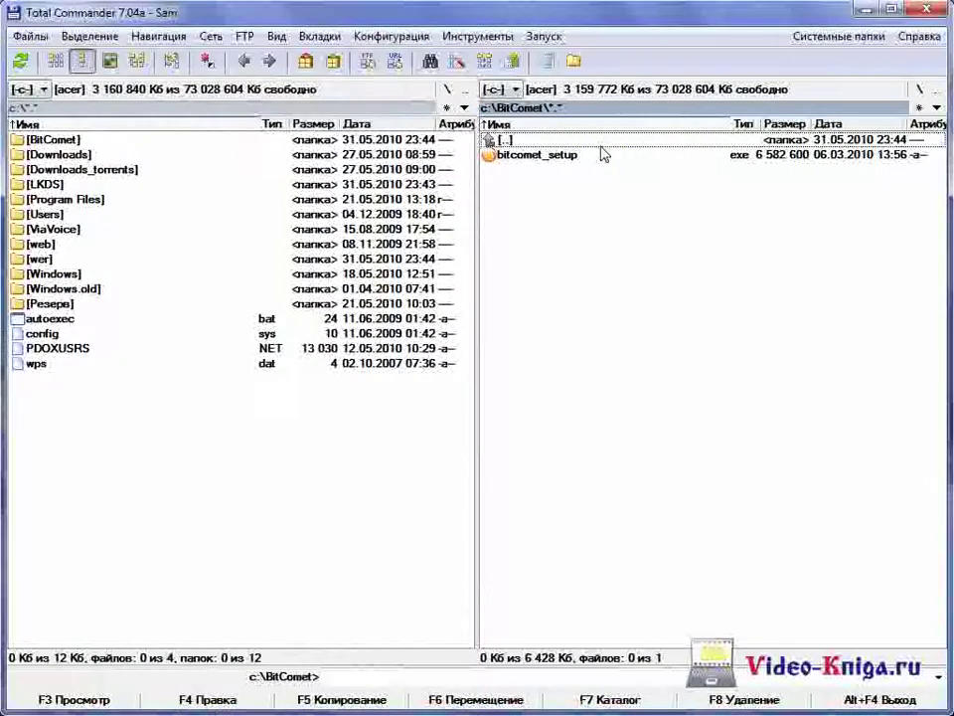
Step: In Total Commander, run bitcomet_setup from c:\BitComet, allow it to start and accept Русский as the installer language
double_click(604, 154)
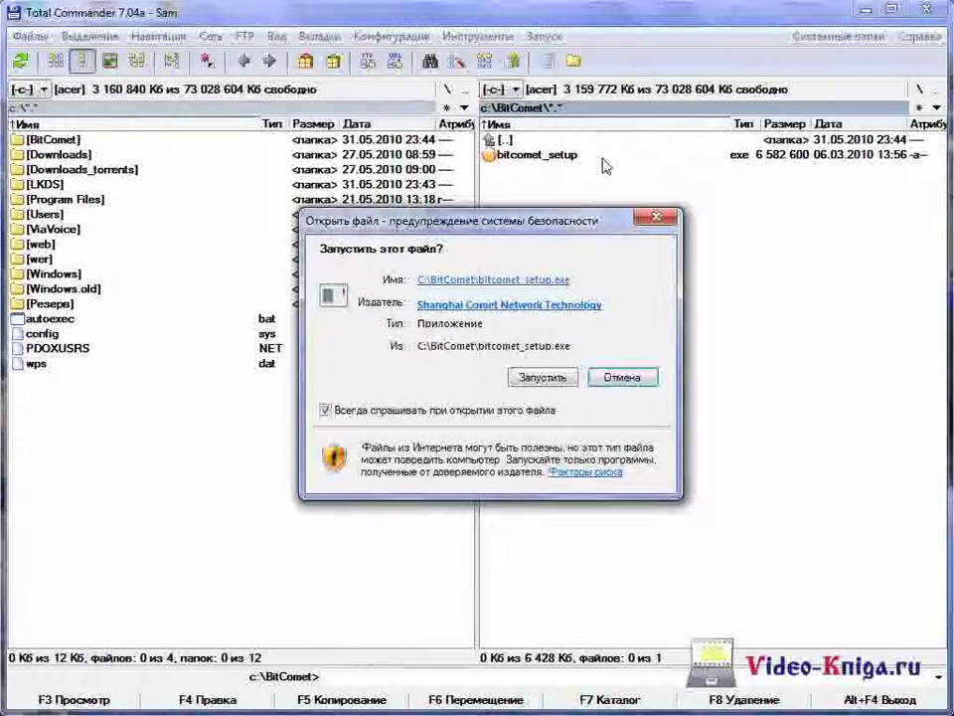
click(549, 375)
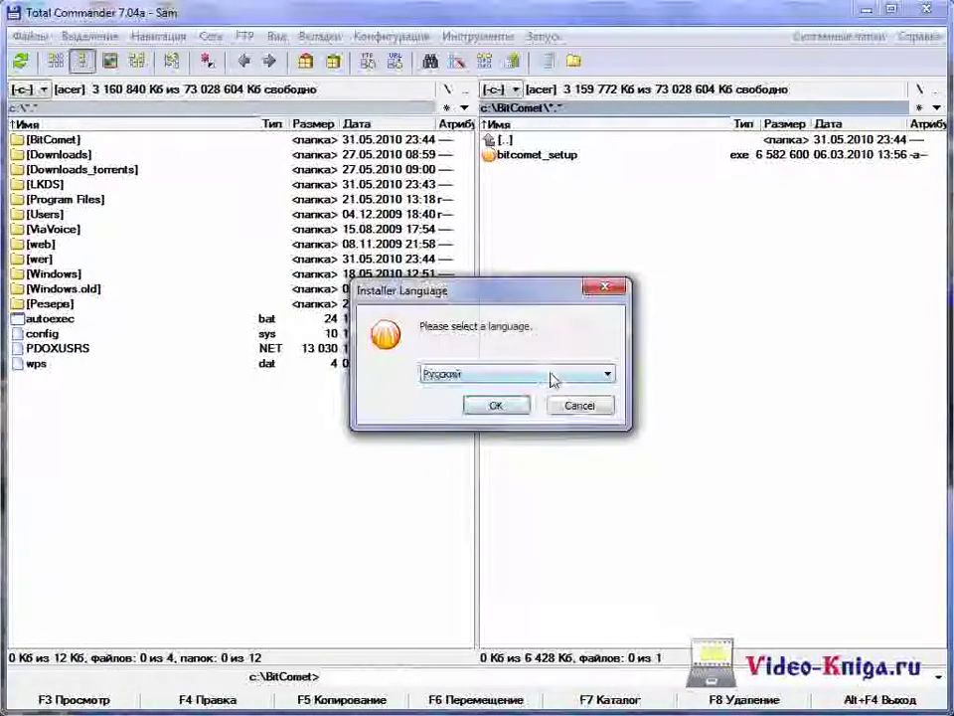
click(497, 405)
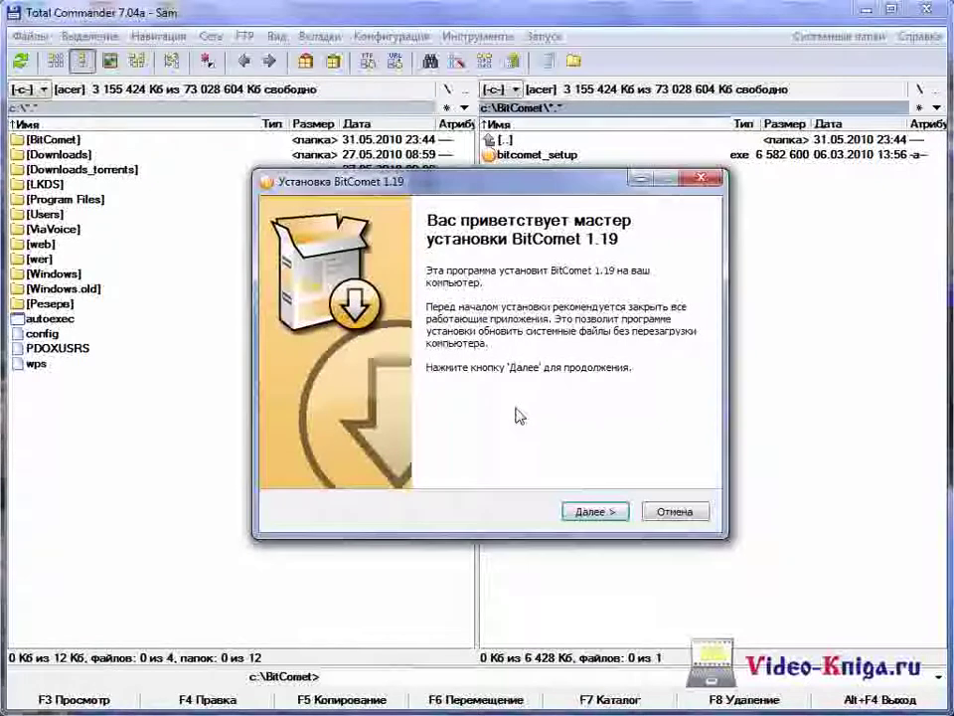
Step: Accept both agreements and install BitComet to C:\Program Files\BitComet with the default components and offers, leaving launch and Windows startup enabled
click(616, 515)
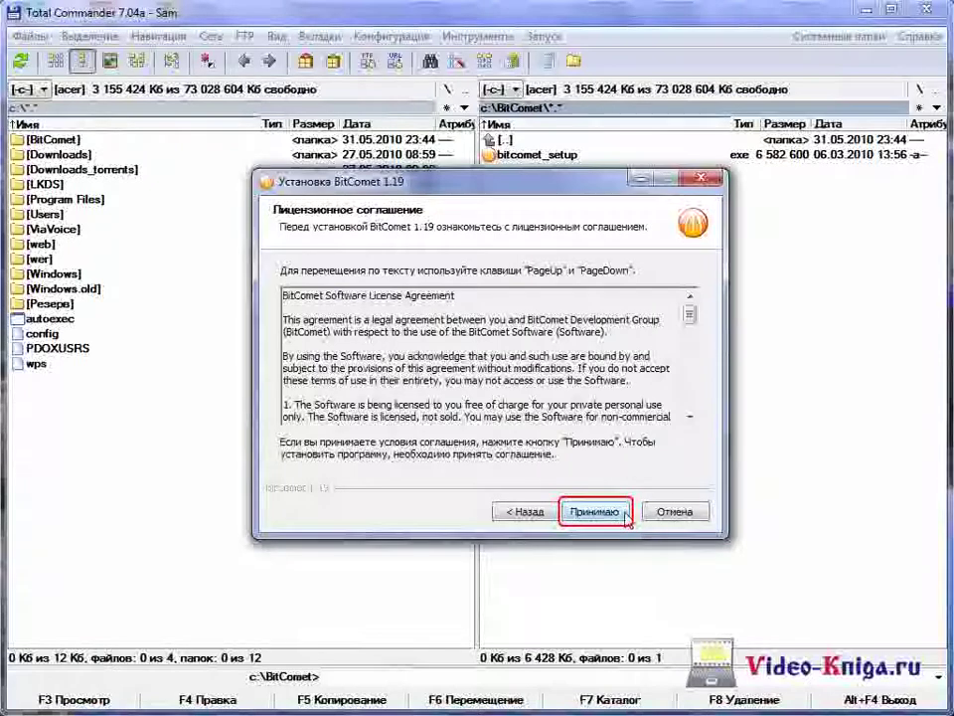
click(626, 515)
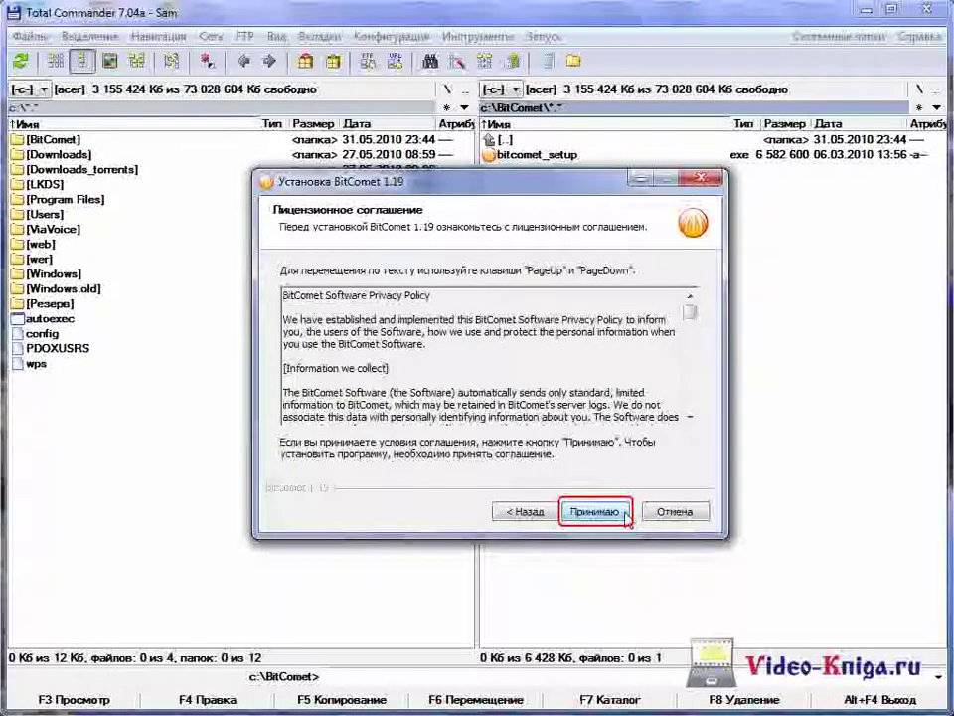
click(594, 511)
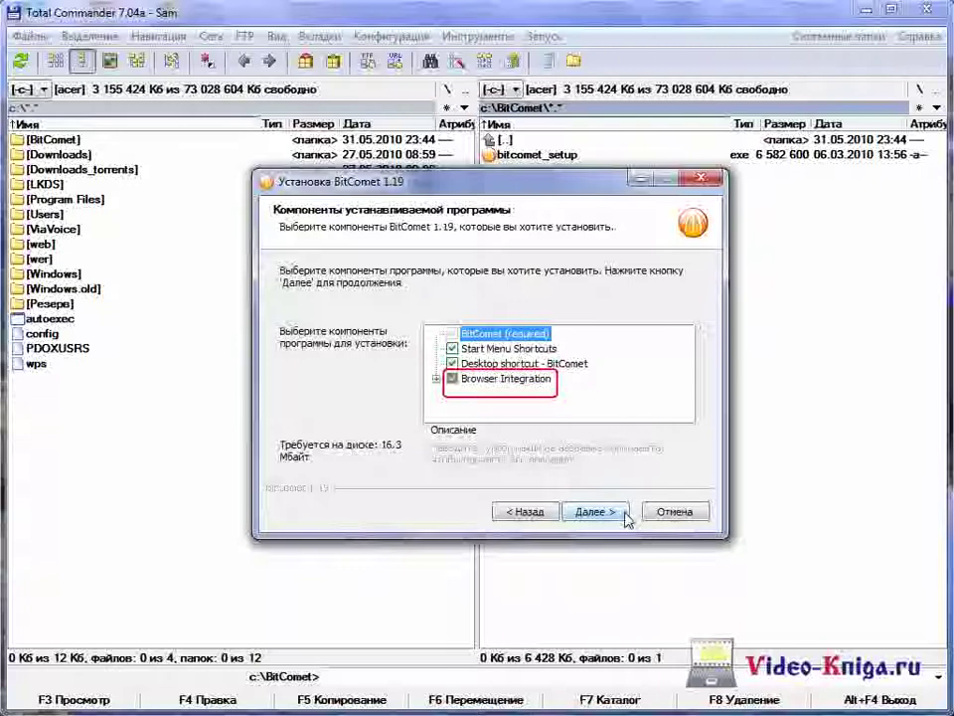
click(624, 514)
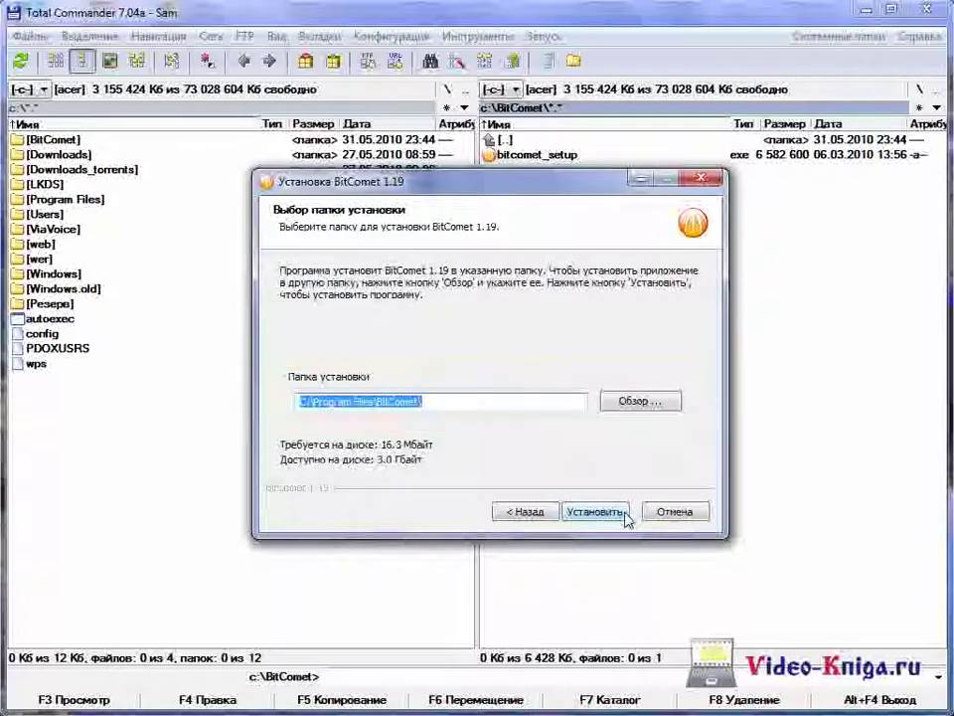
click(624, 513)
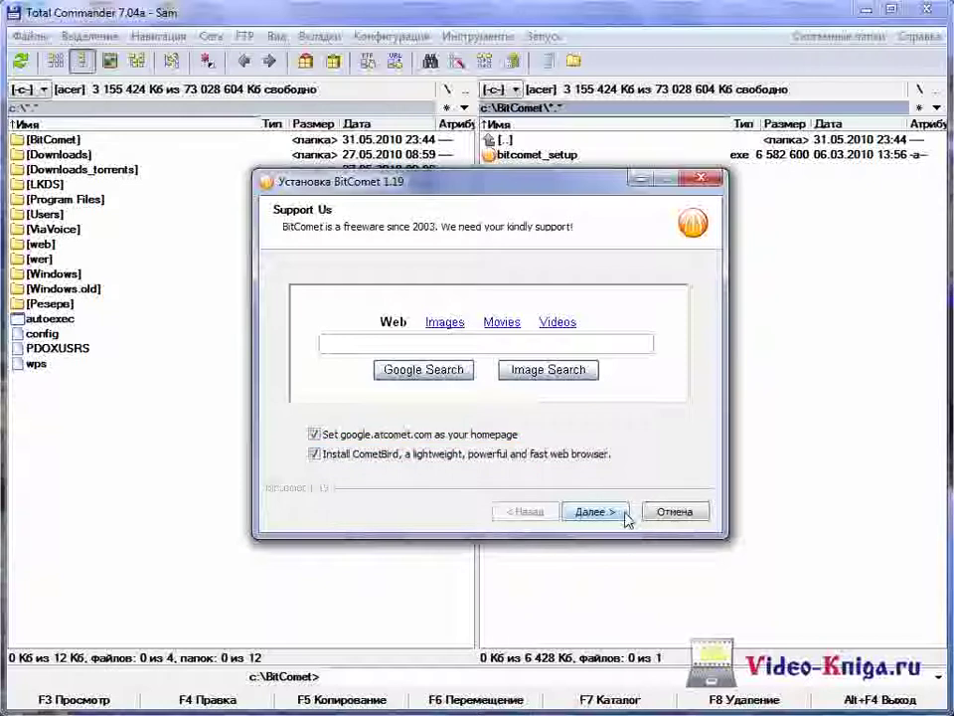
click(626, 515)
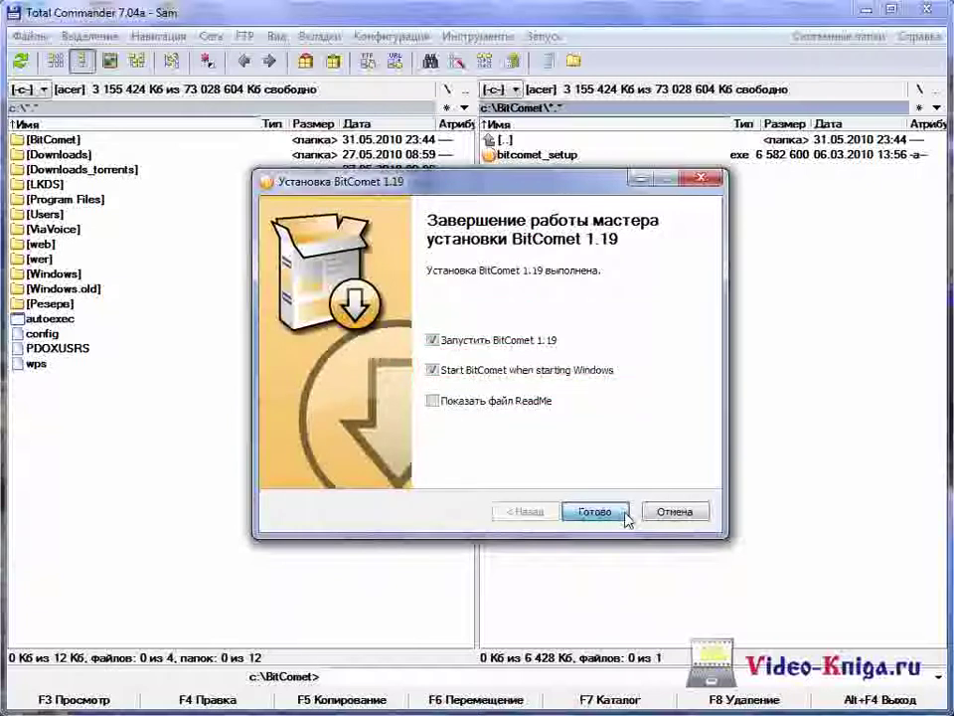
click(597, 512)
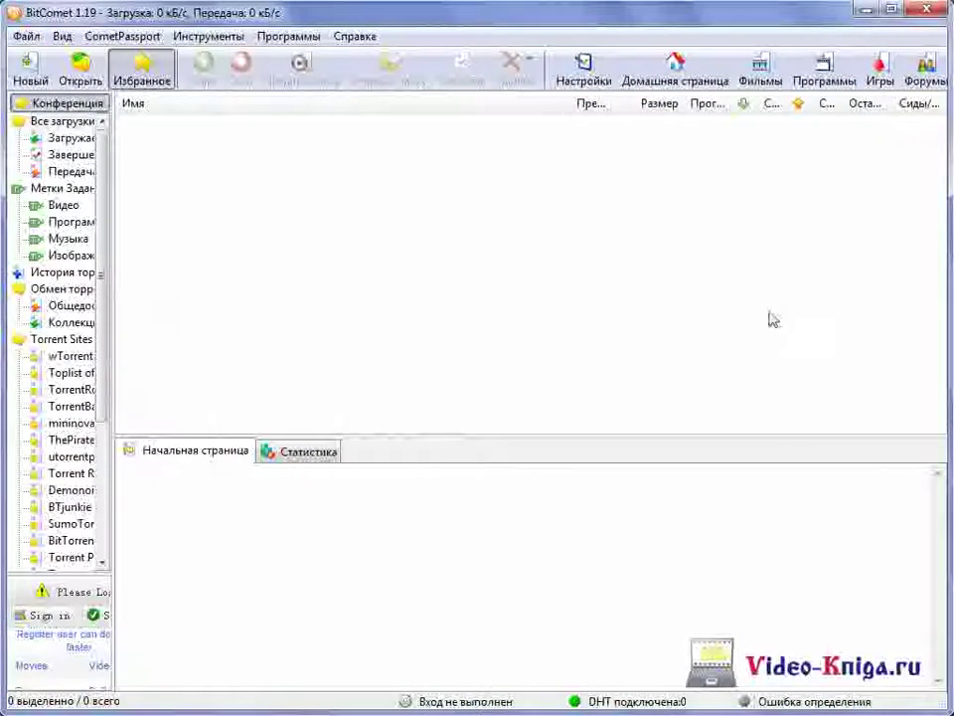
click(28, 35)
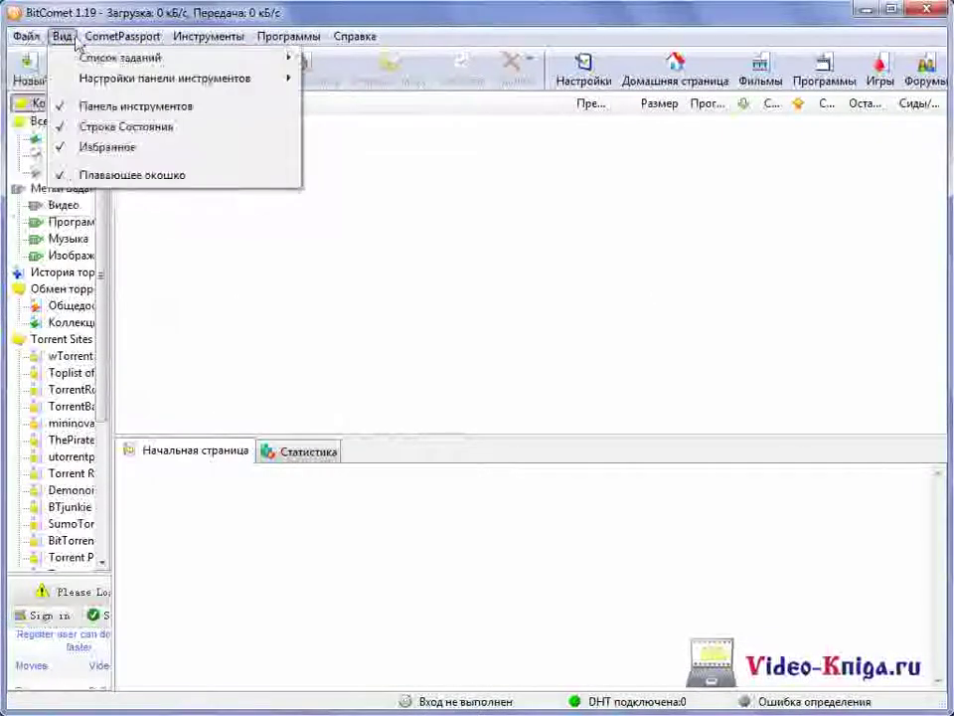
mouse_move(354, 36)
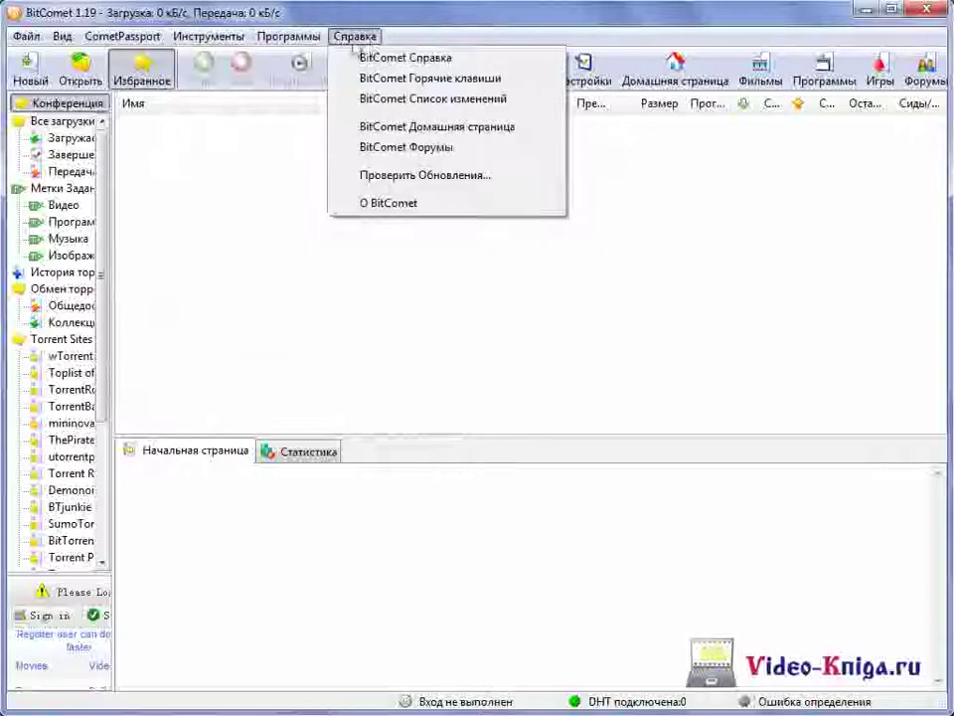
click(596, 256)
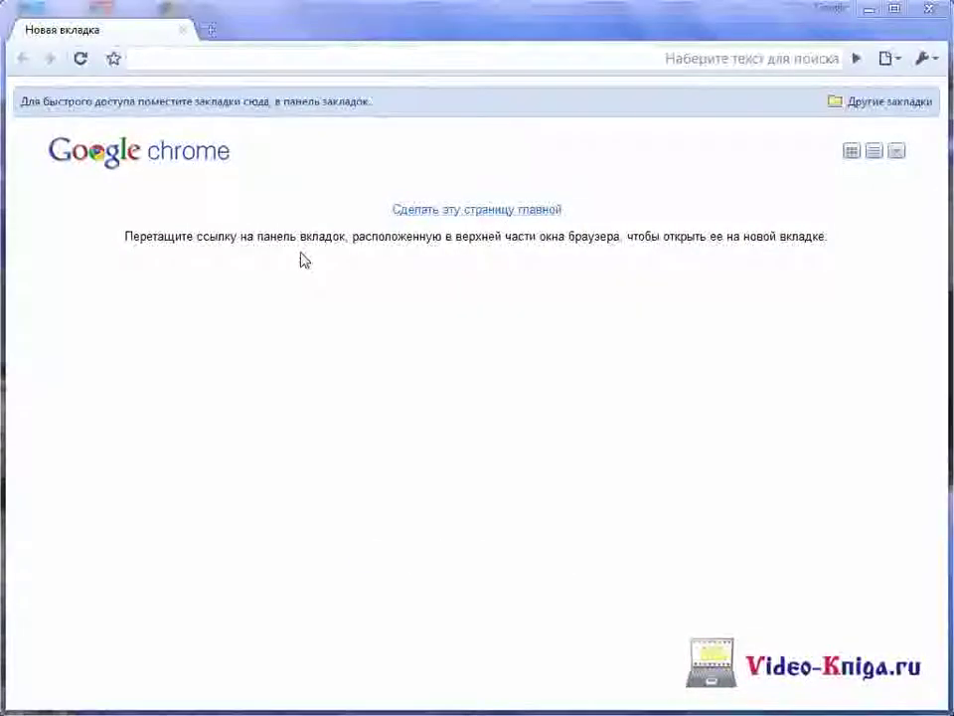
click(175, 58)
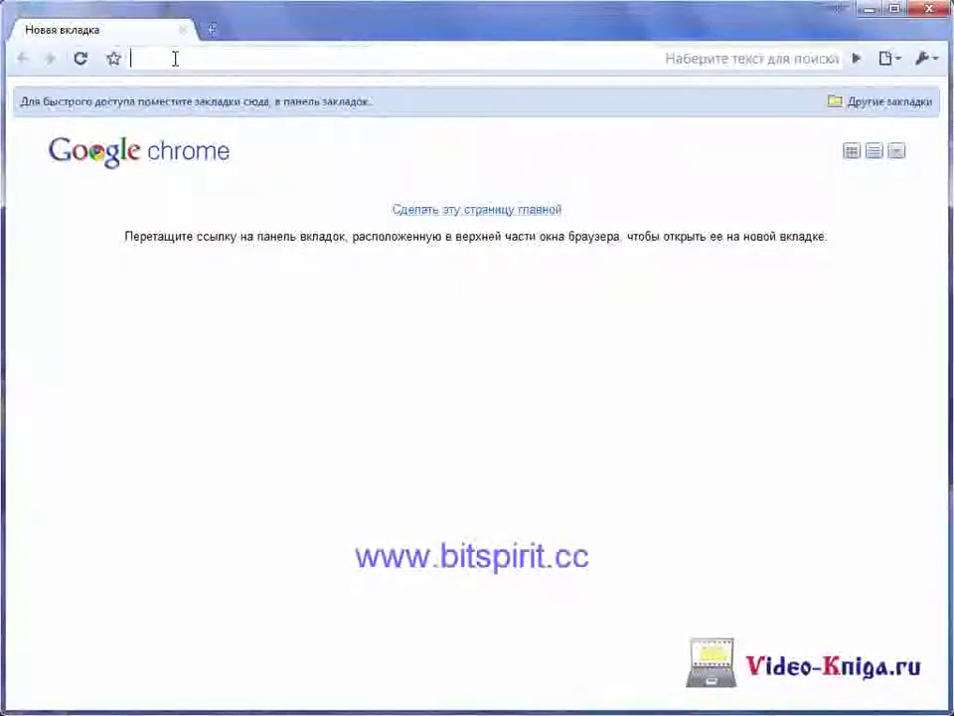
text(www.bitspirit.cc)
key(Return)
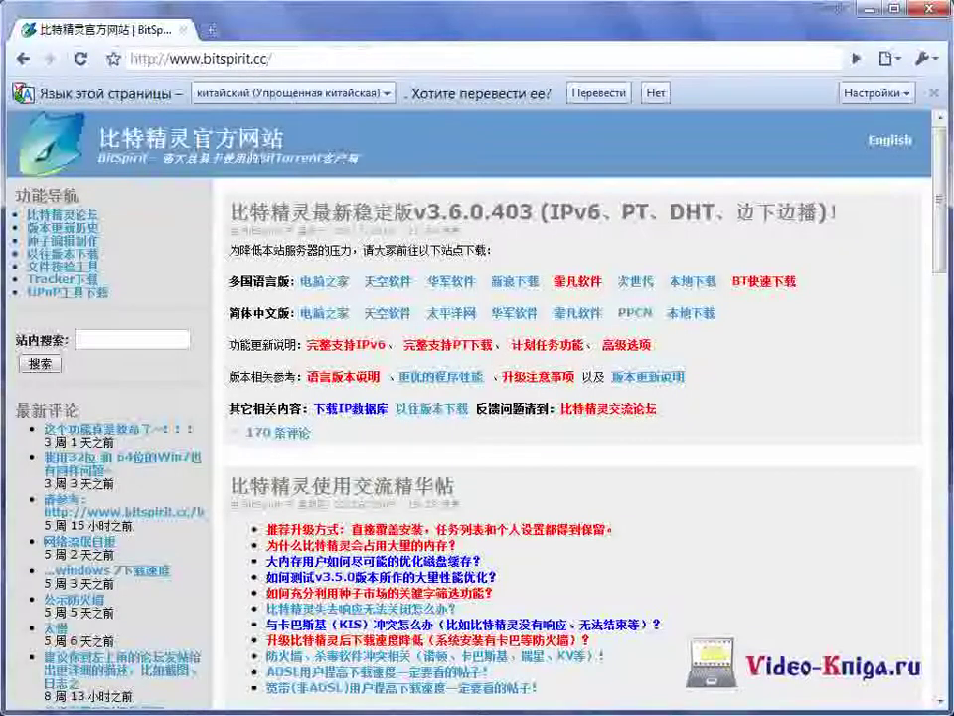
Step: Switch the BitSpirit site to English, open the BitSpirit v3.6.0.403 Stable announcement, download it via BITSPIRIT.CC and keep the file
click(881, 144)
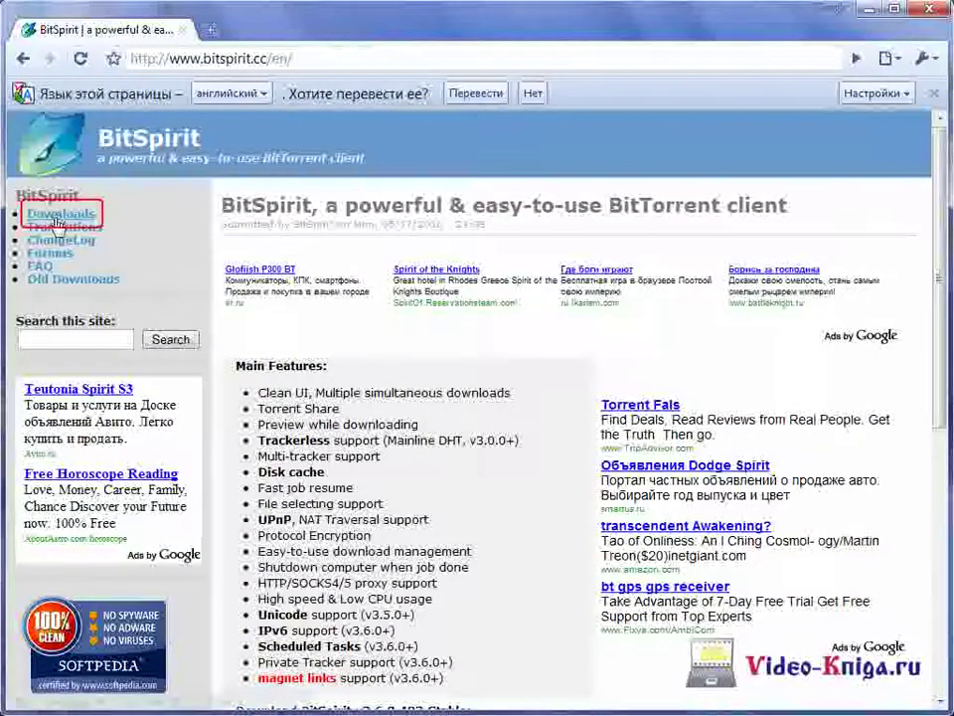
click(50, 253)
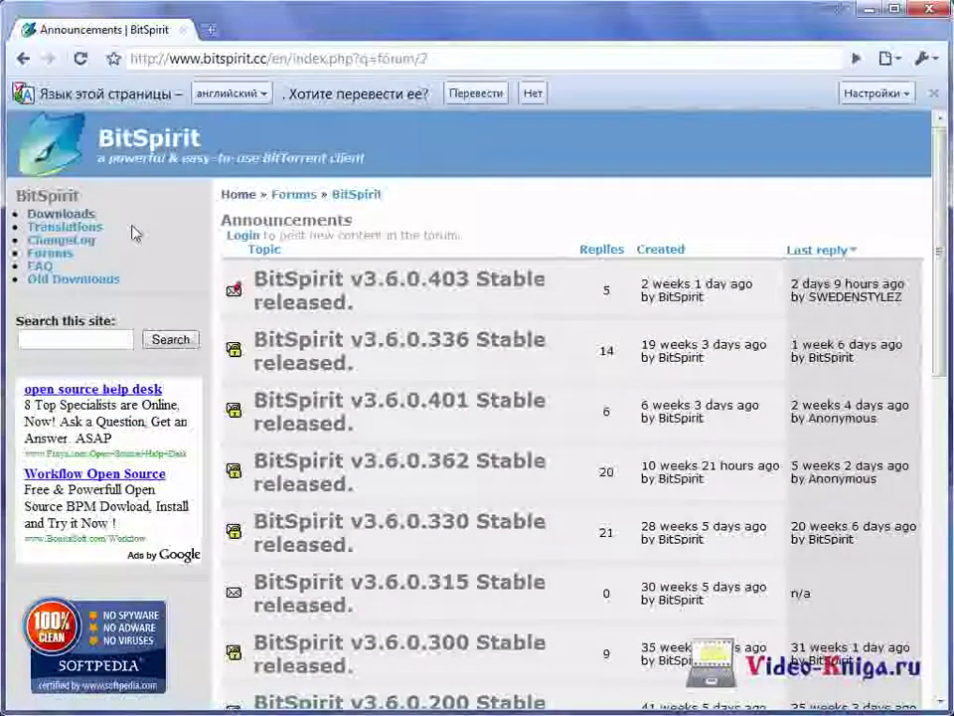
click(350, 290)
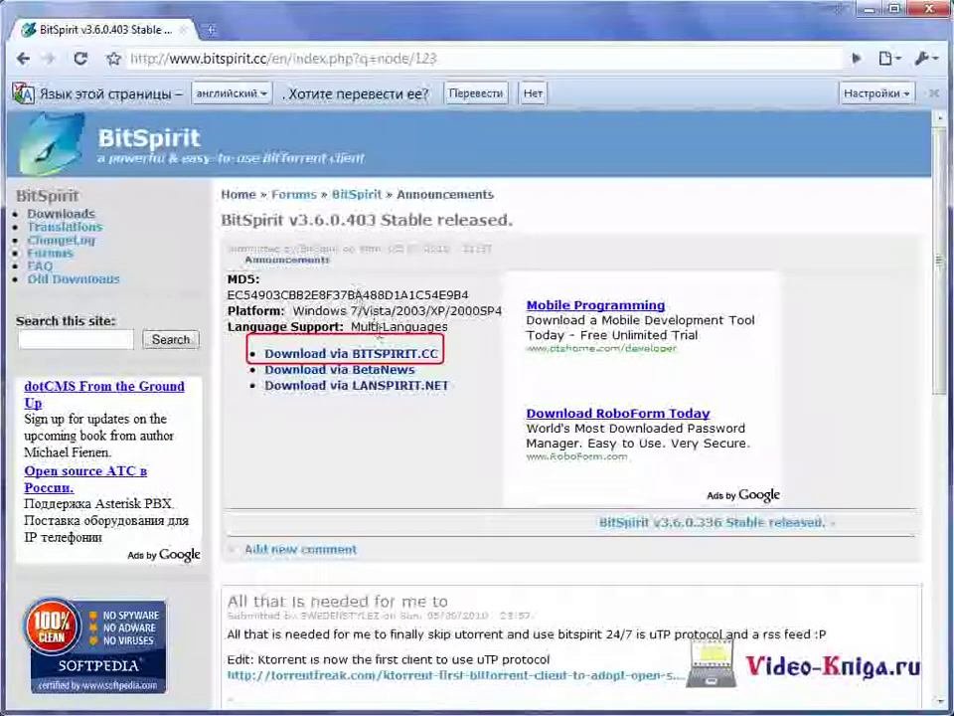
click(383, 355)
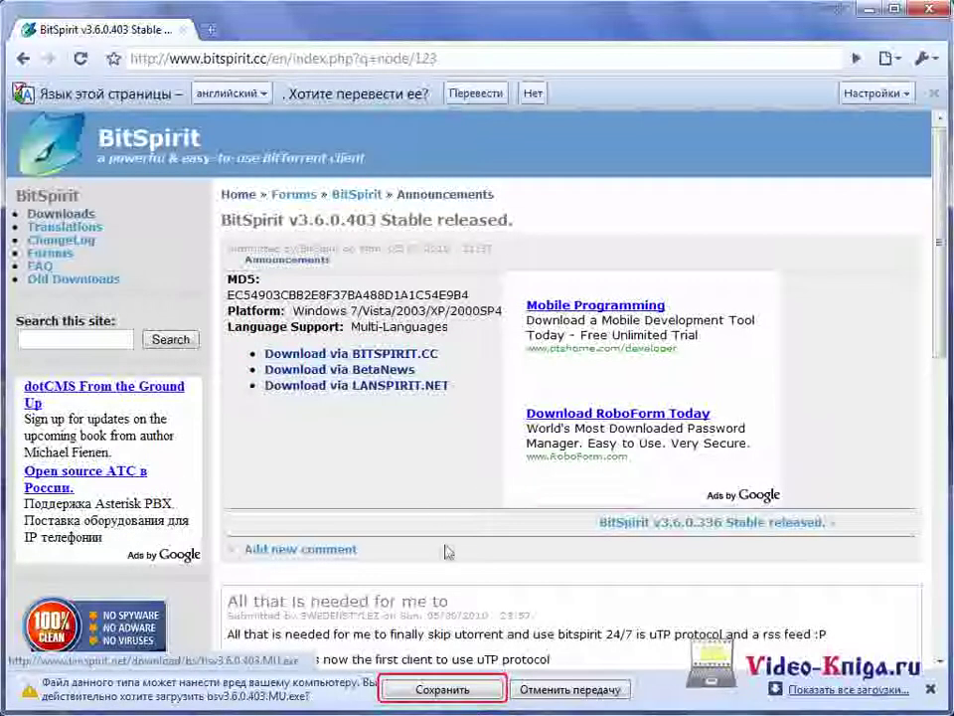
click(443, 689)
Step: Run the downloaded bsv3.6.0.403.MU.exe, allow it to start and accept Русский as the installer language
click(194, 687)
click(229, 621)
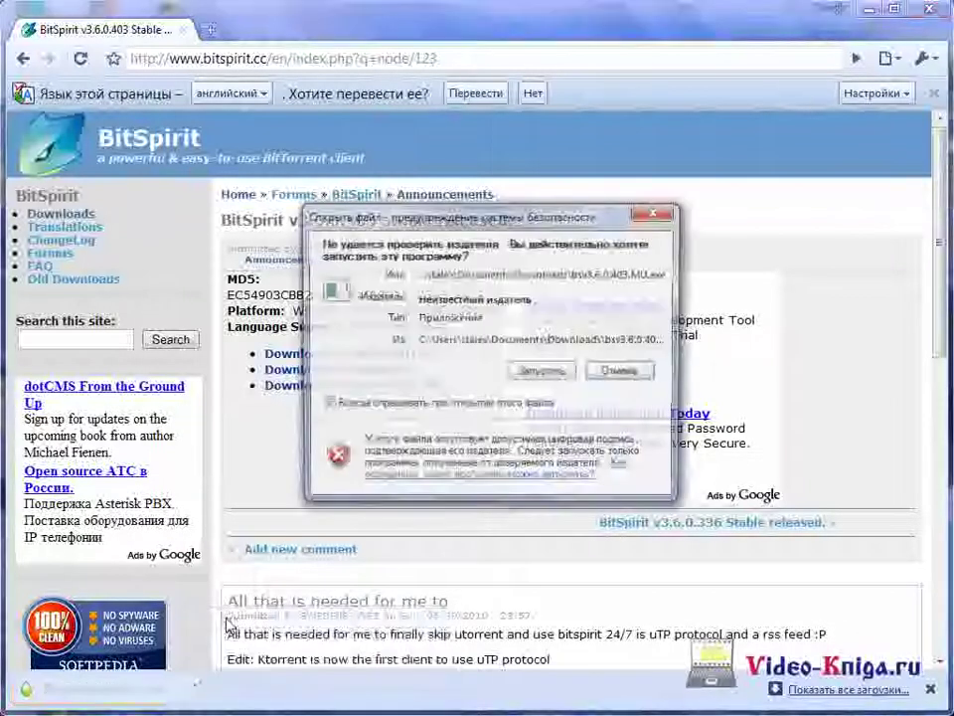
click(554, 383)
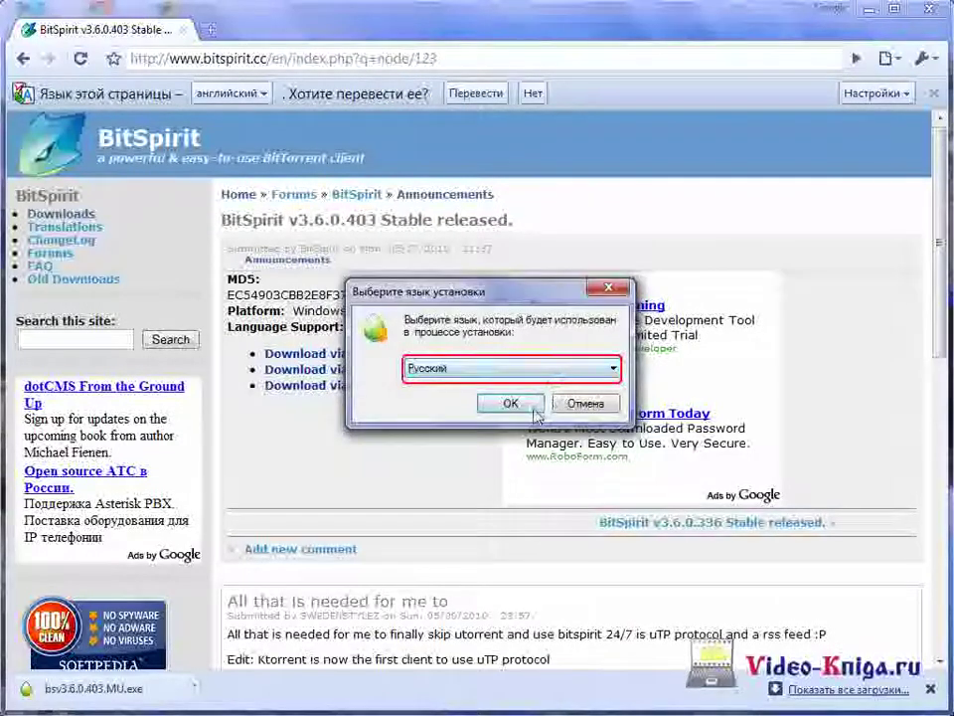
click(535, 409)
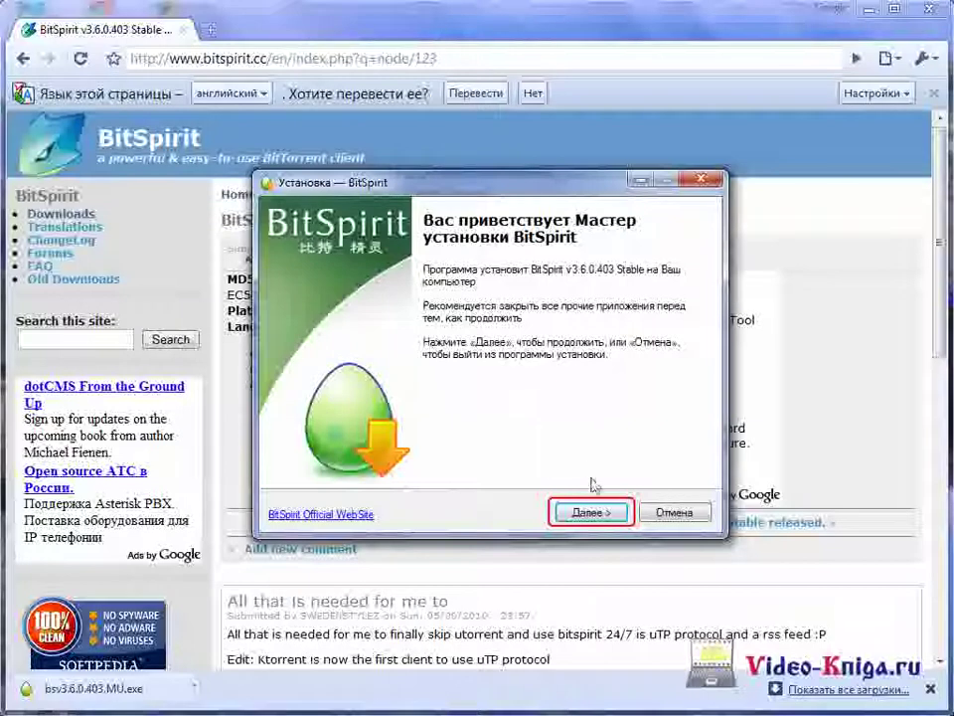
Step: Accept C:\Program Files\BitSpirit as the installation folder and keep the Full installation component set
click(617, 513)
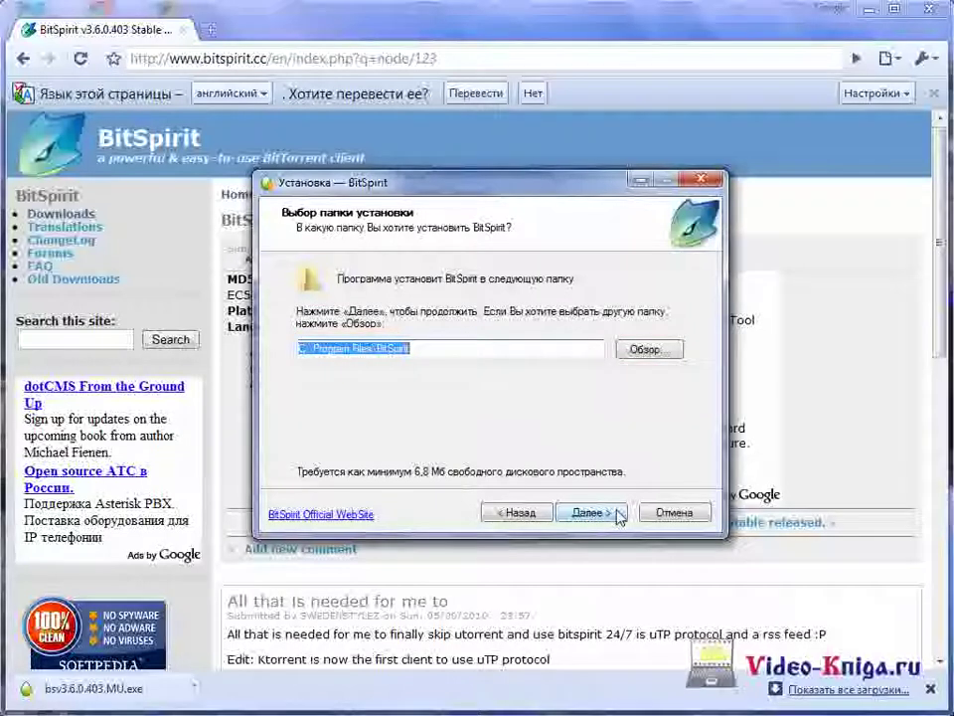
click(616, 513)
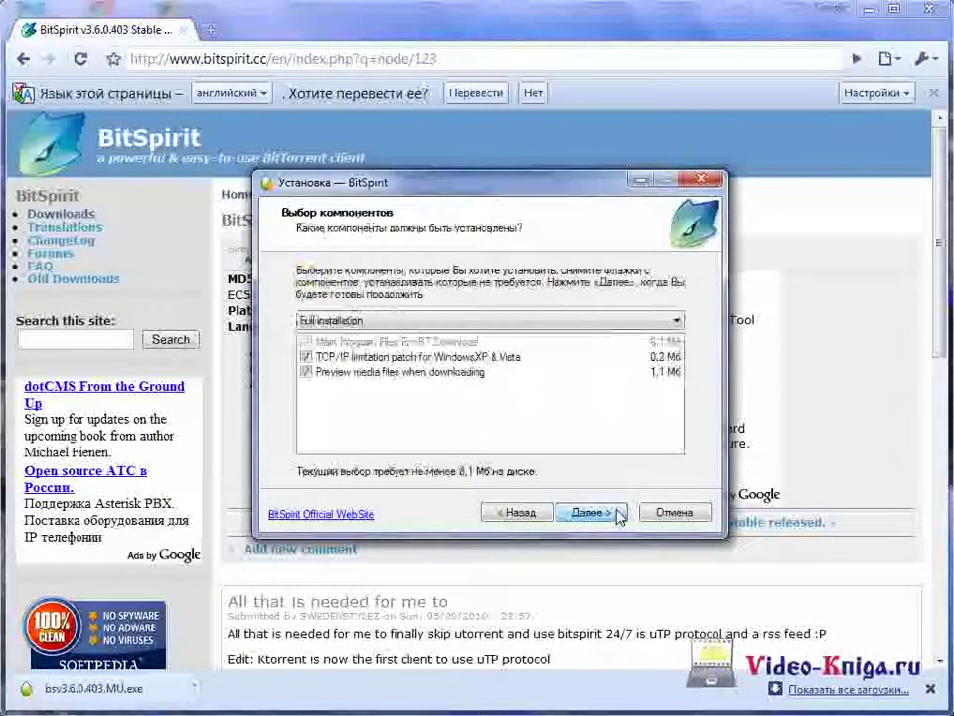
click(607, 321)
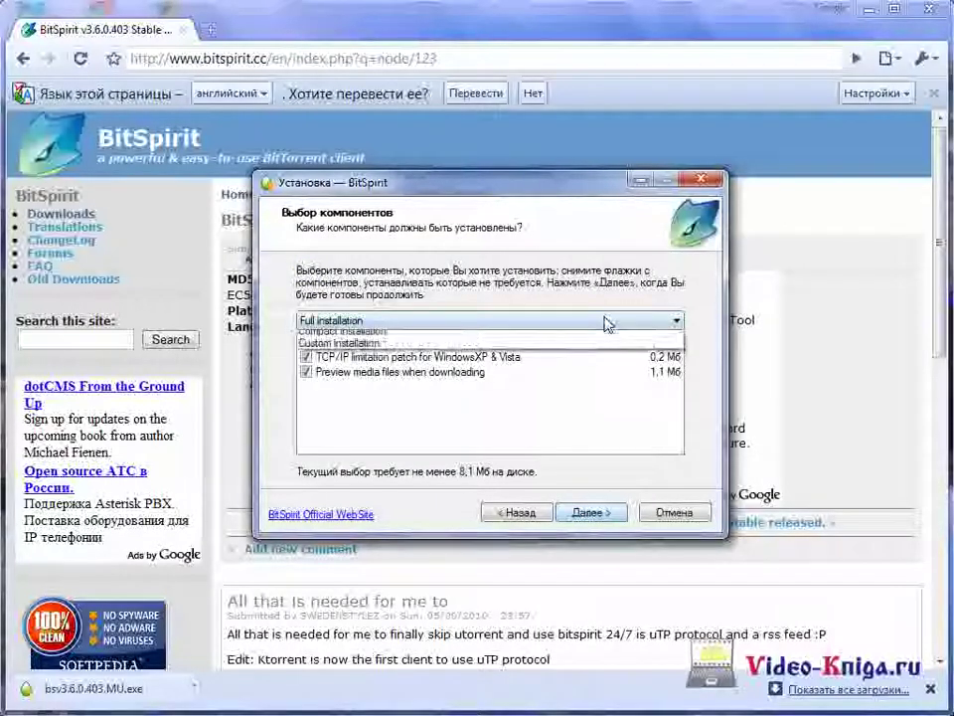
click(608, 321)
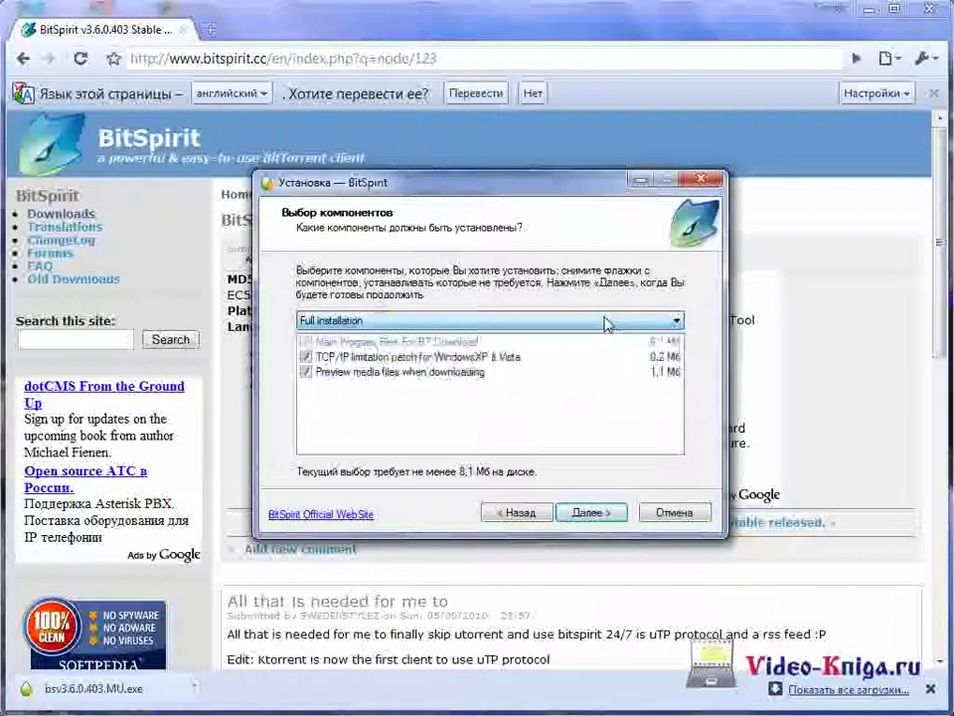
click(623, 512)
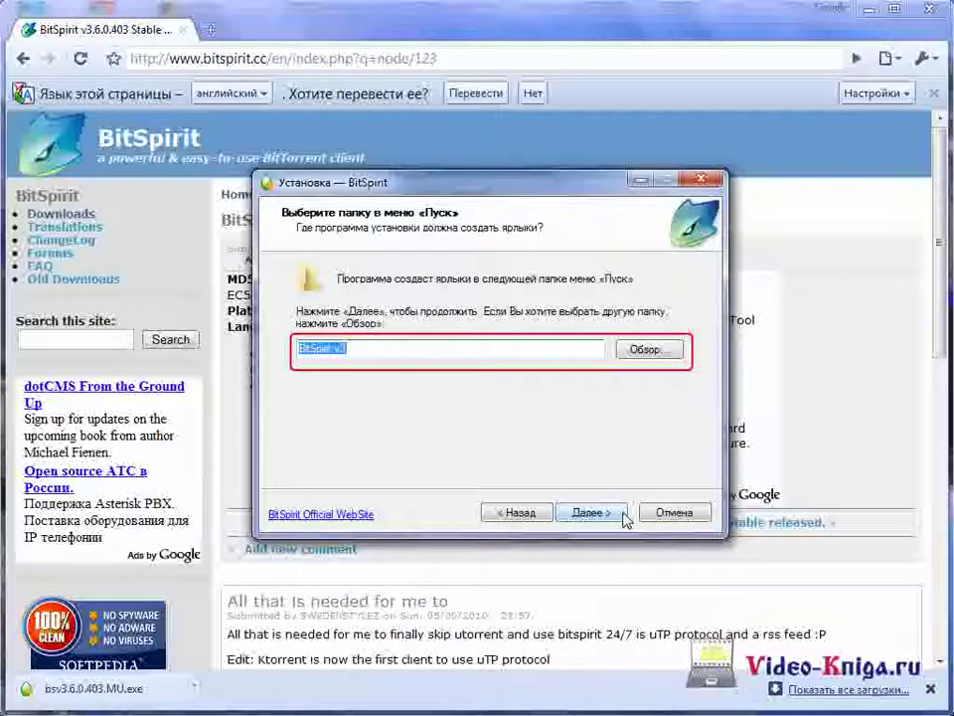
Step: Install BitSpirit with the BitSpirit v3 Start menu folder and all additional tasks, launch it and agree to run its setup wizard
click(623, 513)
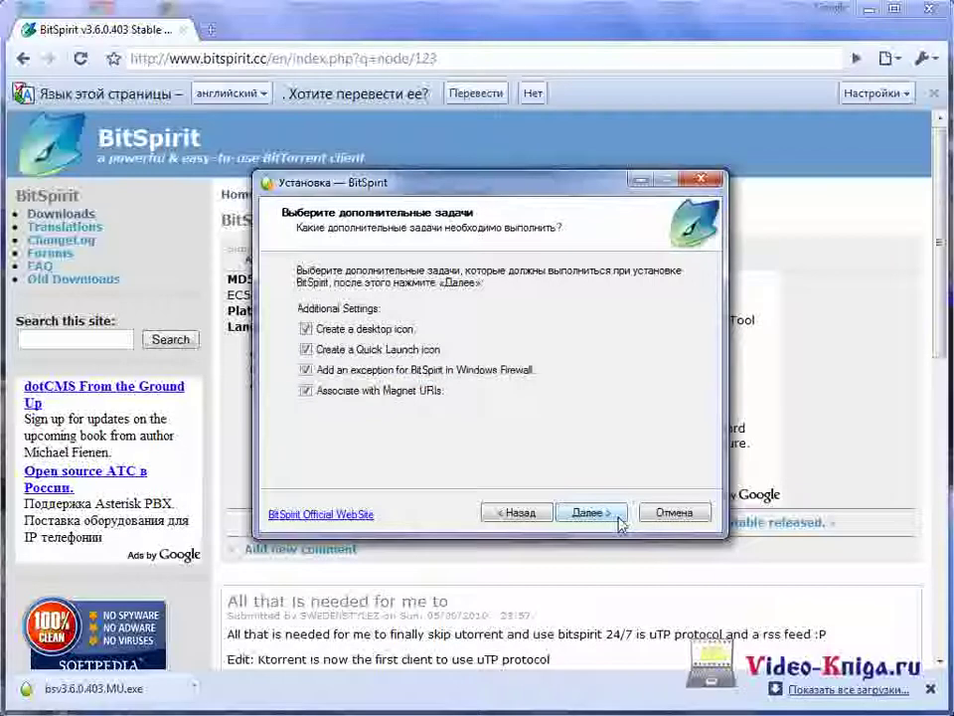
click(618, 519)
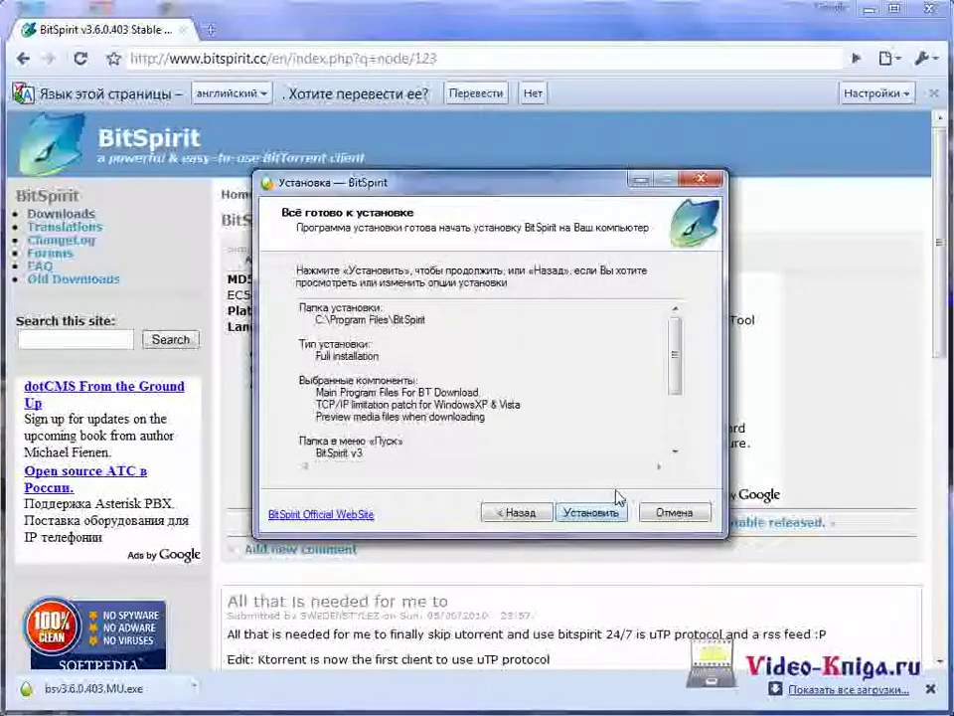
click(616, 510)
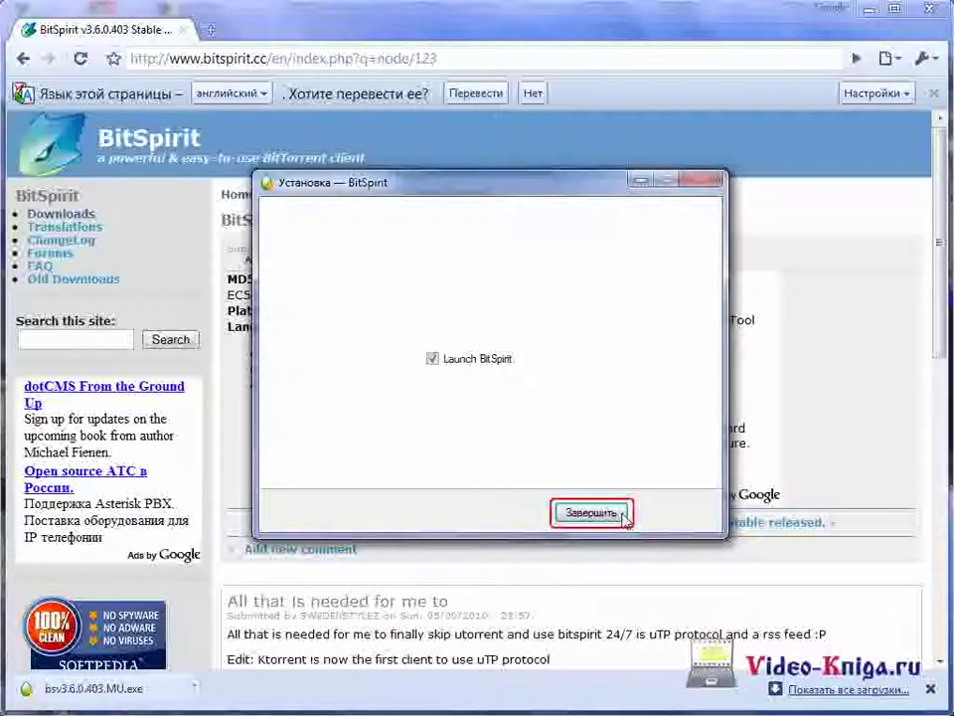
click(592, 512)
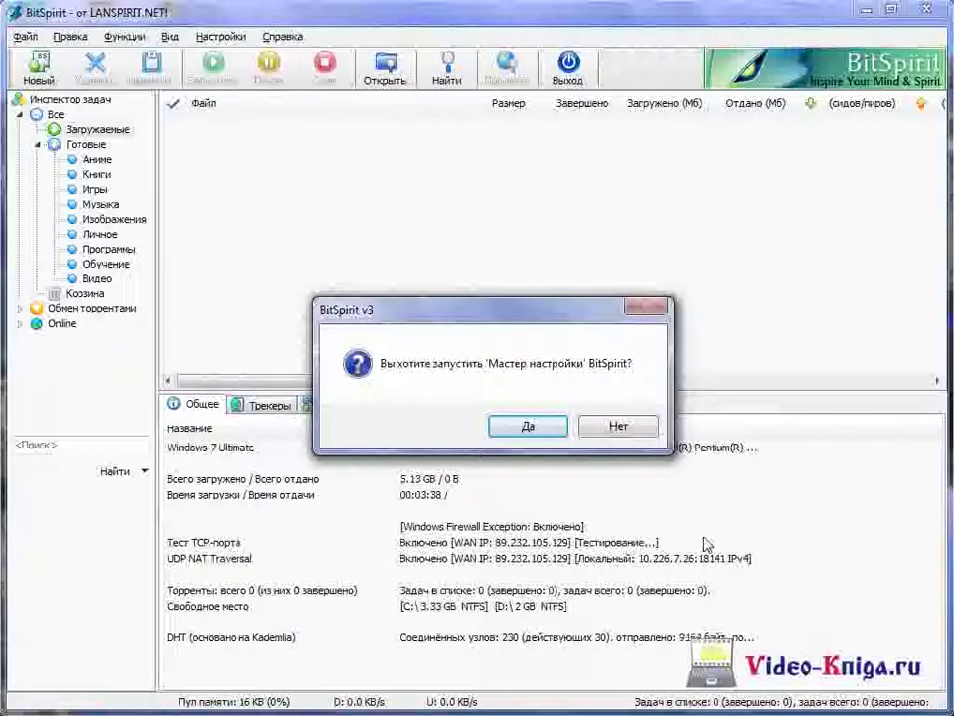
click(536, 425)
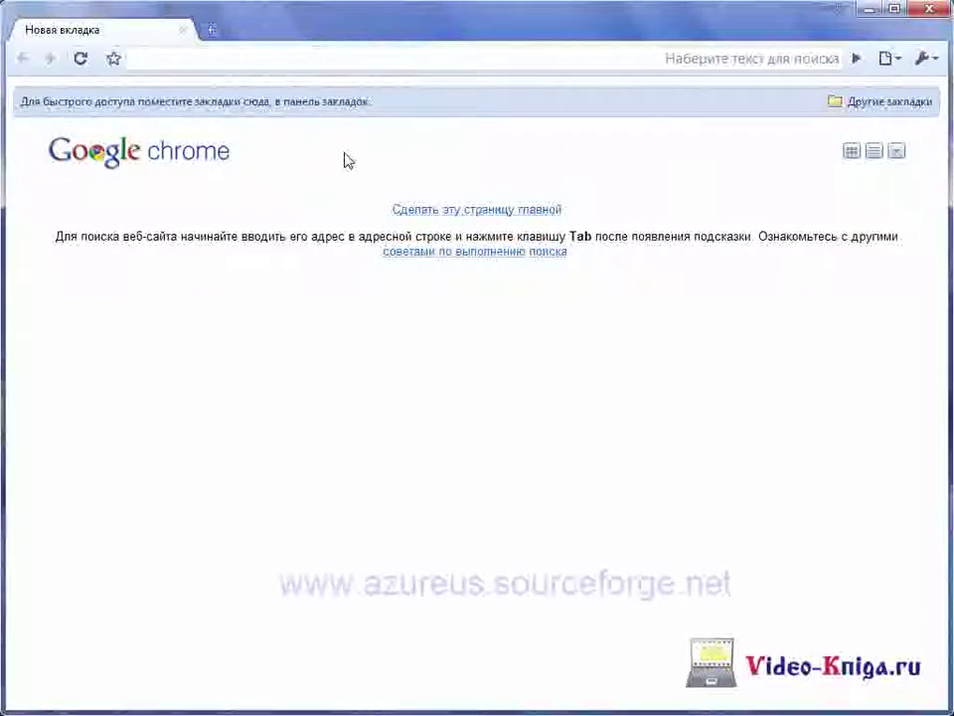
click(235, 60)
text(www.azureus.sourceforge.net/)
key(Return)
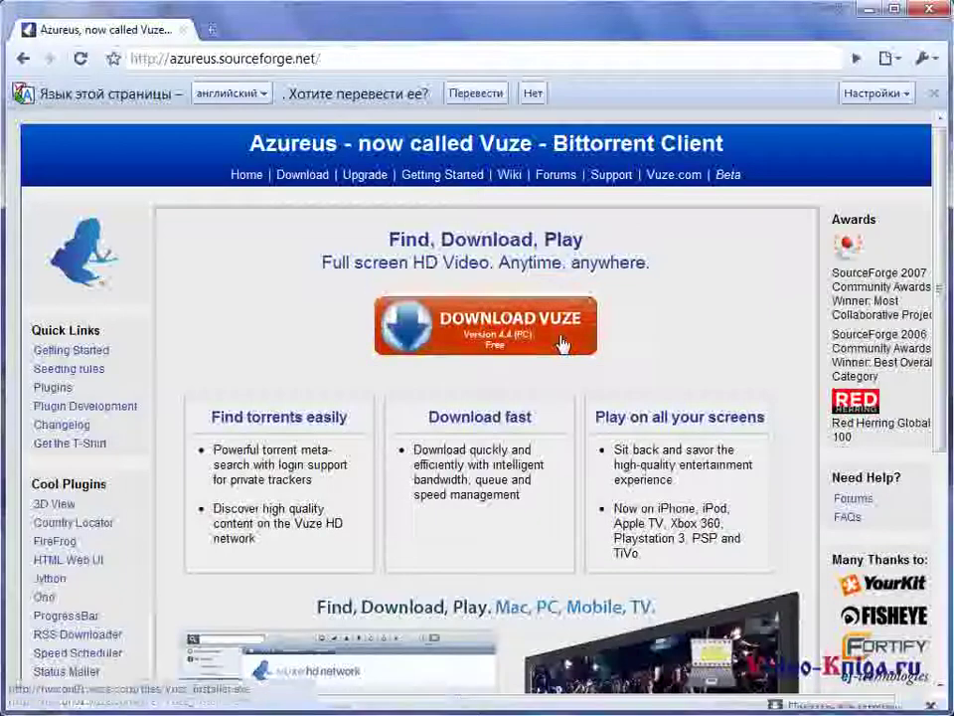
click(563, 342)
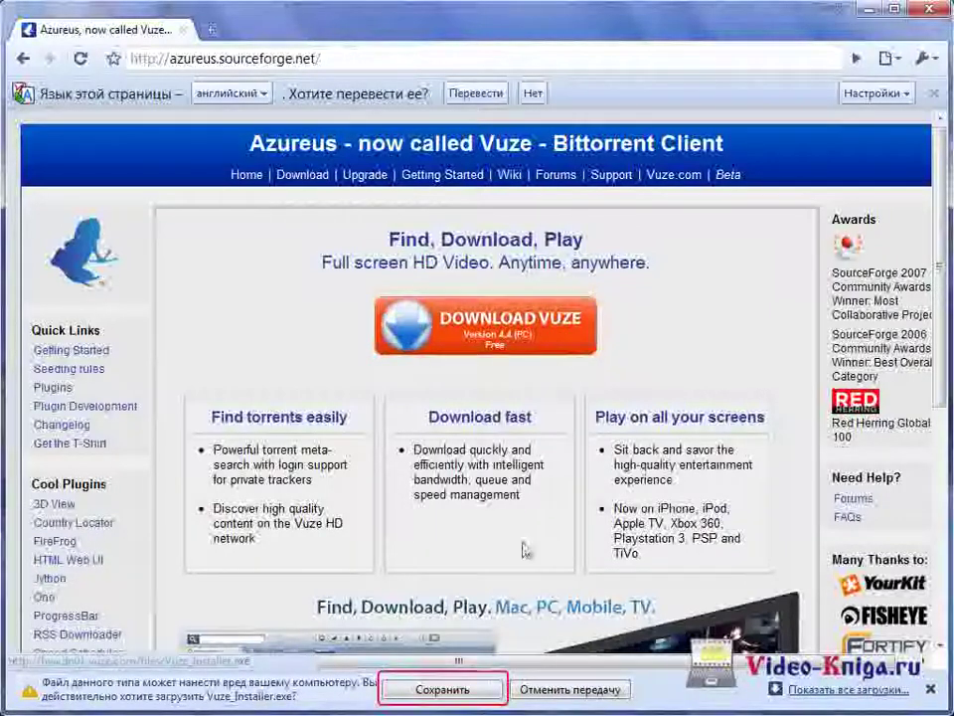
click(489, 690)
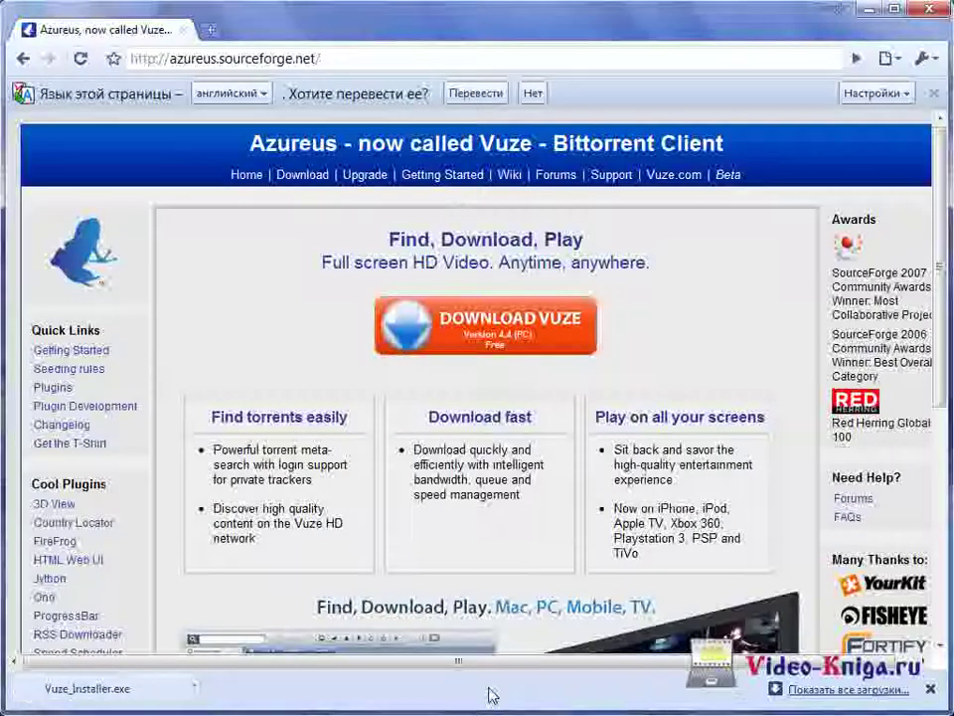
Step: Run Vuze_Installer.exe, agree to the terms and install Vuze with the toolbar remote and Google as default browser search
click(195, 686)
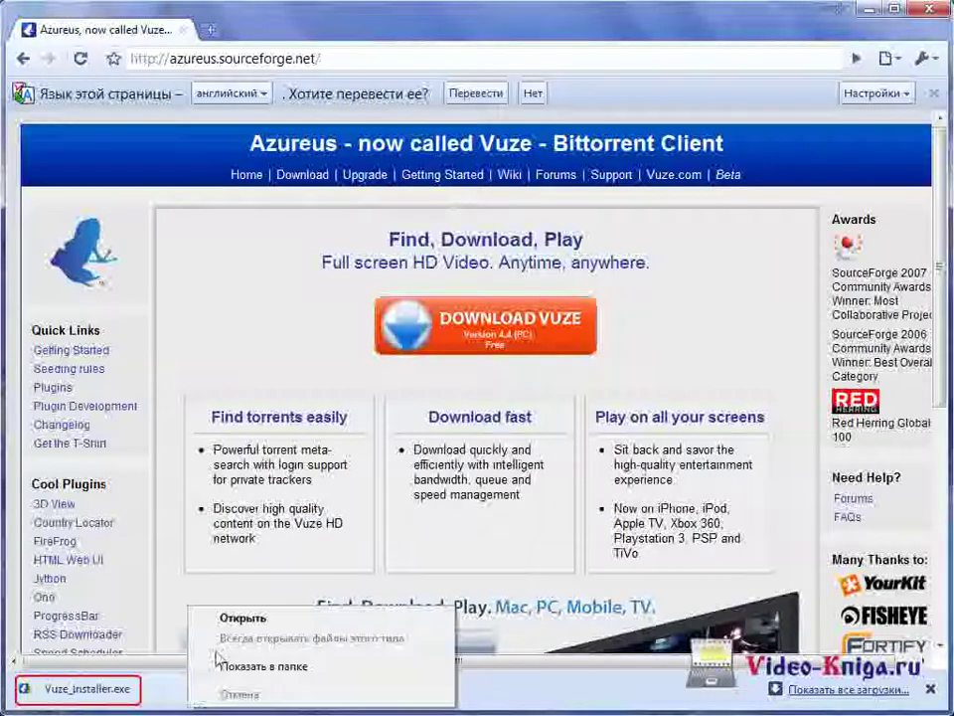
click(226, 620)
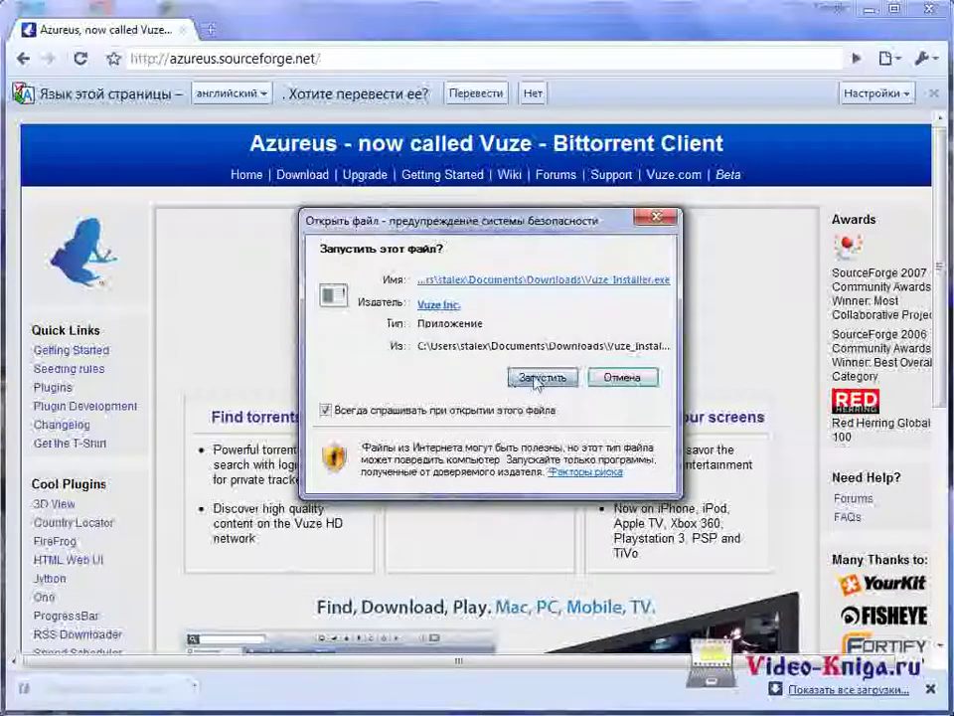
click(537, 378)
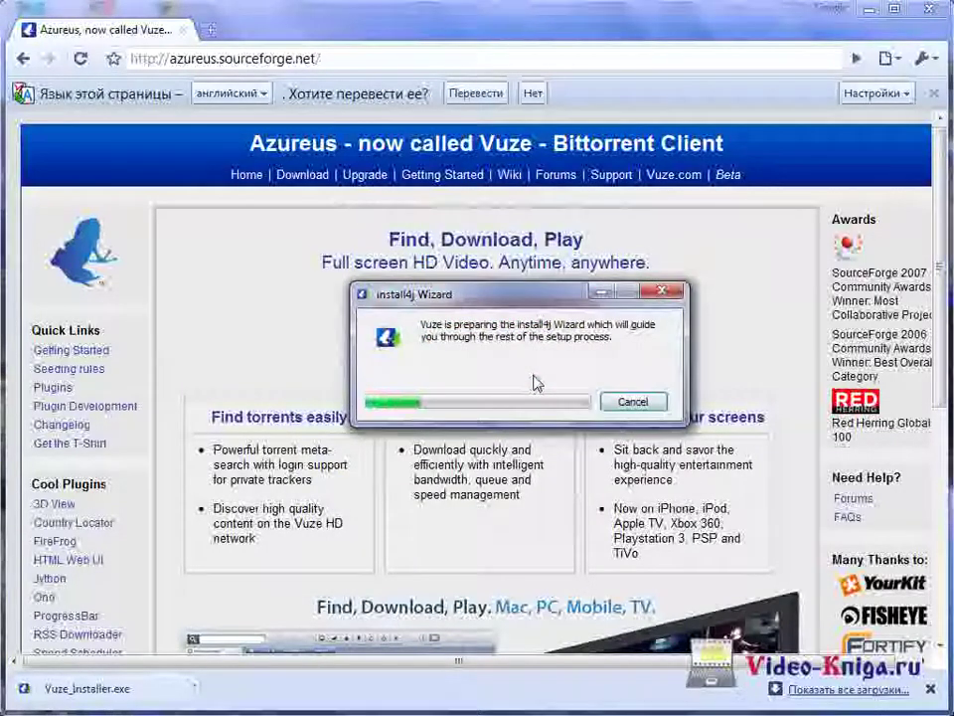
click(571, 393)
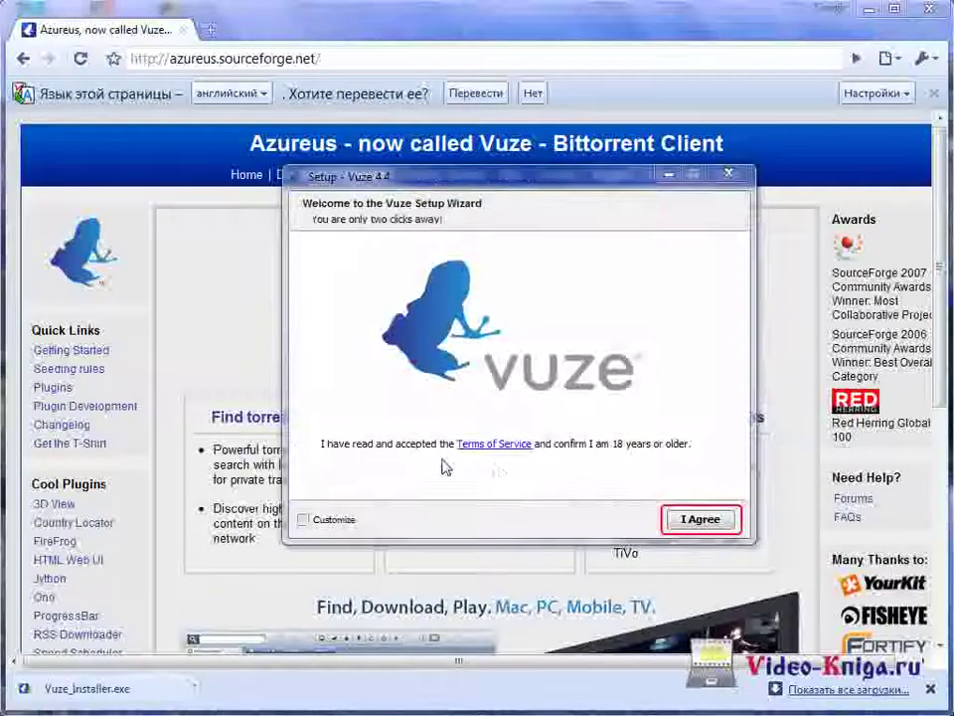
click(715, 527)
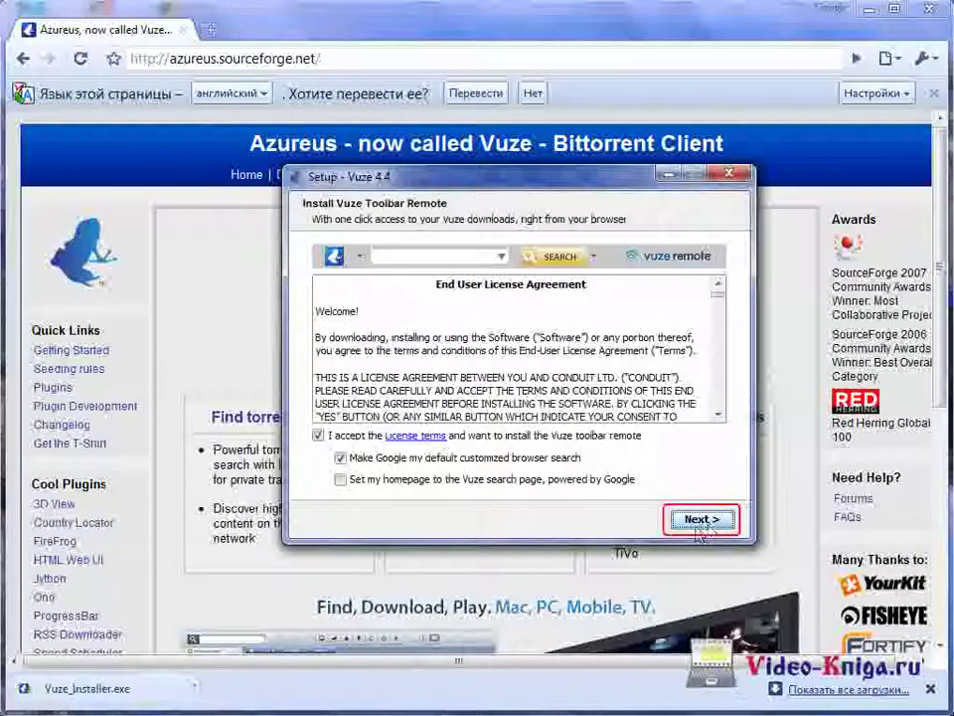
click(706, 523)
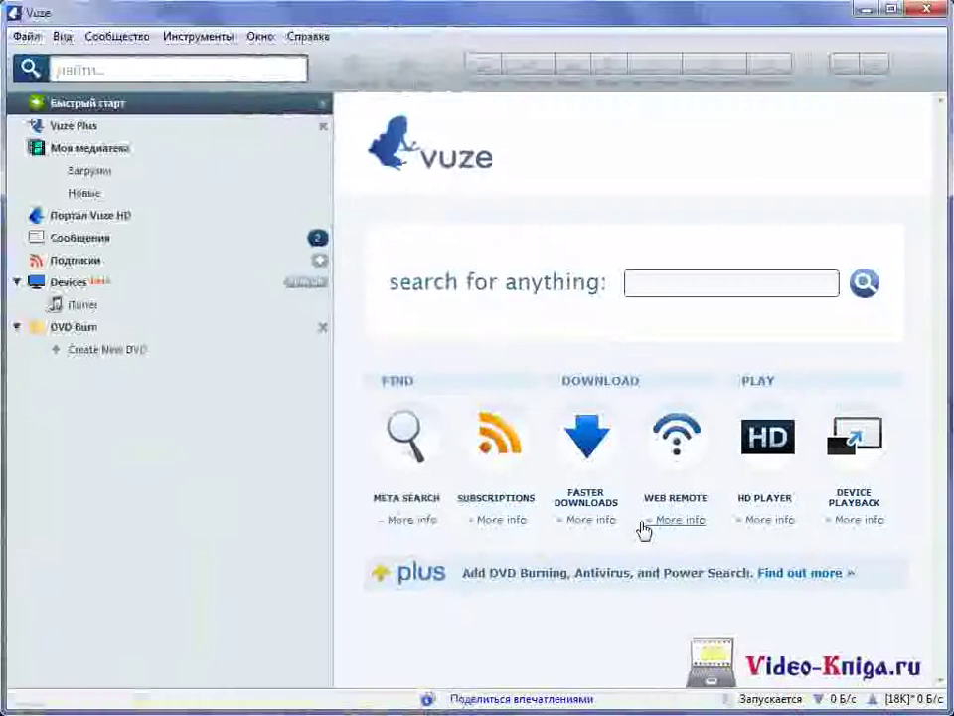
click(27, 37)
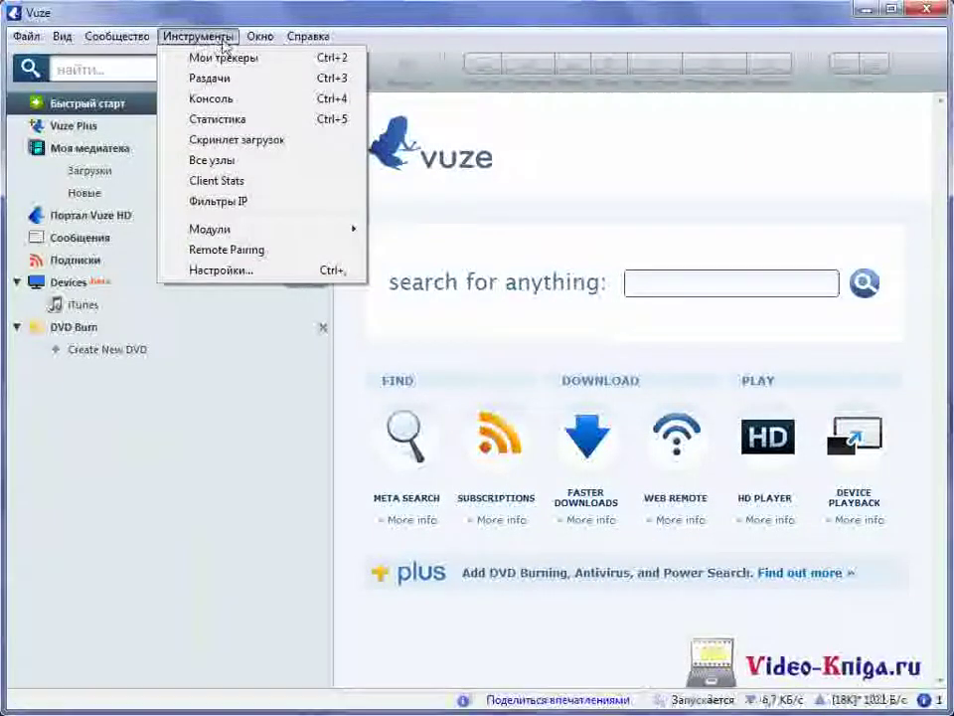
mouse_move(324, 44)
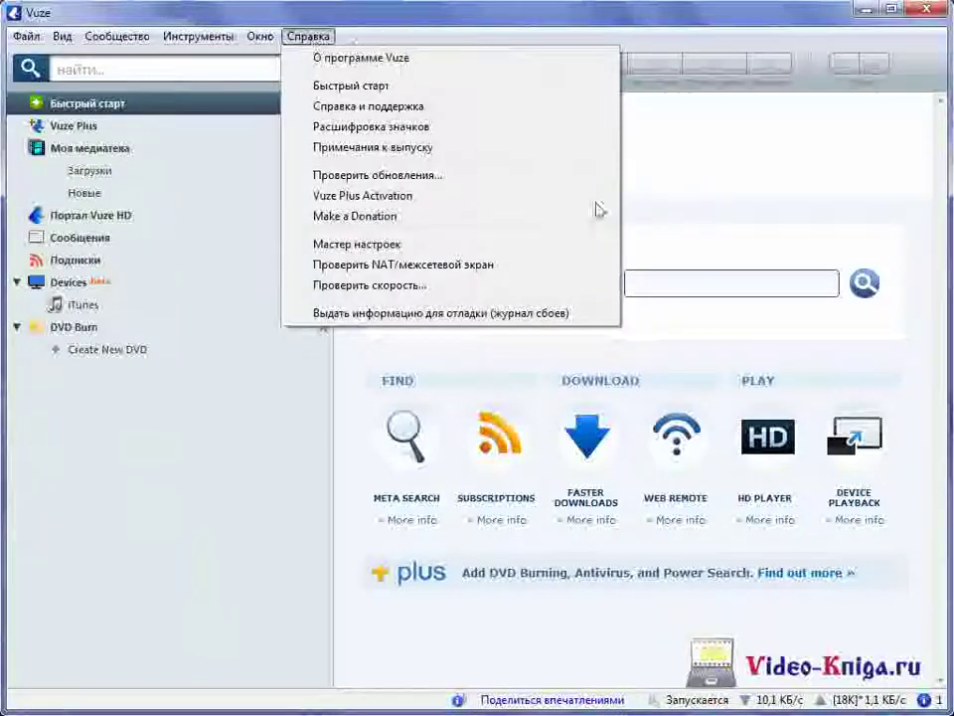
click(676, 255)
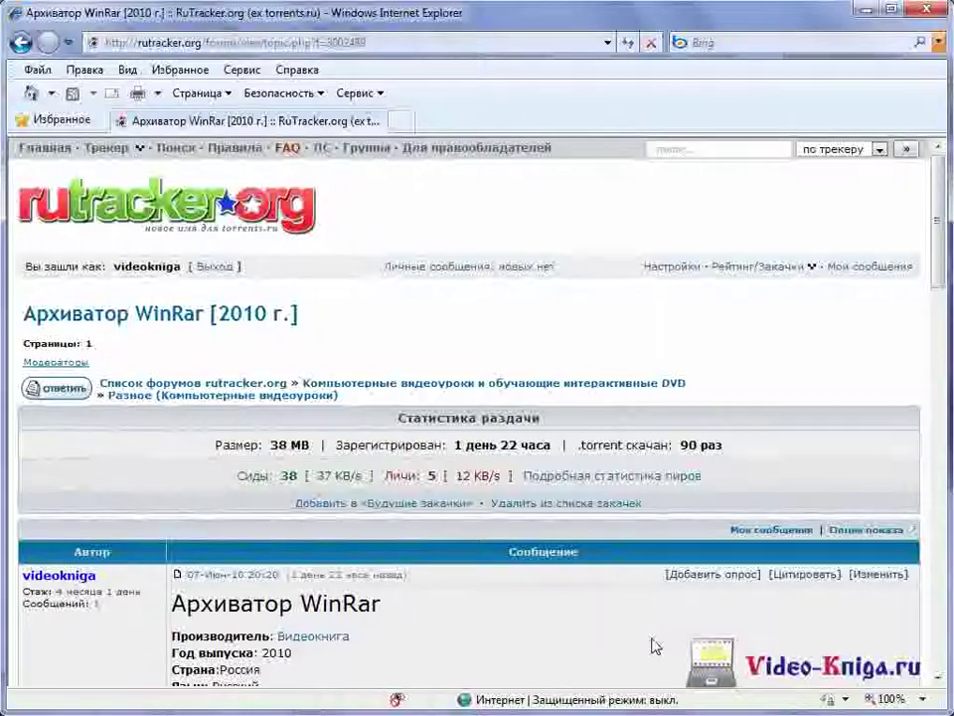
Step: On the rutracker.org page for Архиватор WinRar in Internet Explorer, show the file list and save the .torrent file to the torrents folder
scroll(652, 646, down, 15)
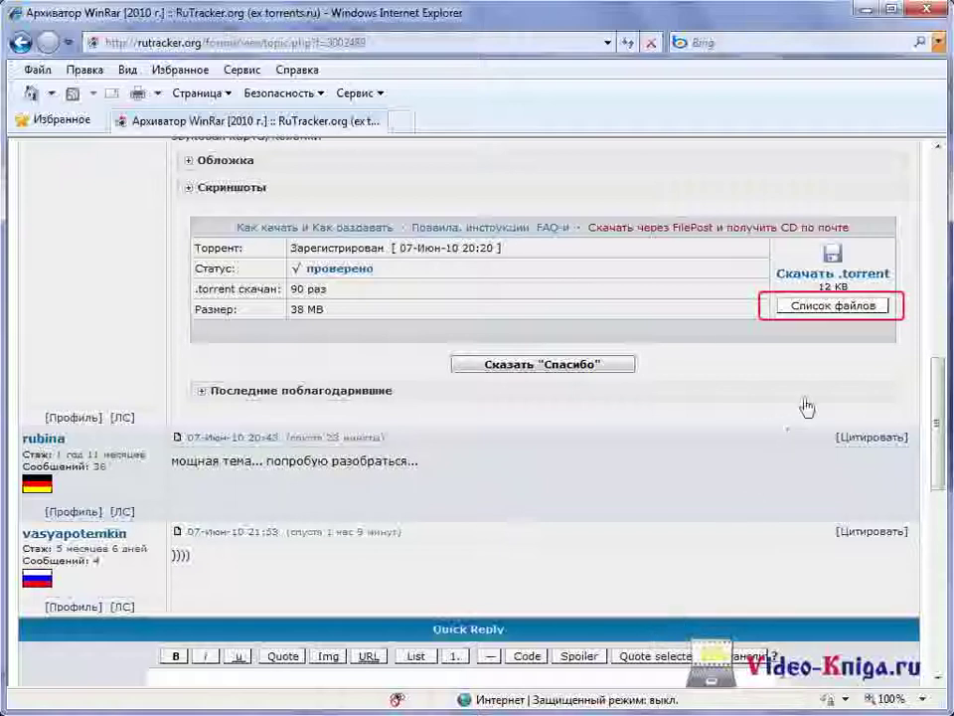
click(875, 310)
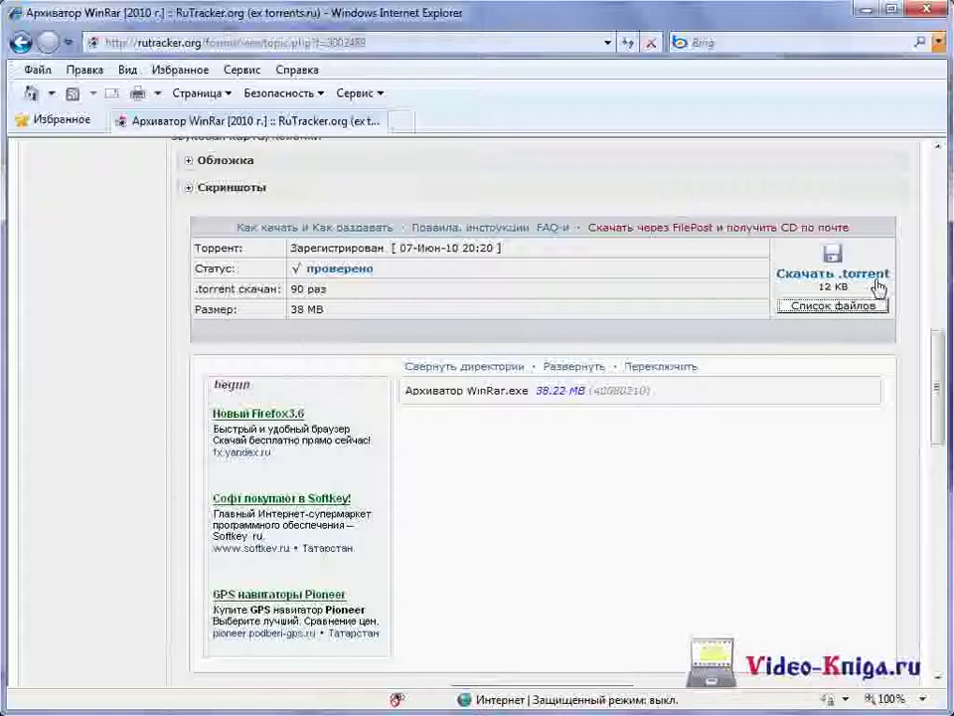
click(879, 277)
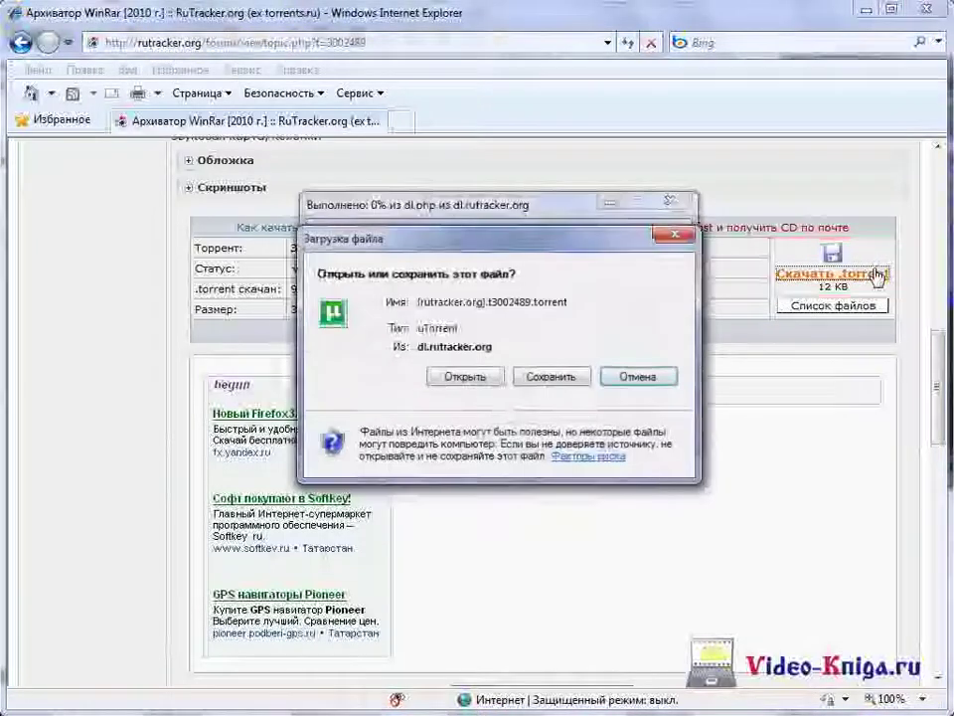
click(576, 378)
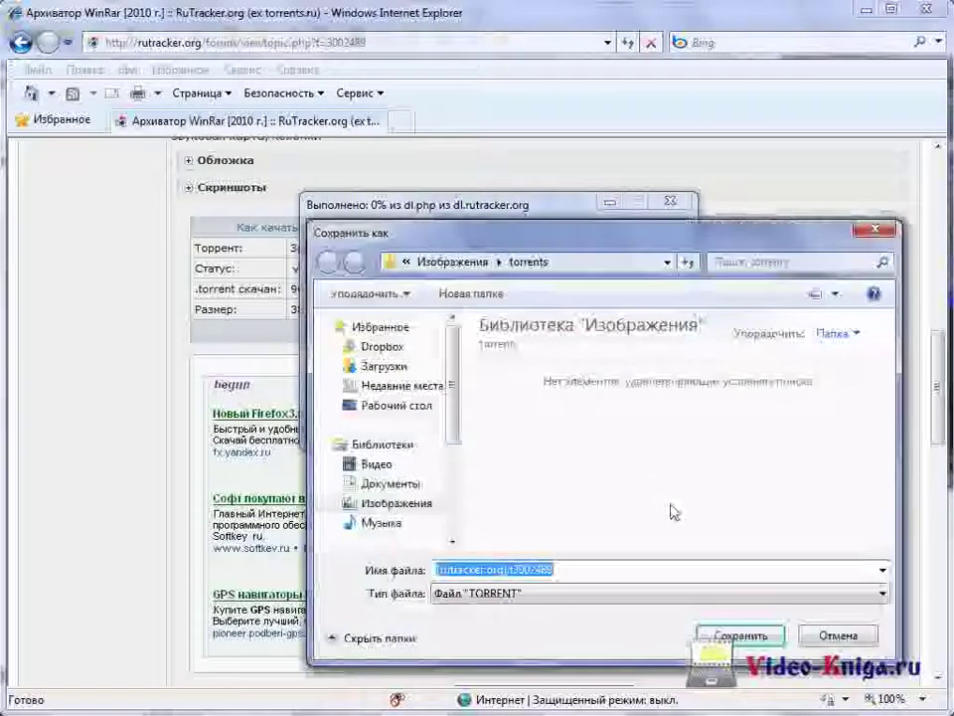
click(742, 636)
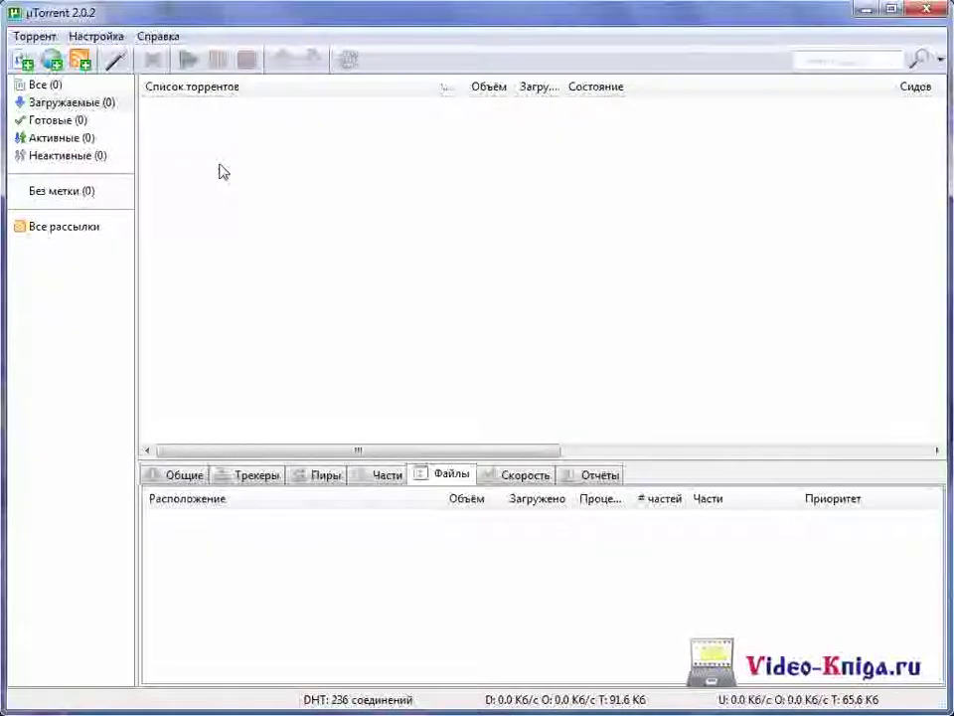
Step: In µTorrent, add the Lie to me torrent with only episodes S02E01, S02E02 and S02E03 selected, and start its download
click(35, 36)
click(42, 58)
double_click(220, 408)
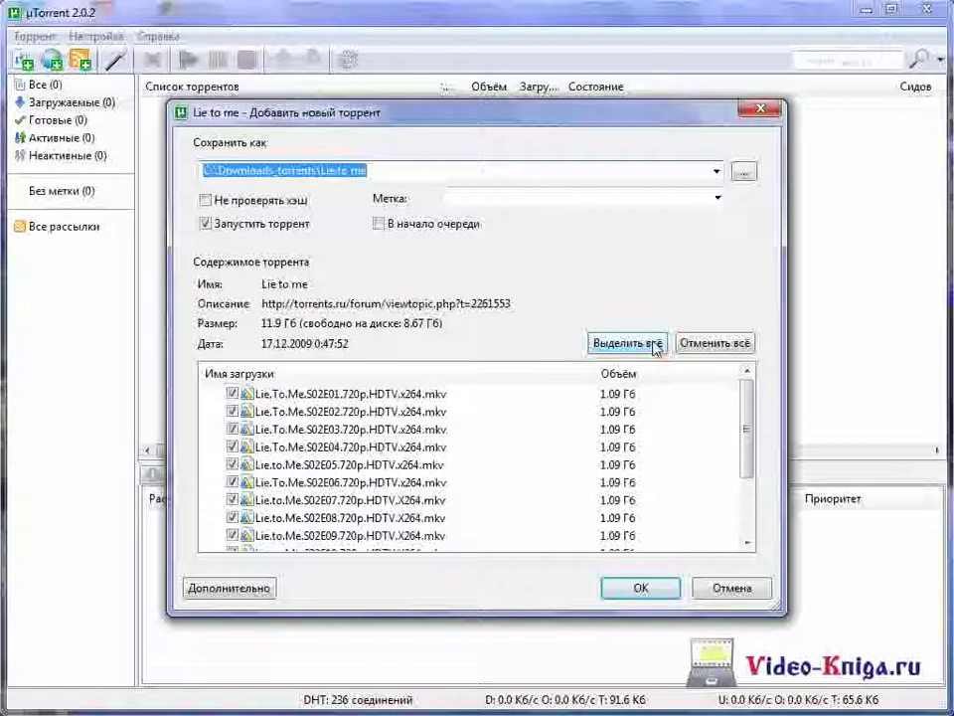
click(739, 345)
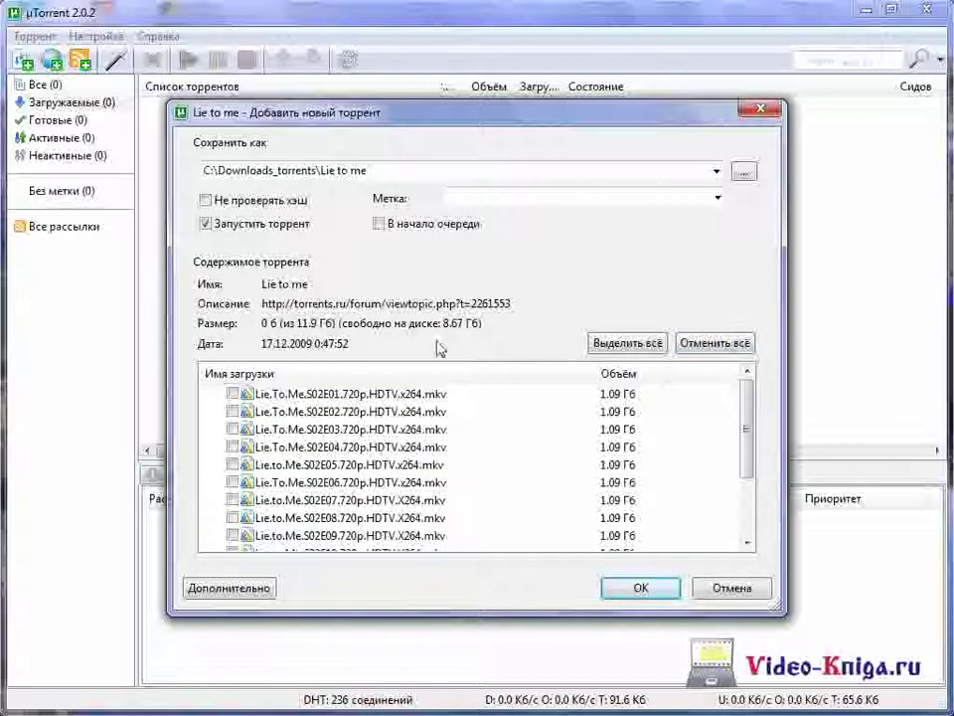
click(233, 394)
click(233, 412)
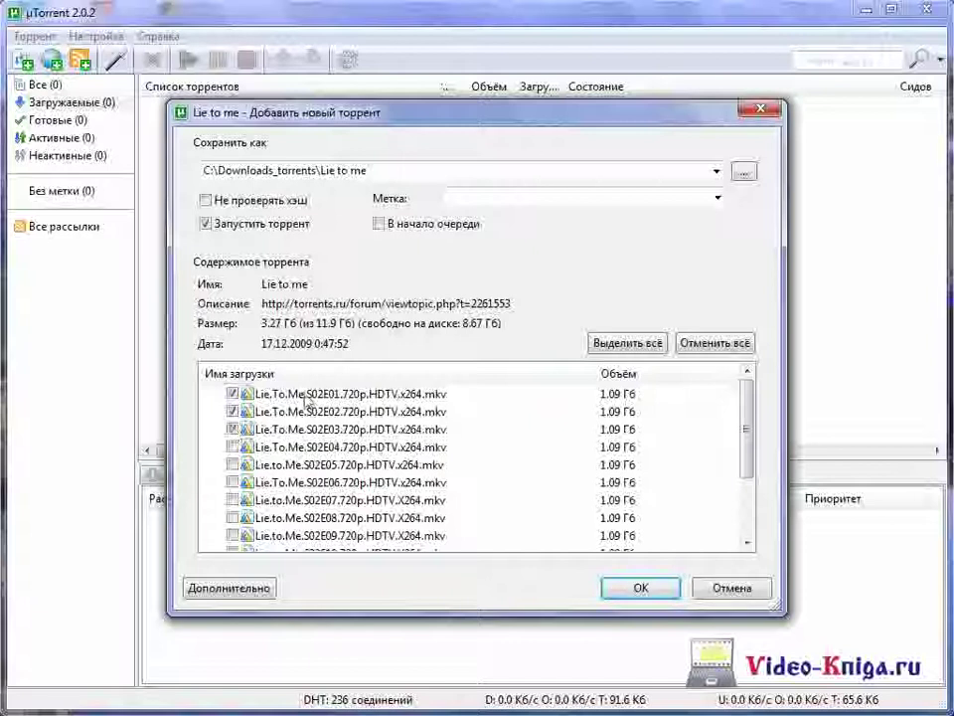
click(660, 588)
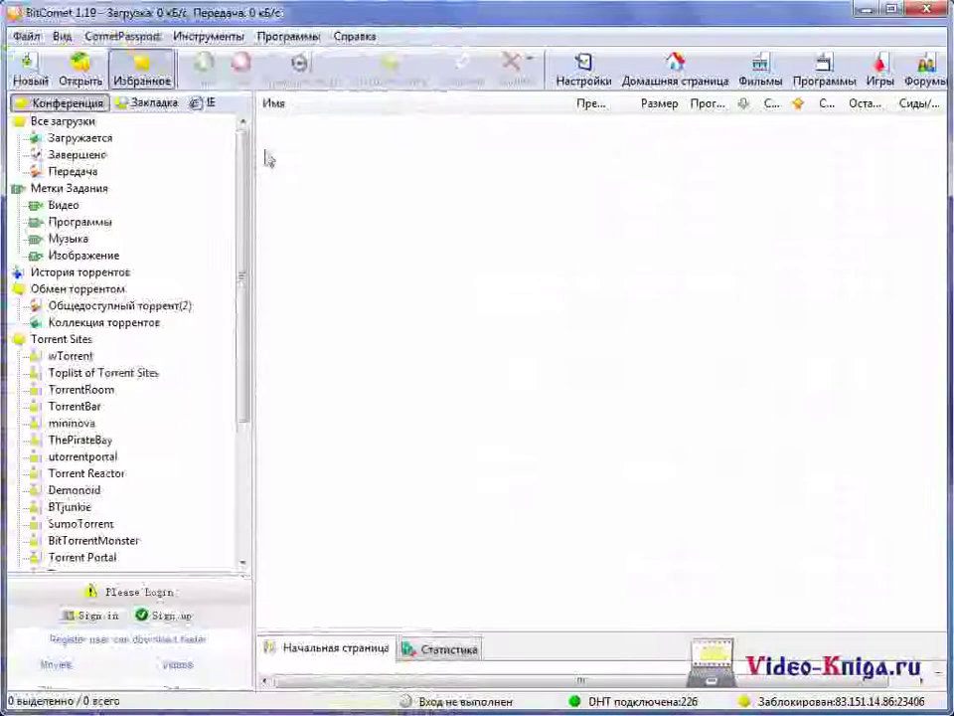
Step: In BitComet, open the Lie to me torrent from drive C: and immediately download only episodes S02E01, S02E02 and S02E03
click(26, 36)
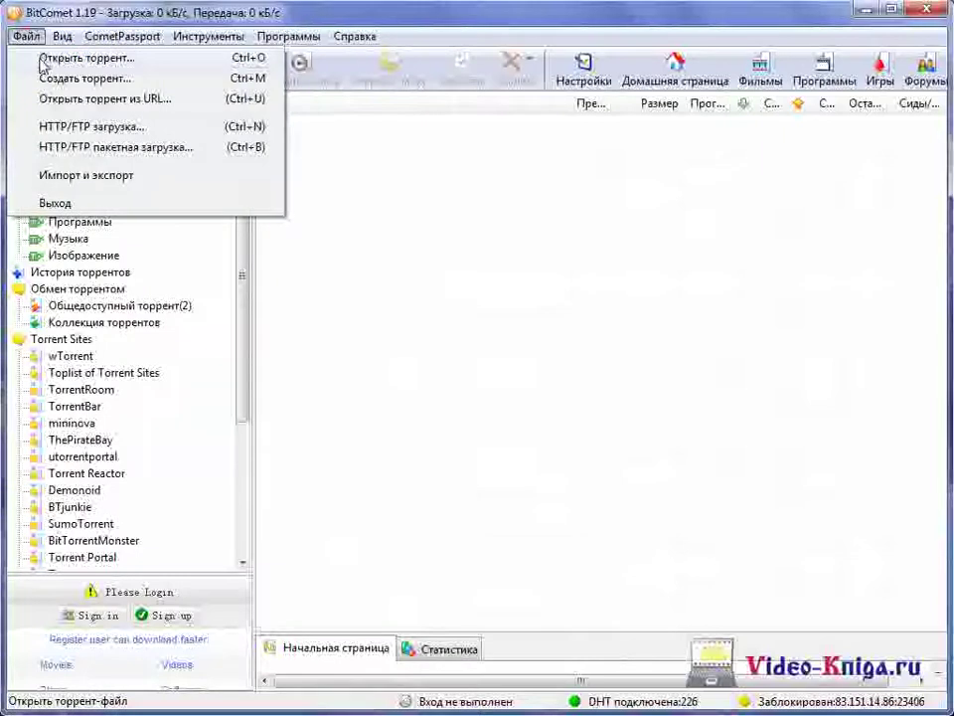
click(42, 59)
click(398, 539)
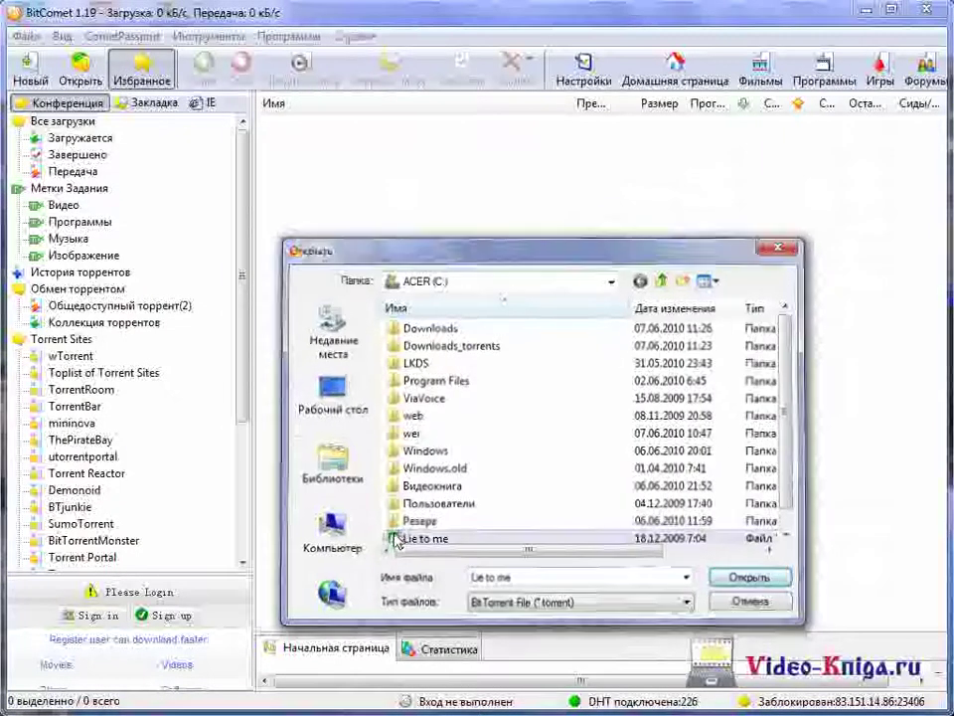
double_click(397, 539)
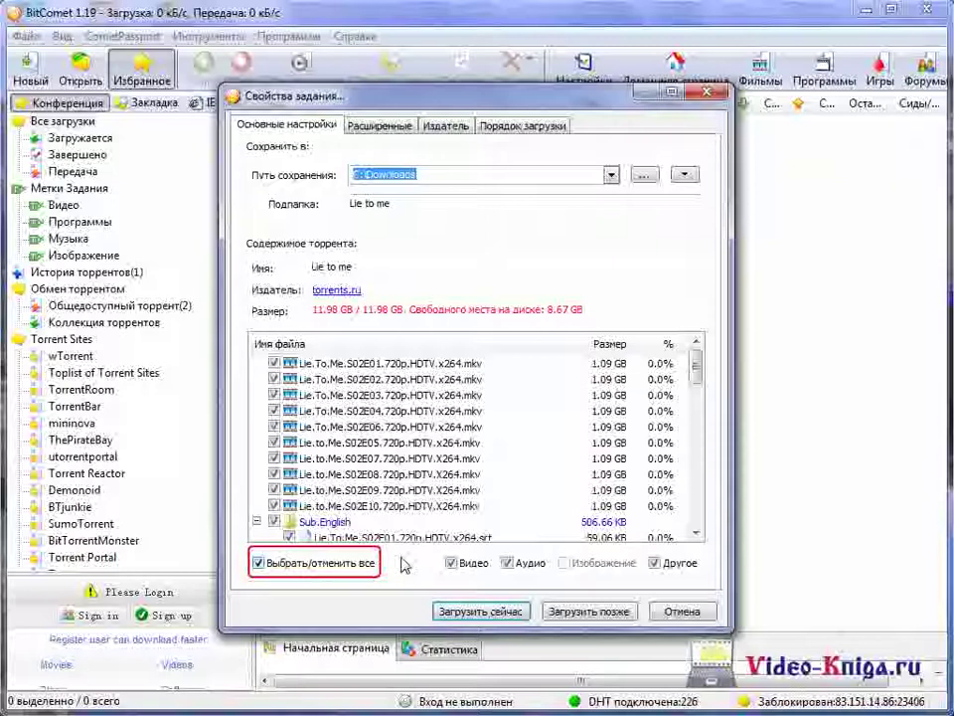
click(257, 563)
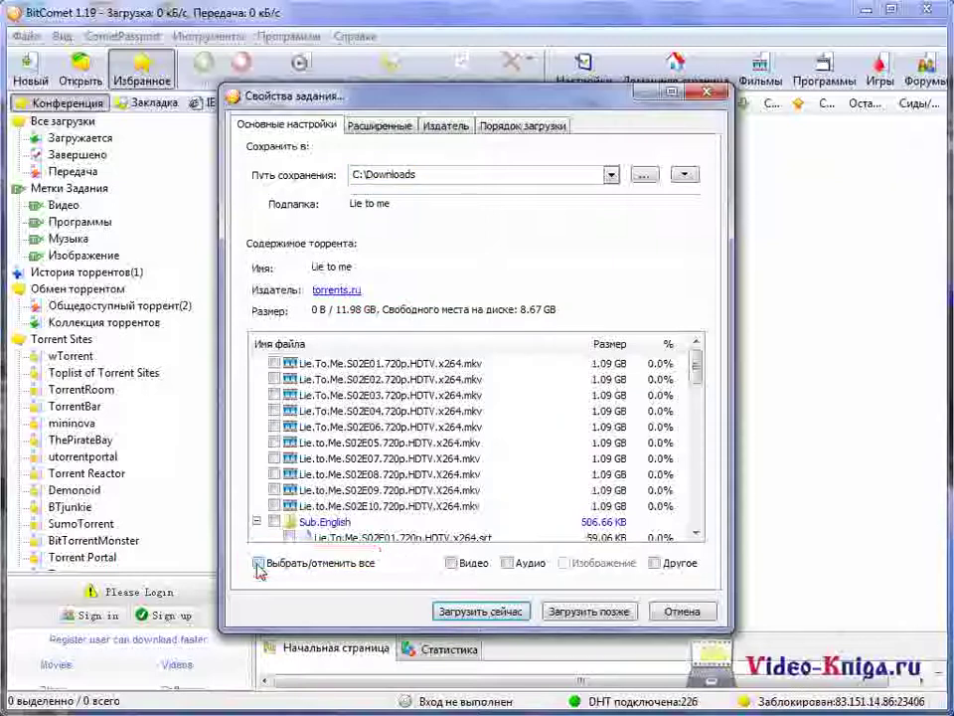
click(276, 364)
click(275, 379)
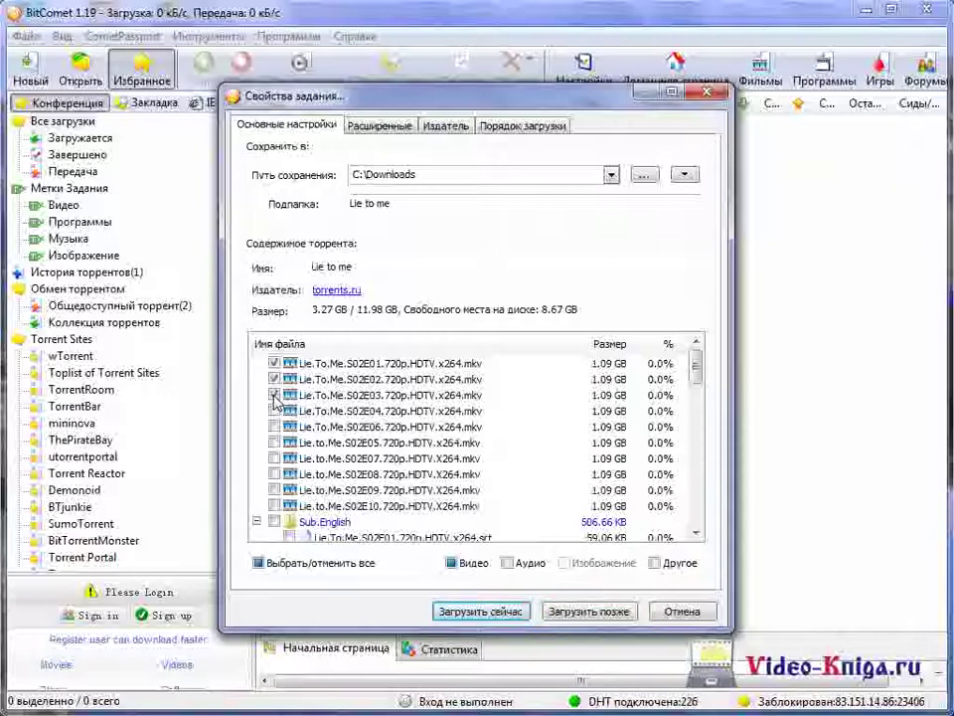
click(503, 616)
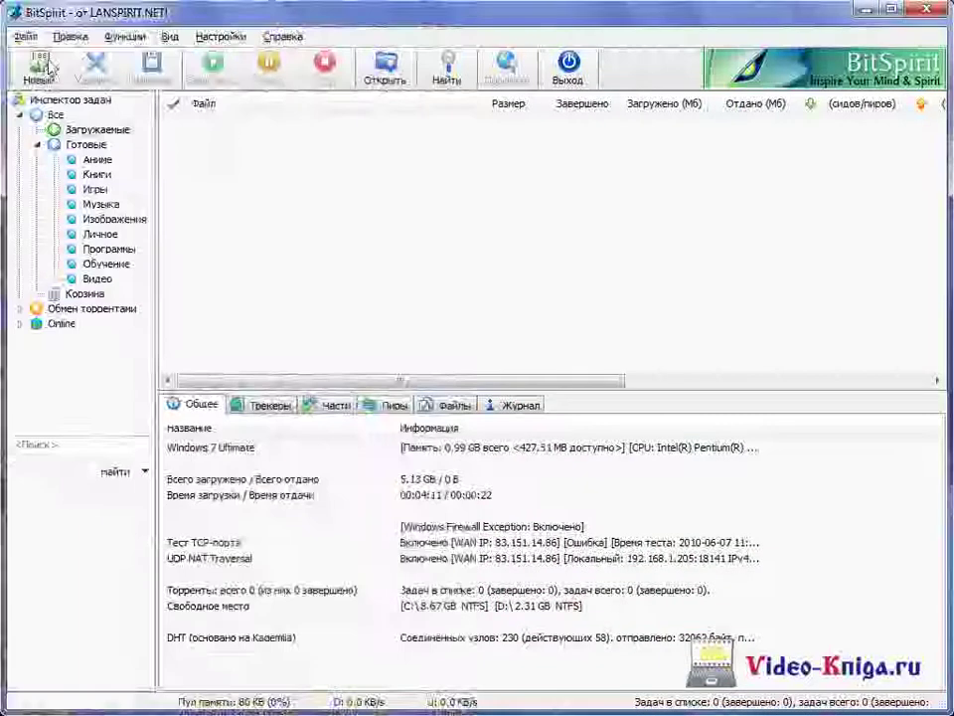
Step: In BitSpirit, add the Lie to me torrent from drive C:, inverting the file selection and marking only episodes S02E01, S02E02 and S02E03
click(25, 36)
click(45, 57)
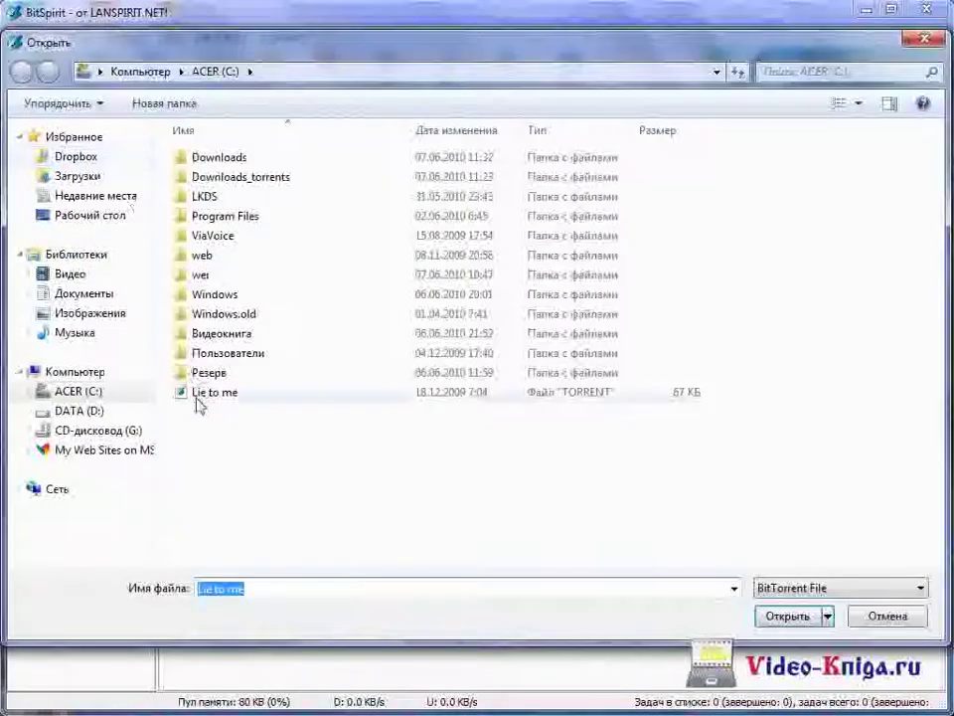
double_click(198, 391)
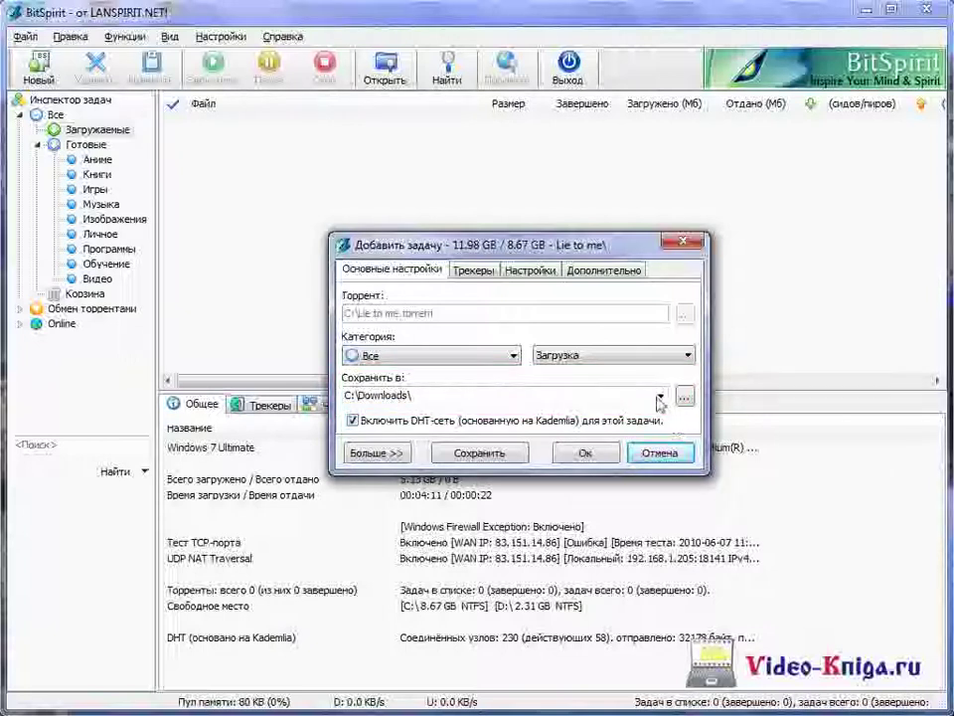
click(529, 269)
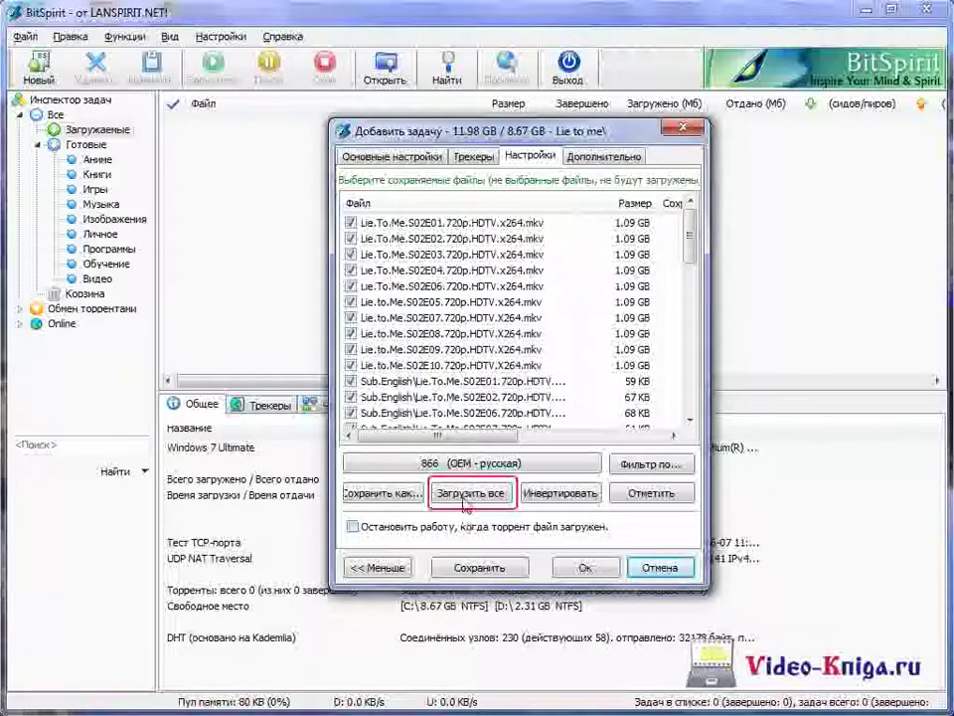
click(557, 495)
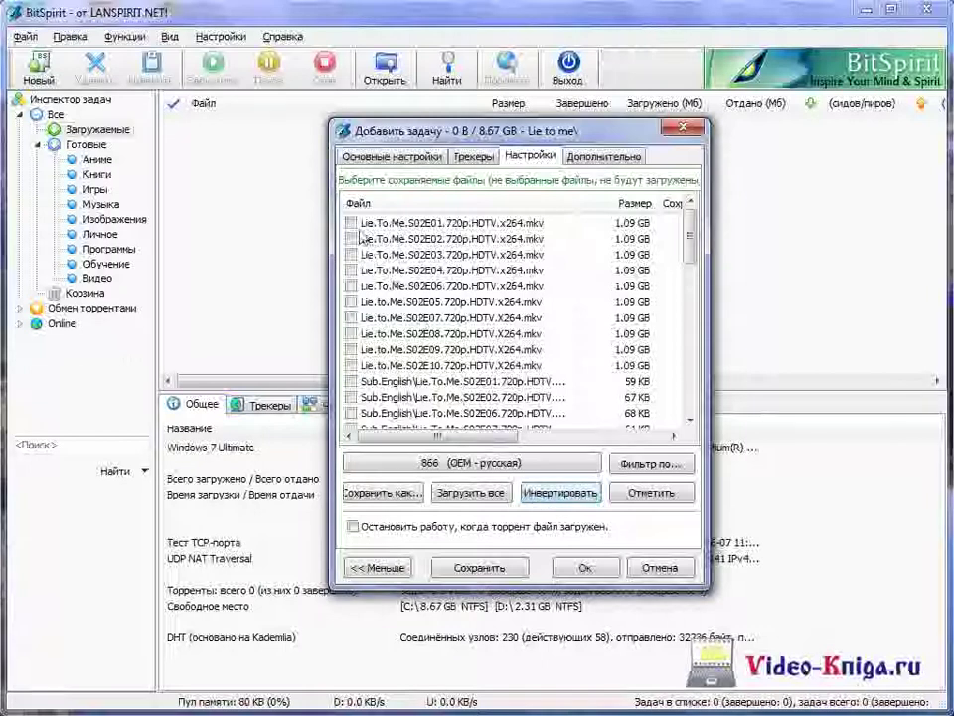
click(351, 223)
click(350, 239)
click(351, 255)
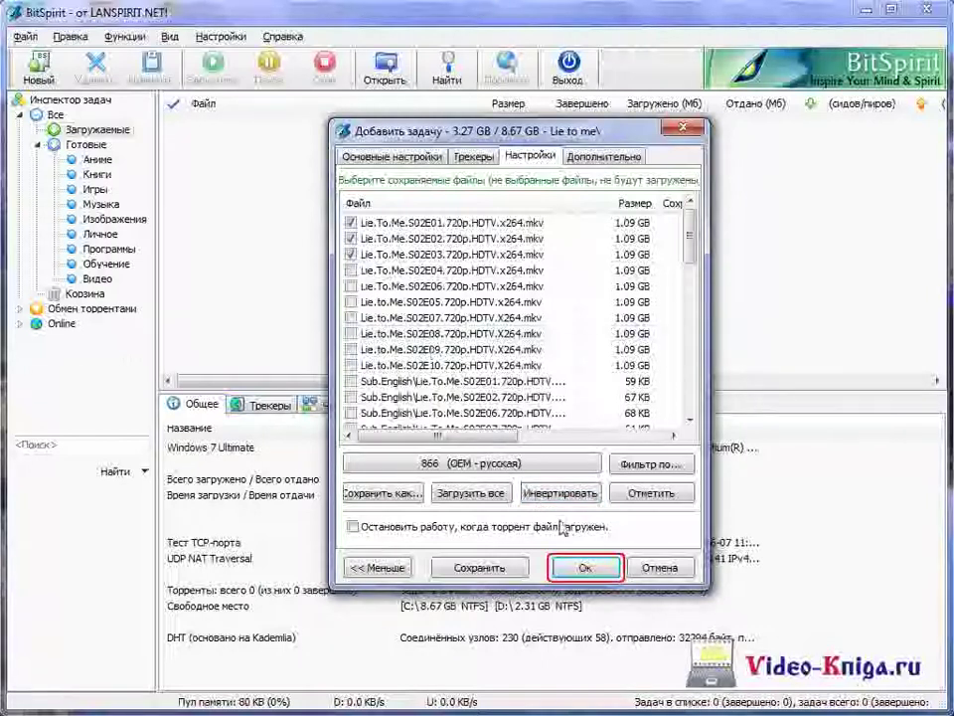
click(599, 569)
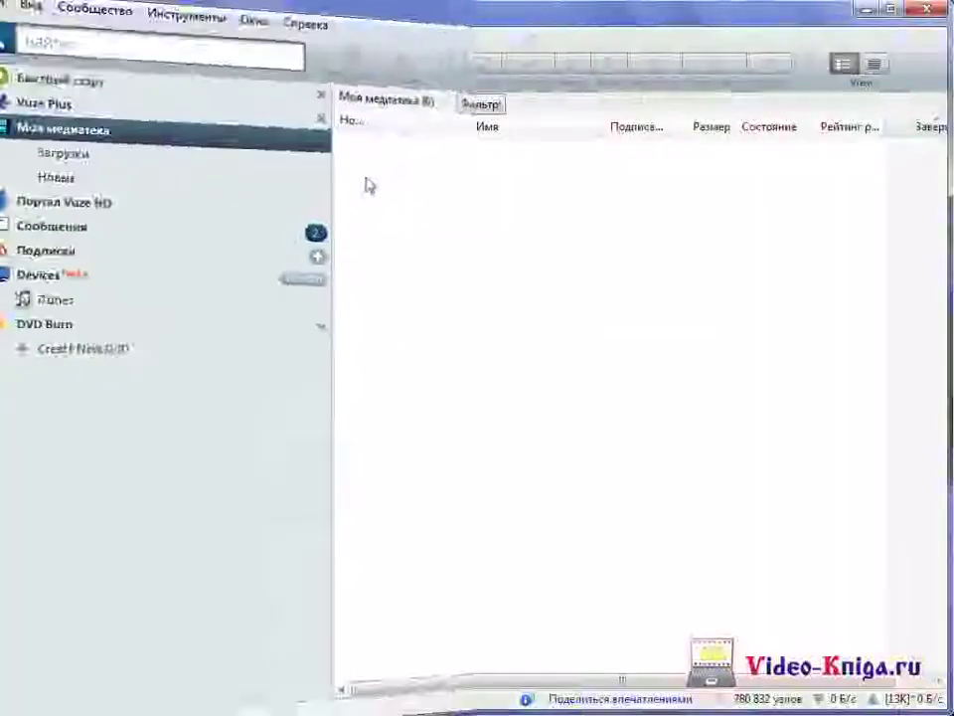
Step: In Vuze, add the Lie to me torrent file from drive C: to the torrents being opened
click(27, 35)
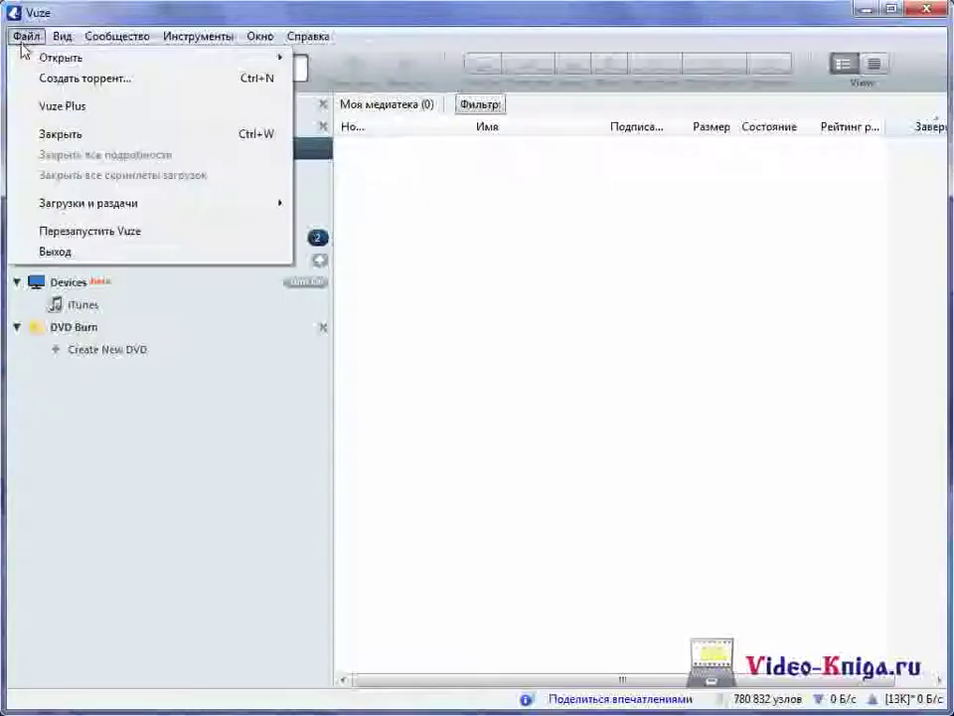
mouse_move(177, 65)
click(319, 58)
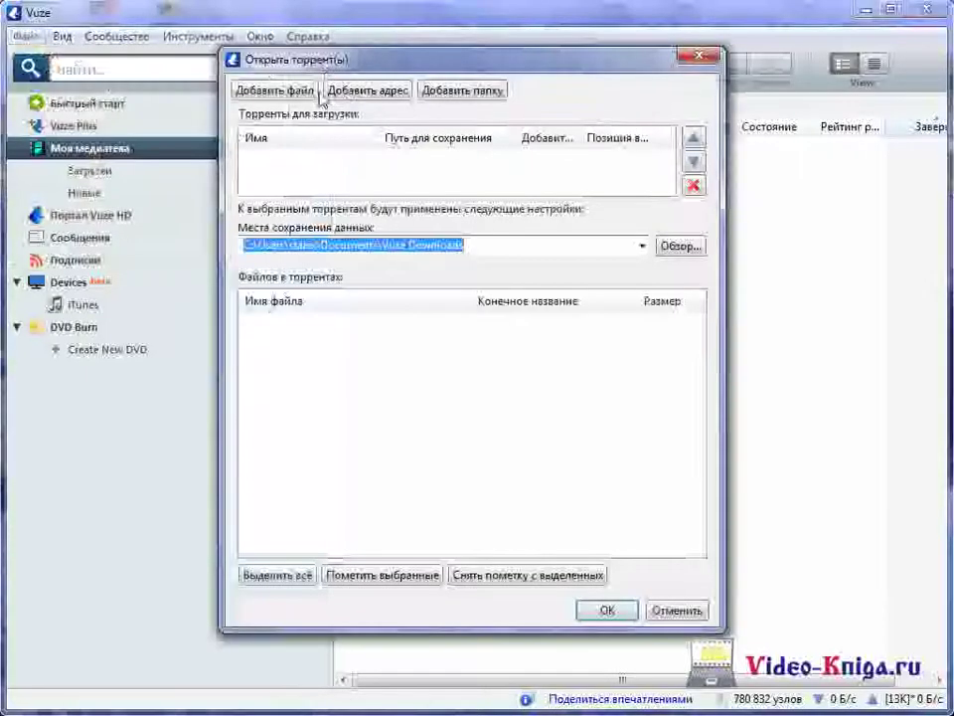
click(297, 99)
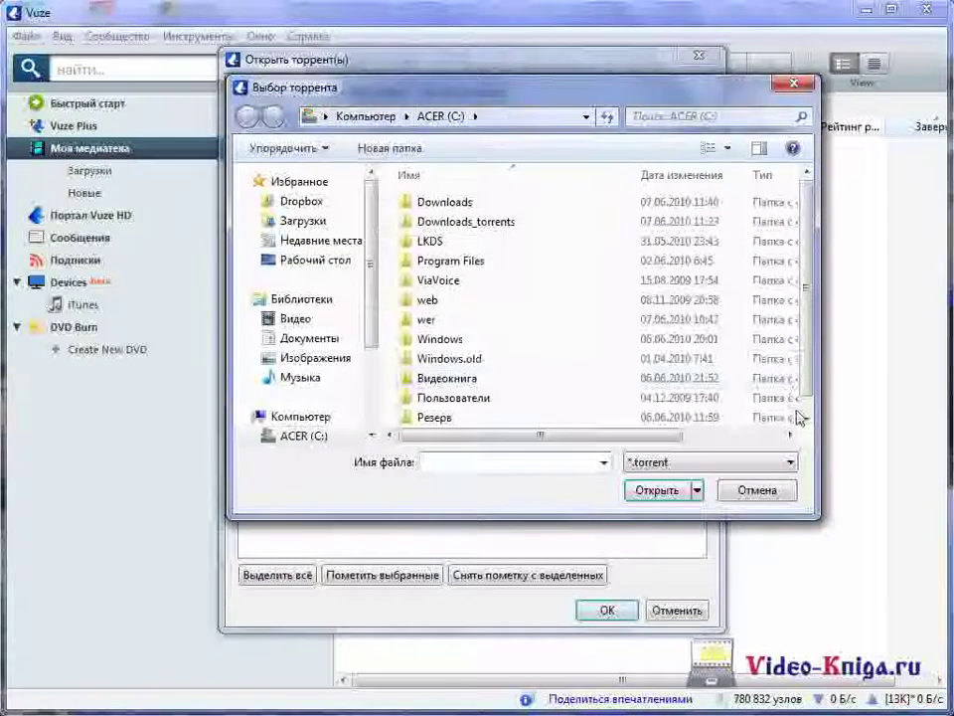
scroll(673, 422, down, 1)
click(671, 417)
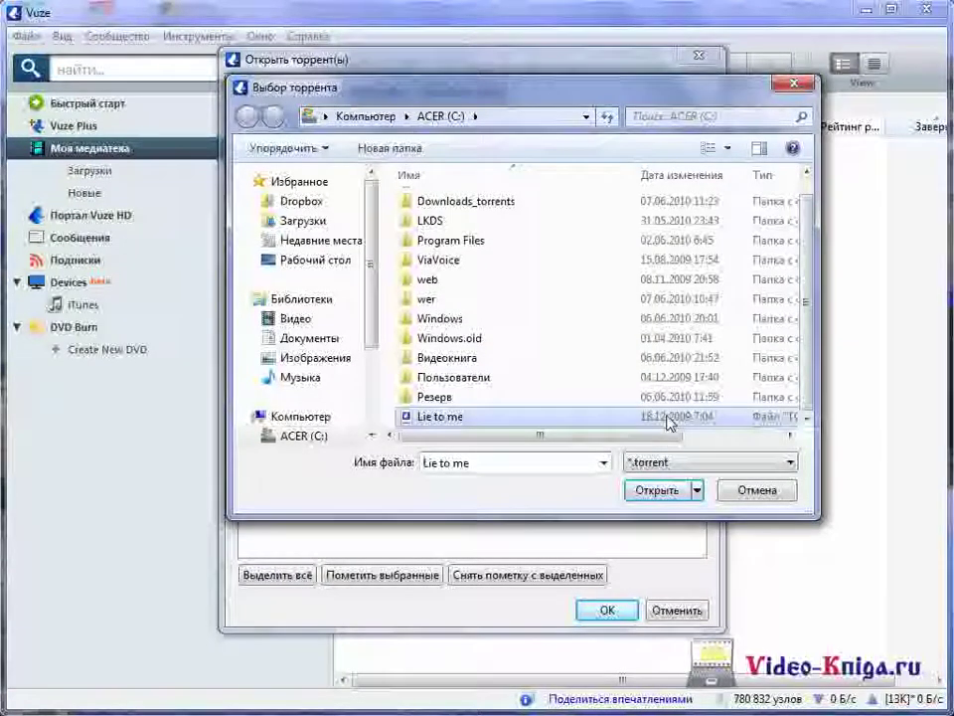
click(658, 490)
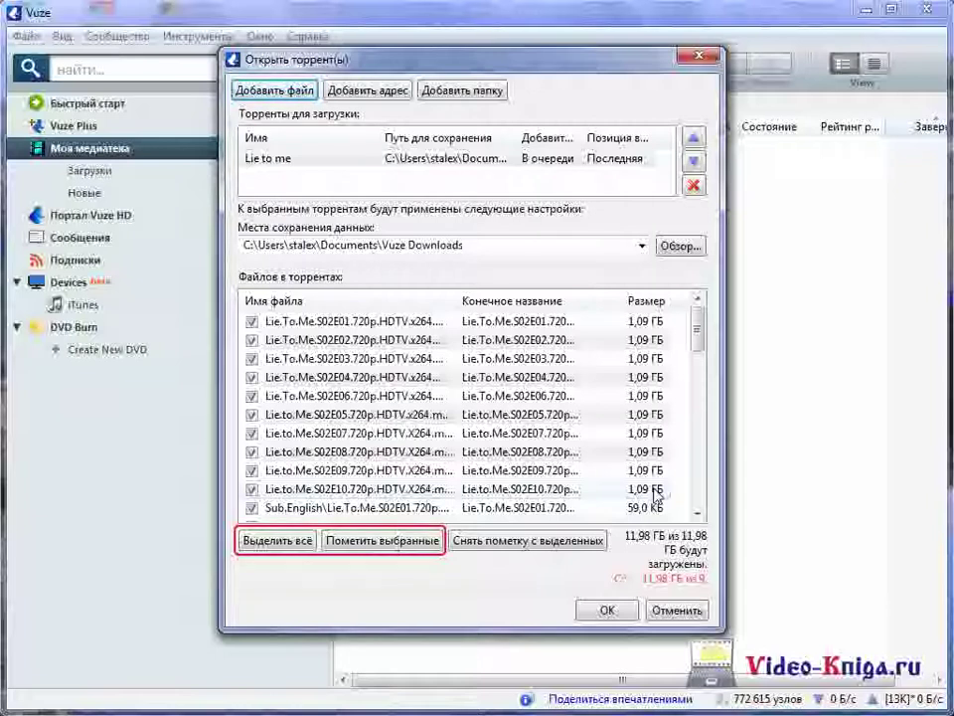
Step: Unmark all files of the Lie to me torrent, mark only episodes S02E01, S02E02 and S02E03, and start the download
click(527, 541)
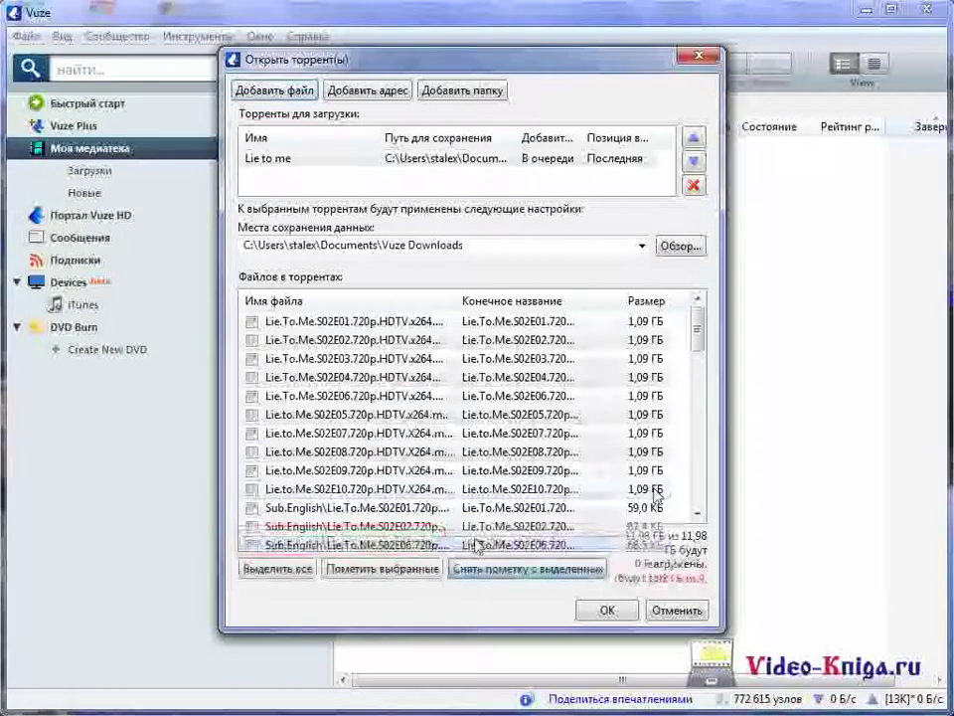
click(252, 321)
click(253, 340)
click(252, 358)
click(605, 610)
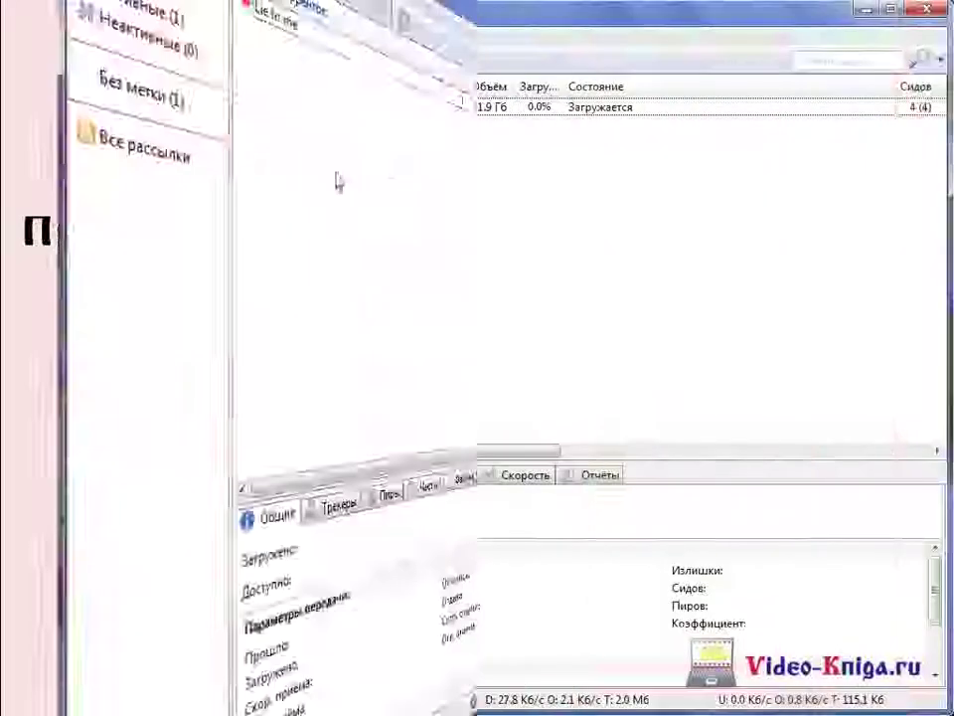
Step: In µTorrent, show the files of the Lie to me download and give episode S02E05 normal priority (Обычный приоритет)
click(236, 110)
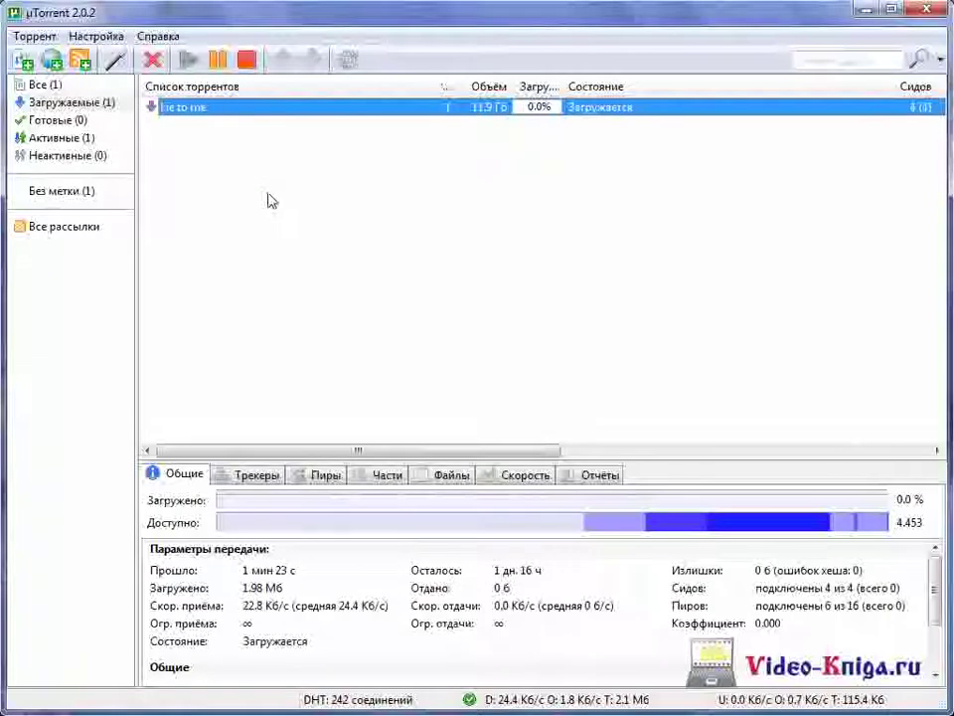
click(423, 477)
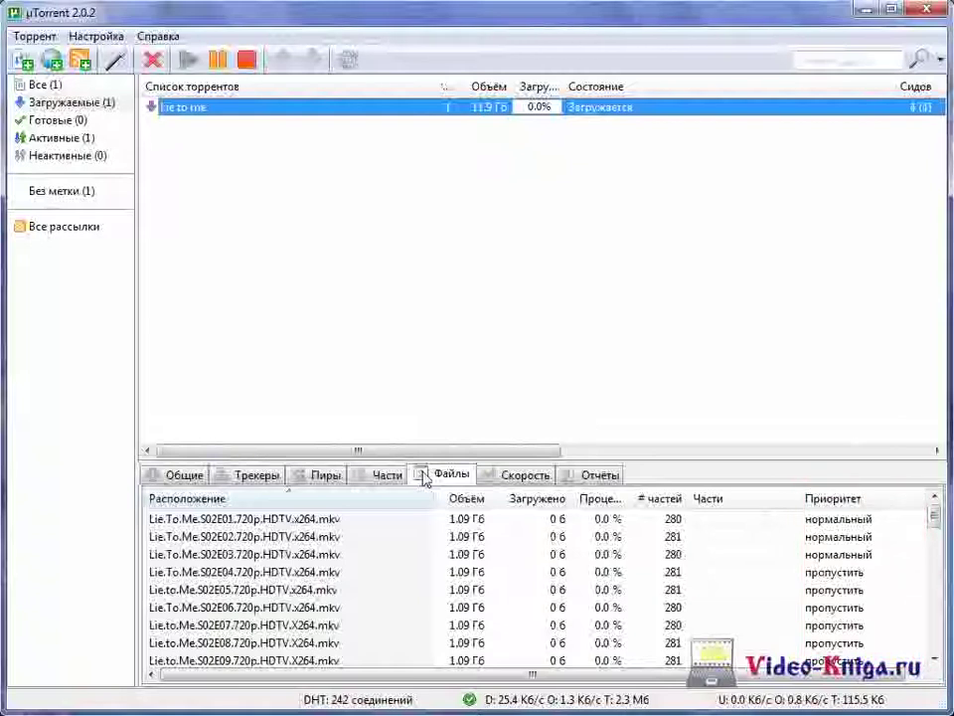
click(370, 588)
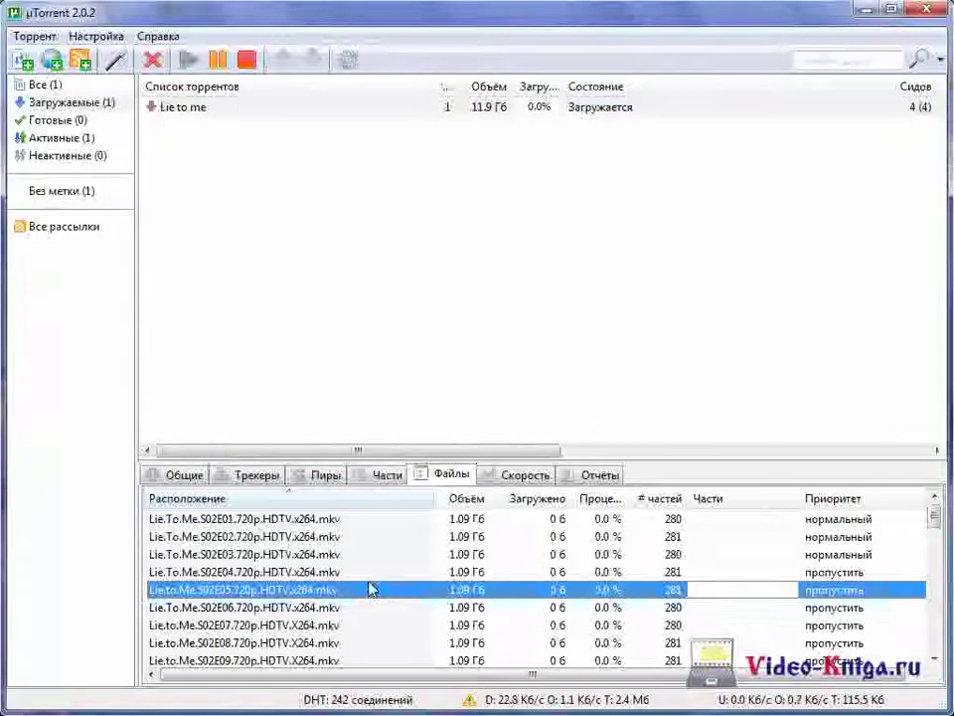
right_click(370, 588)
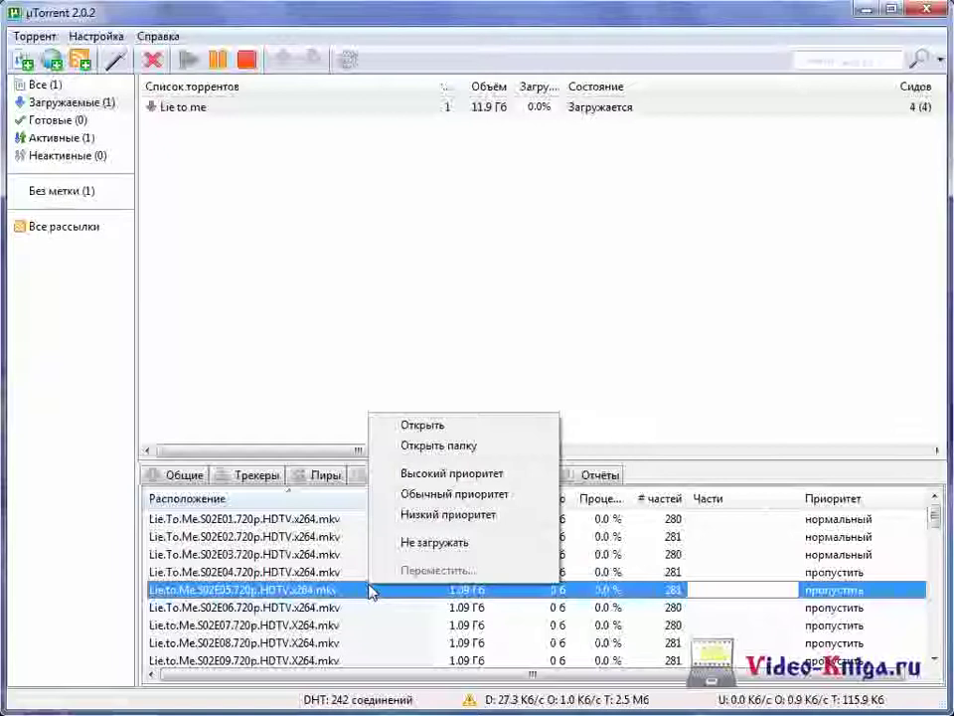
click(407, 501)
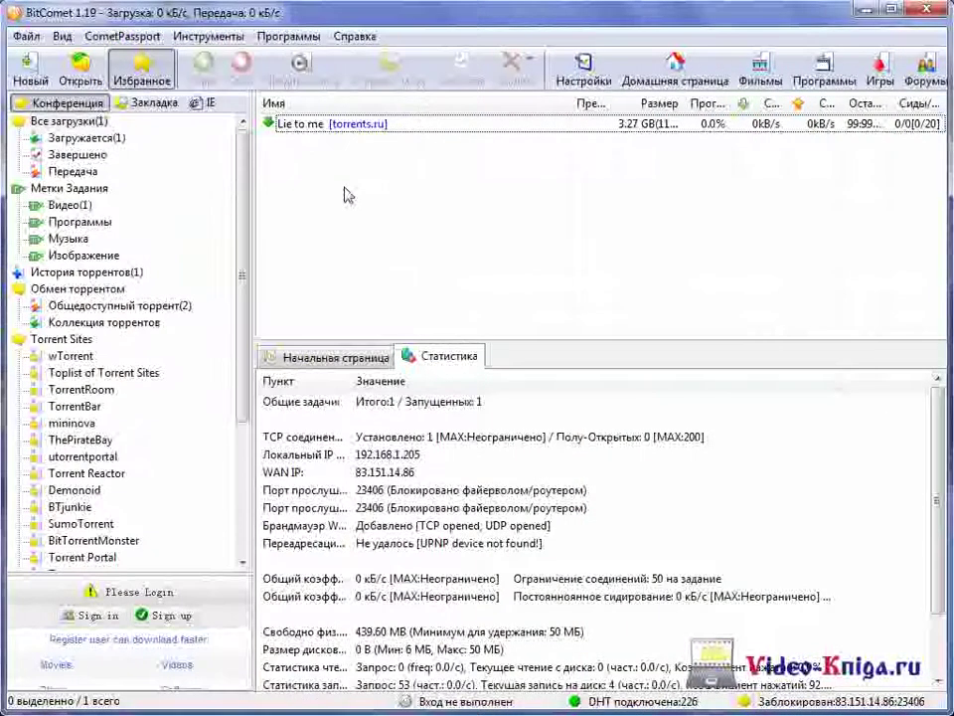
Step: In BitComet, show the files of the Lie to me download and include episodes S02E04 and S02E06
click(394, 127)
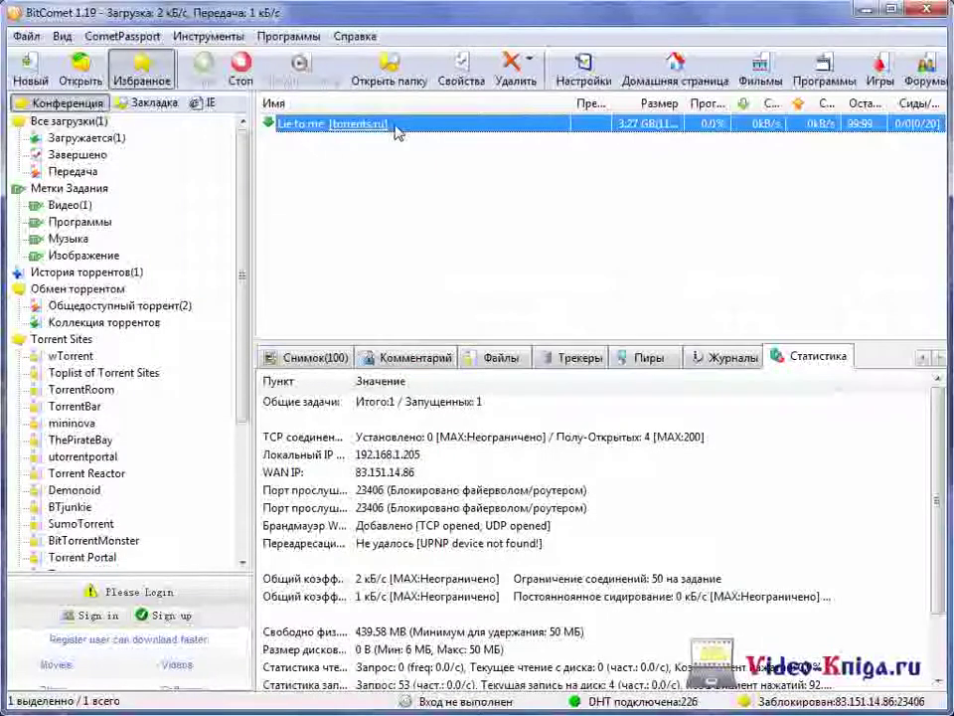
click(517, 357)
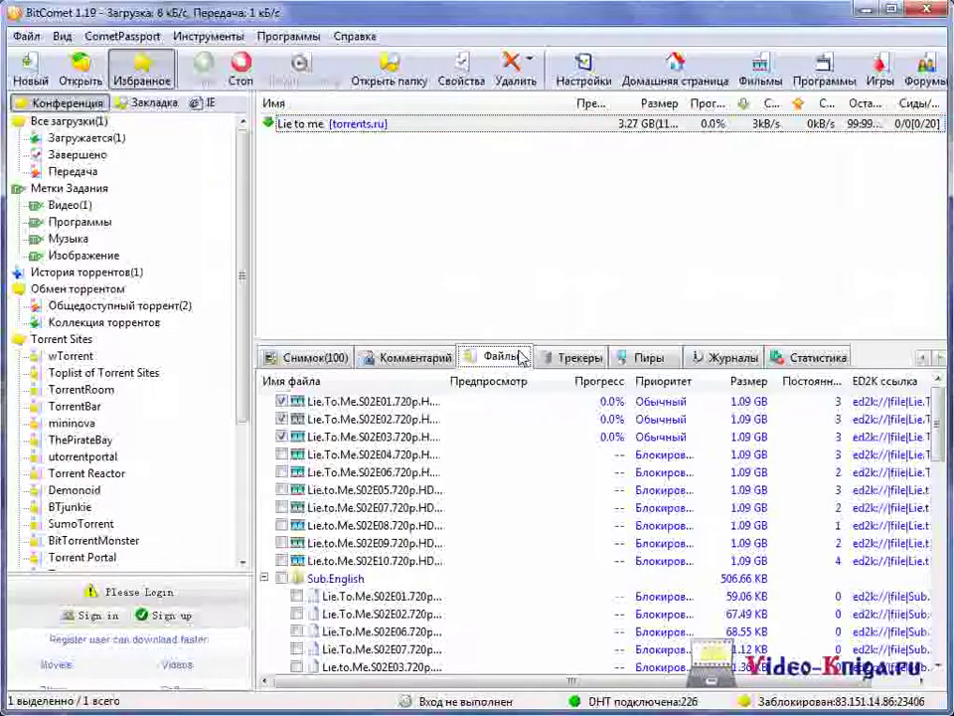
click(282, 454)
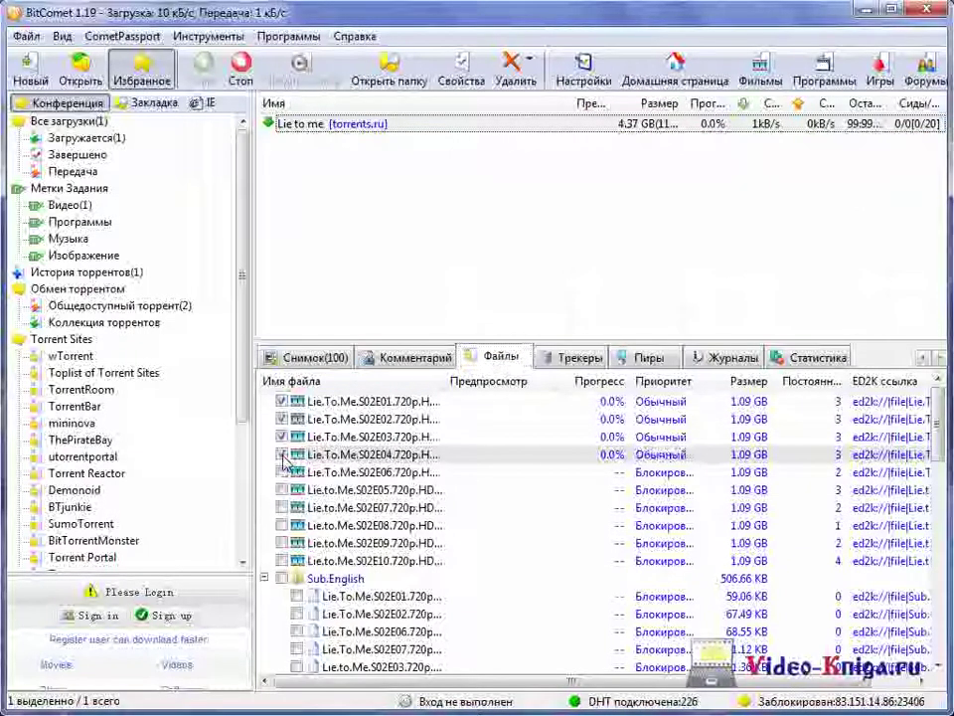
click(283, 472)
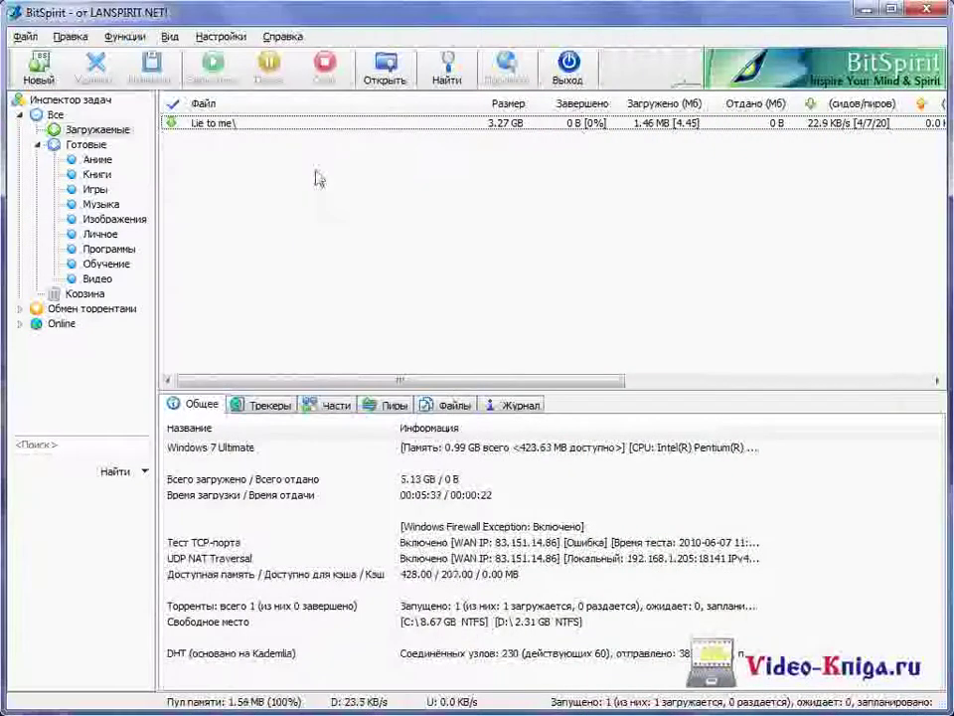
Step: In BitSpirit, show the files of the Lie to me download and give episode S02E04 medium priority (Средний)
click(301, 129)
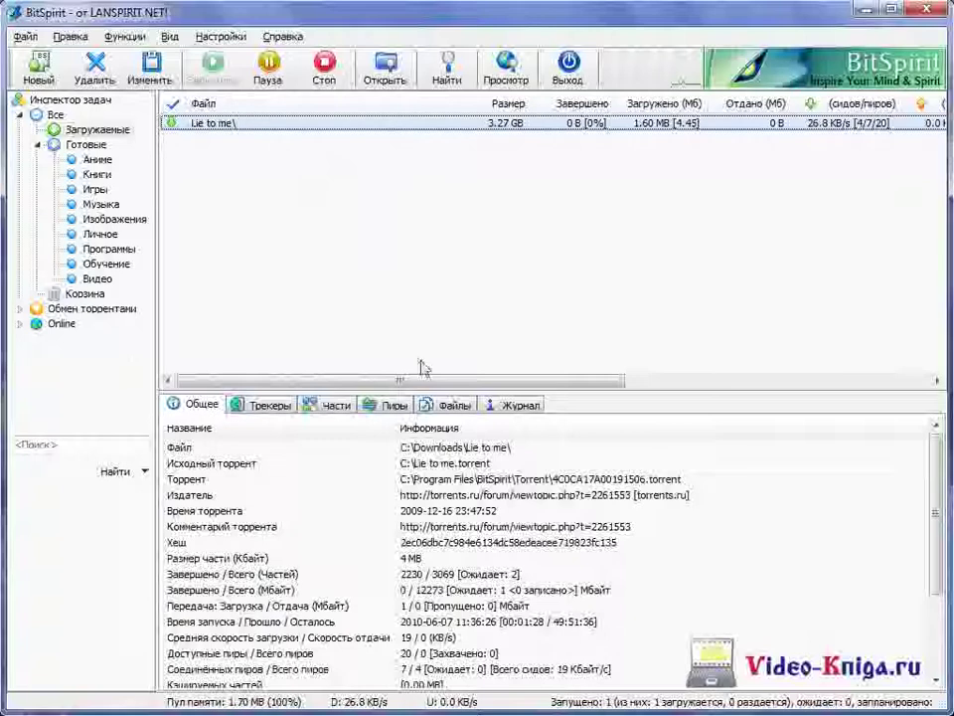
click(443, 406)
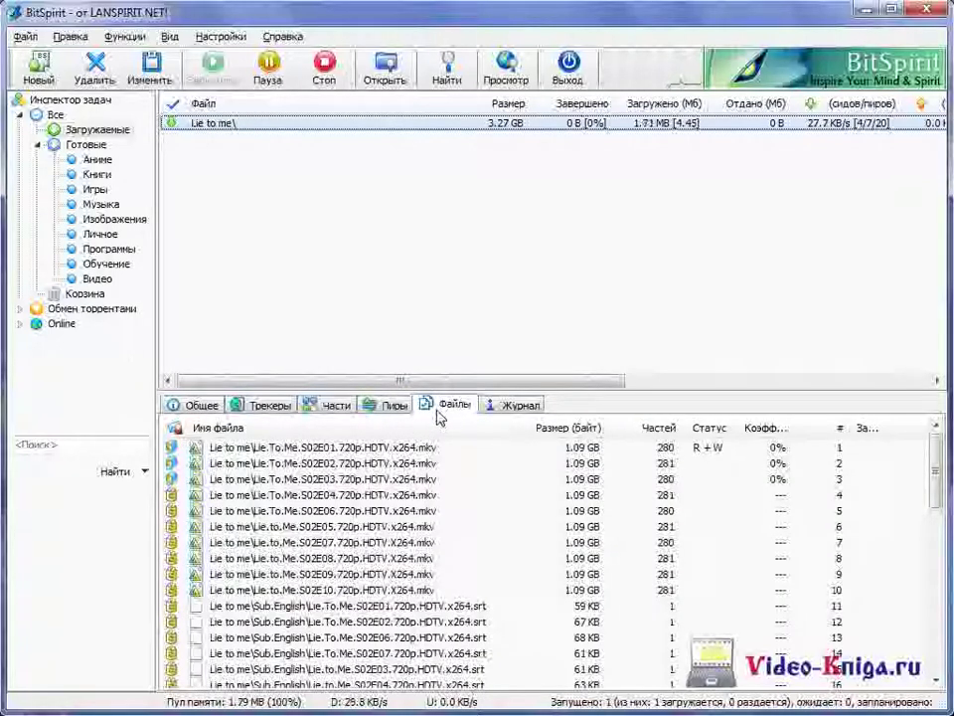
click(376, 496)
right_click(375, 499)
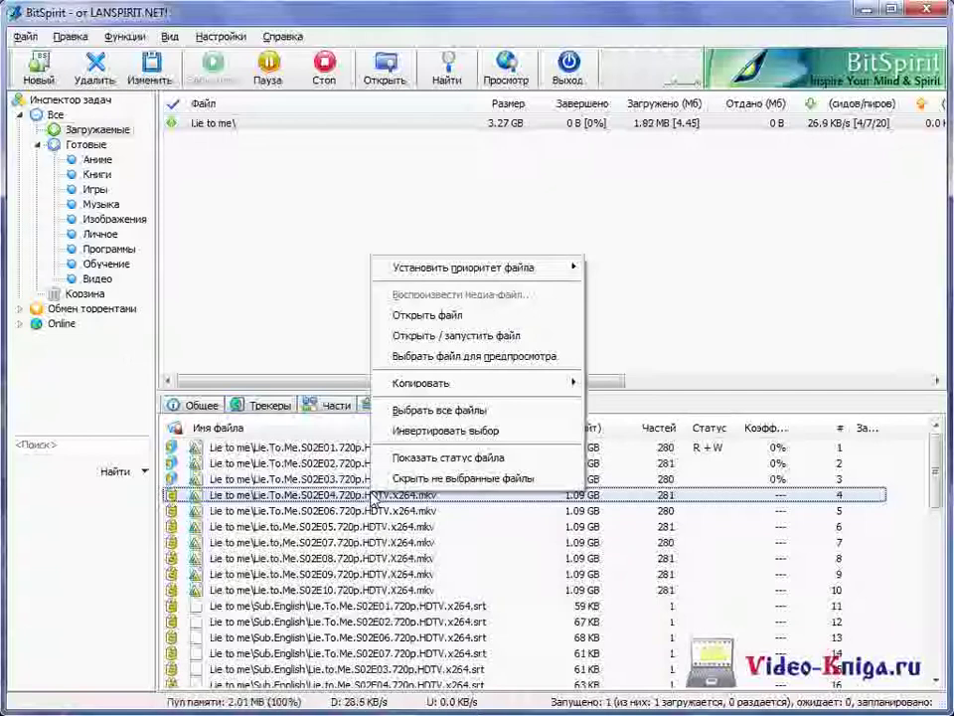
mouse_move(524, 276)
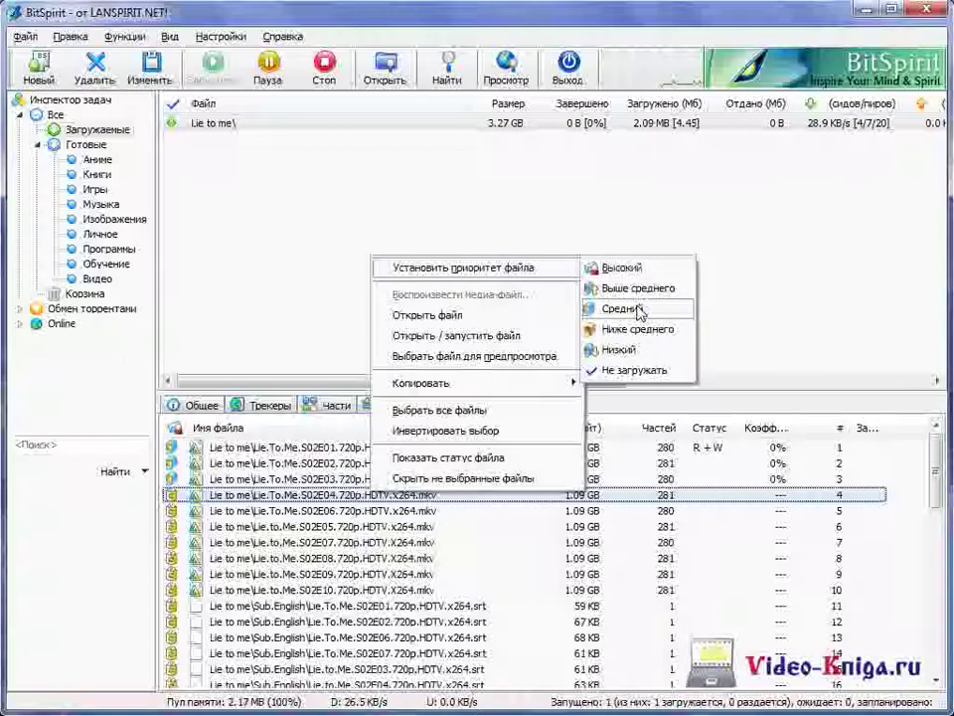
click(636, 309)
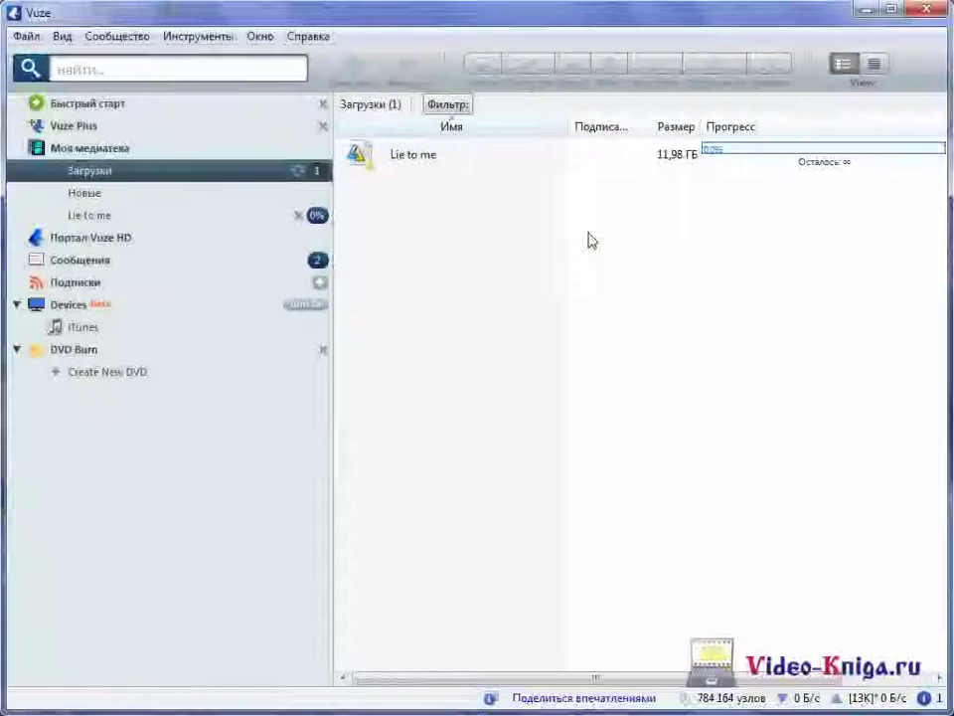
Step: In Vuze, show the files of the Lie to me download and set episode S02E04 to medium priority (Средний)
click(524, 166)
right_click(524, 166)
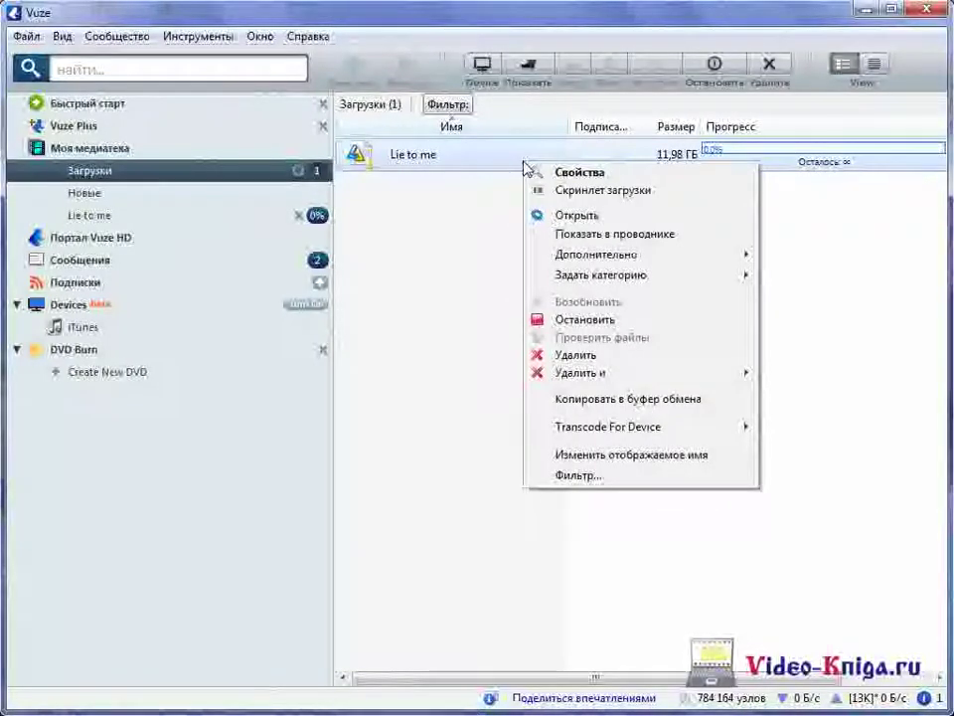
click(652, 177)
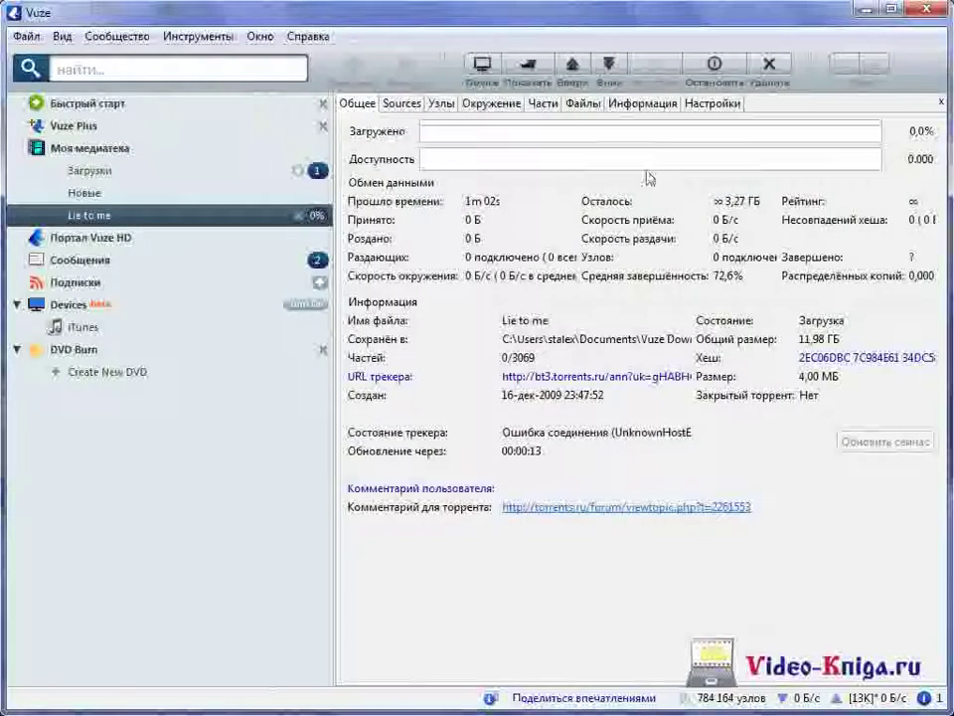
click(585, 106)
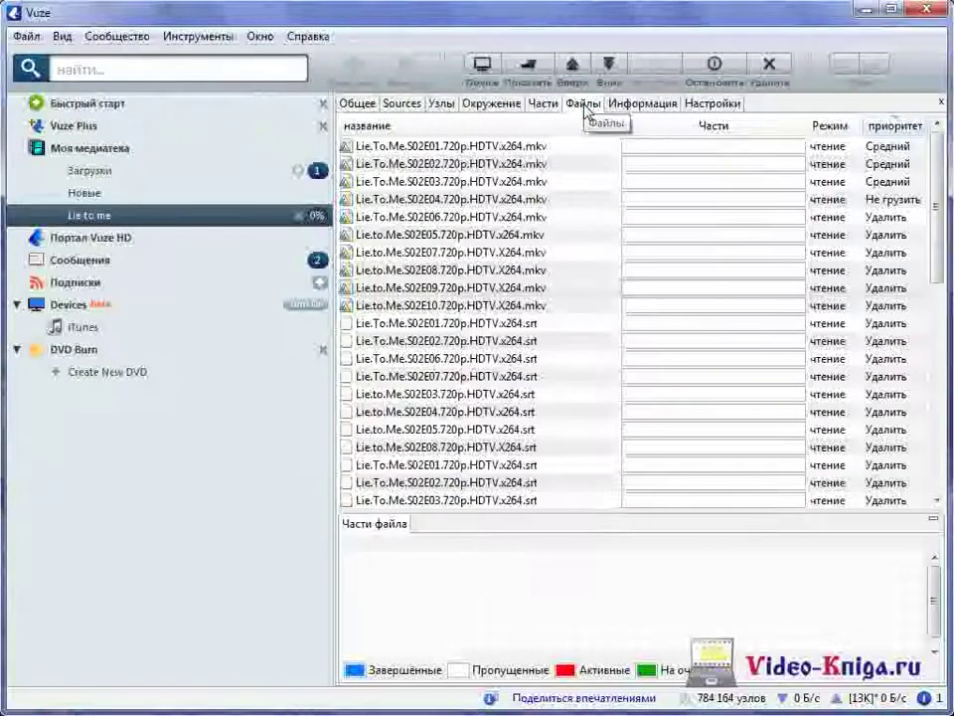
click(576, 202)
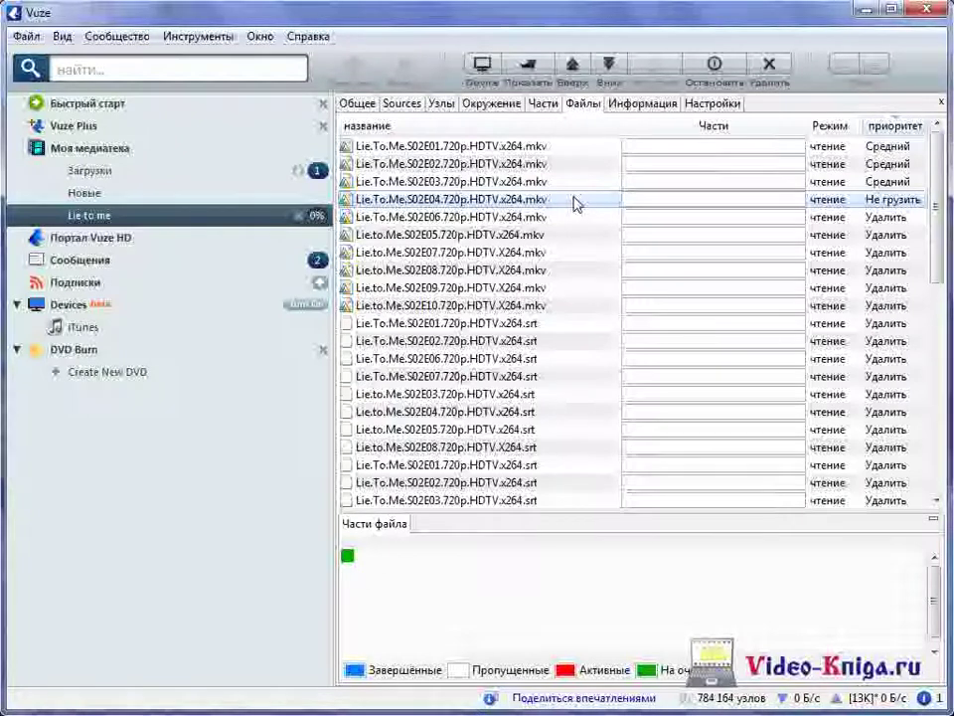
right_click(573, 202)
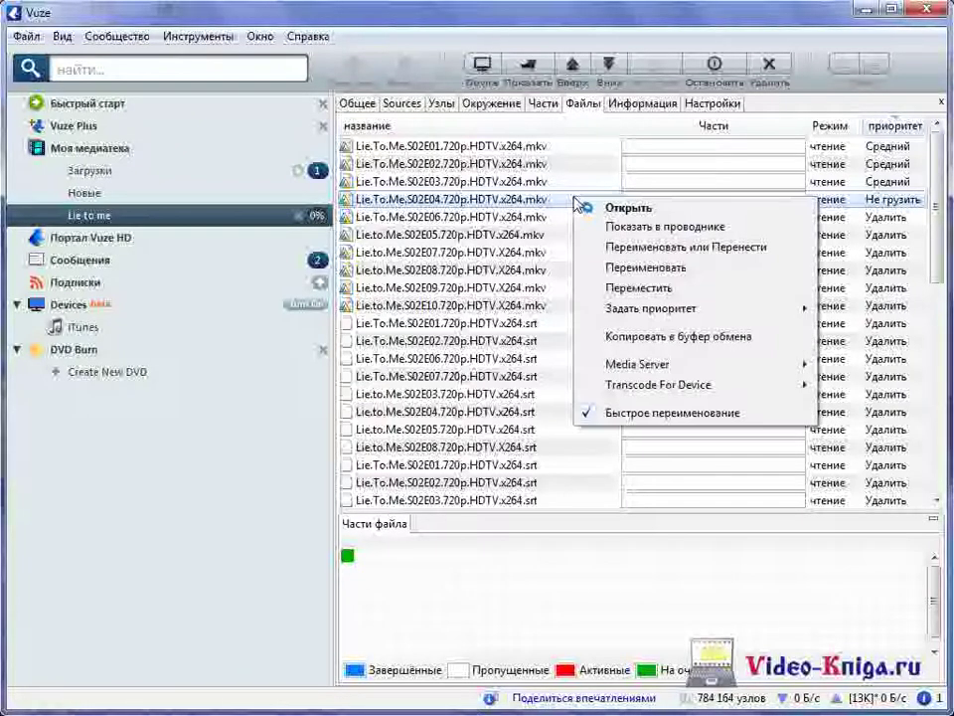
mouse_move(708, 310)
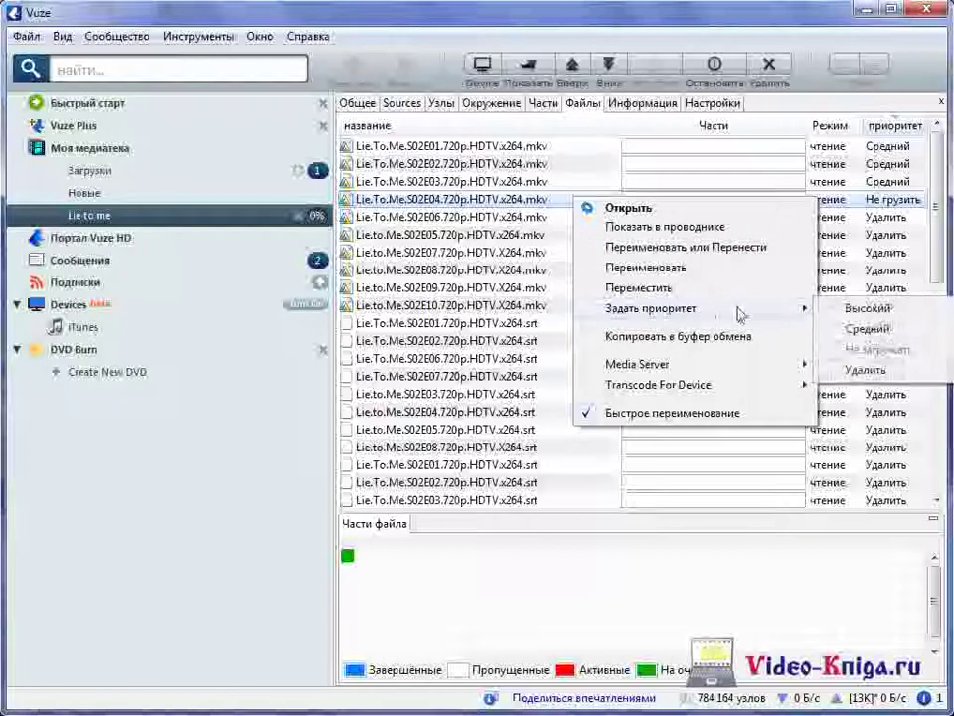
click(867, 332)
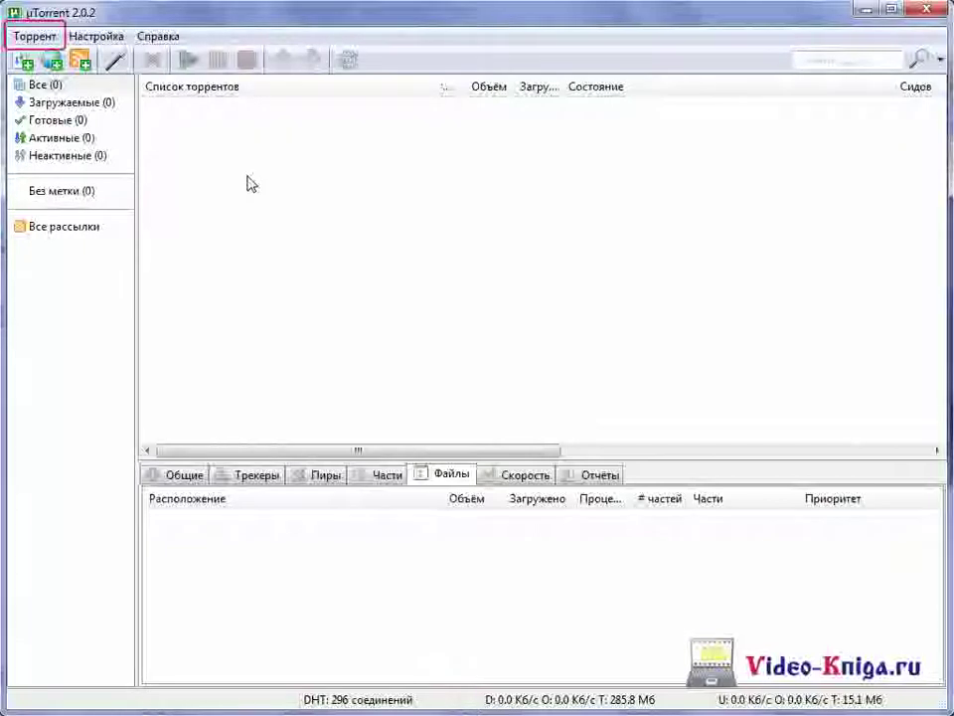
Step: In µTorrent, start a new torrent with the file Архиватор WinRar from drive C: as its source
click(53, 40)
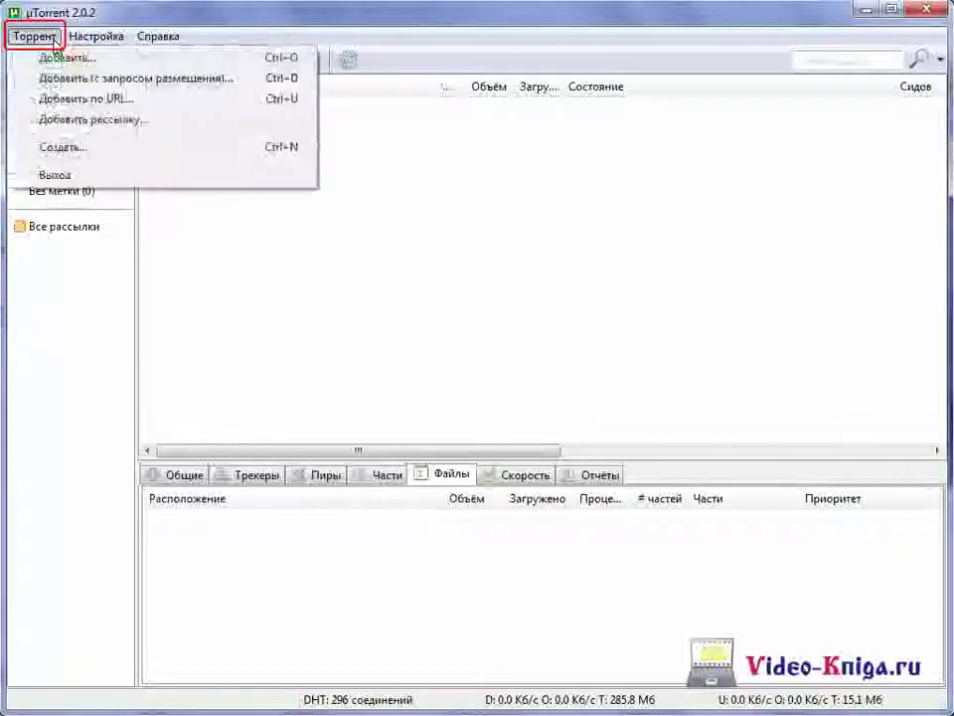
click(128, 159)
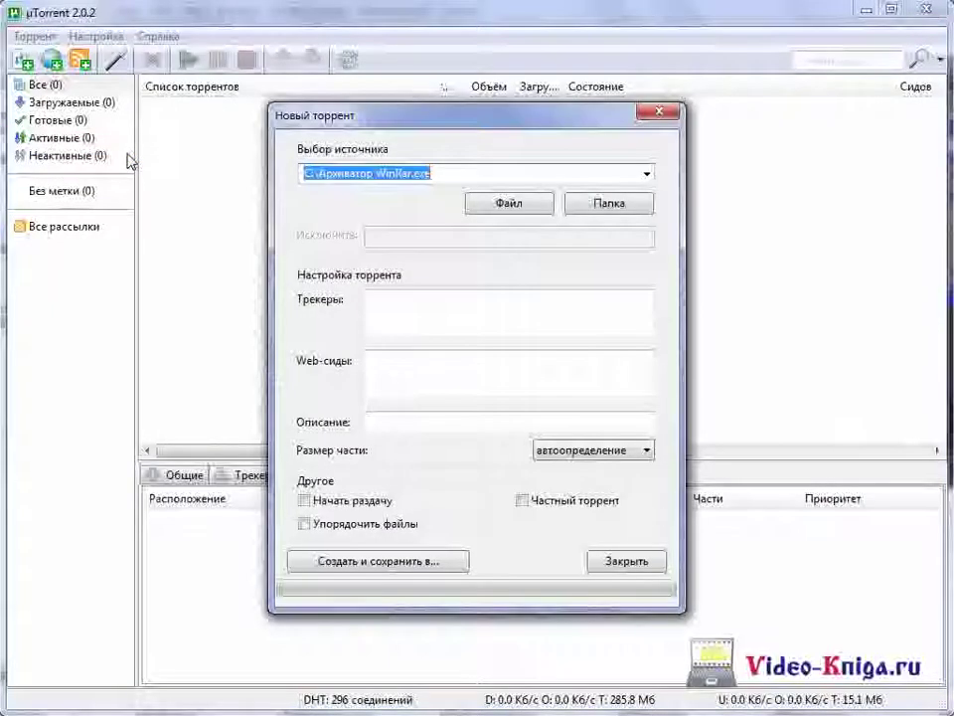
click(518, 204)
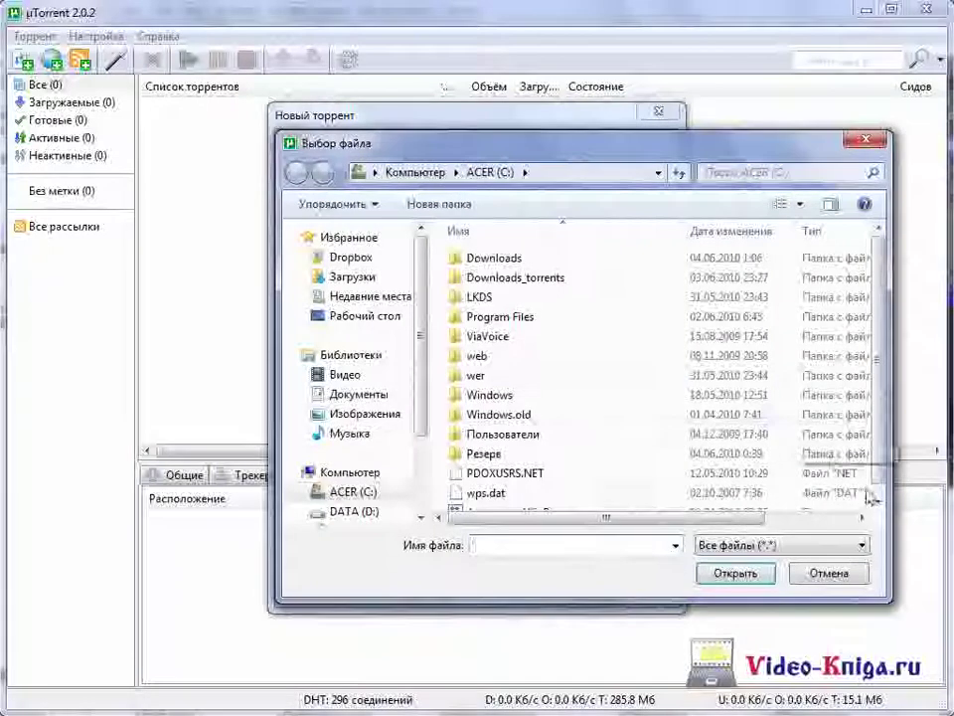
click(877, 502)
click(534, 500)
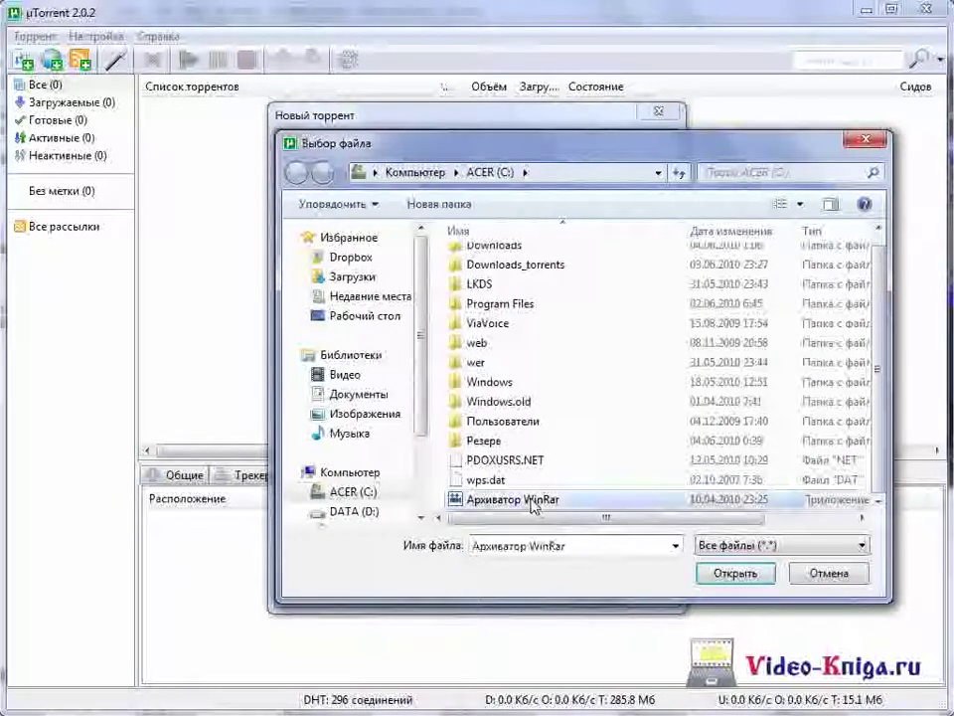
click(732, 574)
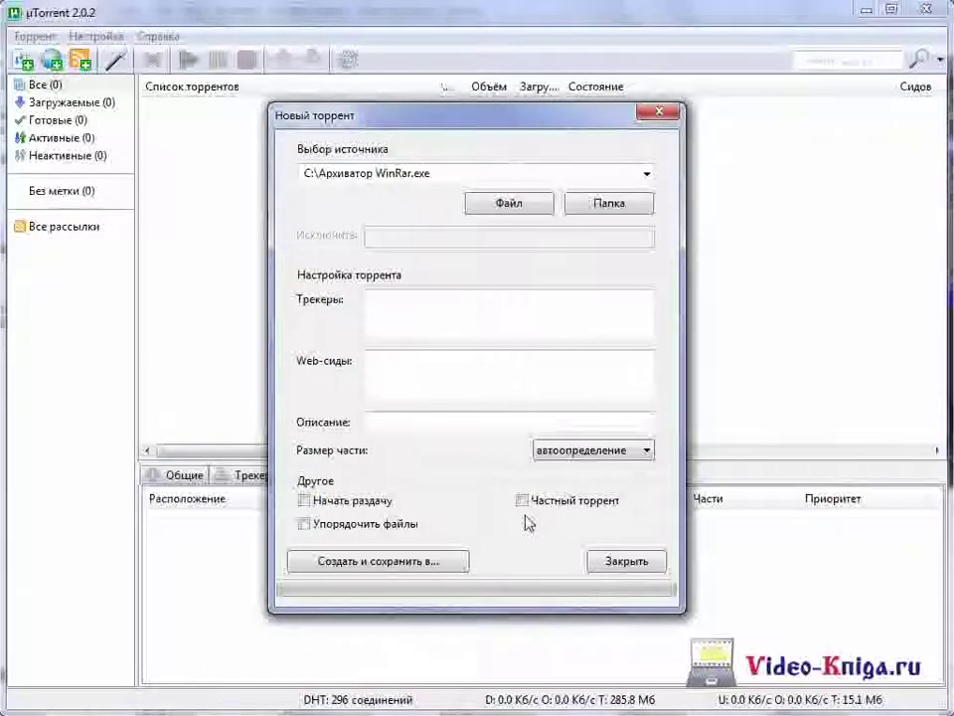
Step: Create the torrent without a tracker and save it on drive C: under the name Архиватор WinRar.exe
click(467, 565)
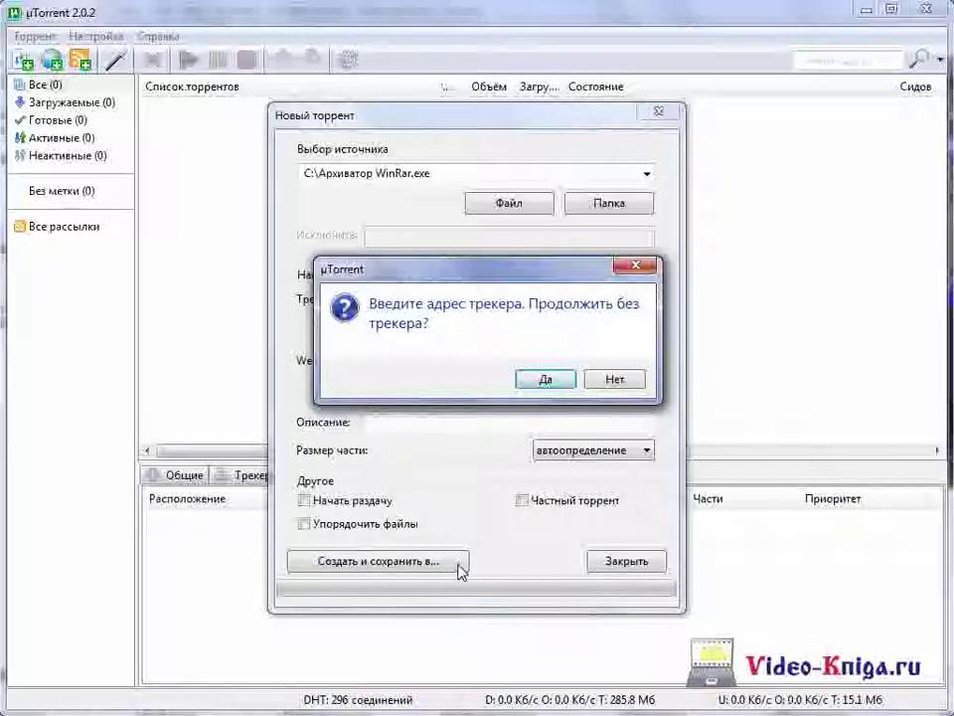
click(559, 385)
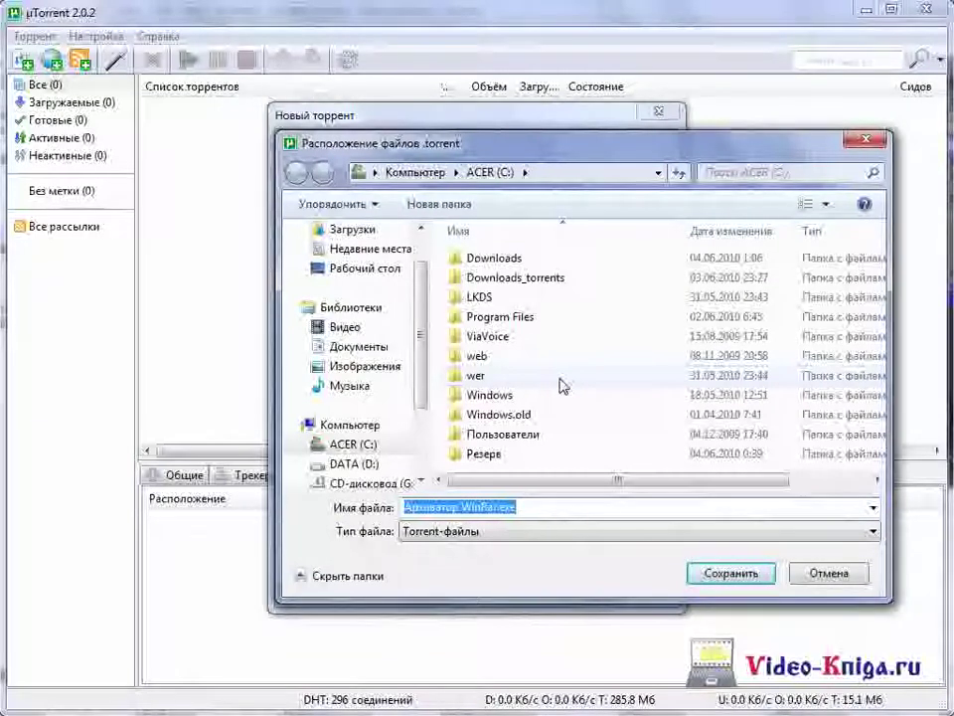
click(766, 575)
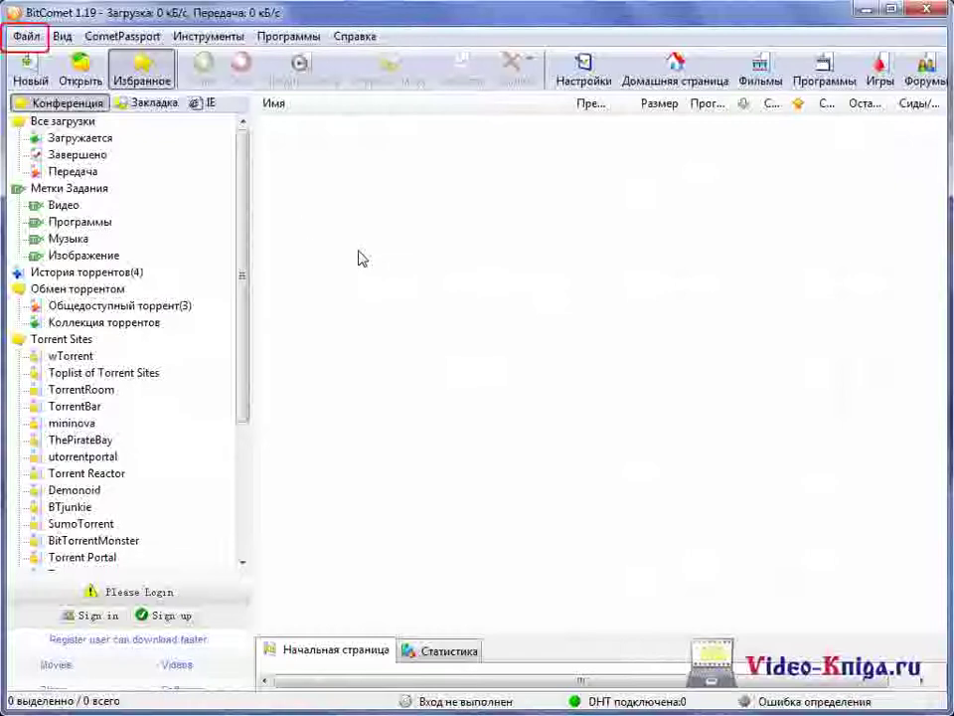
Step: In BitComet, start a new single-file torrent with C:\Архиватор WinRar.exe as its source
click(30, 38)
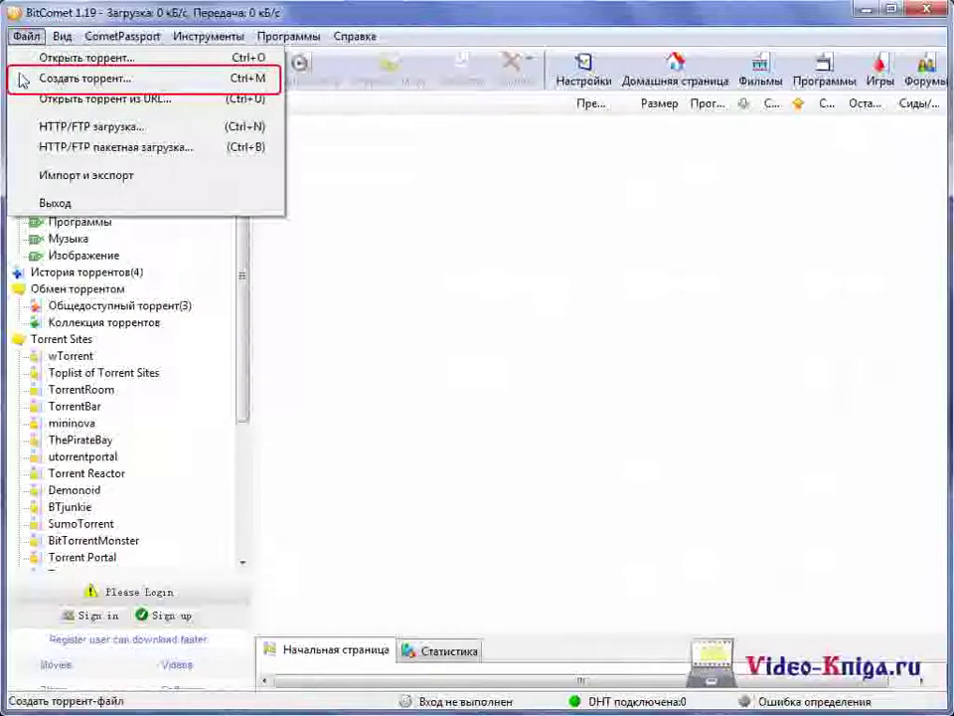
click(19, 79)
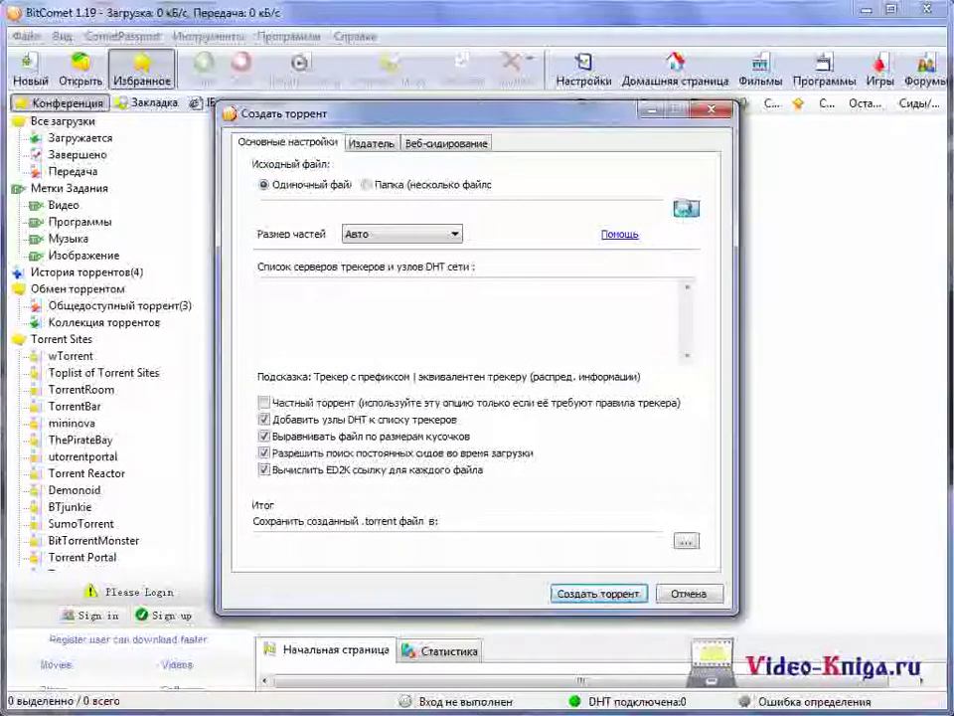
click(686, 210)
scroll(418, 398, down, 1)
click(378, 447)
click(707, 510)
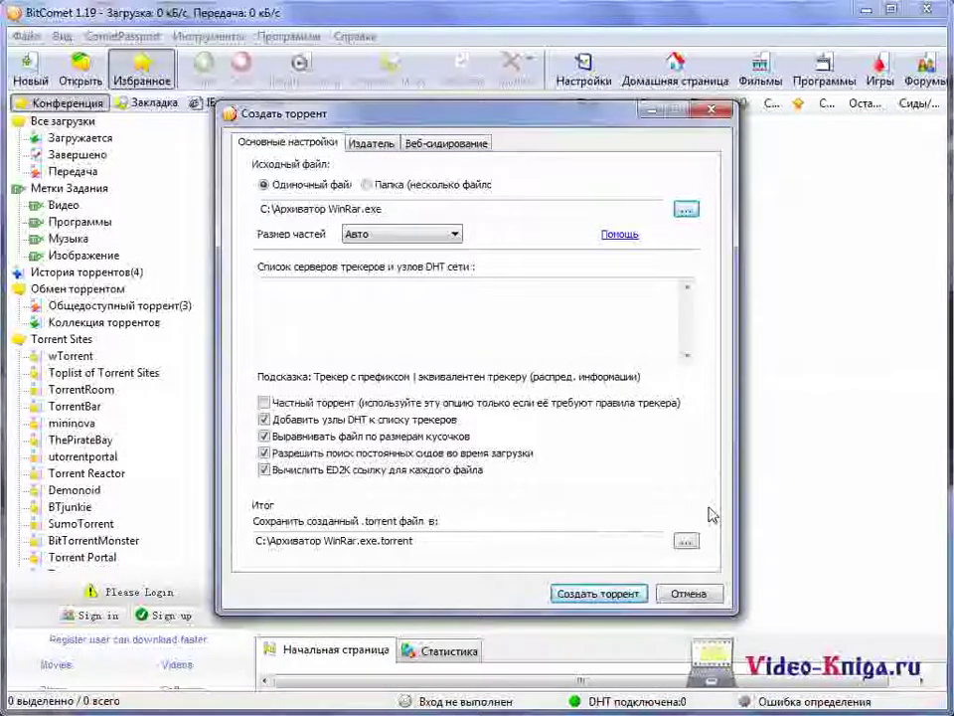
Step: Set the torrent file to save on drive C: as Архиватор WinRar.exe.torrent and create the torrent
click(686, 541)
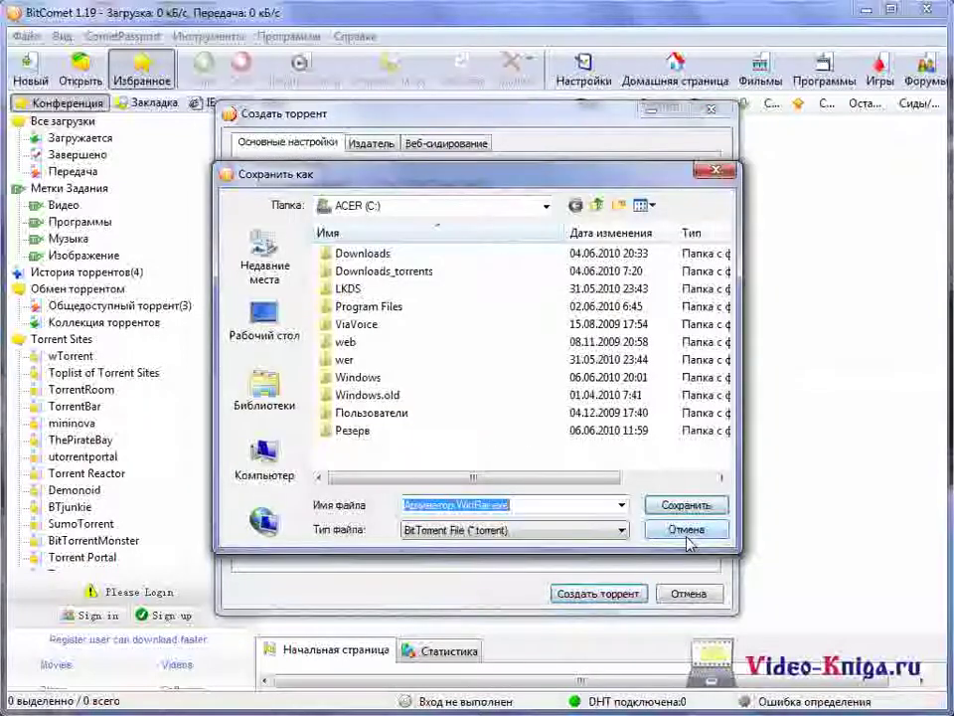
click(689, 507)
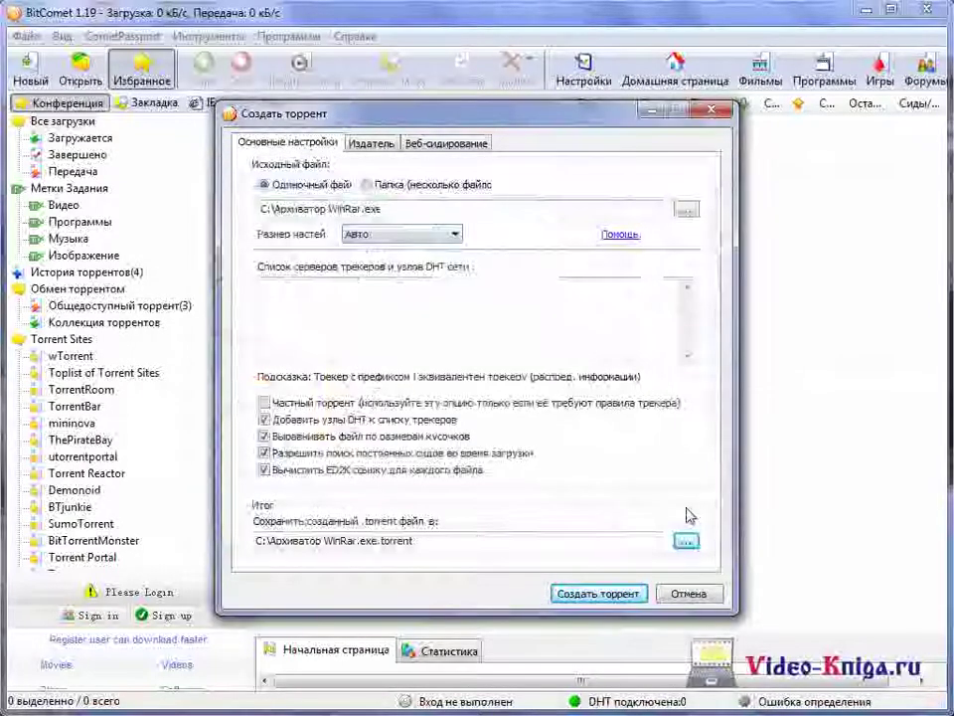
click(626, 600)
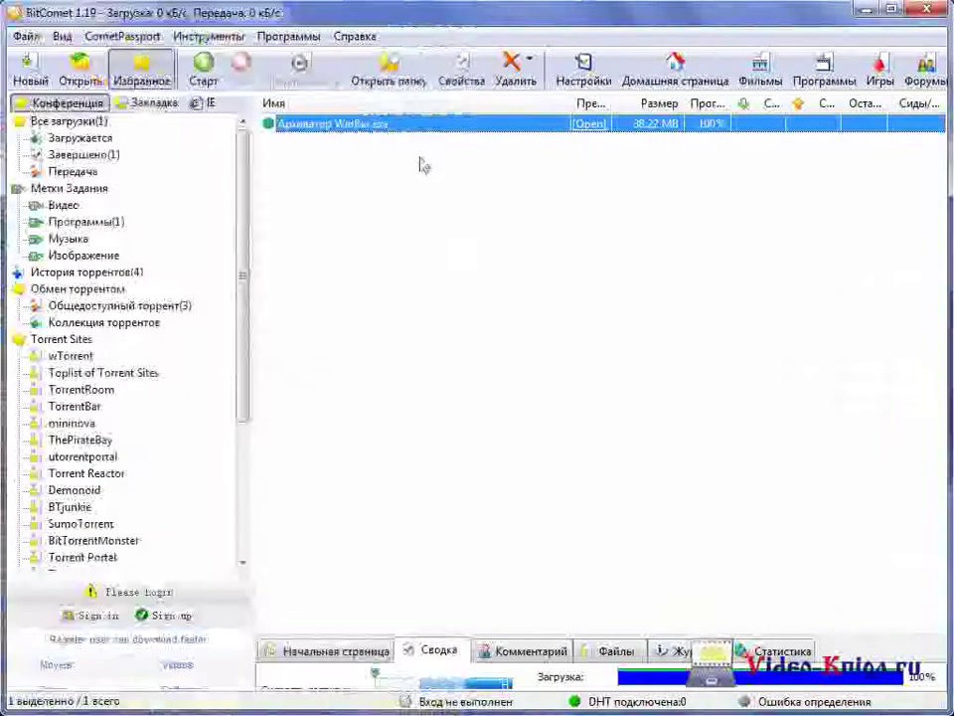
Step: Delete only the task (Удалить только задание) of Архиватор WinRar.exe from the download list, keeping its files
right_click(409, 132)
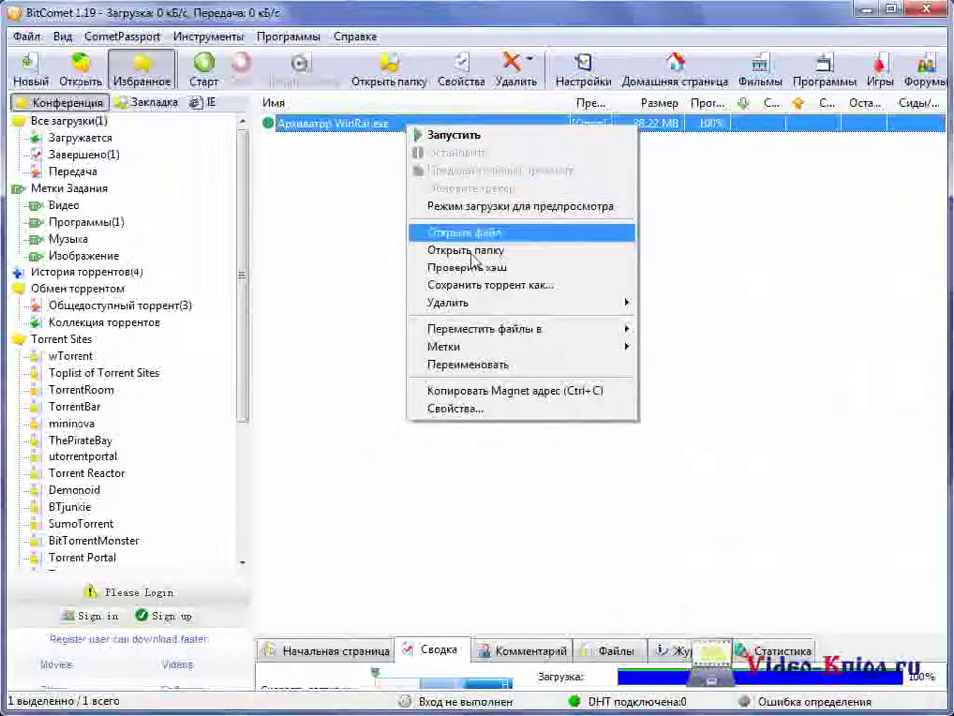
mouse_move(477, 303)
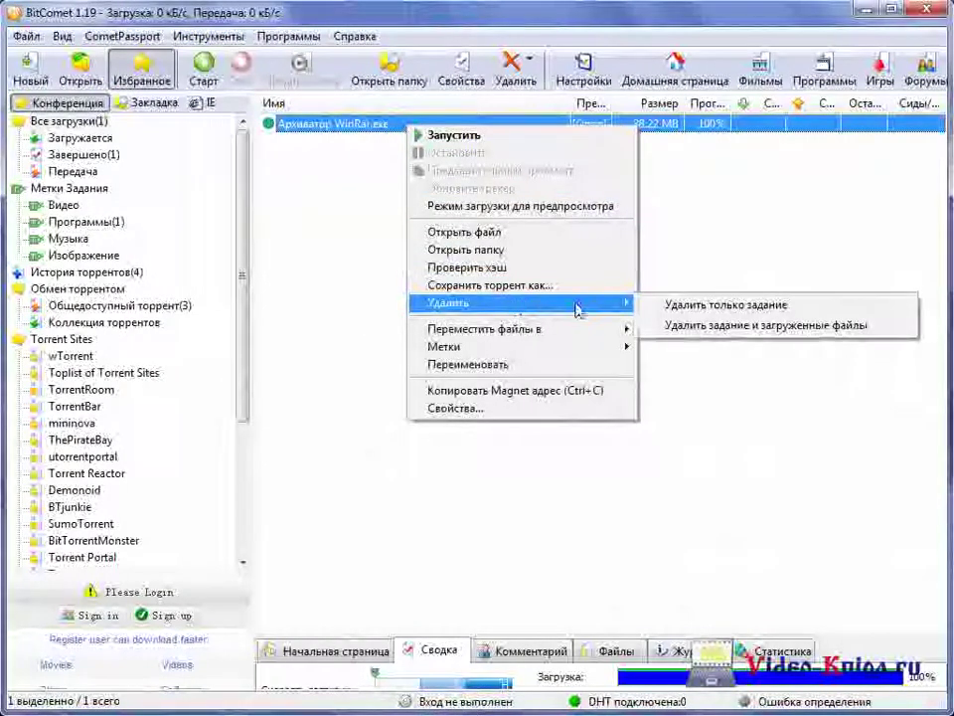
click(648, 307)
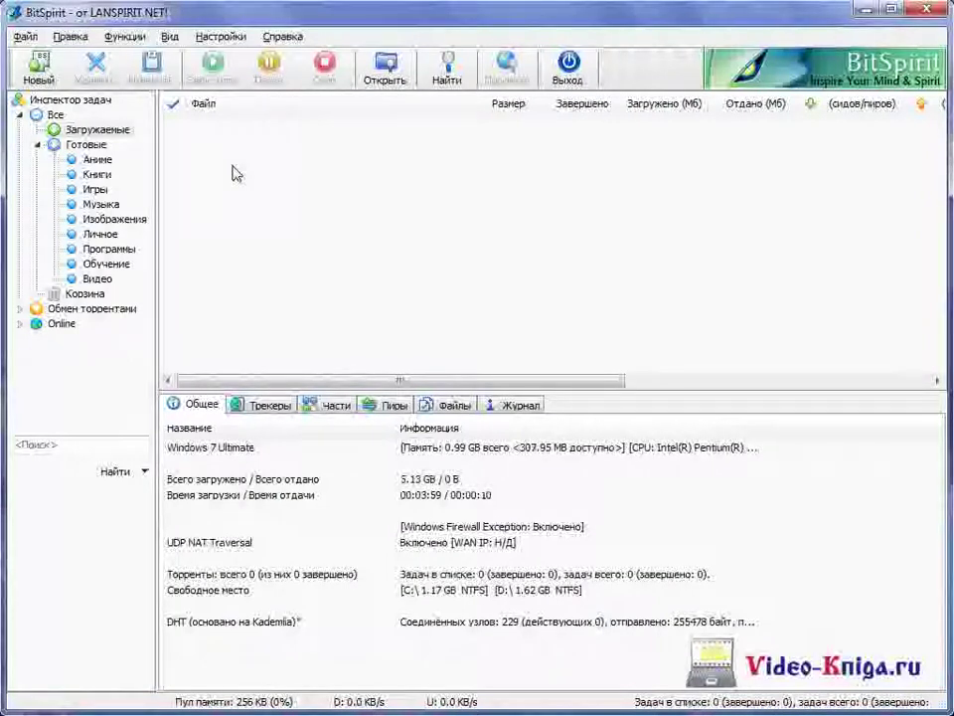
Step: In BitSpirit, start a new torrent from a single file with C:\Архиватор WinRar.exe as its source
click(121, 38)
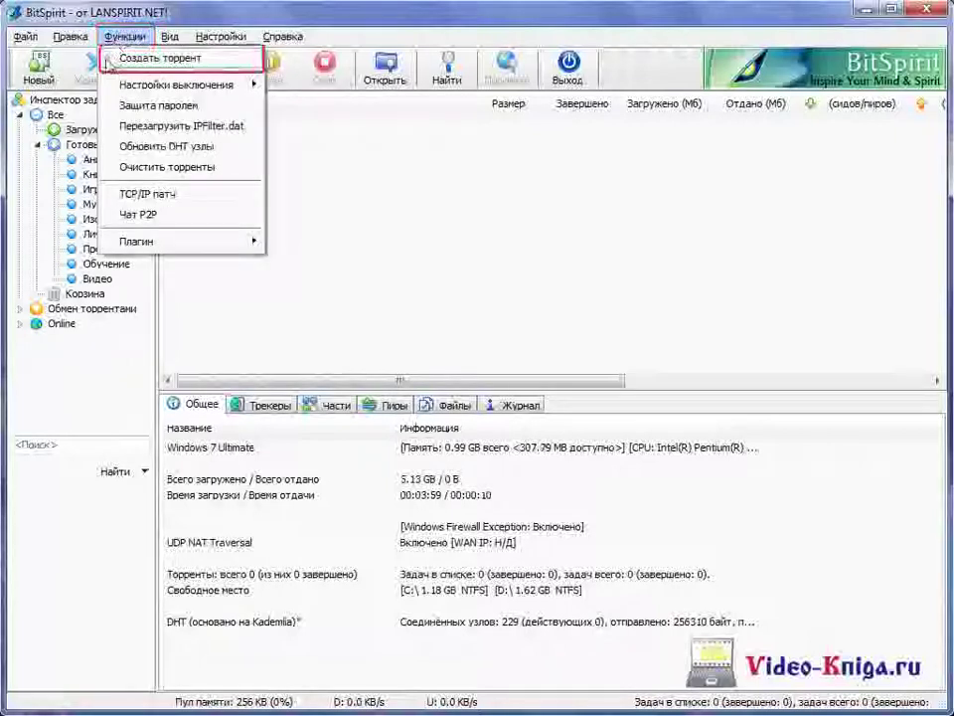
click(109, 60)
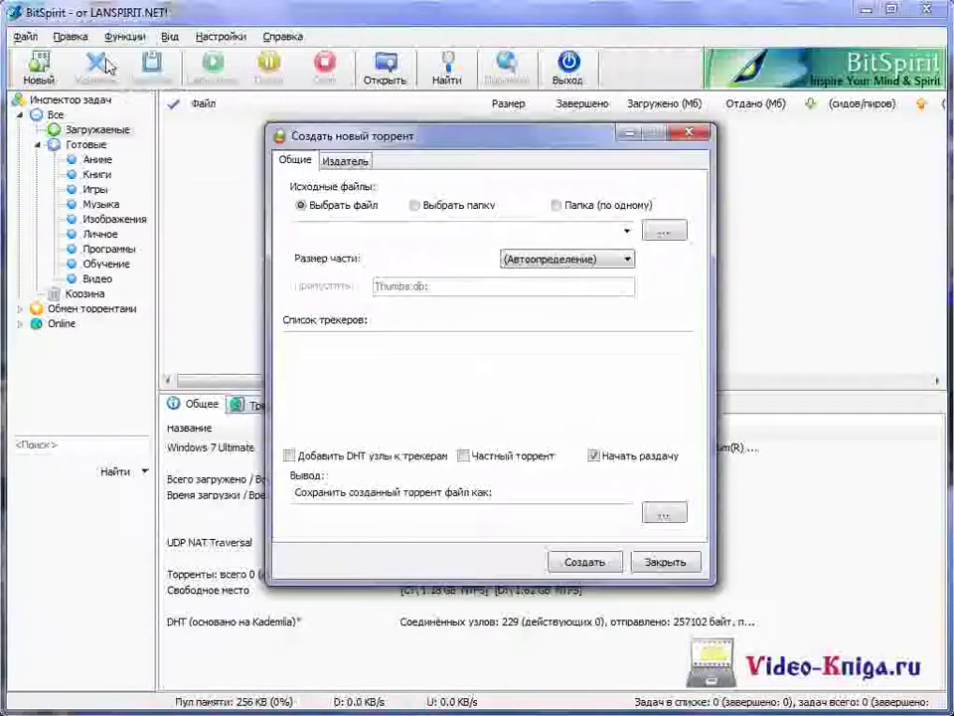
click(663, 236)
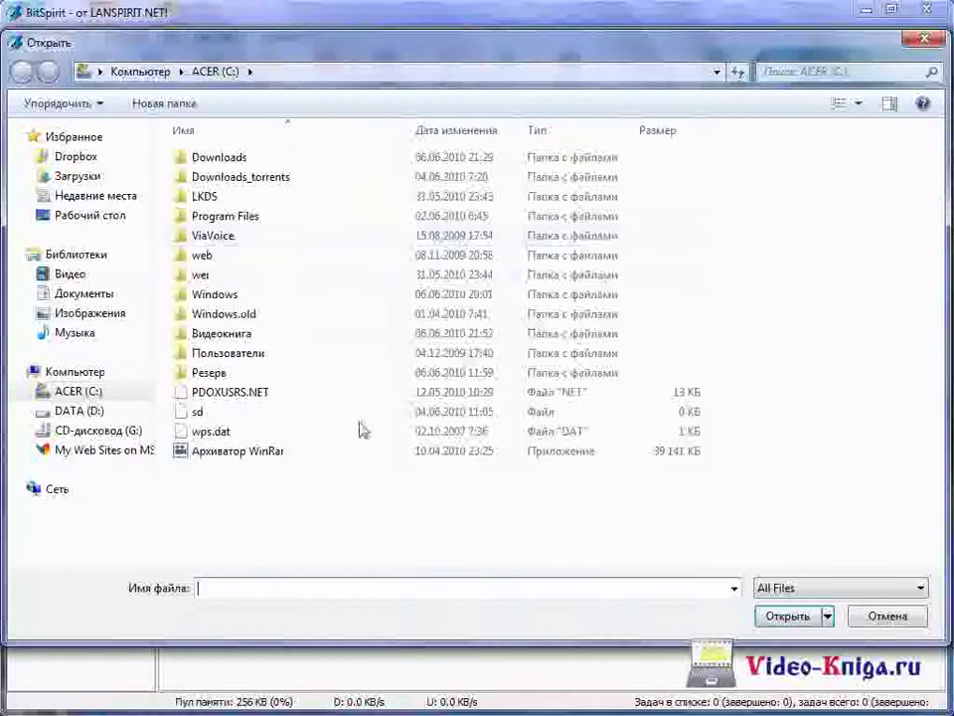
click(320, 451)
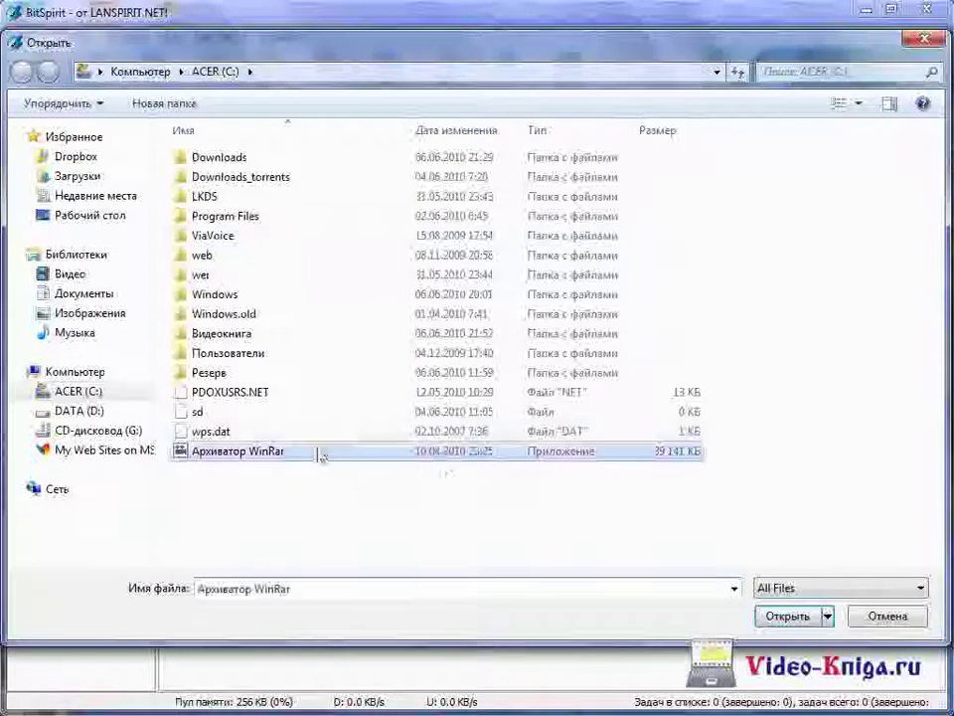
click(780, 616)
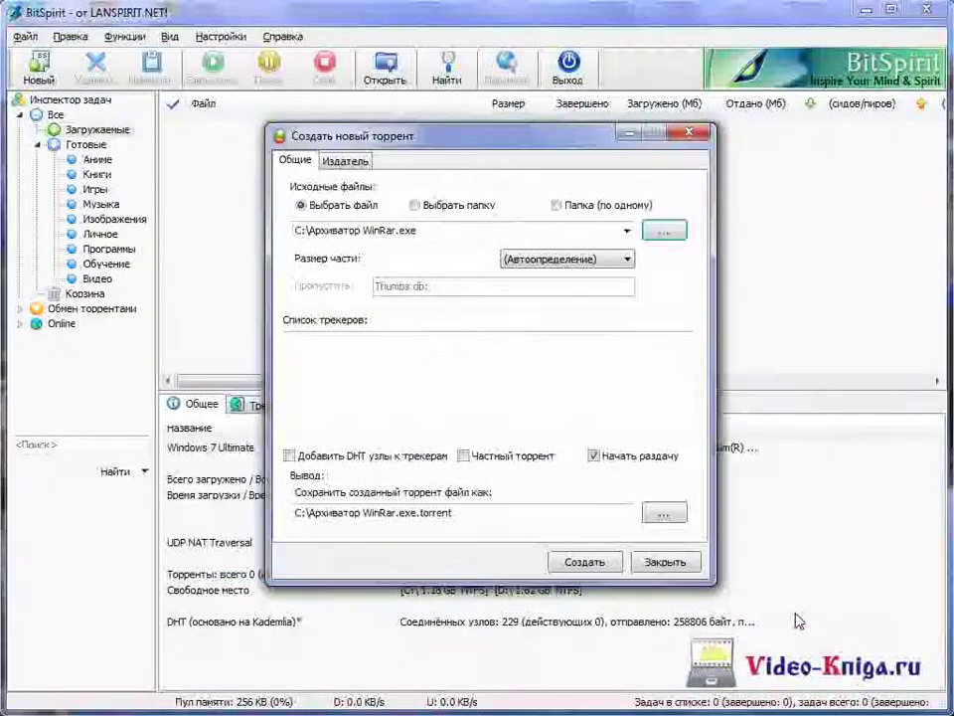
Step: Set the torrent to save on drive C: as Архиватор WinRar.exe.torrent, create it and select the created file on the drive
click(664, 513)
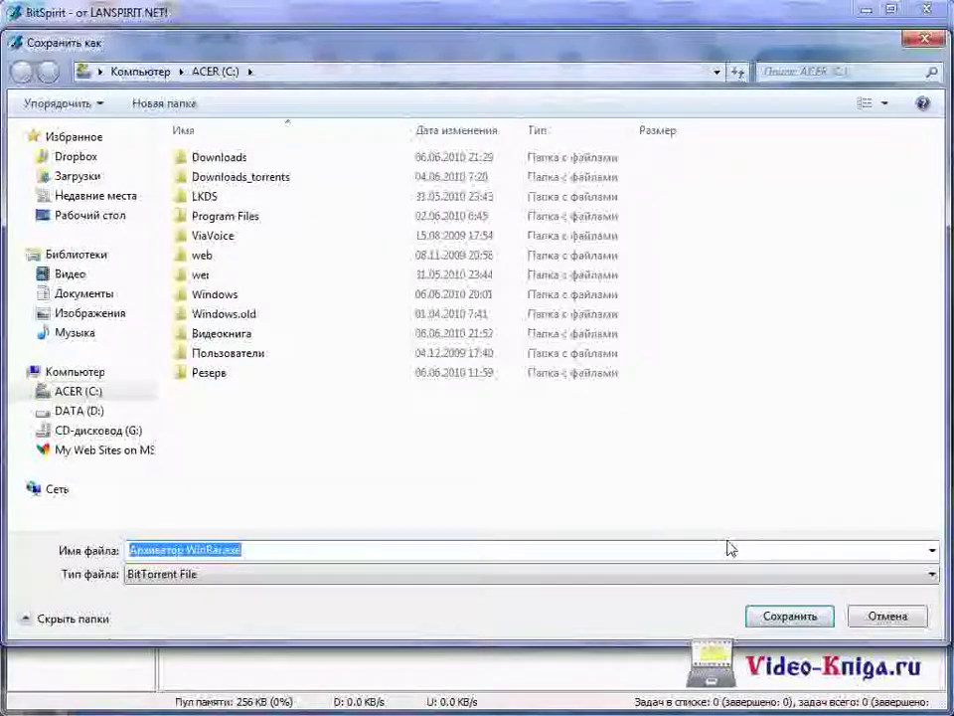
click(801, 616)
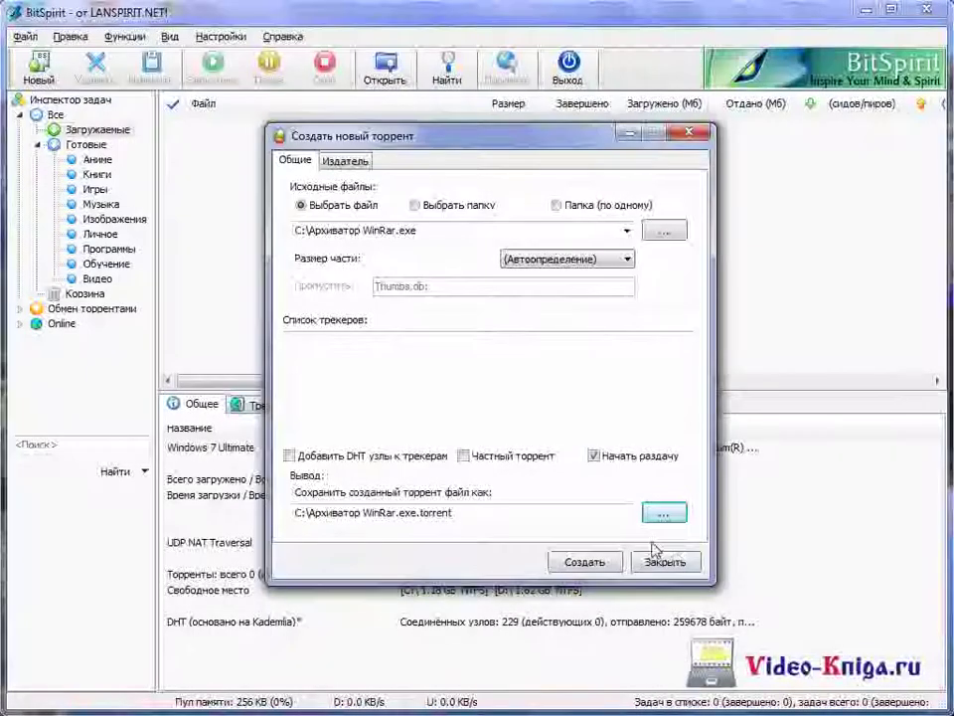
click(614, 562)
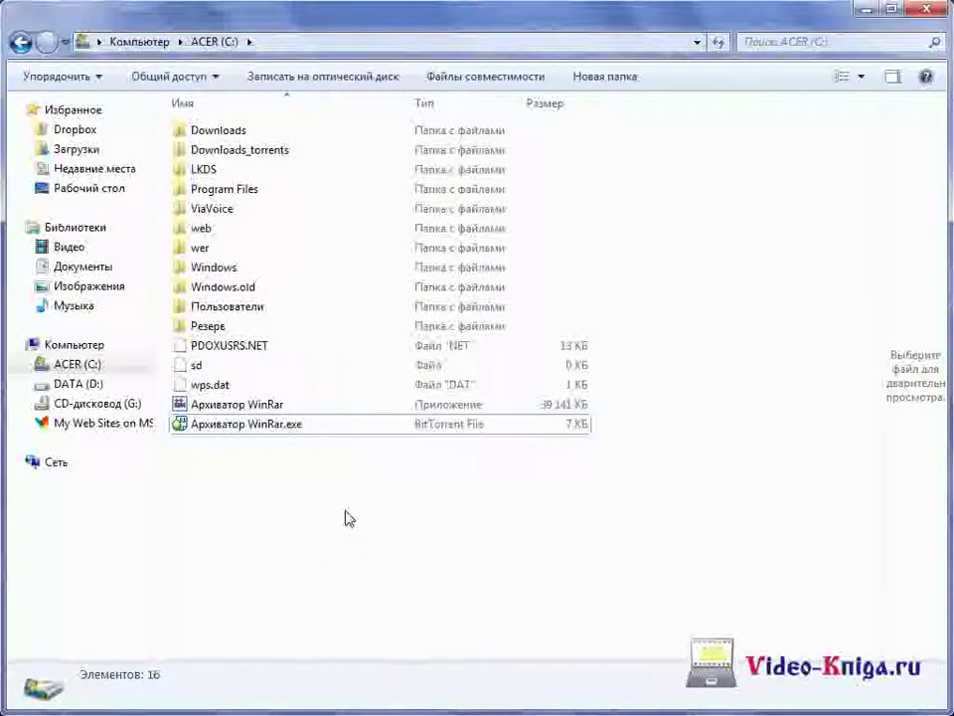
click(342, 429)
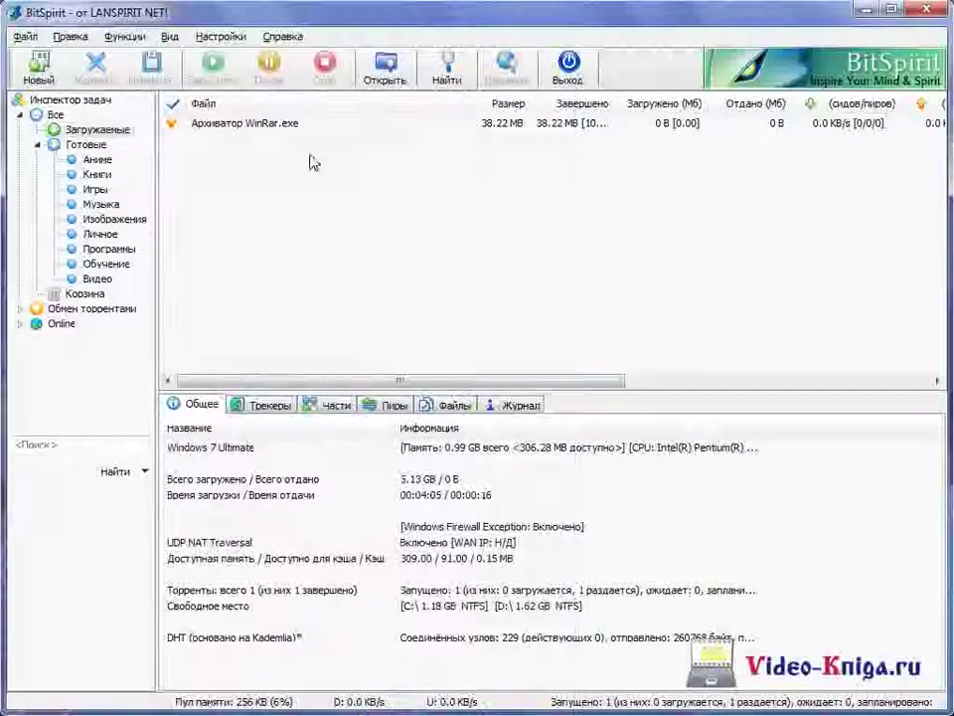
Step: Delete only the task (Удалить только задачу) of Архиватор WinRar.exe from BitSpirit's list, keeping its files
click(286, 127)
right_click(288, 128)
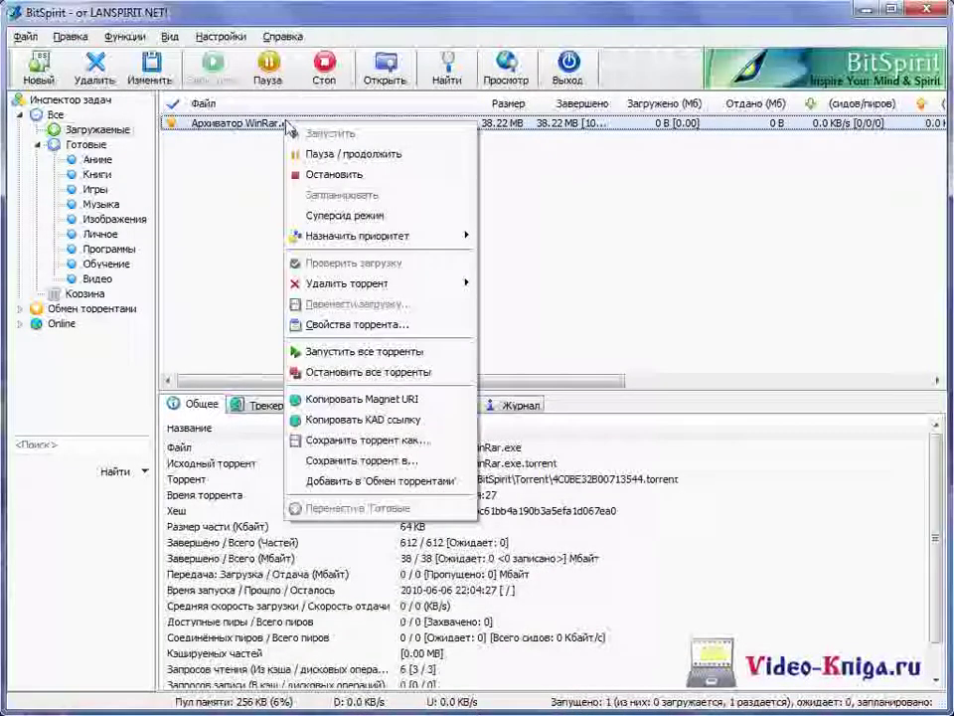
mouse_move(422, 293)
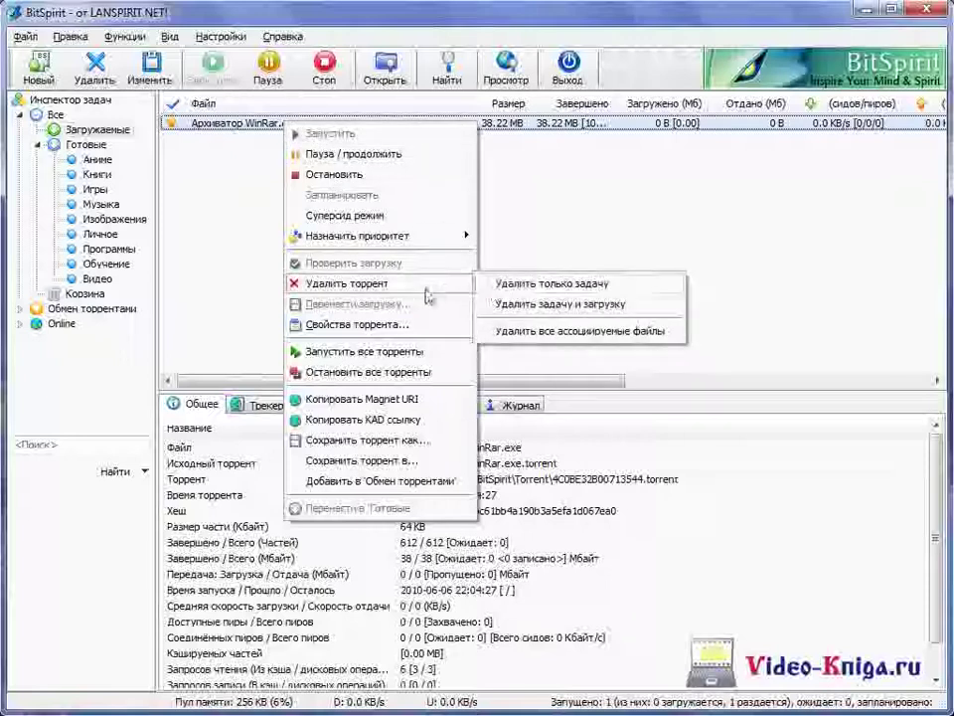
click(494, 284)
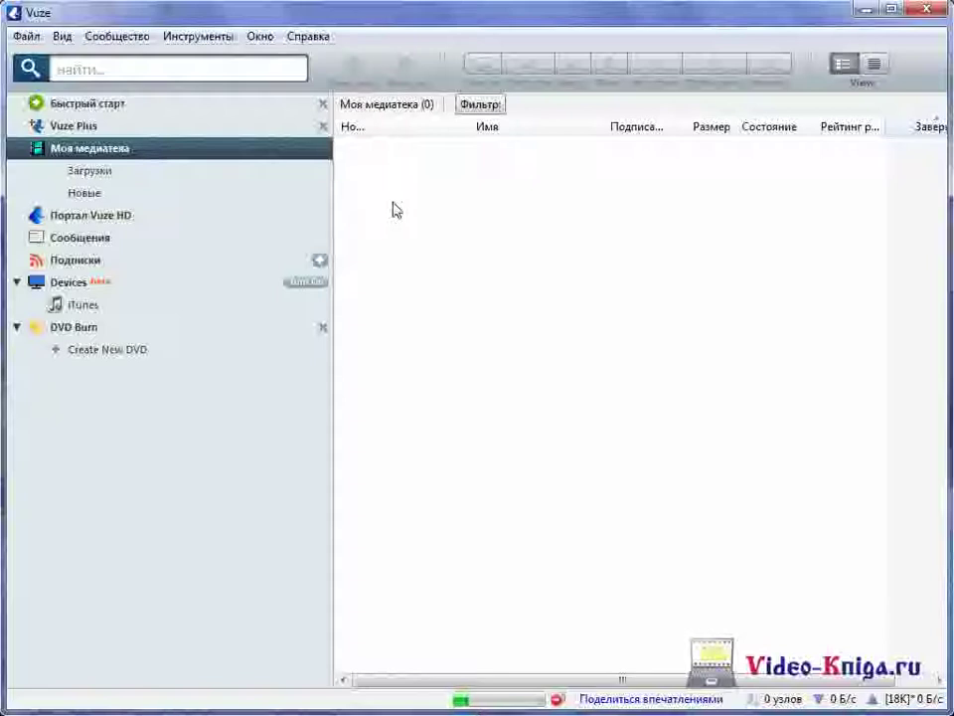
Step: In Vuze, start a new single-file torrent with the external tracker option and C:\Архиватор WinRar.exe as its source
click(30, 38)
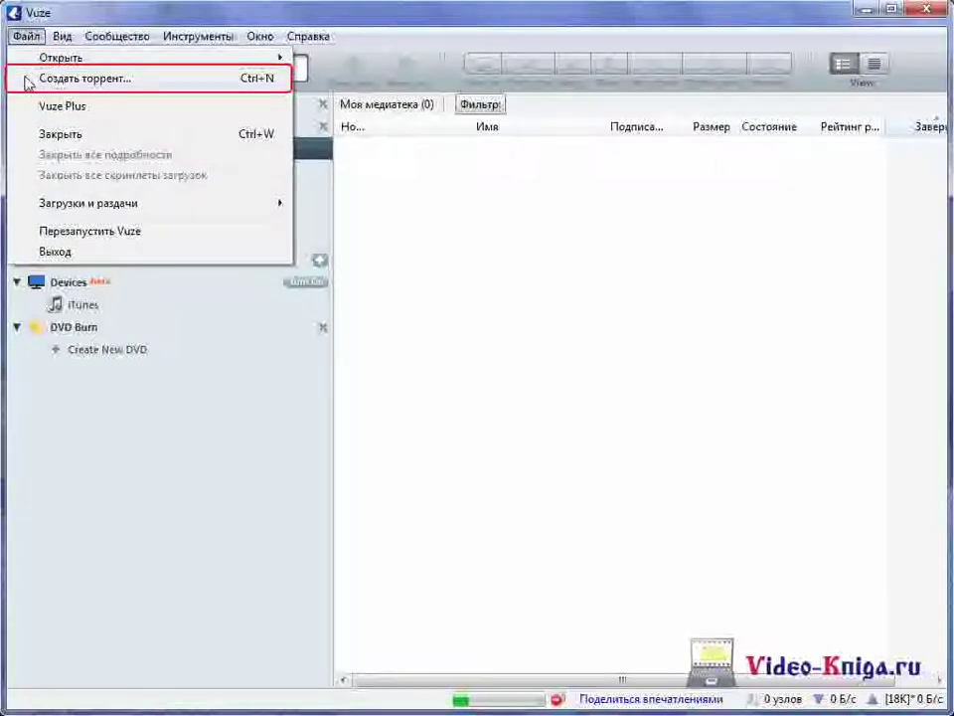
click(28, 80)
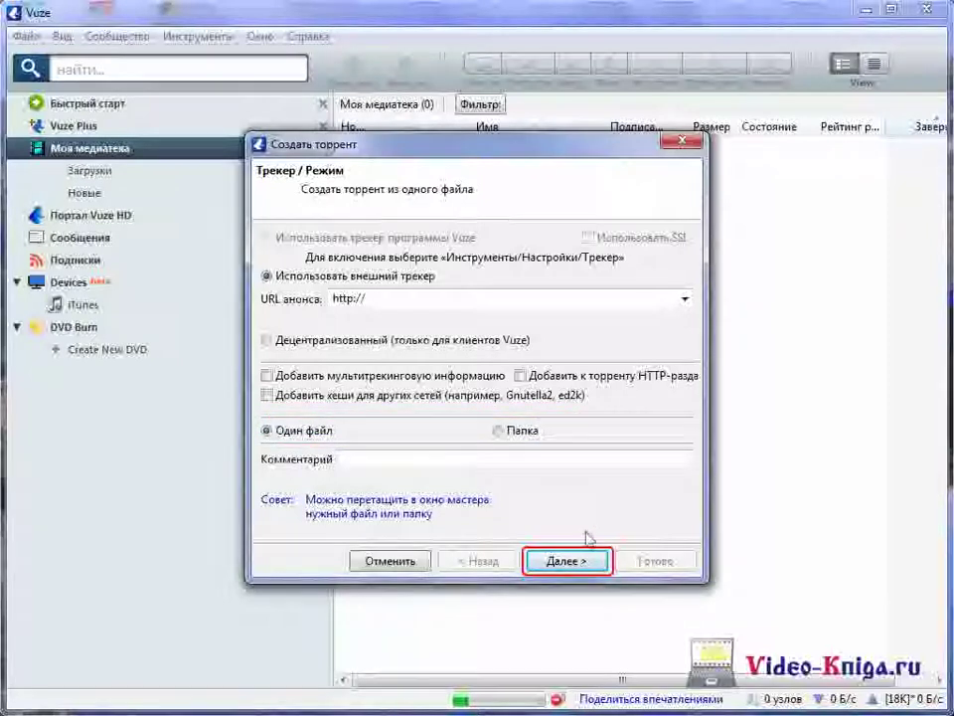
click(598, 562)
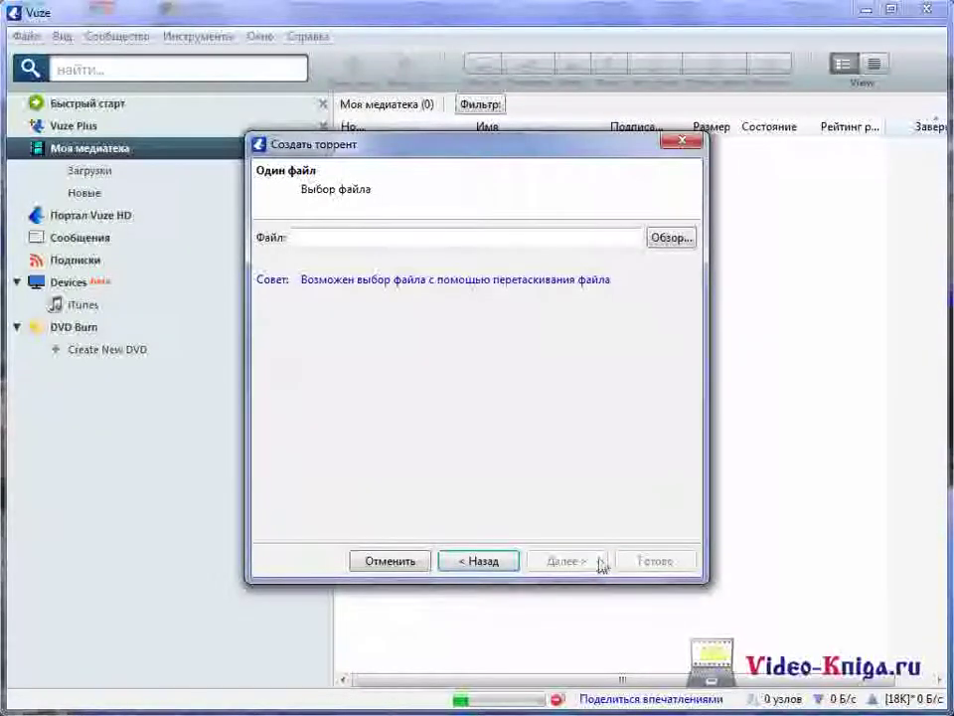
click(681, 241)
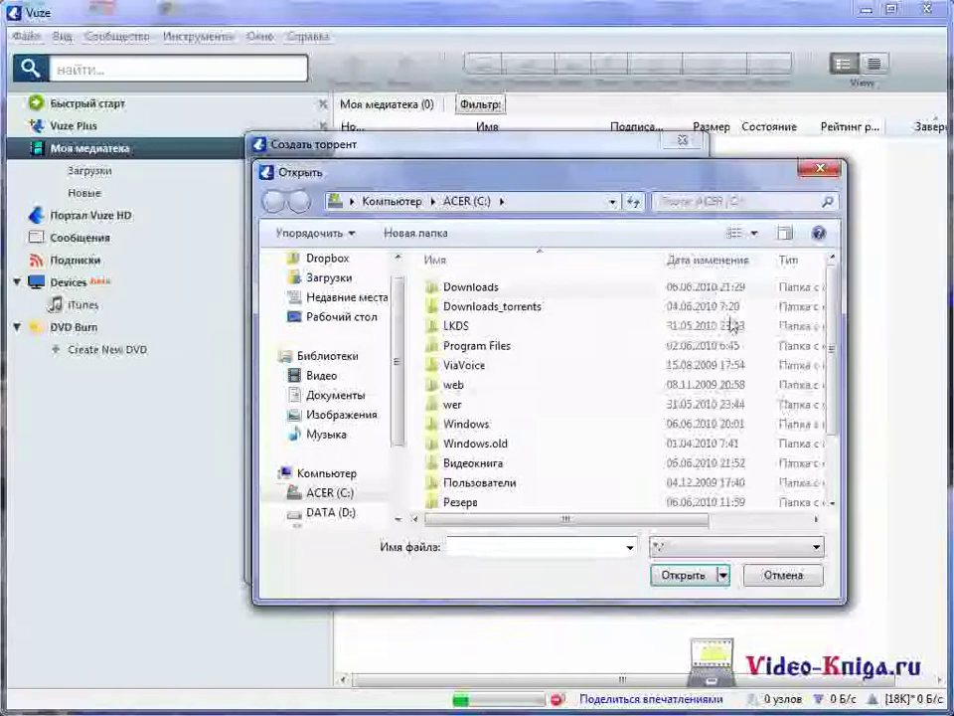
scroll(833, 460, down, 1)
scroll(833, 459, down, 1)
click(772, 503)
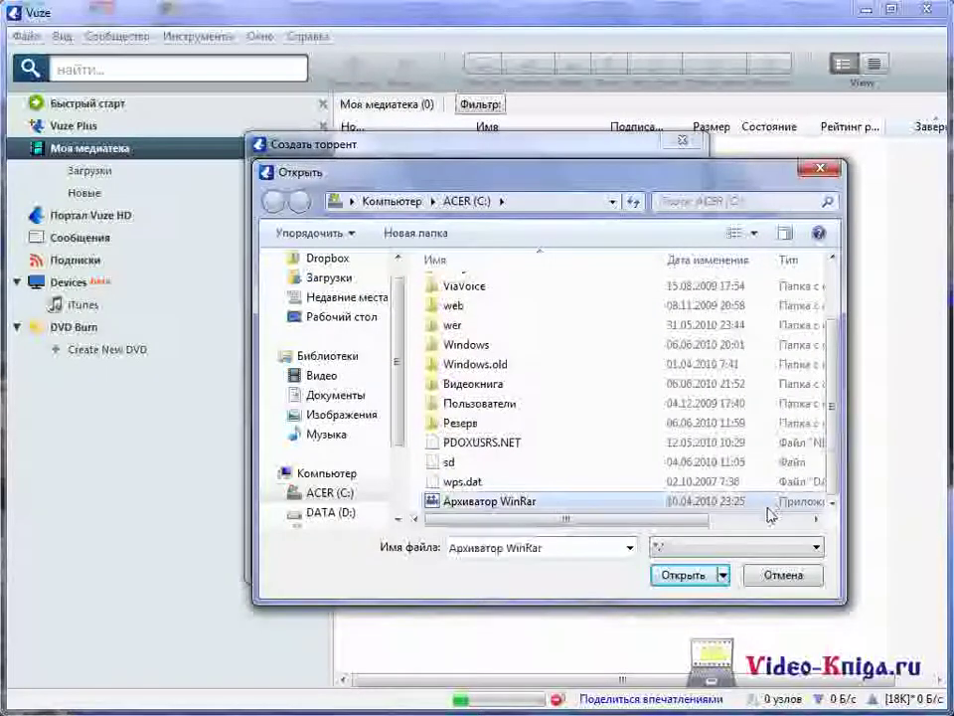
click(684, 575)
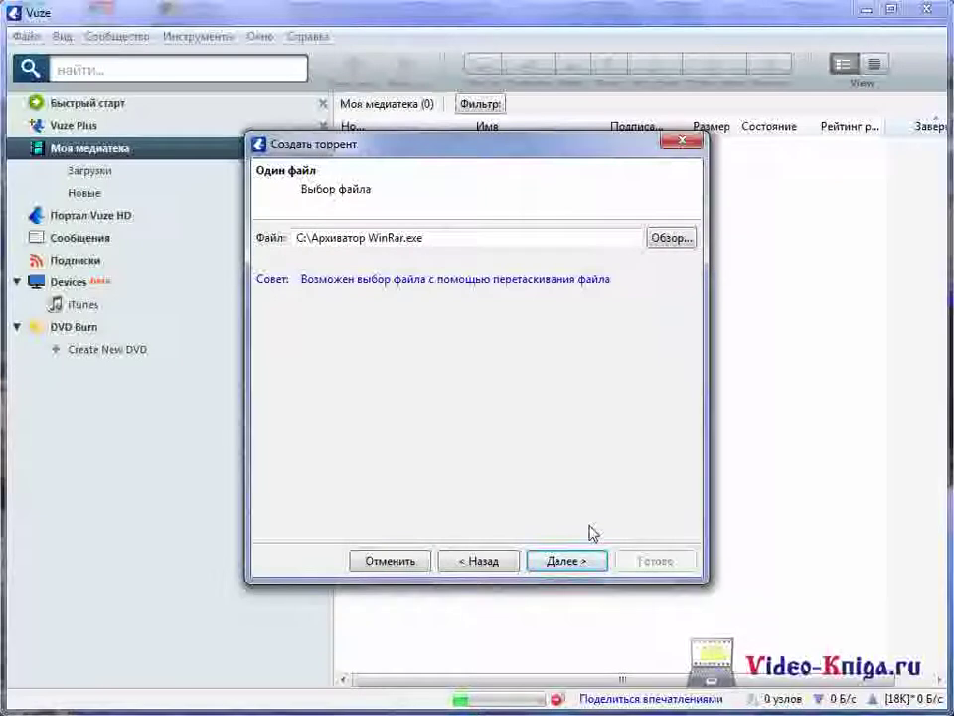
Step: Save the Vuze torrent as C:\Архиватор WinRar.exe.torrent, finish creating it and select the created file on the drive
click(599, 563)
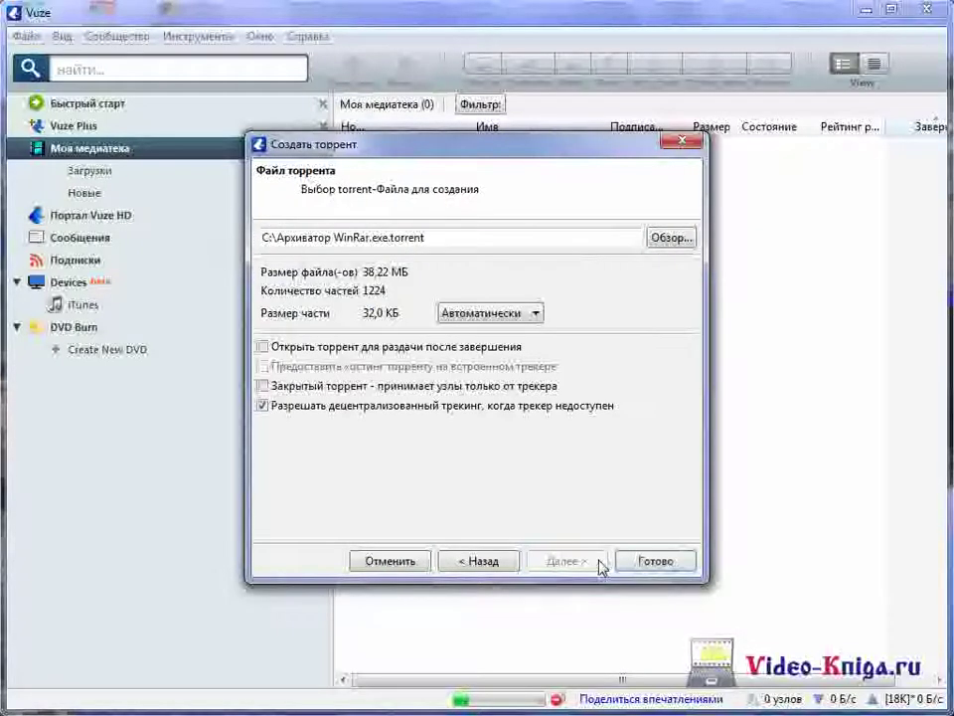
click(682, 245)
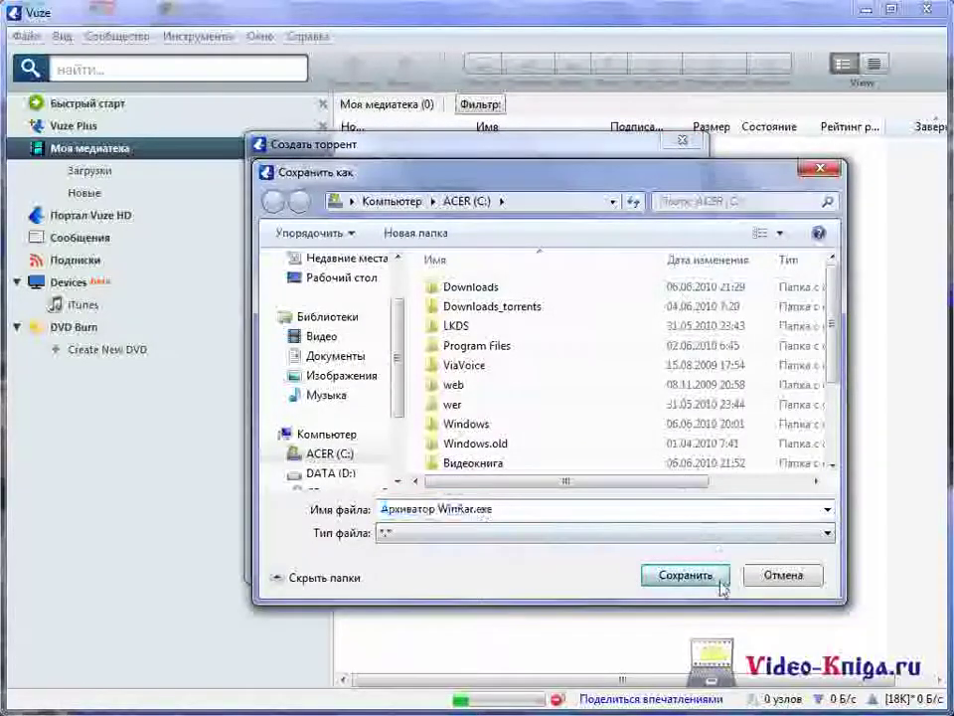
click(716, 576)
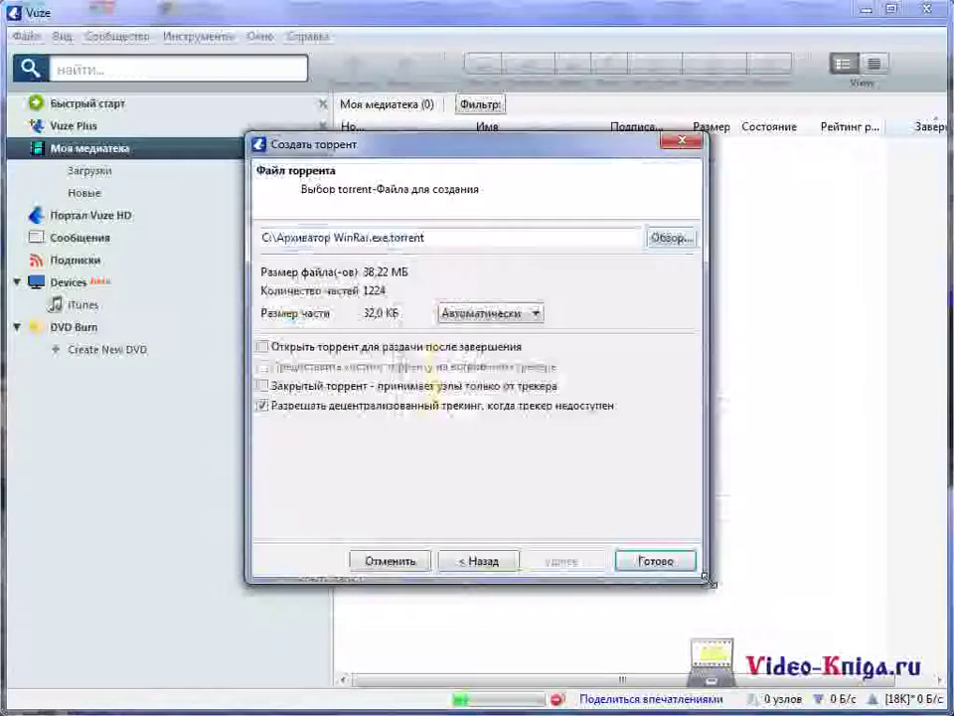
click(656, 561)
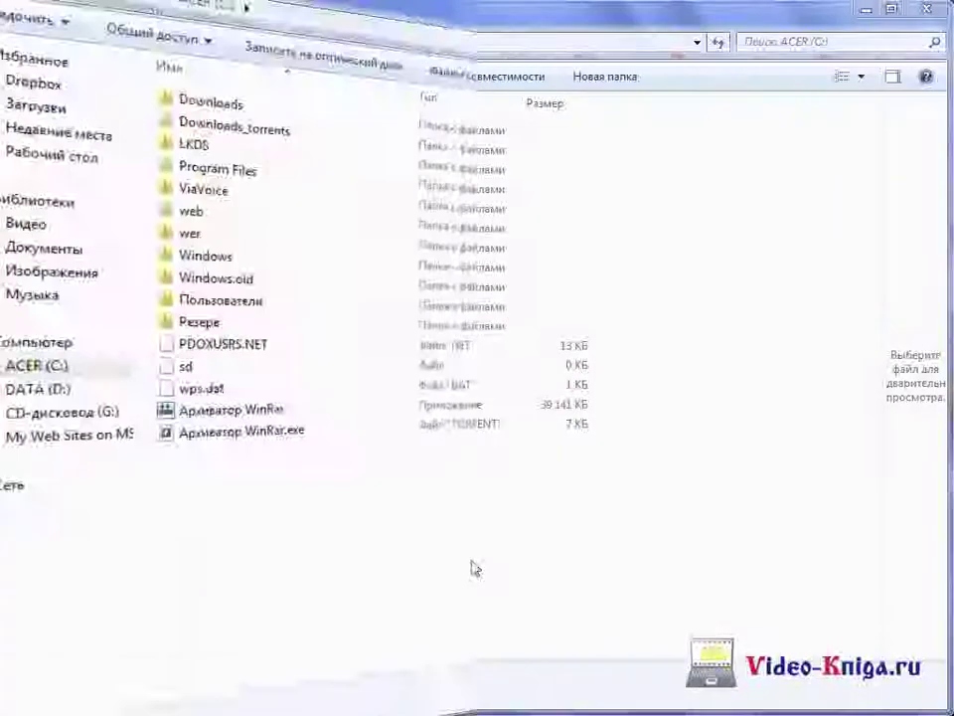
click(347, 436)
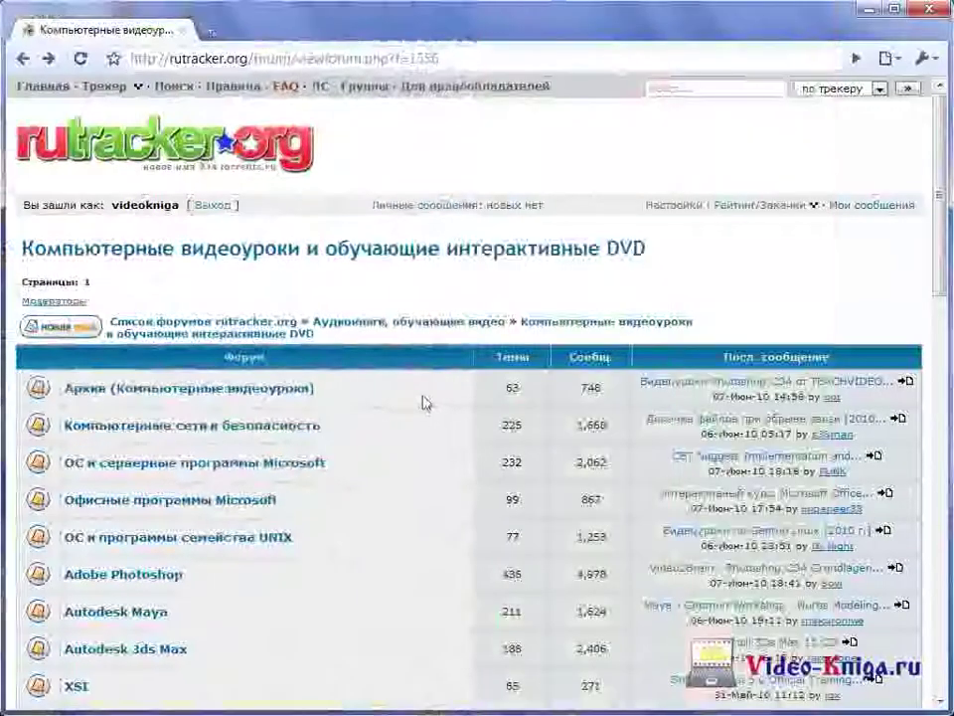
Step: On rutracker.org, open the ПРАВИЛА РАЗДЕЛА (26.03.10) topic of the computer video lessons forum and read the release requirements
scroll(425, 402, down, 6)
scroll(425, 401, down, 5)
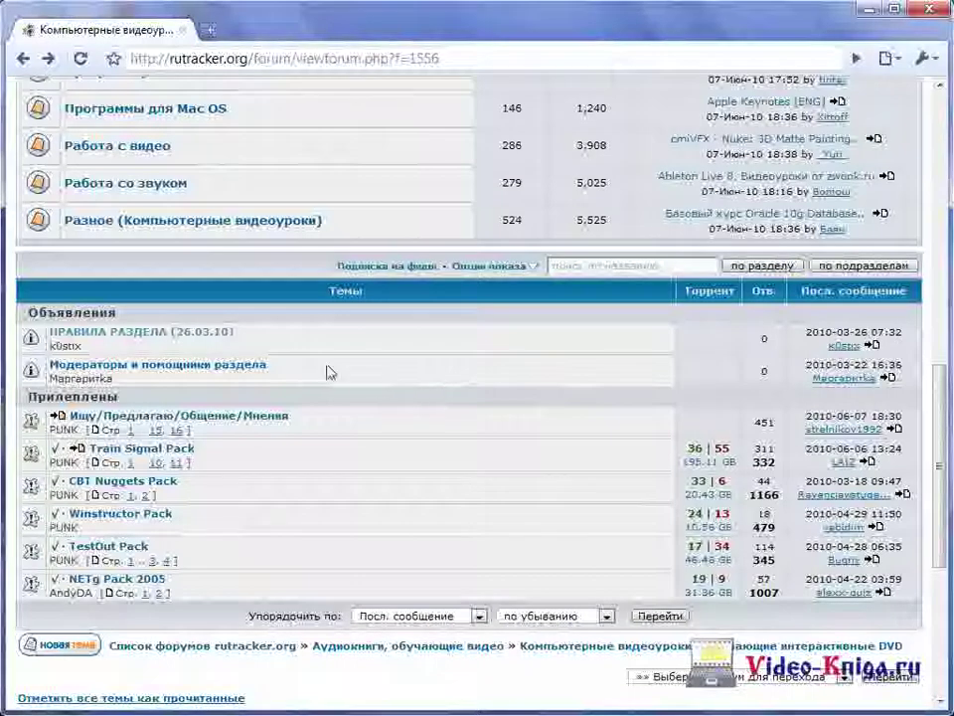
click(217, 341)
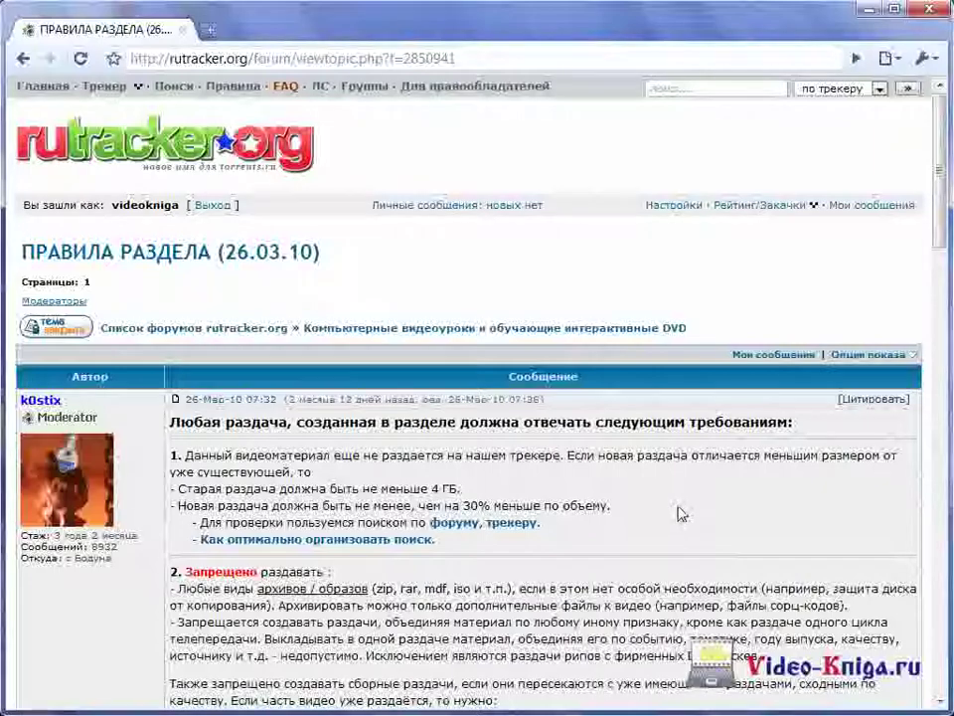
scroll(682, 512, down, 7)
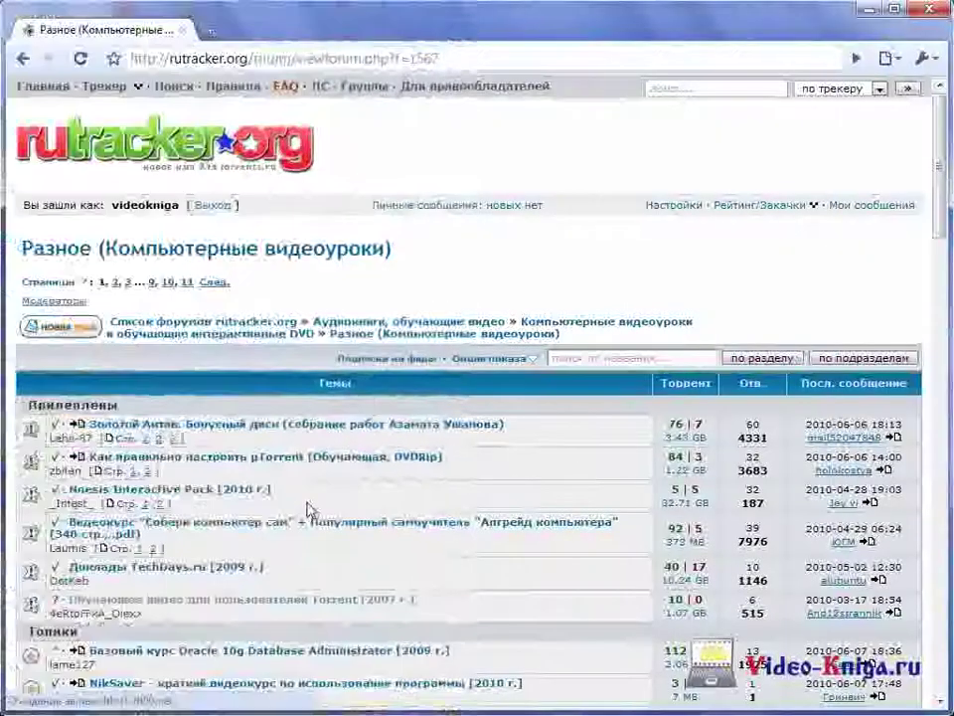
Step: Start a new topic in Разное (Компьютерные видеоуроки), complete the release form for Архиватор WinRar, 2010, and continue to its preview
click(87, 341)
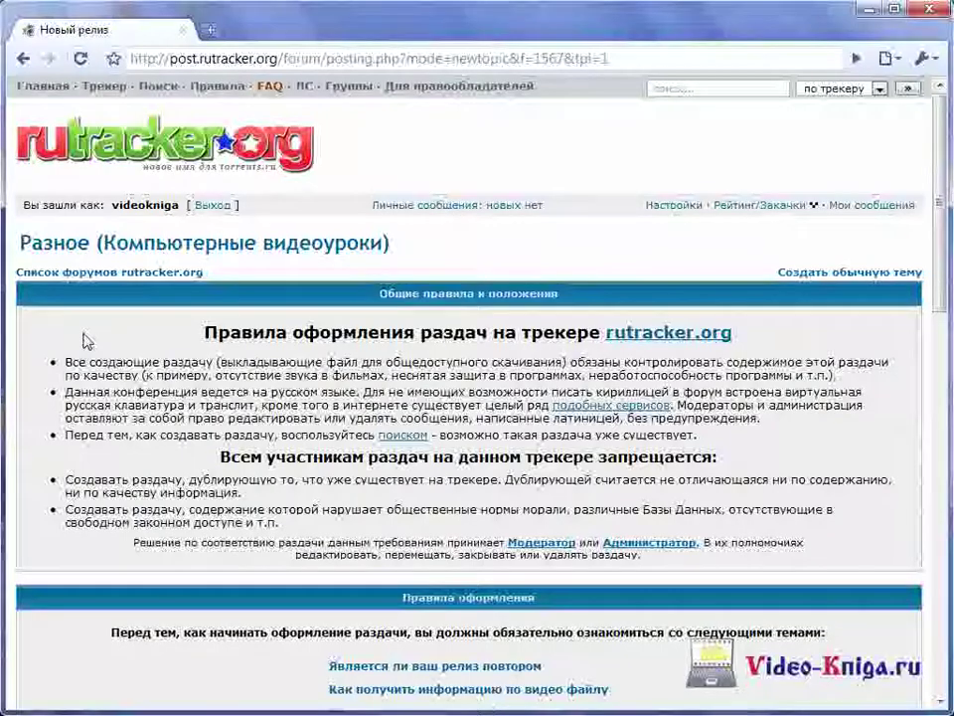
scroll(86, 340, down, 10)
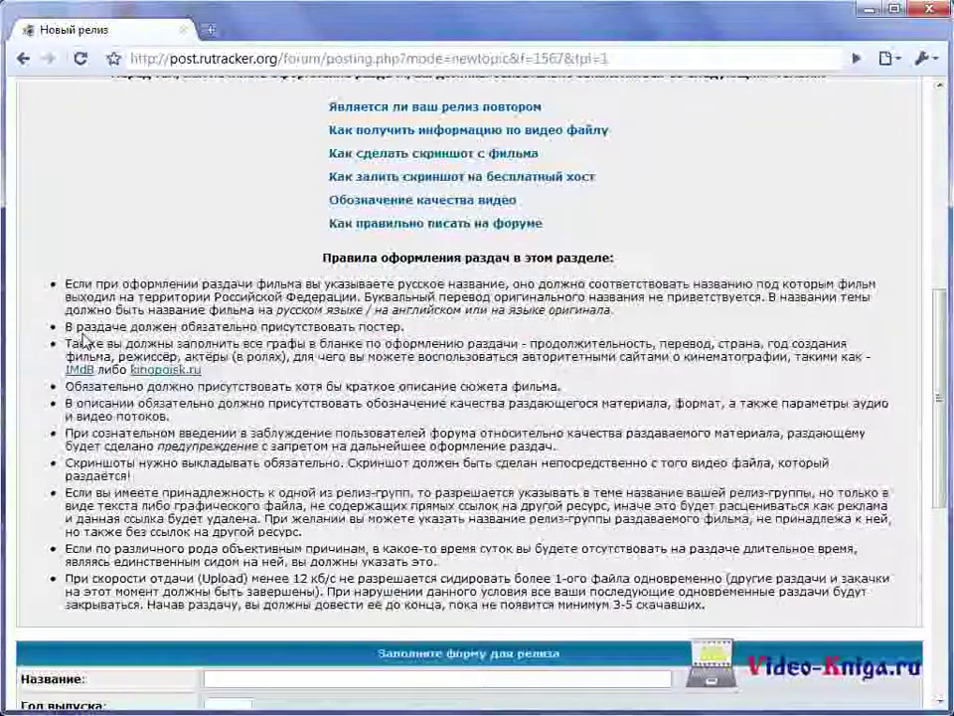
scroll(83, 341, down, 3)
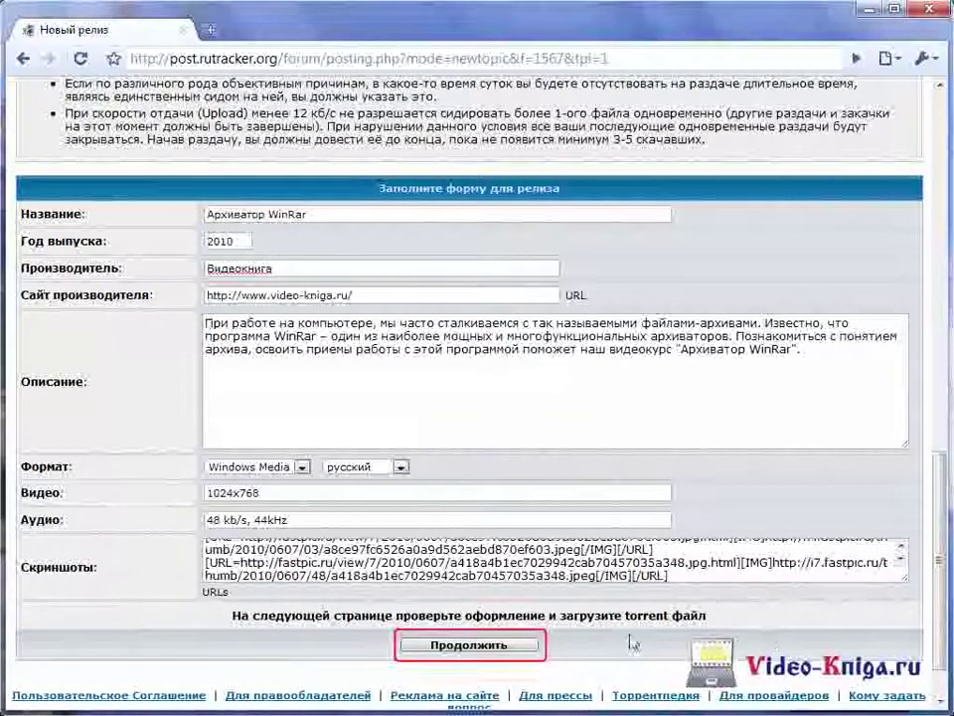
click(517, 647)
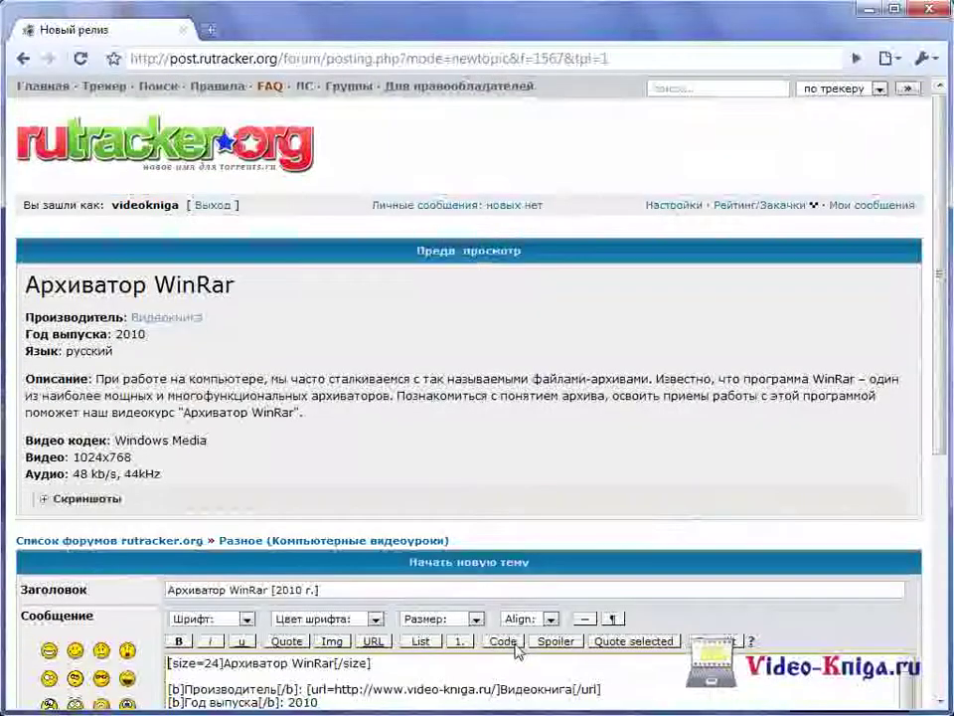
Step: Attach the torrent file Архиватор WinRar.exe from drive C: to the new release topic
scroll(516, 647, down, 5)
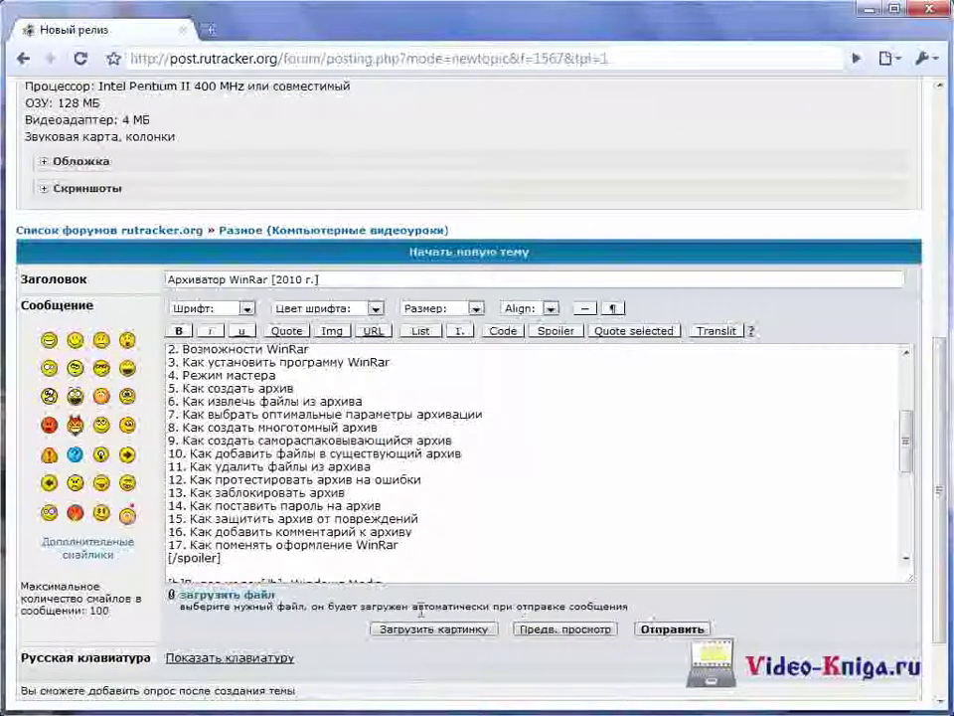
click(255, 598)
click(255, 598)
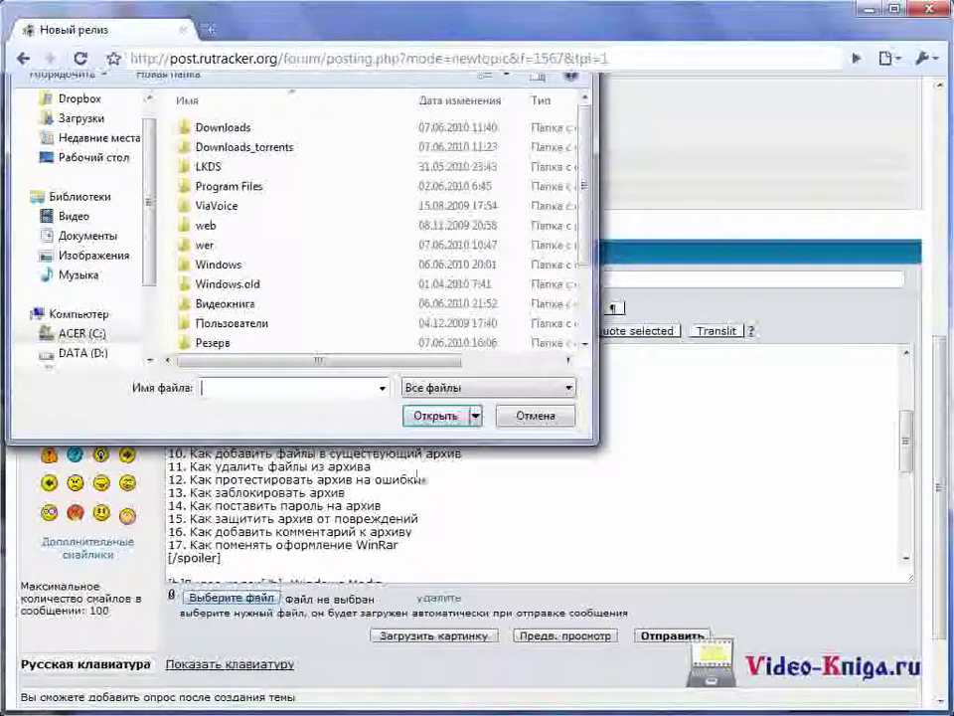
scroll(586, 321, down, 2)
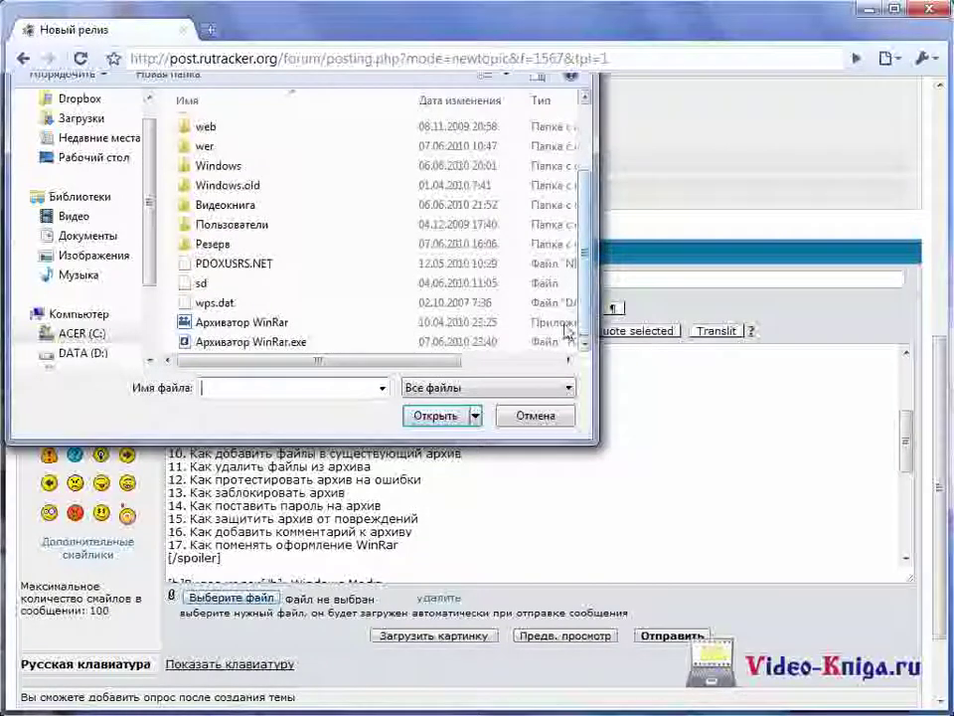
click(432, 343)
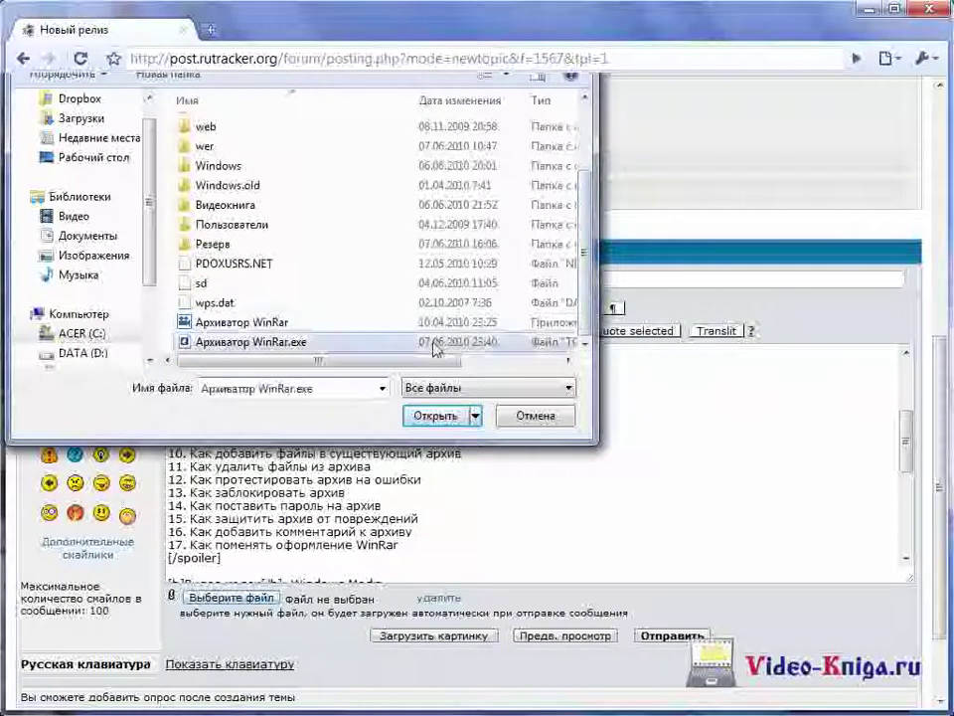
click(437, 416)
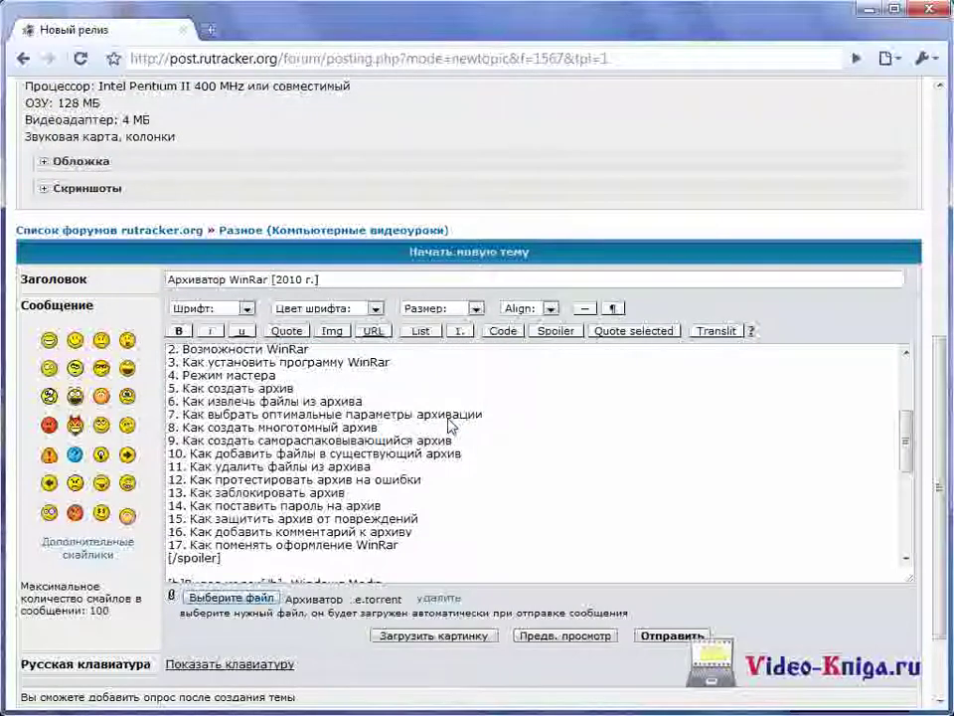
Step: Submit the release topic, switch to µTorrent and open the torrent [rutracker.org].t3002489 (1) from drive C:
click(659, 637)
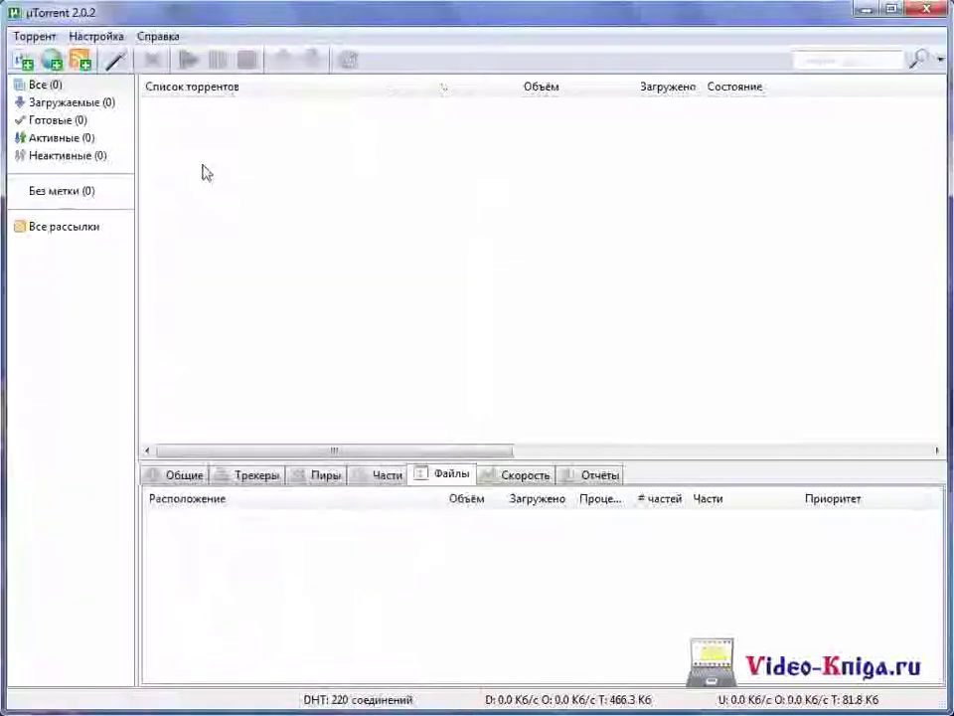
click(35, 36)
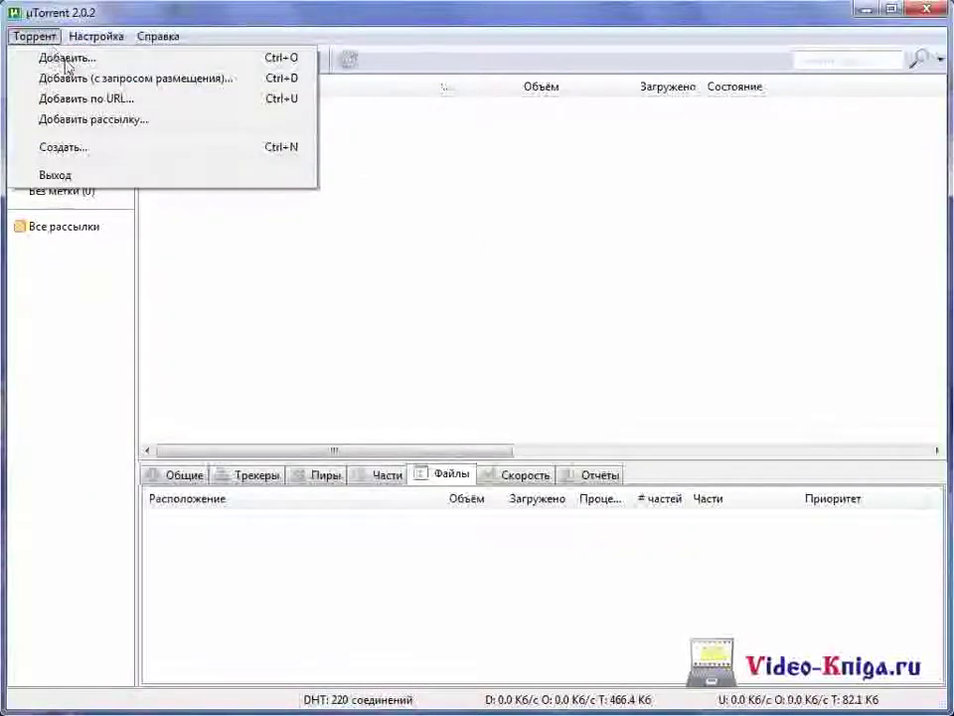
click(63, 61)
click(311, 411)
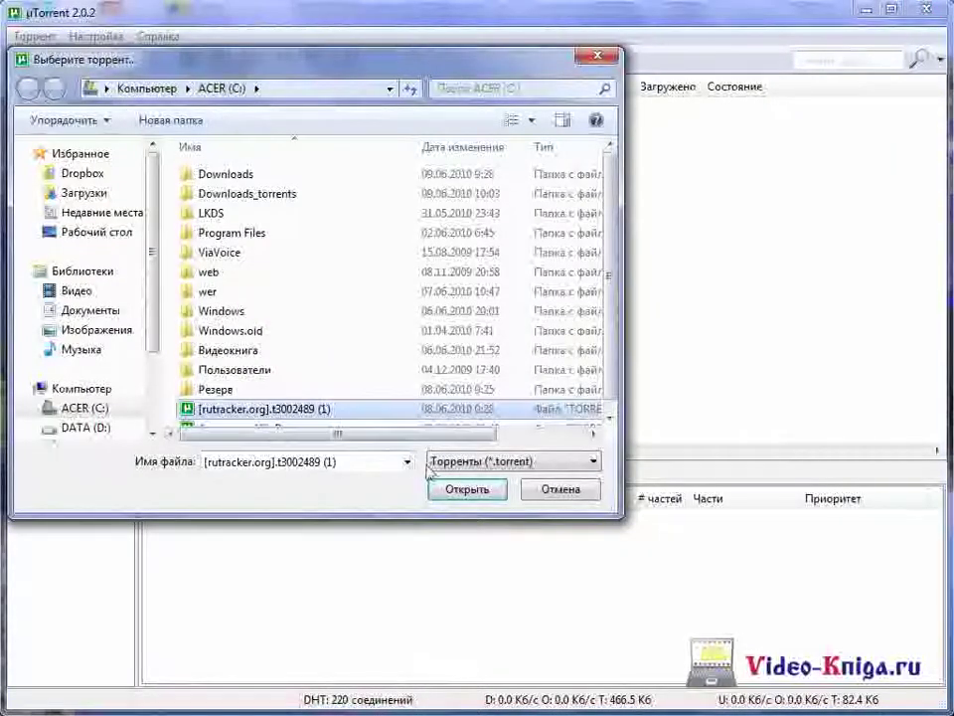
click(467, 490)
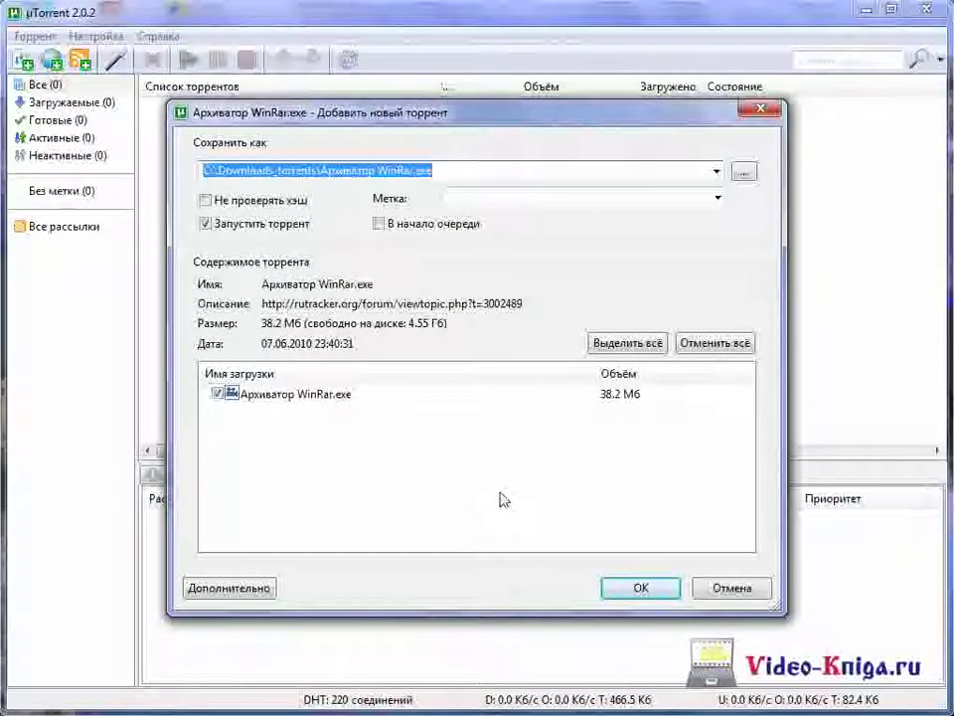
Step: Set the torrent's save location to C:\Архиватор WinRar.exe and add it to µTorrent
click(740, 174)
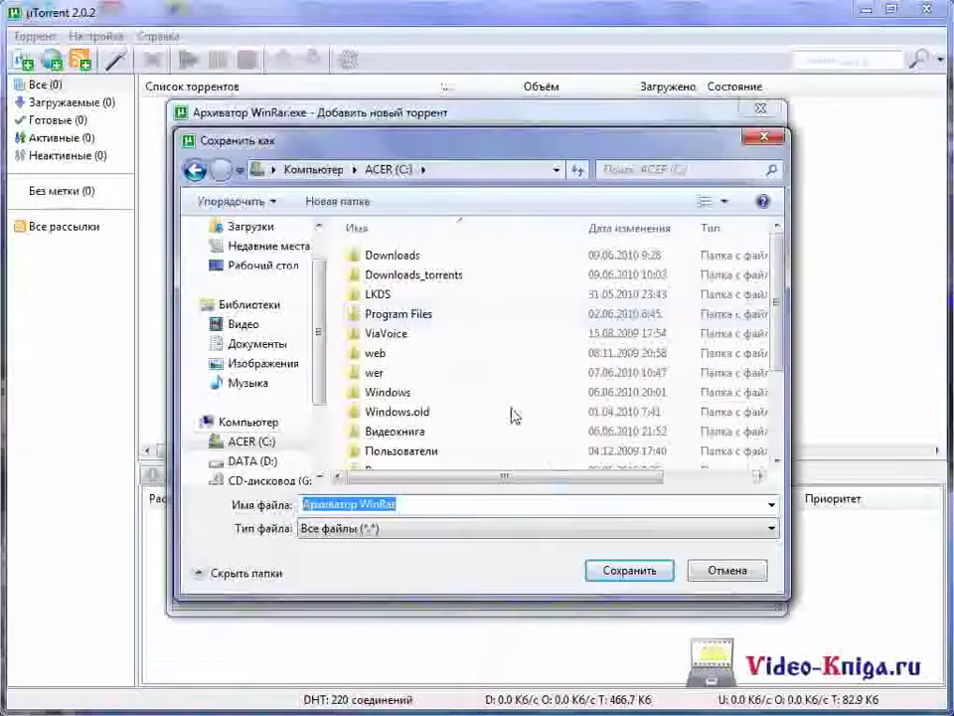
click(616, 571)
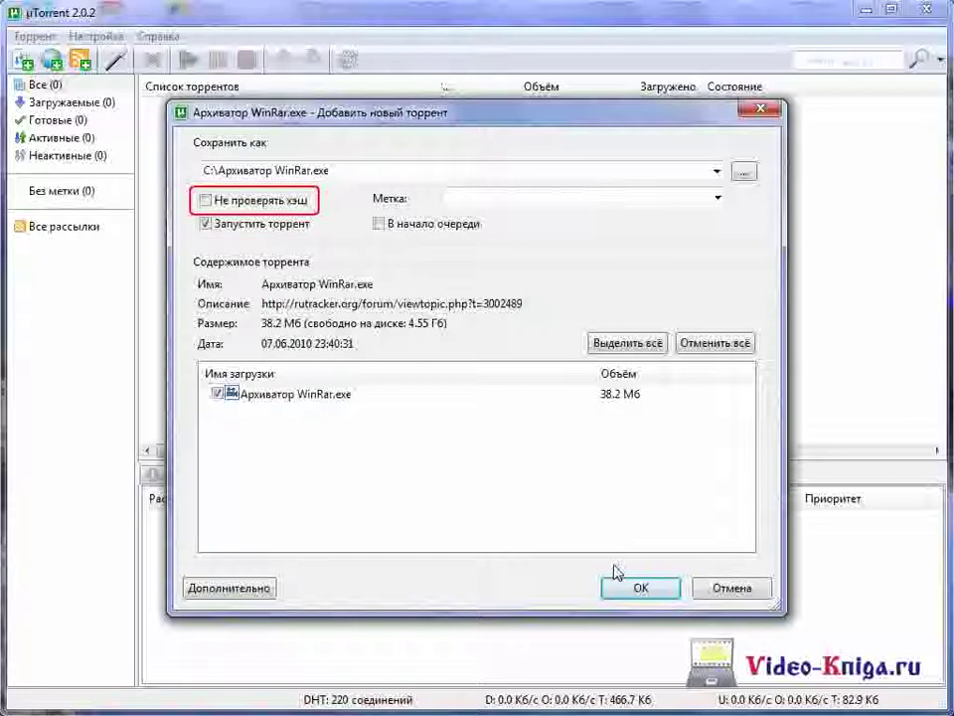
click(660, 590)
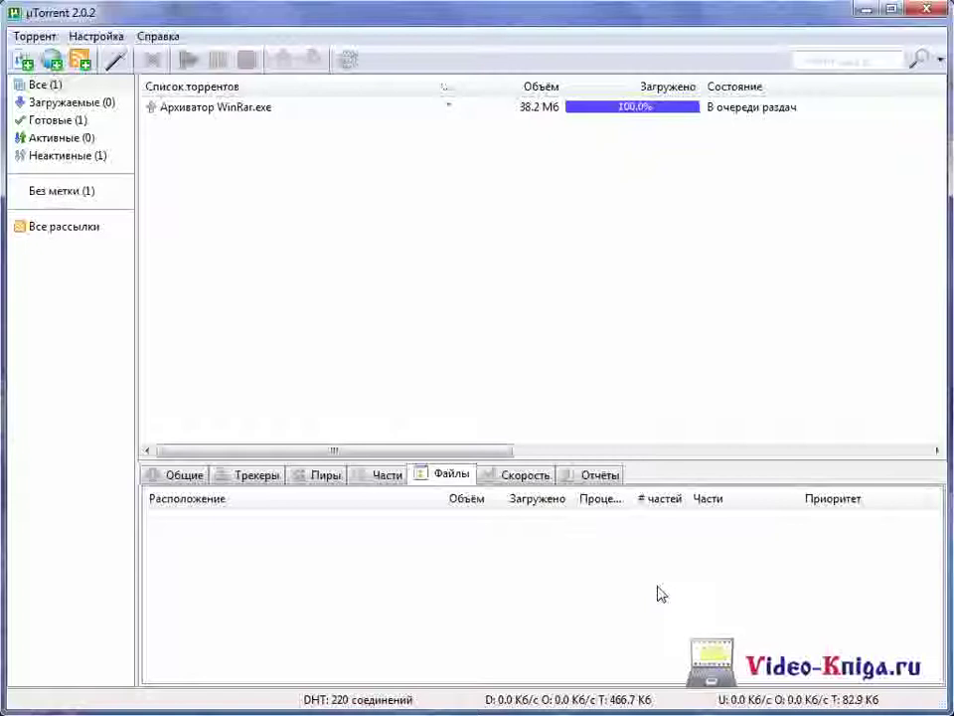
Step: Force-start the Архиватор WinRar.exe torrent and open the release's detailed peer statistics on rutracker.org
right_click(281, 108)
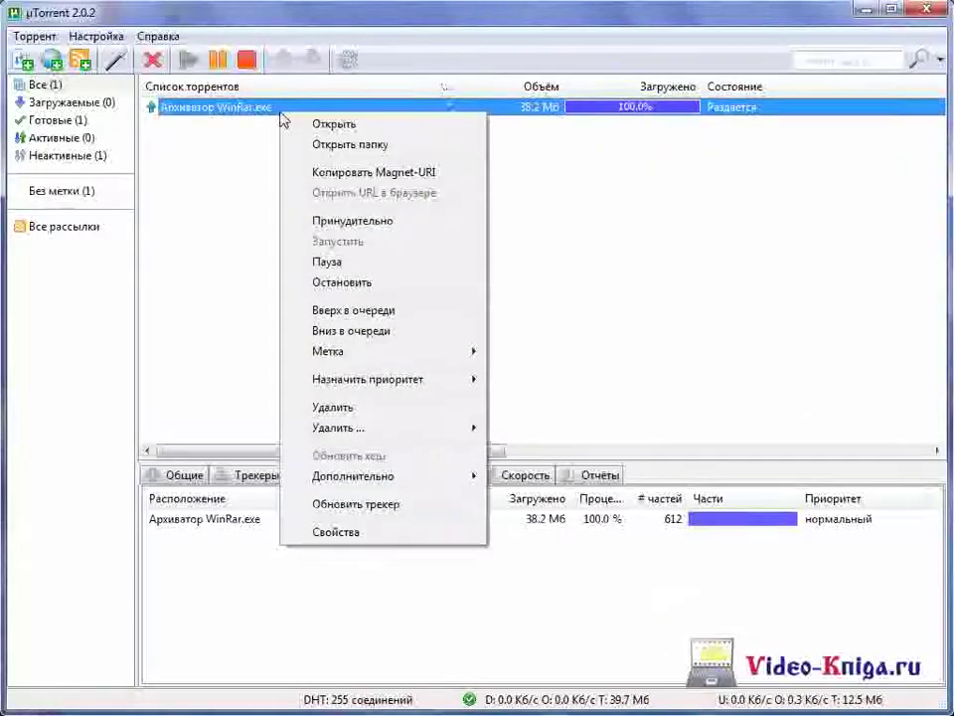
click(308, 223)
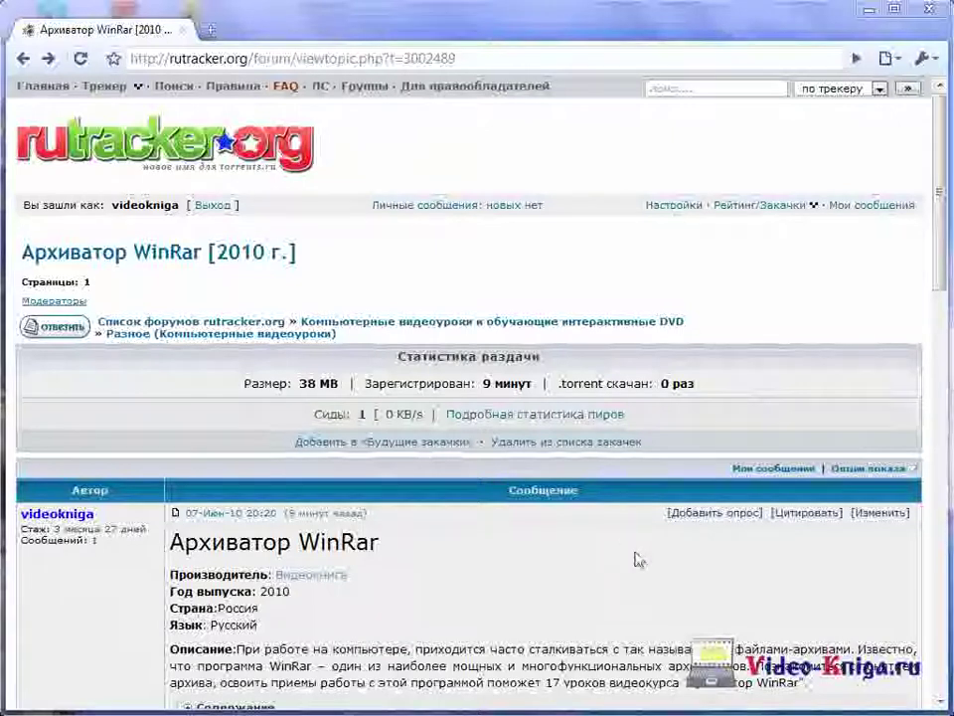
click(546, 416)
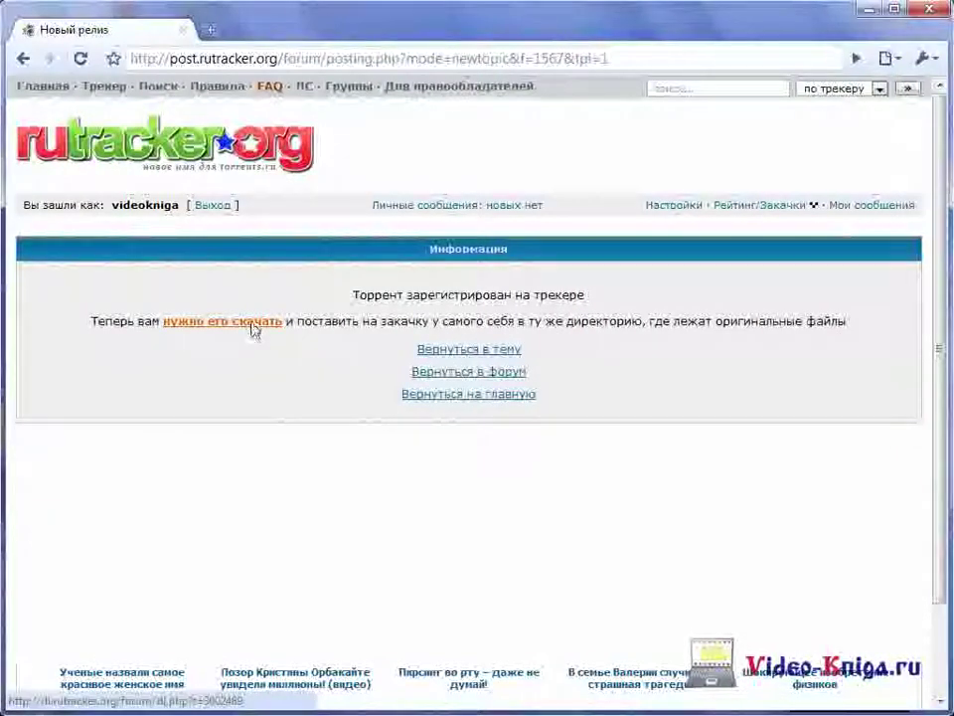
Step: Download the registered torrent from rutracker.org and open [rutracker.org].t3002489 (1) from drive C: in BitComet
click(253, 323)
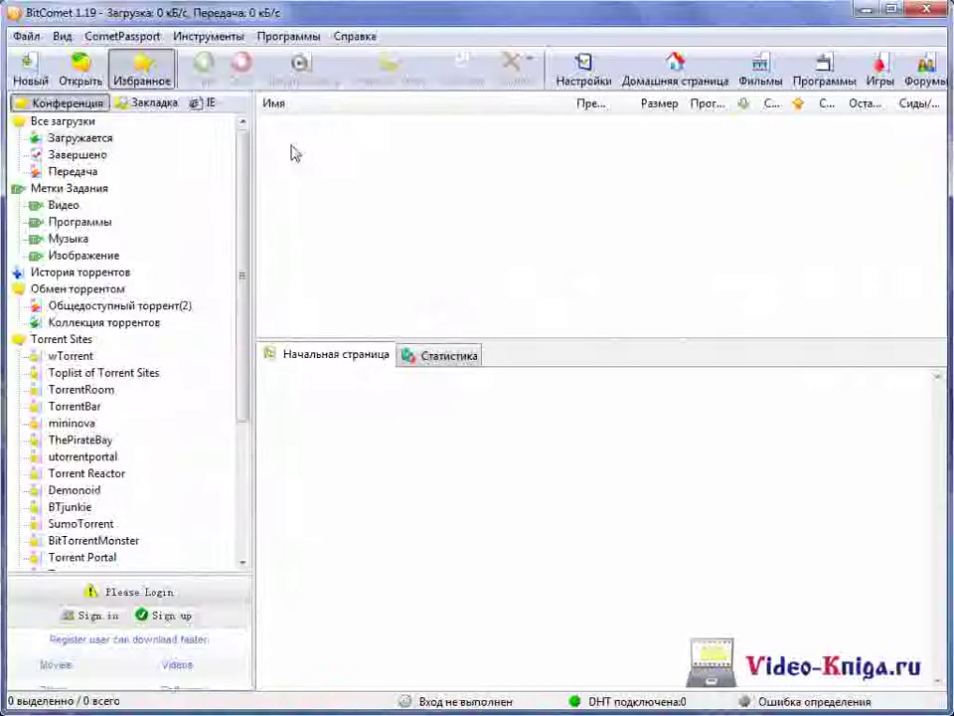
click(28, 37)
click(42, 58)
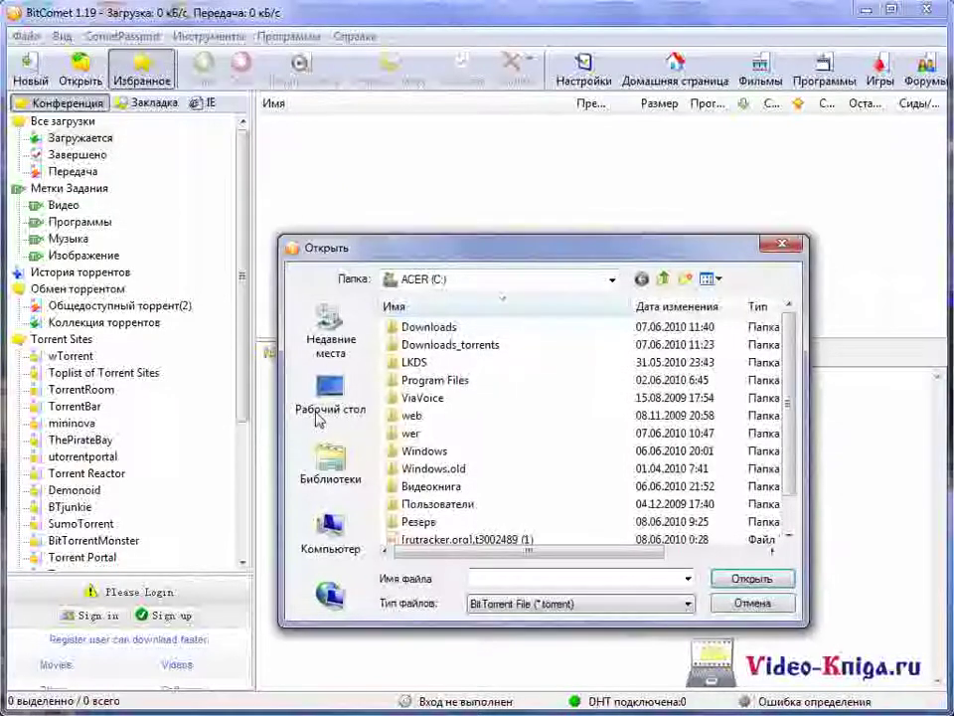
click(410, 541)
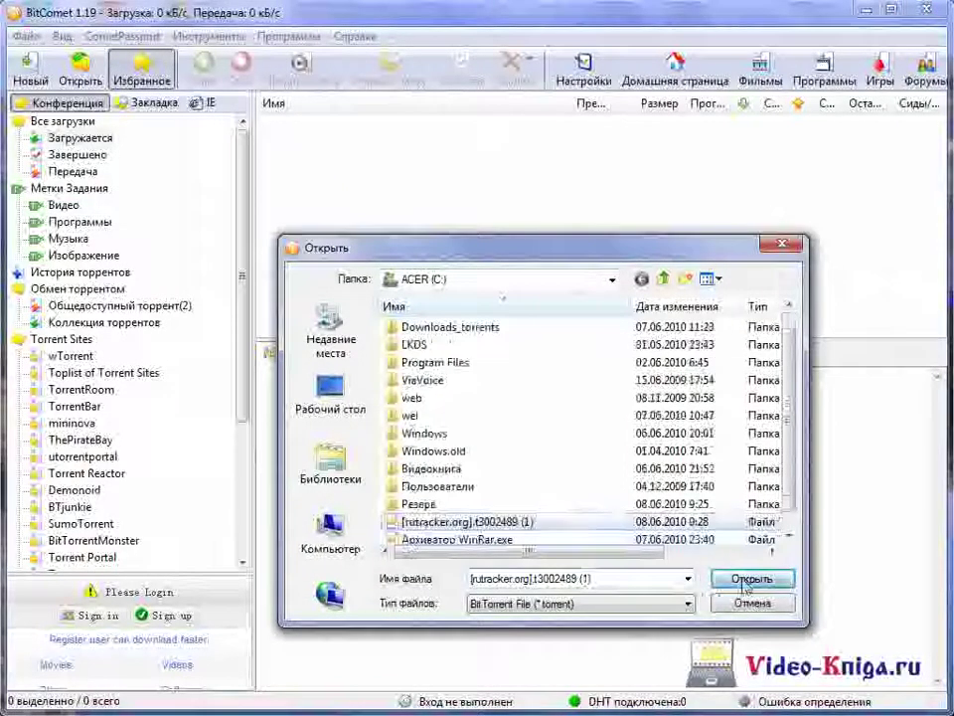
click(752, 579)
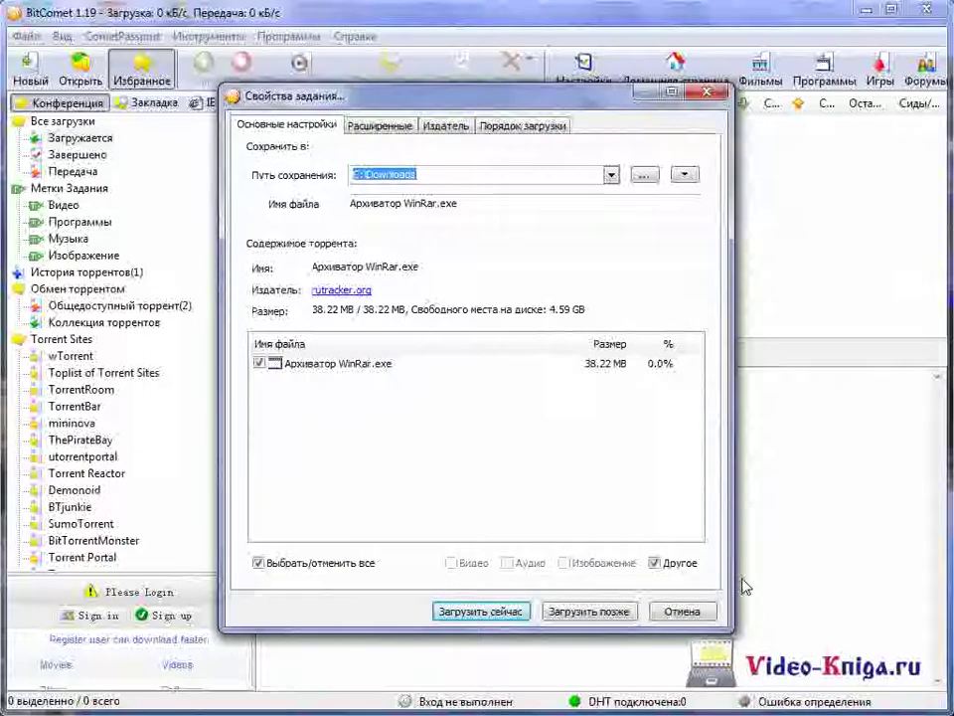
Step: Start the BitComet task immediately with C:\ as its save path, and open the release's detailed peer statistics on rutracker.org
click(644, 176)
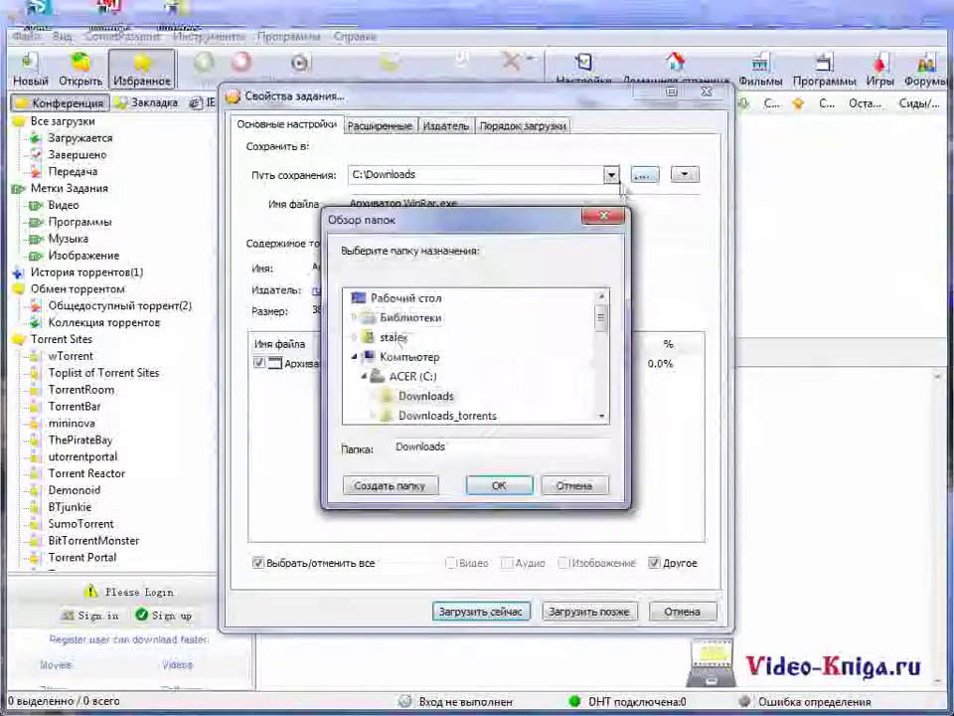
click(396, 378)
click(499, 486)
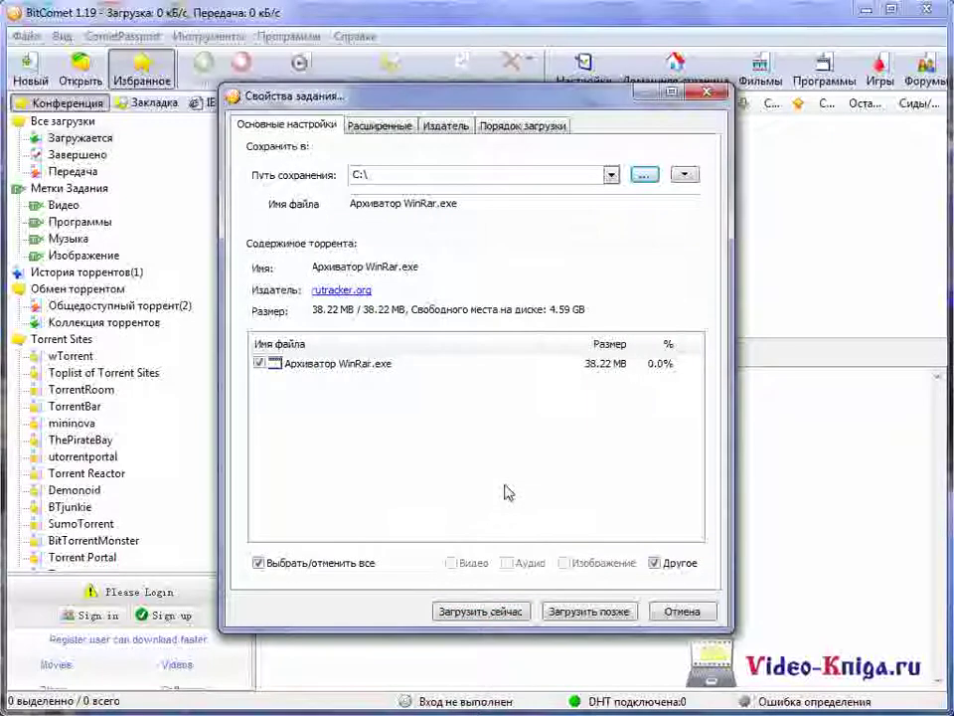
click(517, 611)
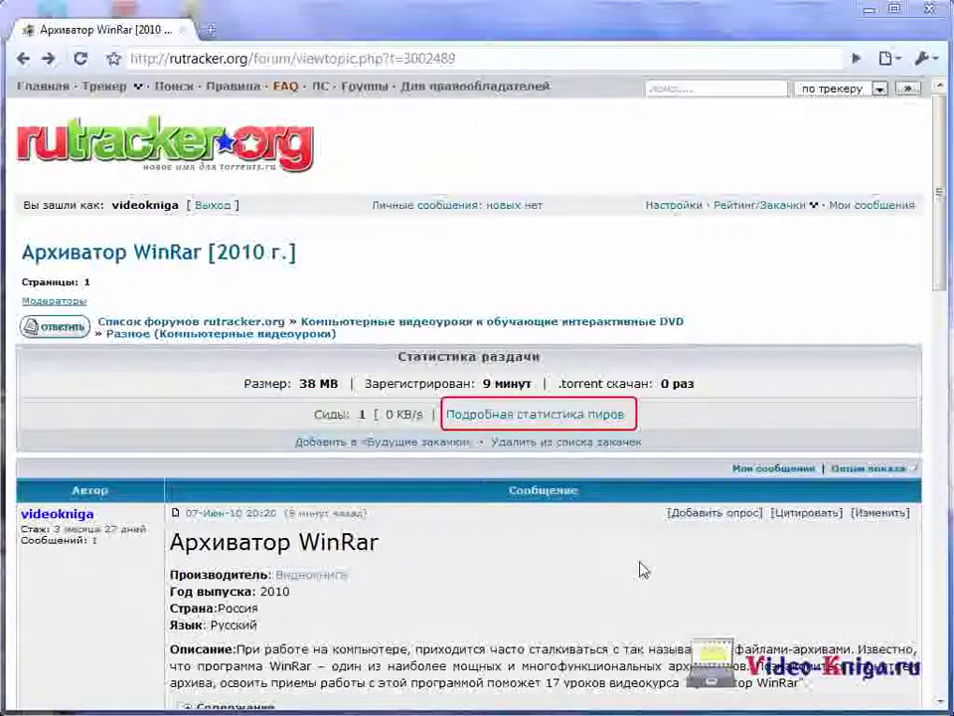
click(547, 415)
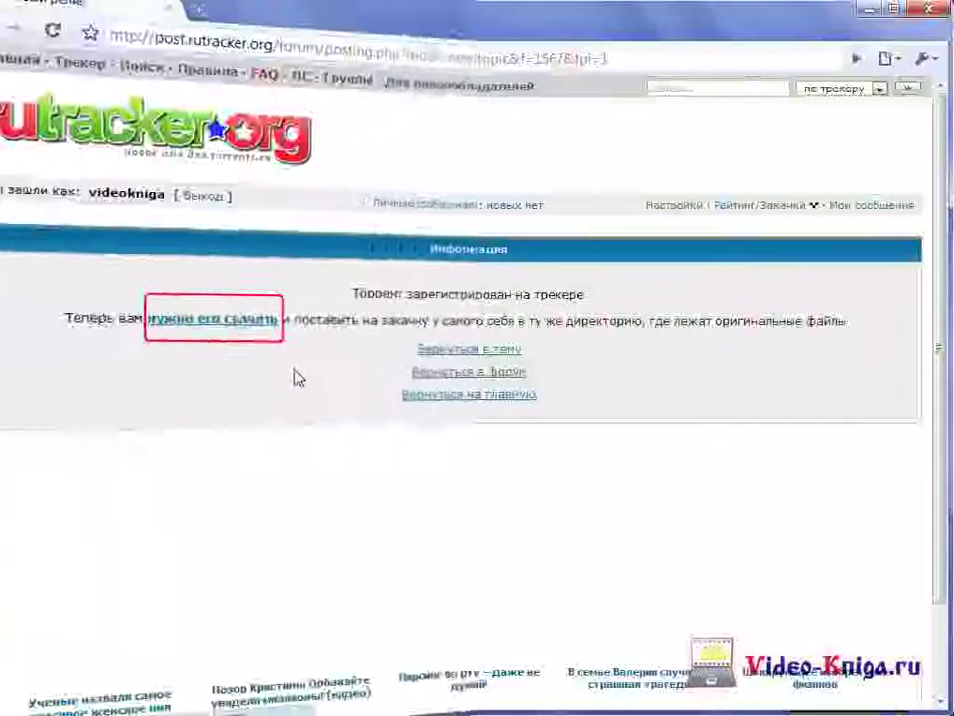
Step: Download the registered torrent from rutracker.org and open [rutracker.org].t3002489 (1) from drive C: in BitSpirit
click(254, 330)
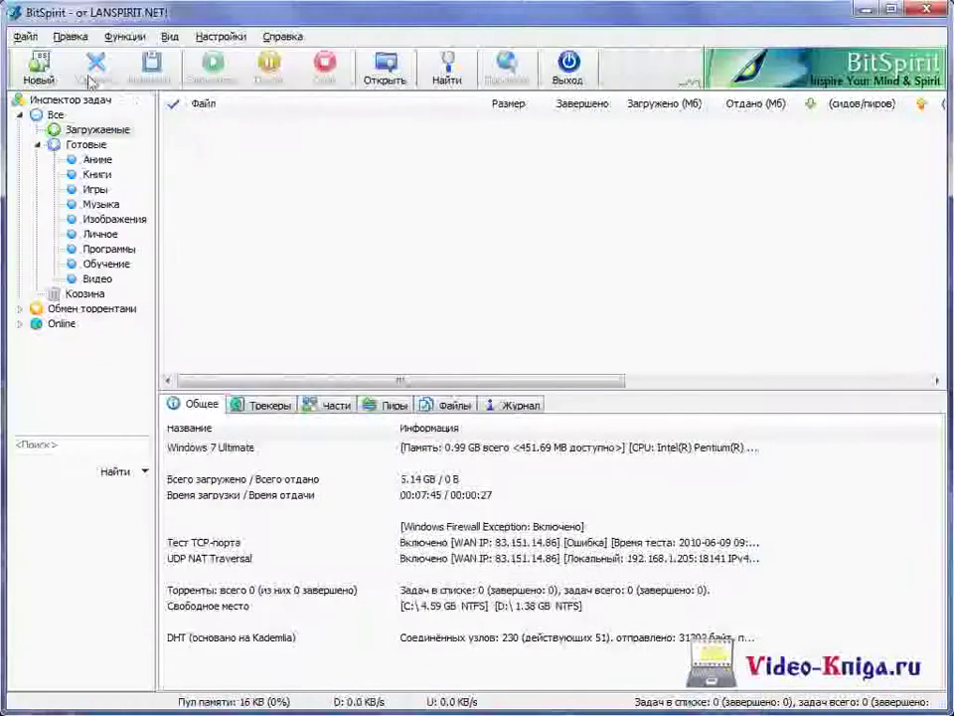
click(25, 37)
click(40, 57)
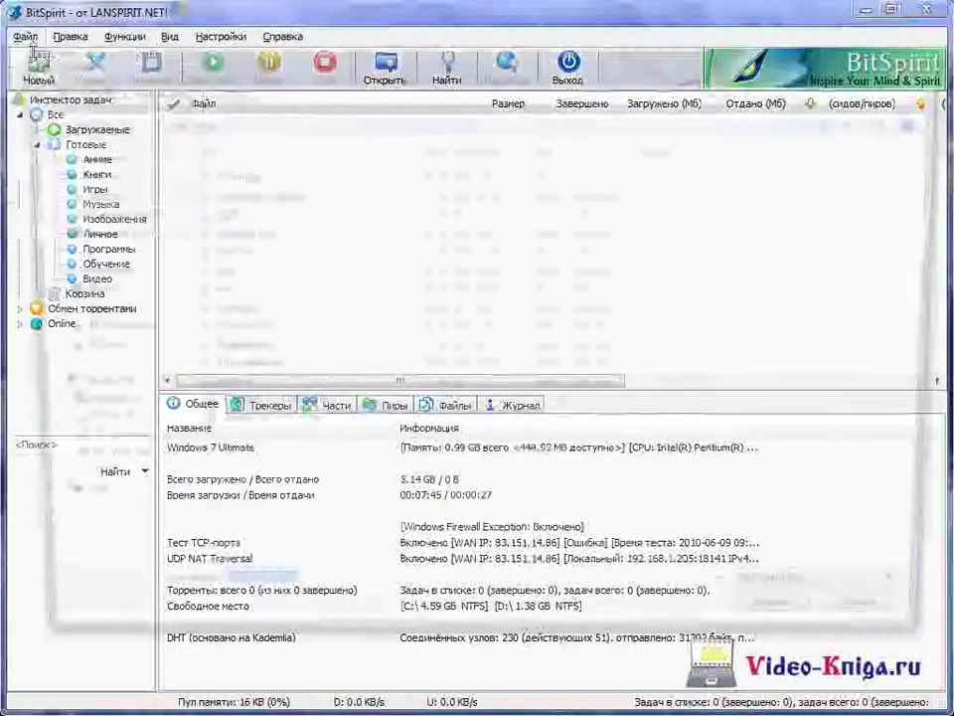
click(273, 409)
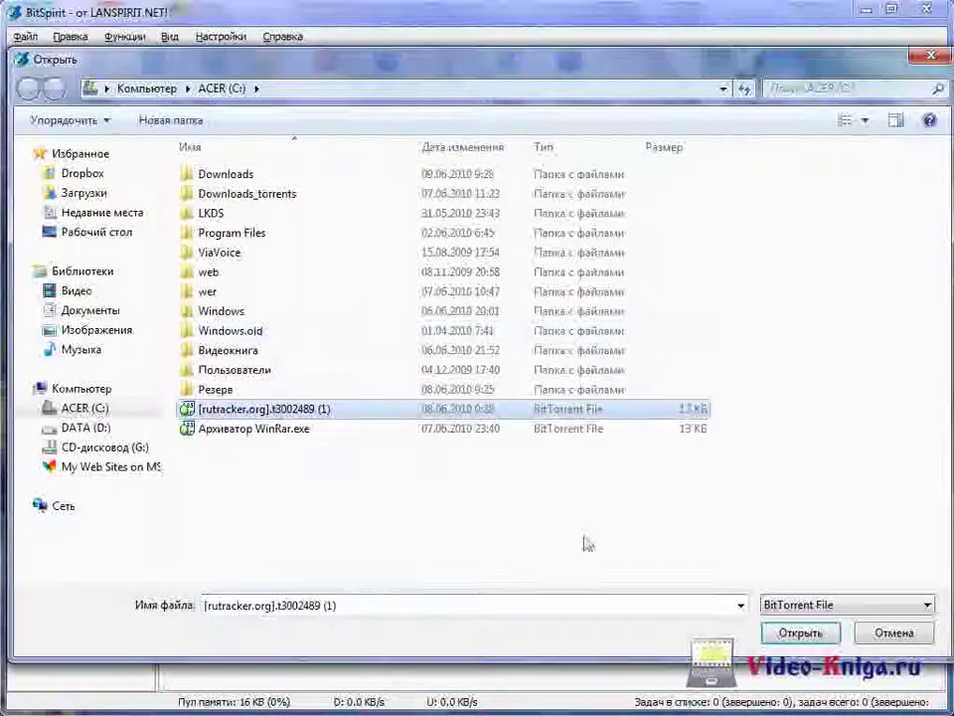
click(785, 634)
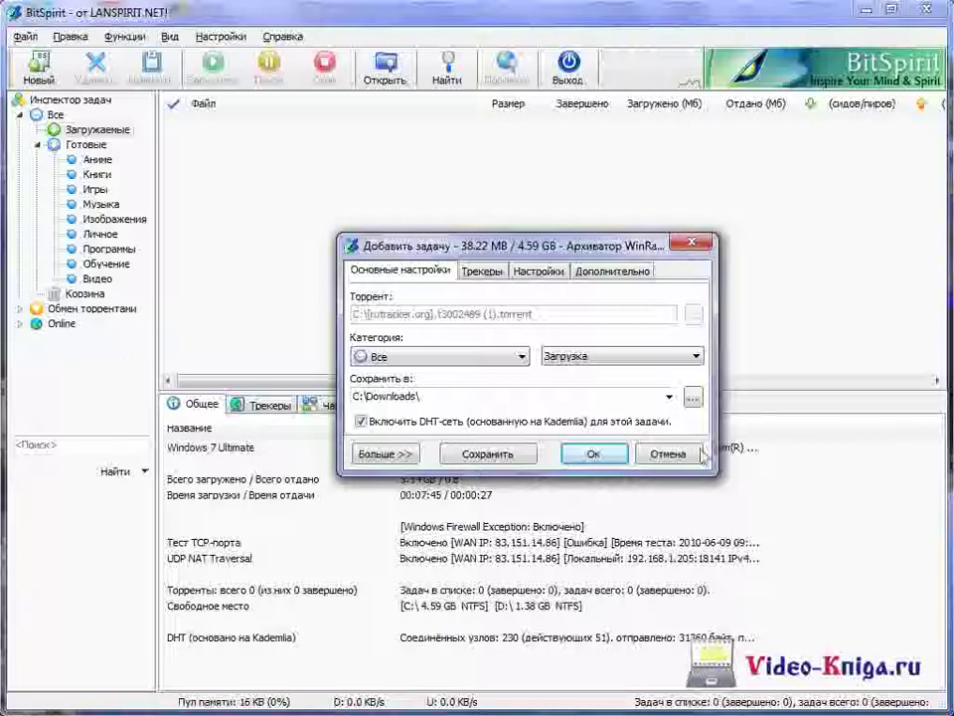
Step: Add the BitSpirit task with C:\ as its save folder, and open the release's detailed peer statistics on rutracker.org
click(693, 396)
click(437, 374)
click(524, 483)
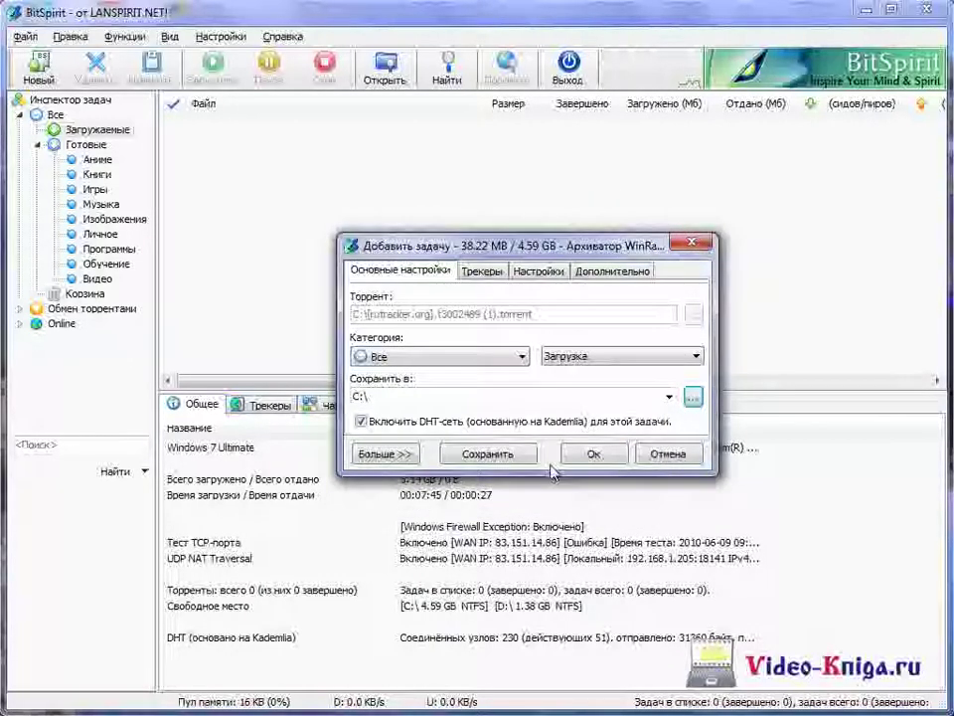
click(604, 456)
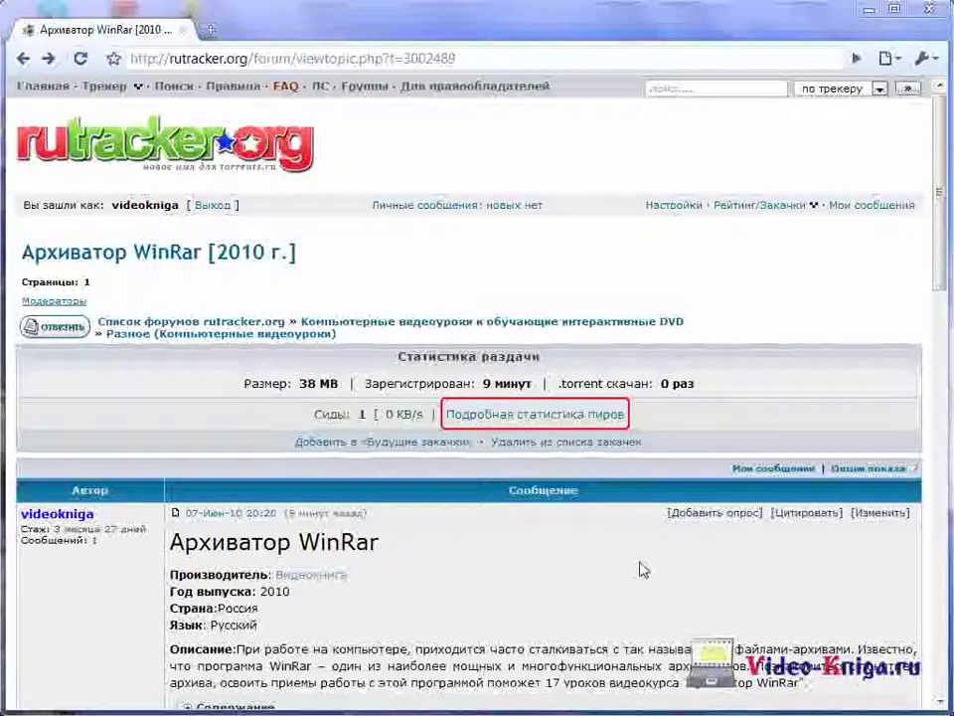
click(546, 417)
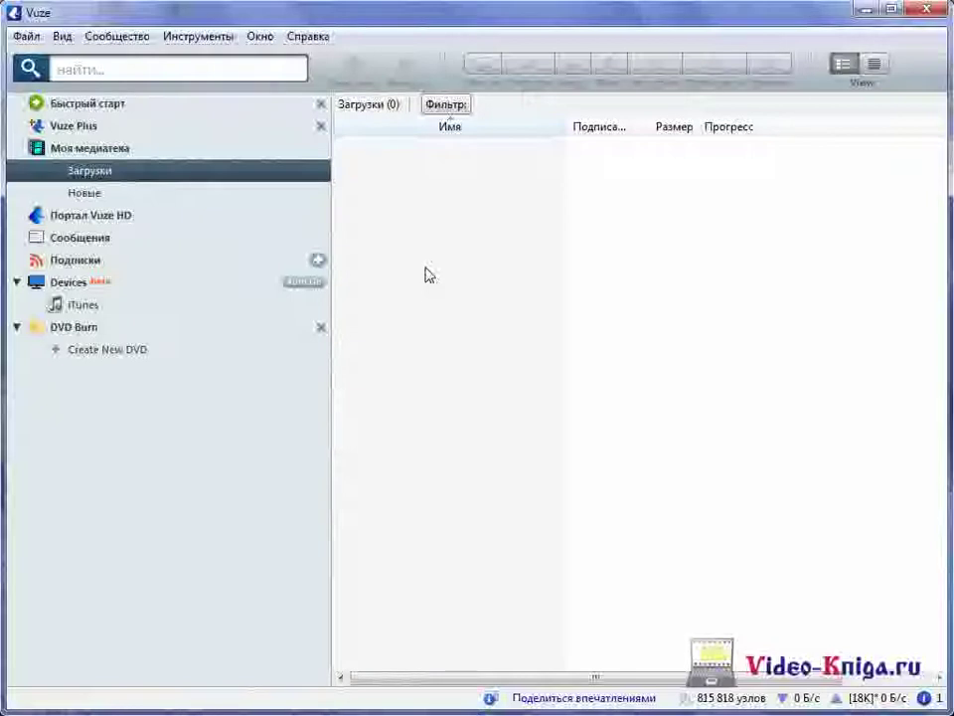
Step: Switch to Vuze and add the Архиватор WinRar.exe torrent file from drive C: to the torrents for opening
click(25, 38)
mouse_move(40, 57)
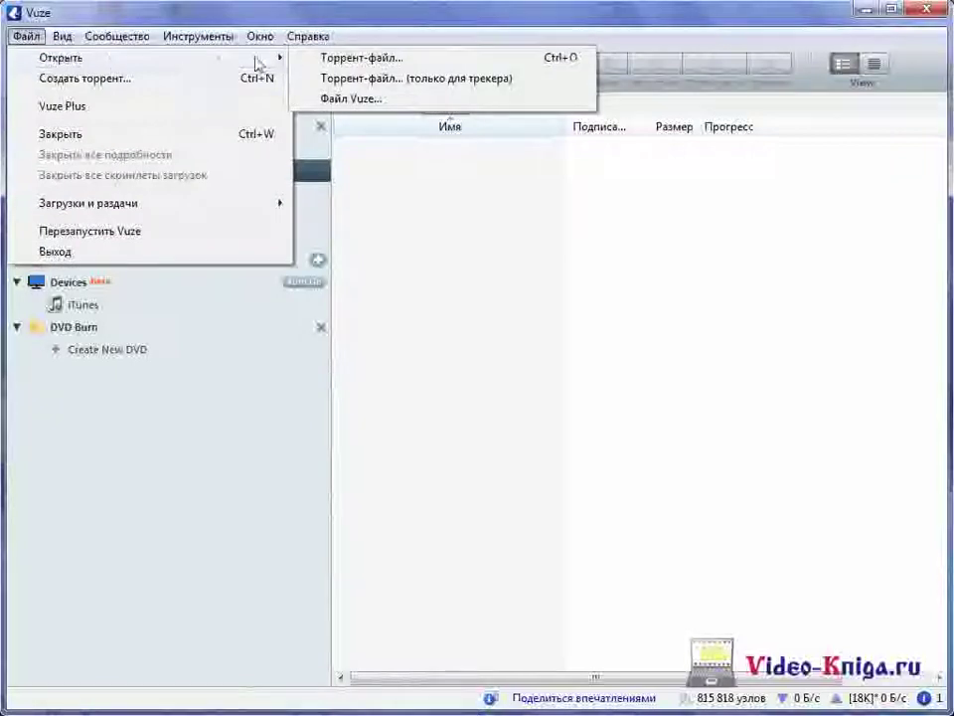
click(298, 59)
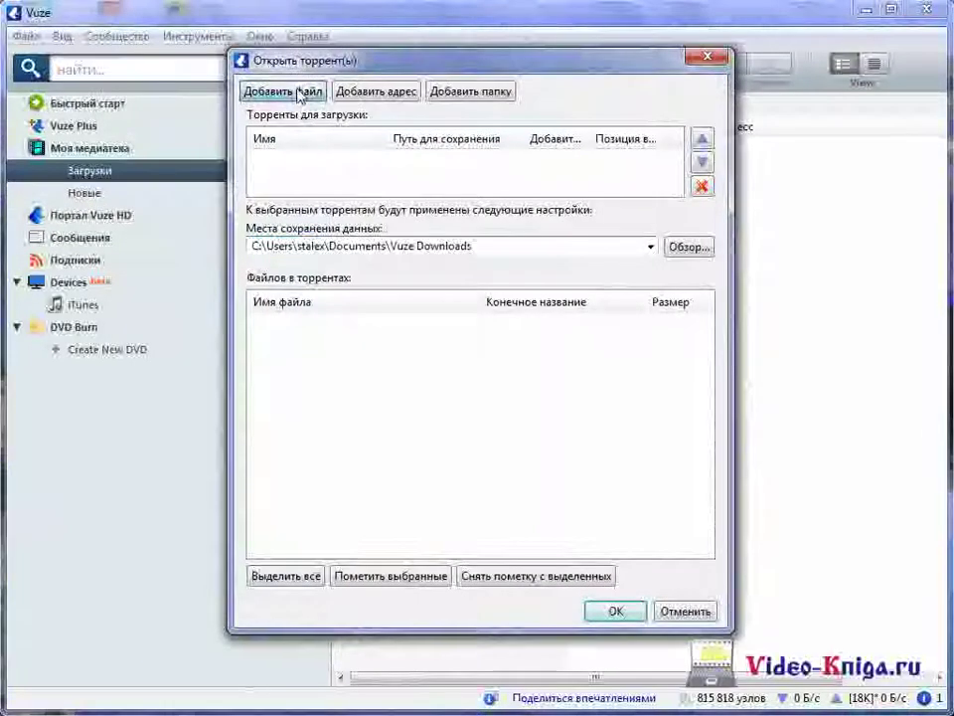
click(296, 92)
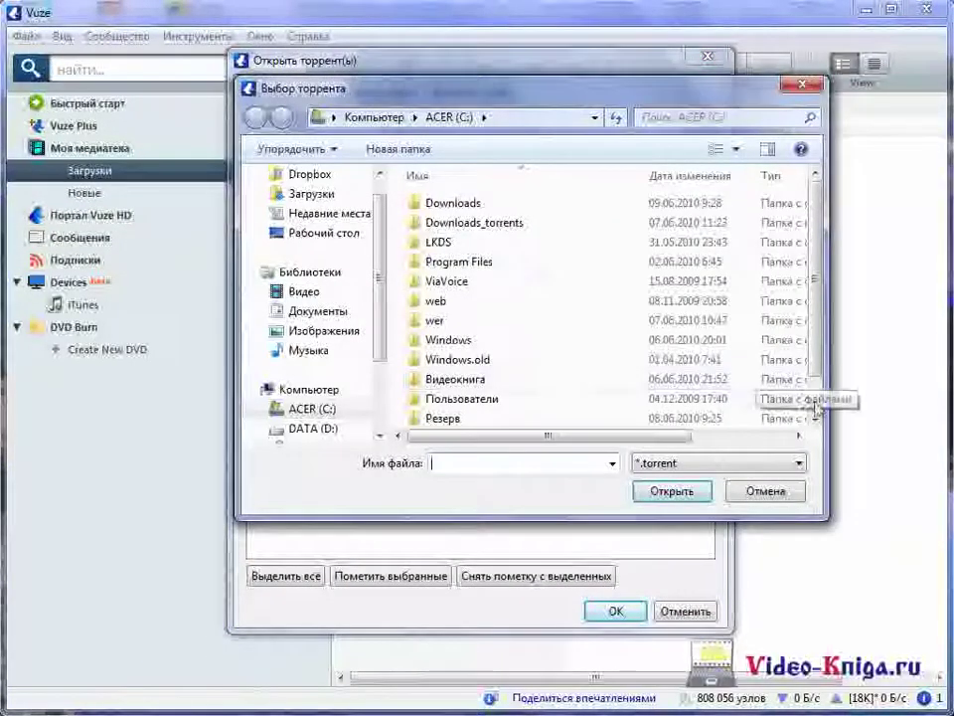
scroll(812, 410, down, 1)
click(785, 398)
click(684, 492)
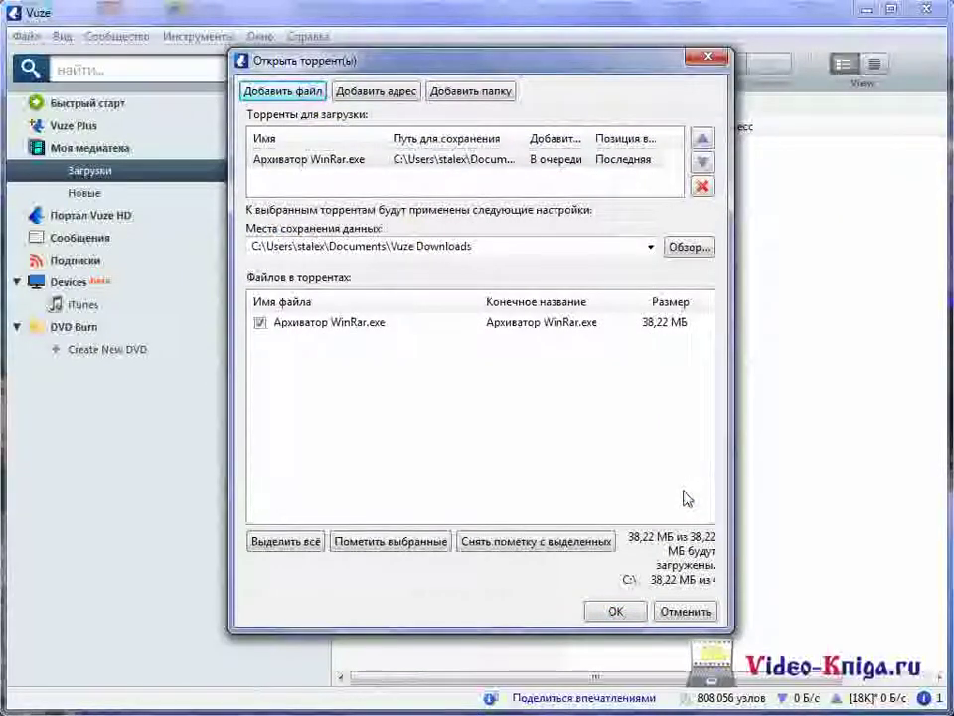
Step: Set the data save location of the Vuze torrent to the root of drive C:
click(686, 248)
drag(634, 309, 628, 393)
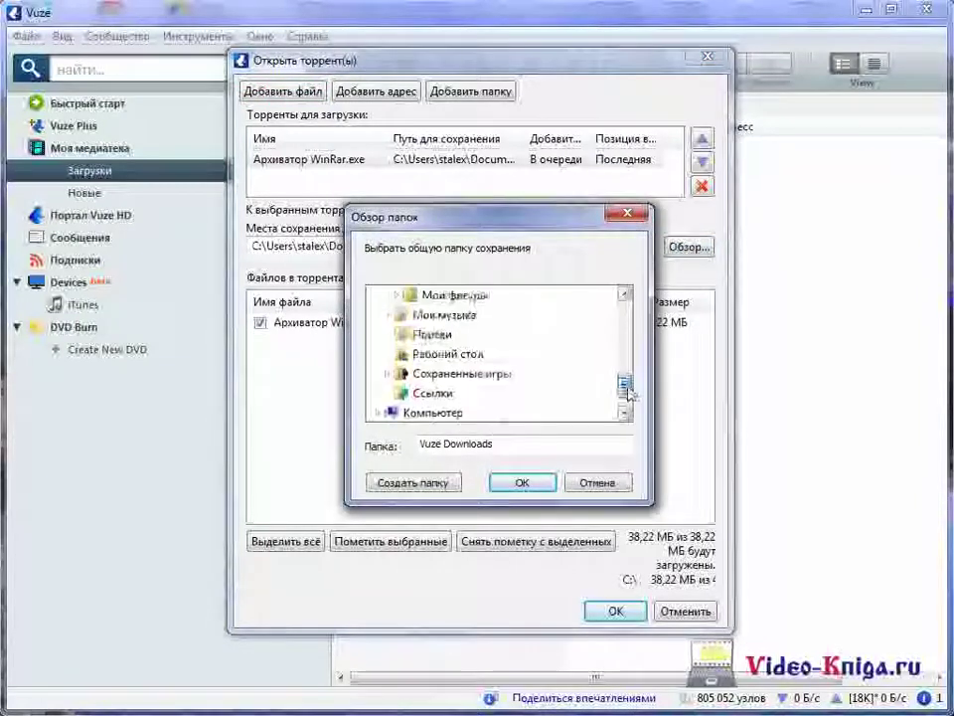
click(429, 396)
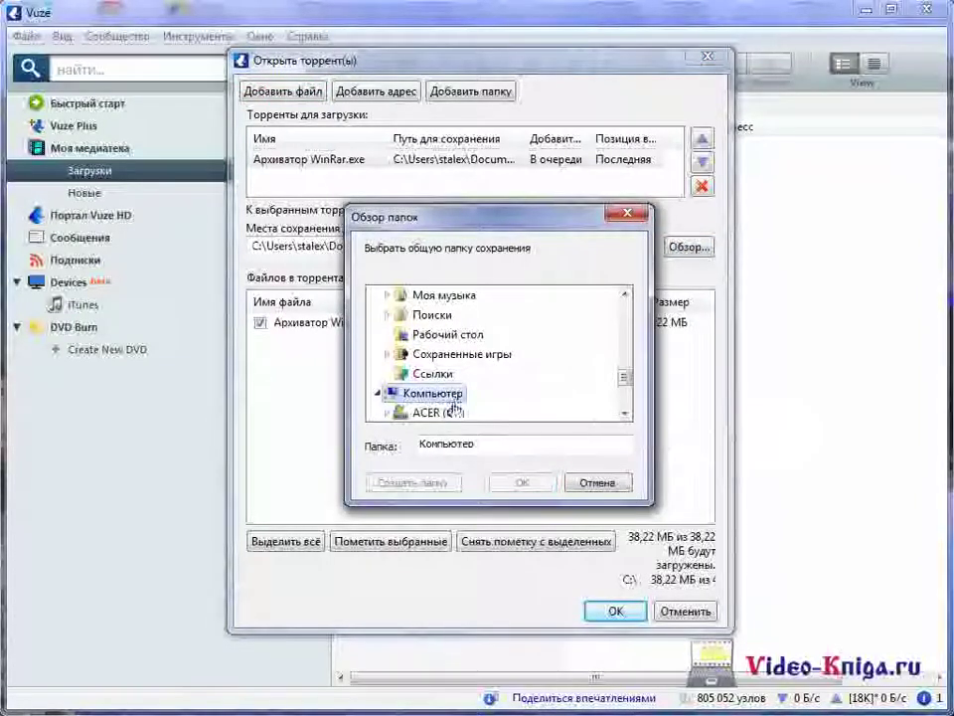
click(438, 411)
click(522, 482)
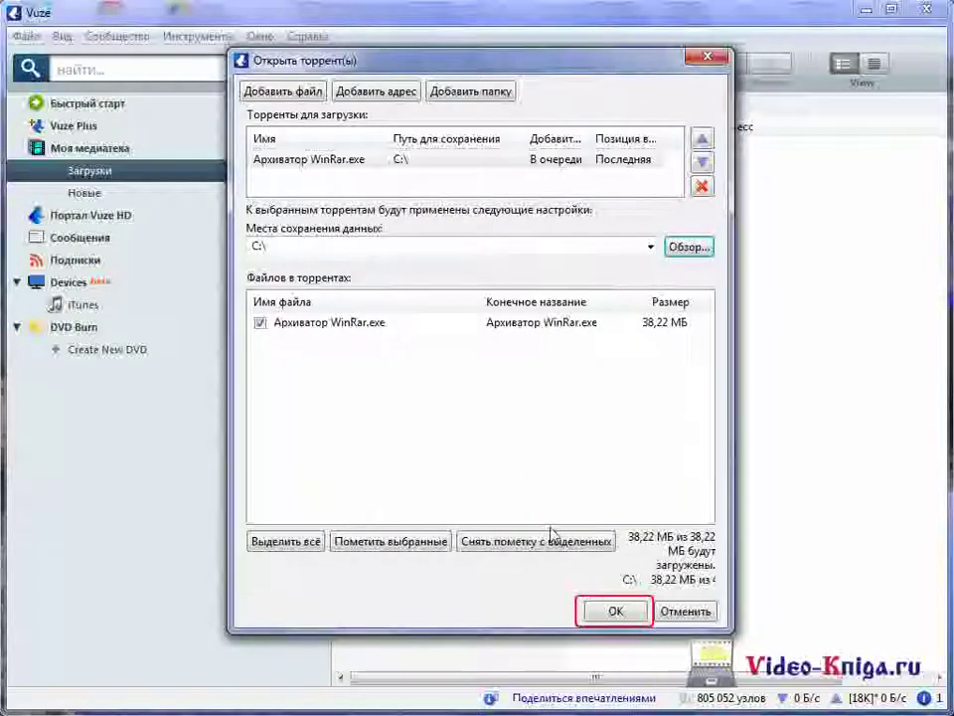
Step: Open the torrent in Vuze, agree to use the existing files, and show the Новые list of the media library
click(618, 613)
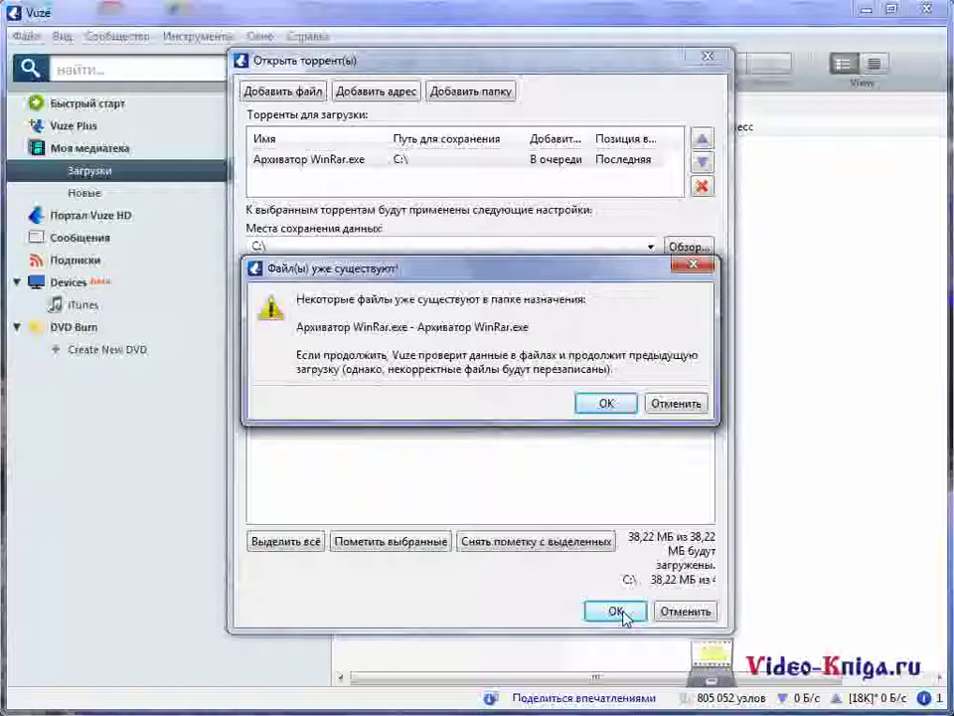
click(618, 403)
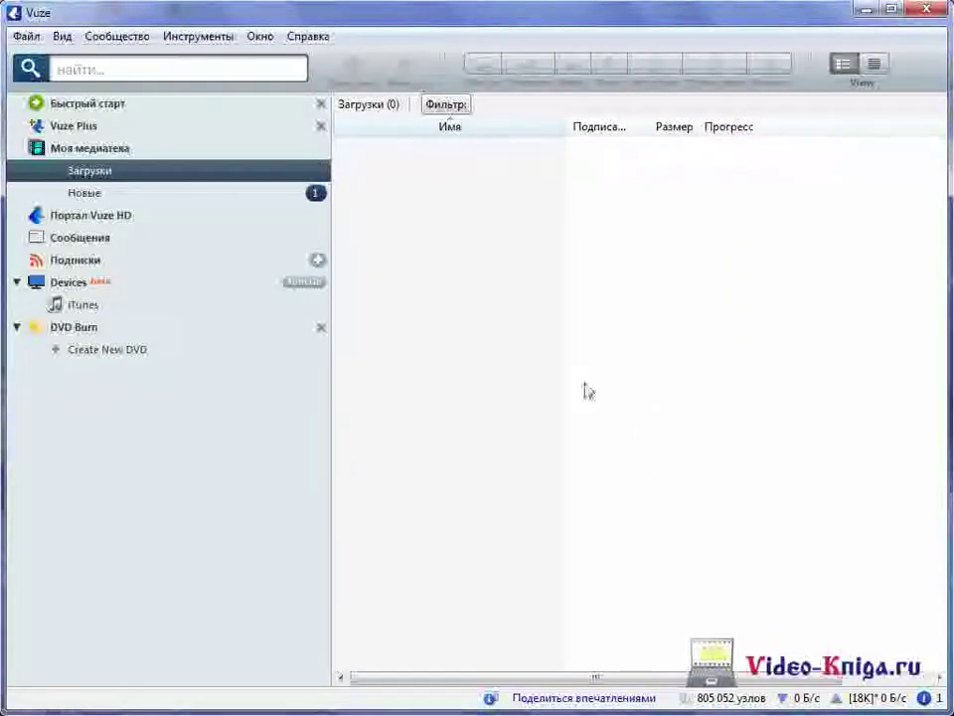
click(251, 197)
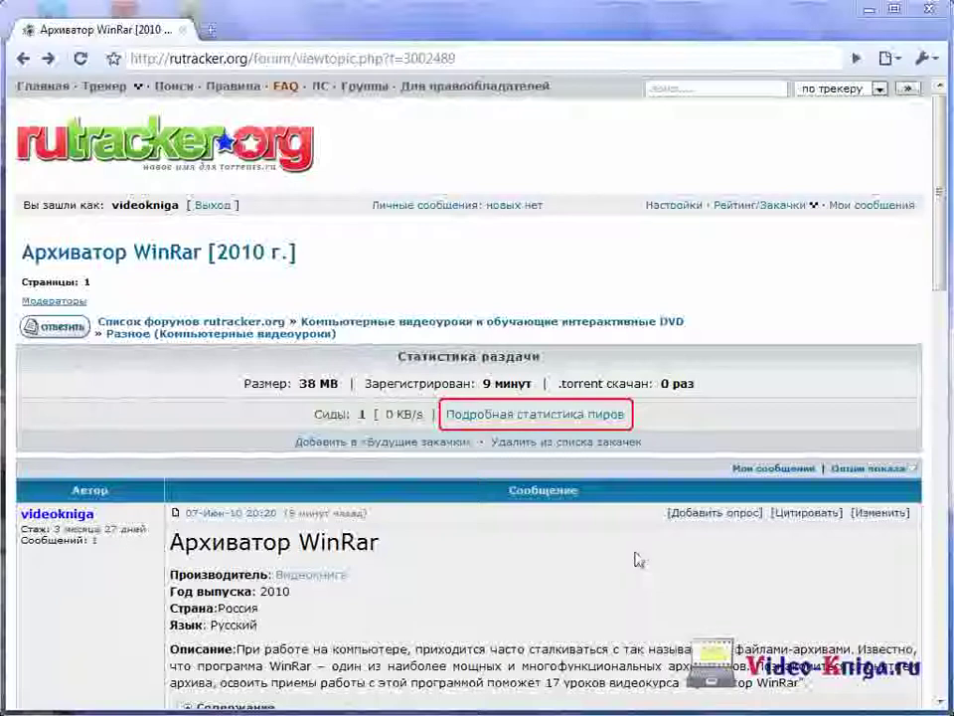
Step: Open the release's detailed peer statistics on rutracker.org, and edit the release post to delete its attached file
click(546, 416)
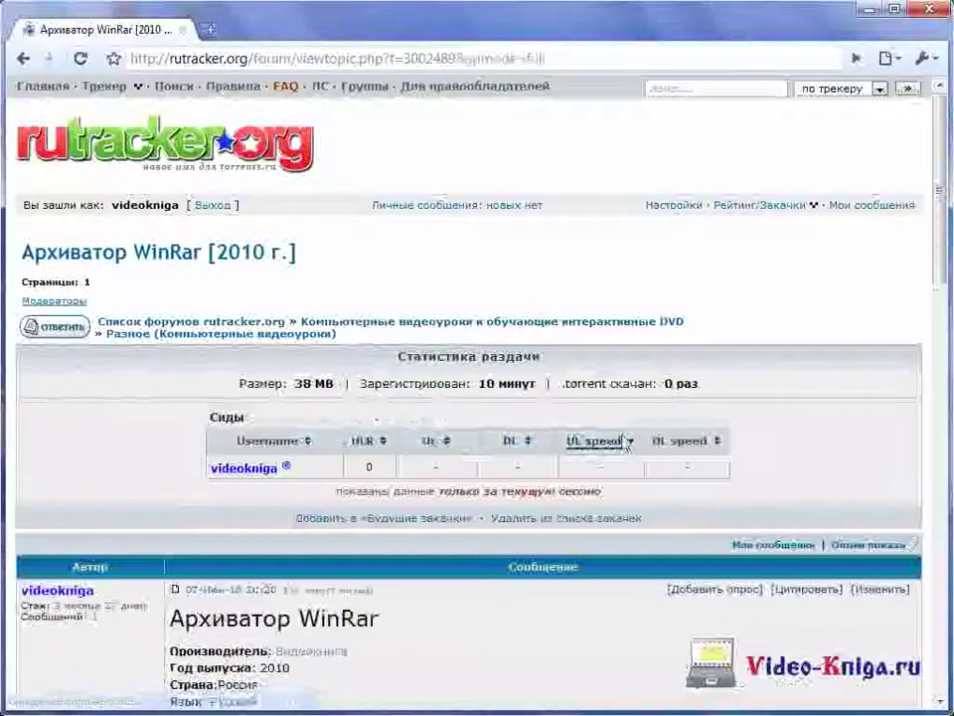
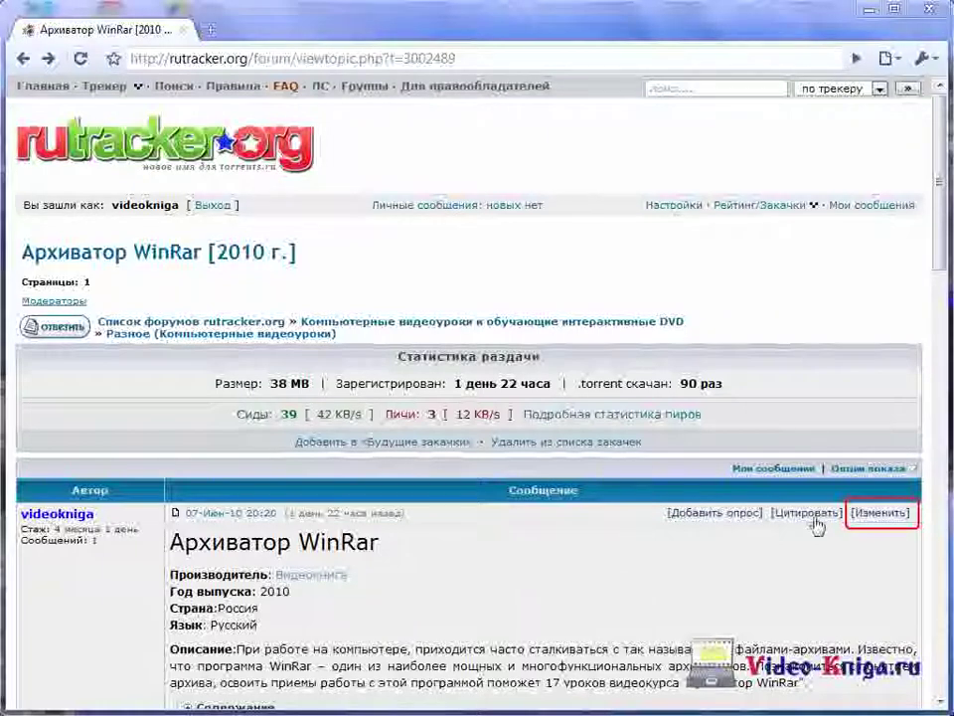
click(881, 515)
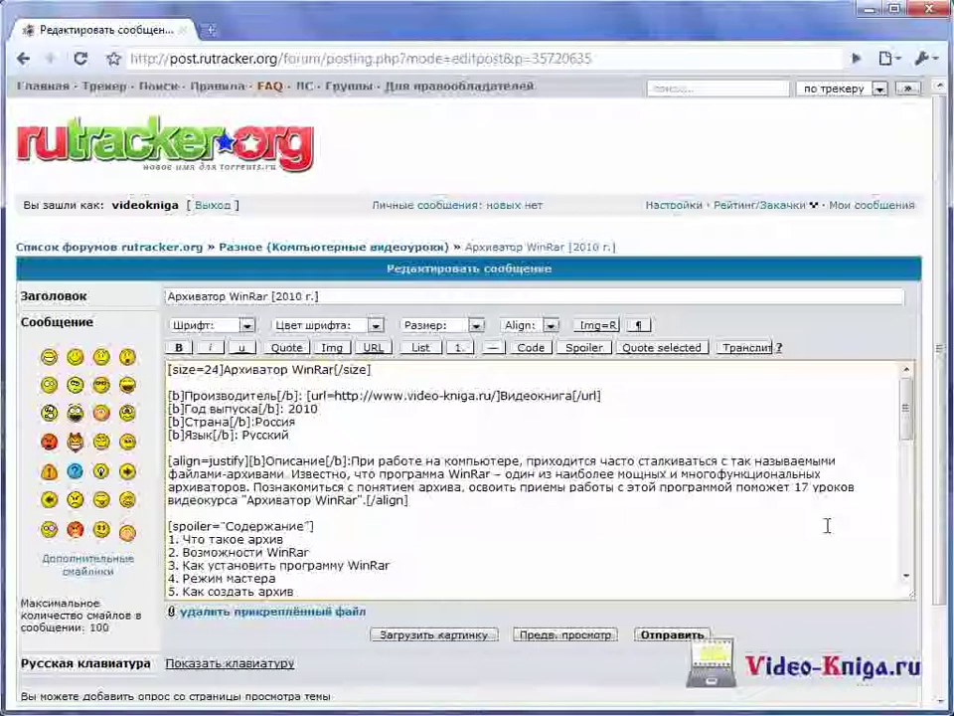
click(348, 614)
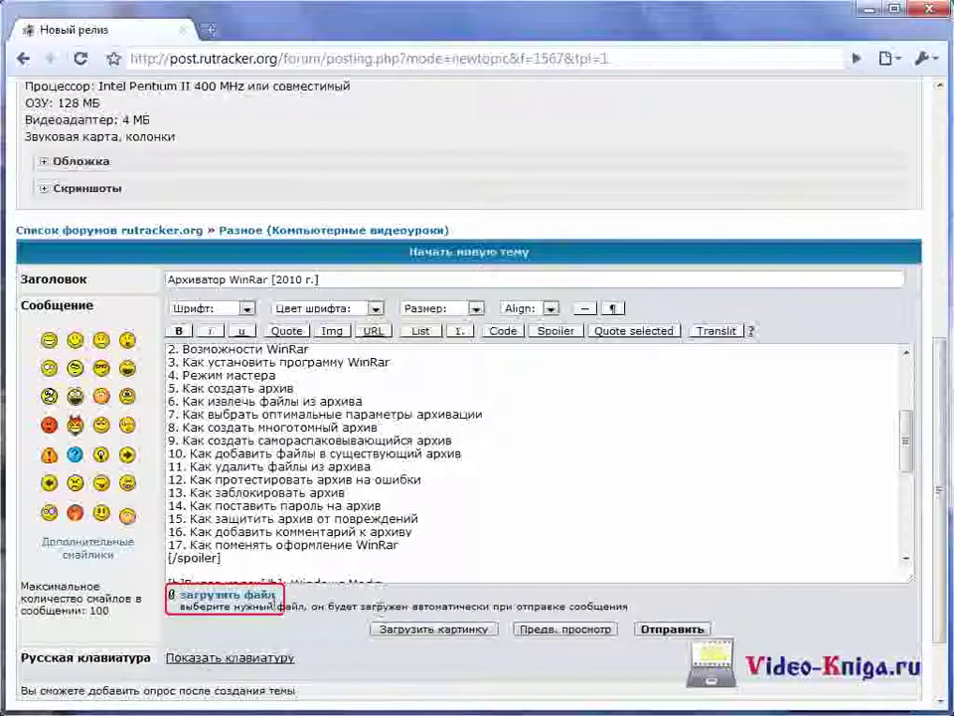
Step: Attach the torrent file Архиватор WinRar.exe from drive C: to the release post
click(229, 594)
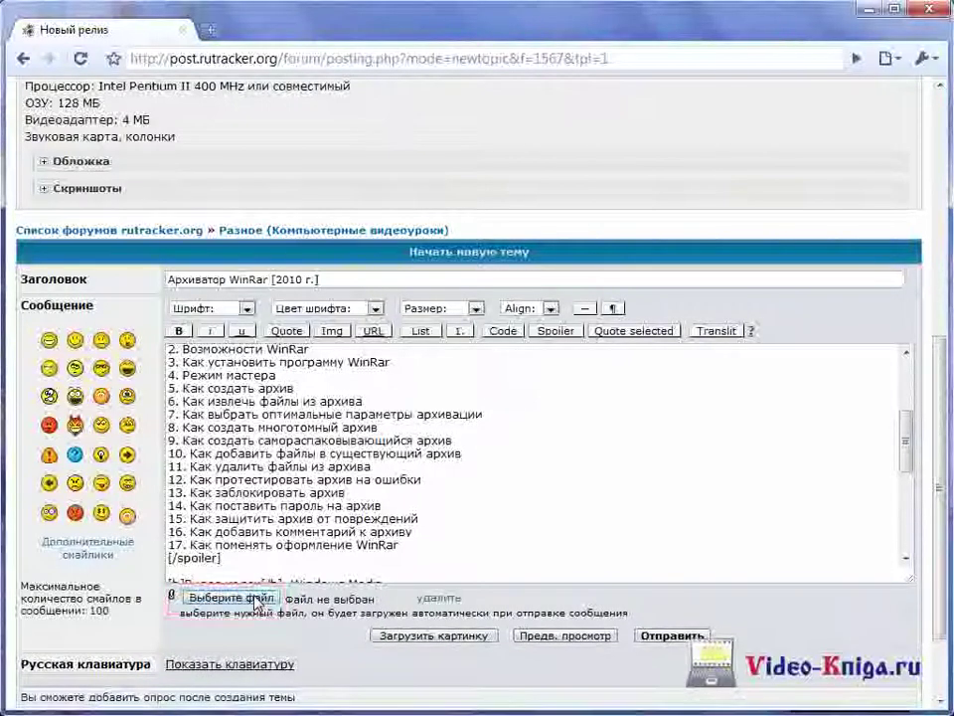
click(256, 599)
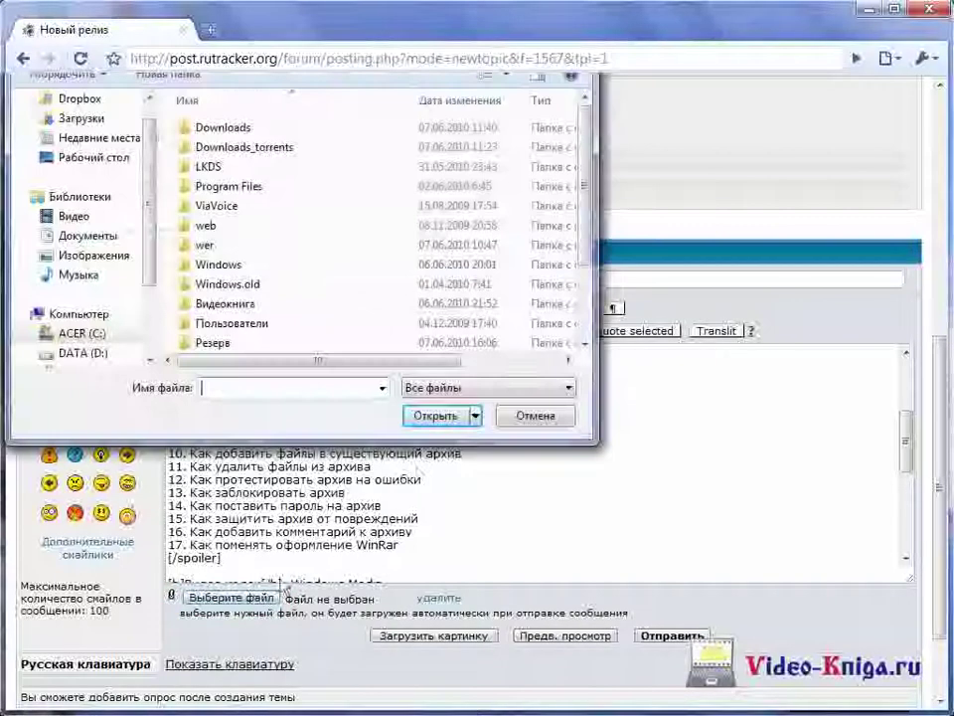
scroll(438, 253, down, 2)
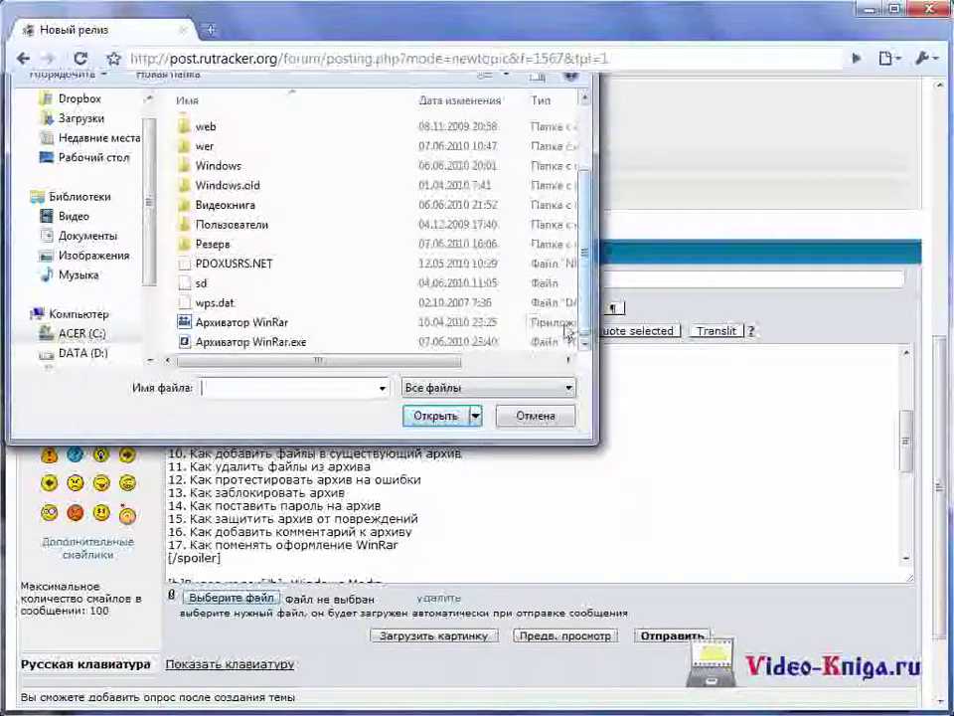
click(324, 342)
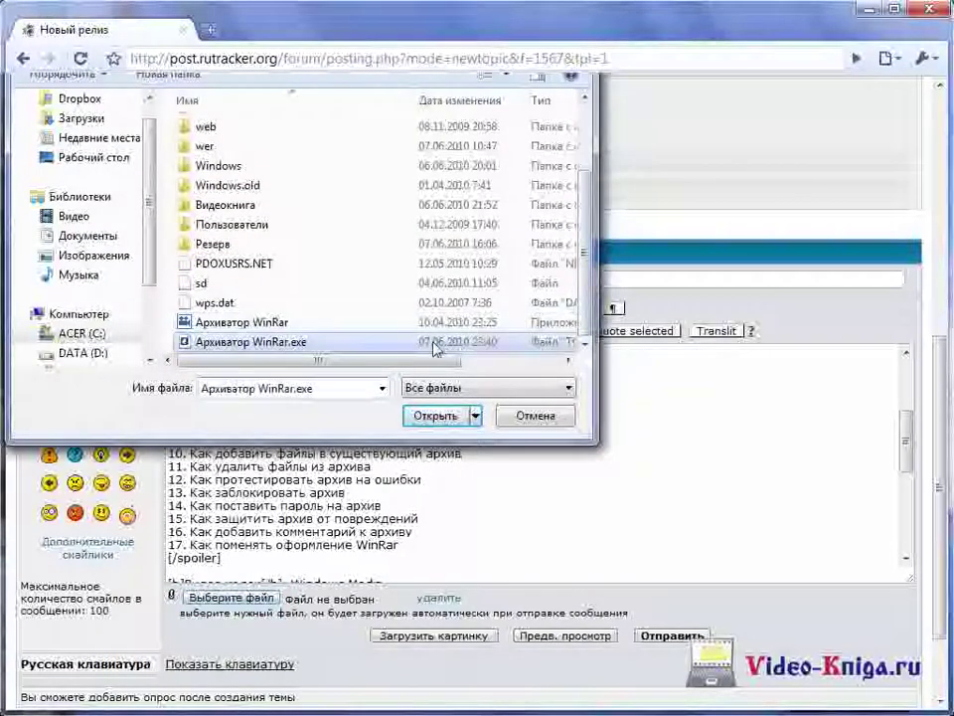
click(435, 416)
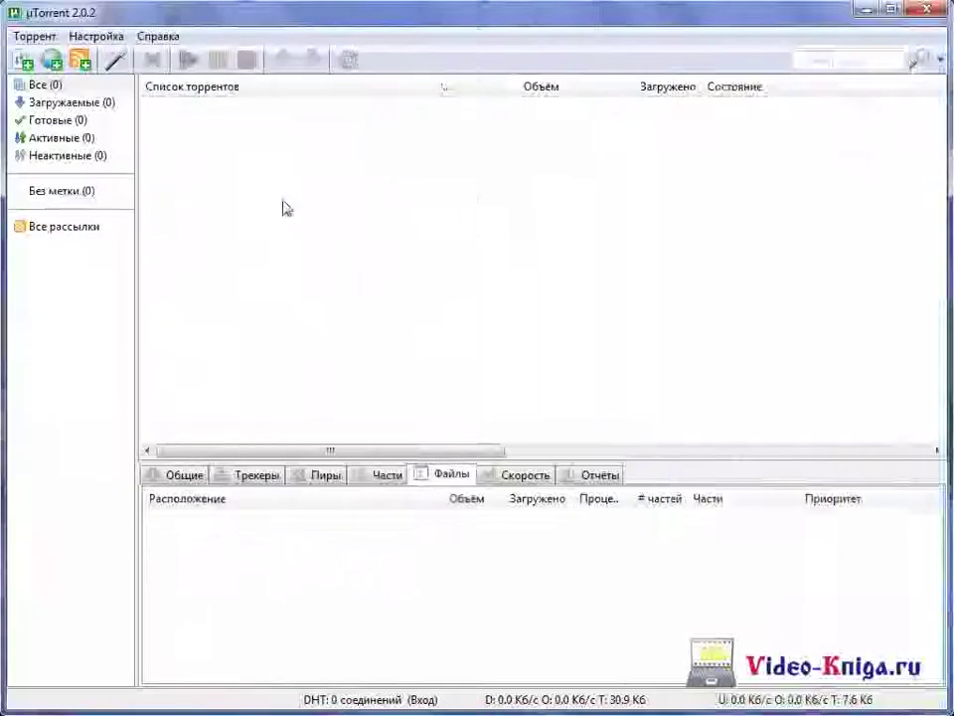
Step: Switch to µTorrent and add the torrent file Архиватор WinRar.exe from drive C:, asking for its save location
click(36, 36)
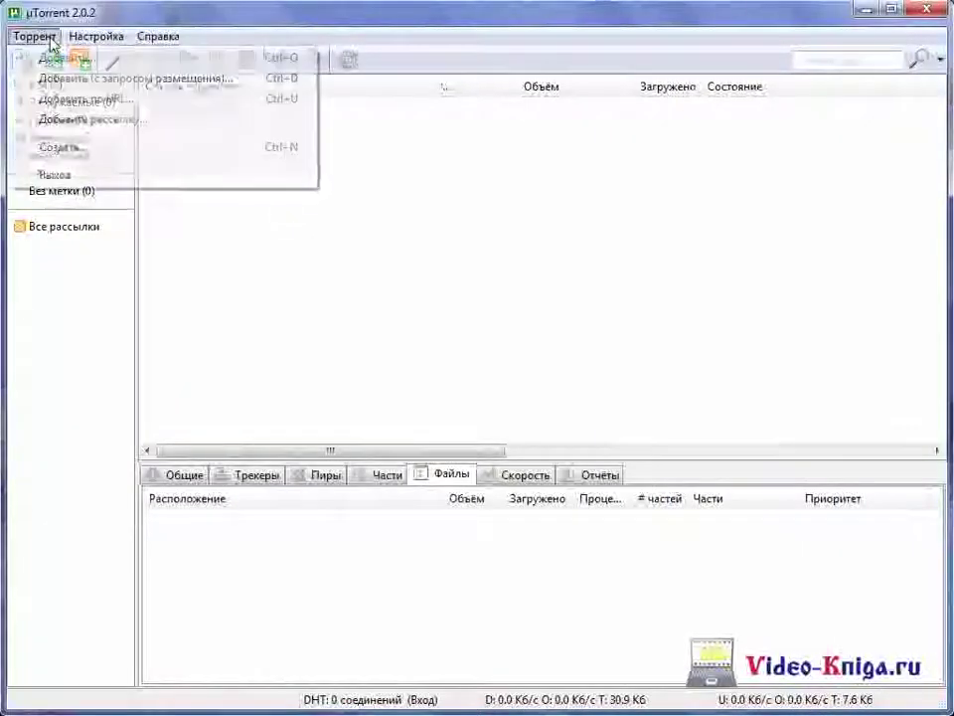
click(66, 61)
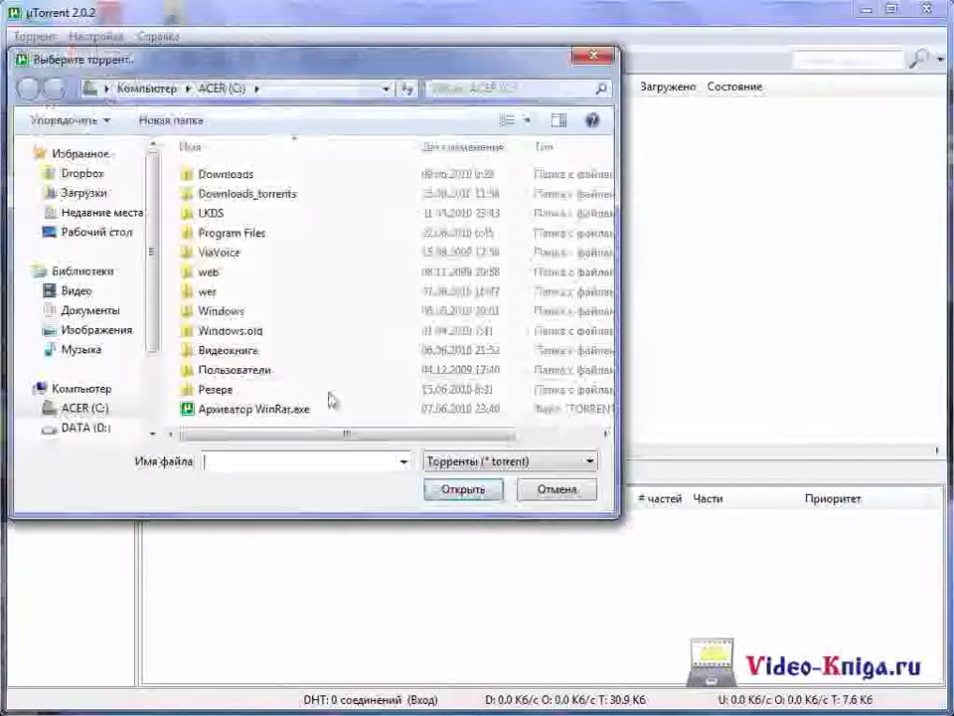
click(308, 413)
double_click(308, 413)
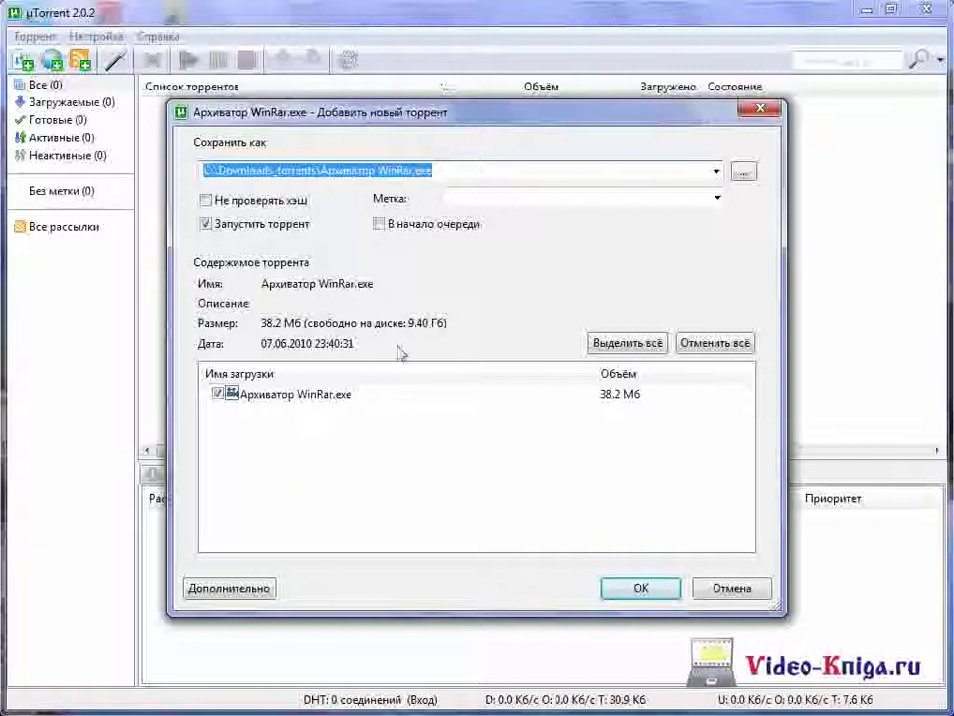
Step: Set the torrent's save path to C:\Архиватор WinRar.exe and add it to µTorrent
click(742, 173)
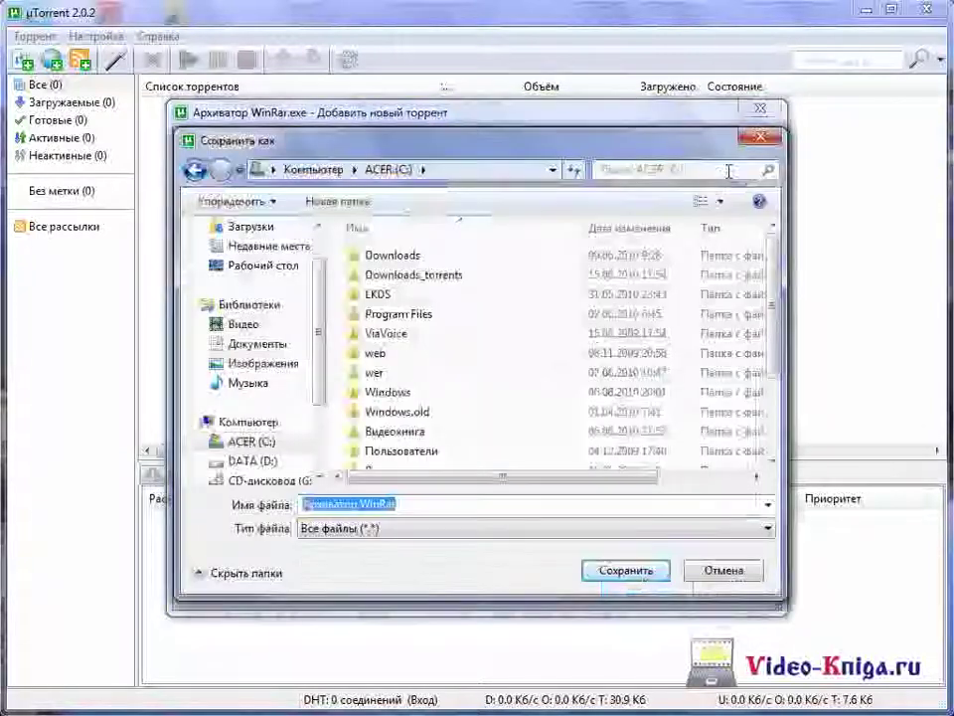
click(643, 575)
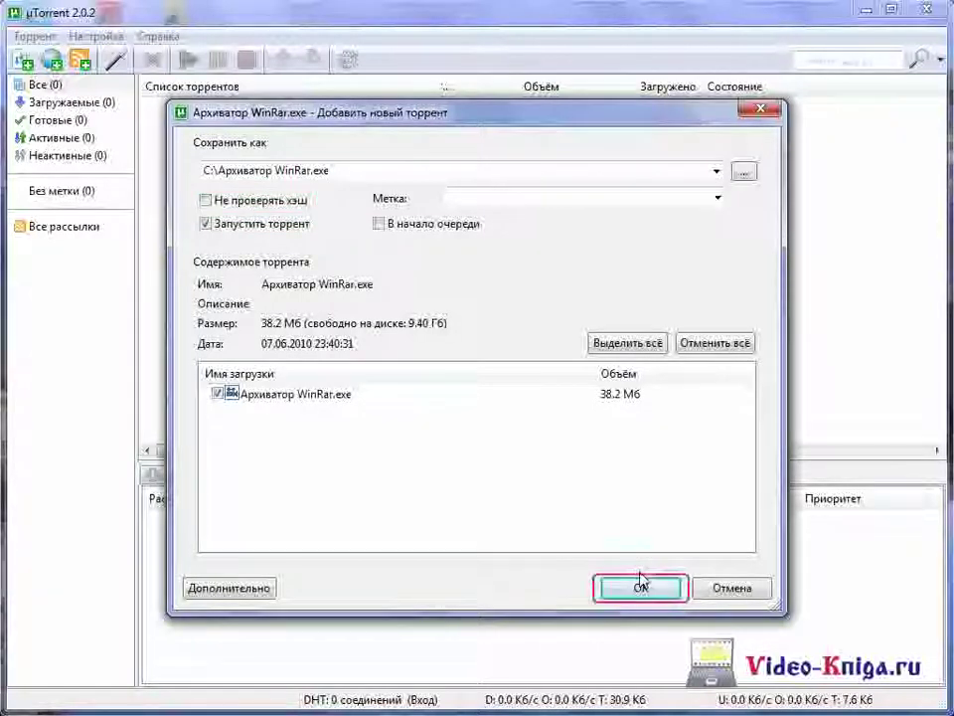
click(655, 592)
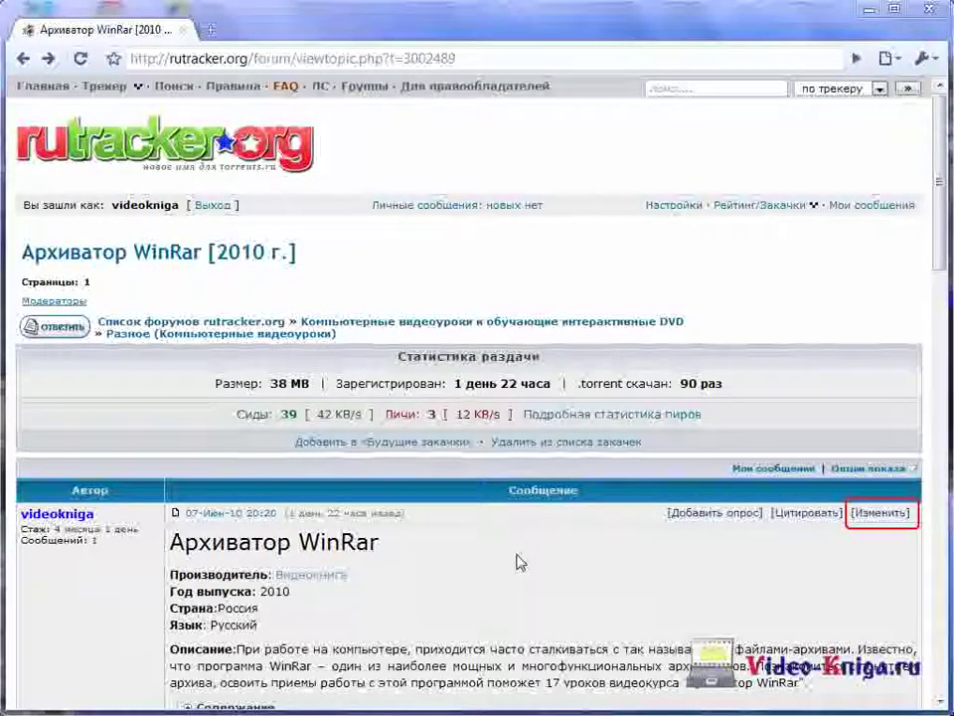
Step: Switch to rutracker.org, edit the Архиватор WinRar release post and delete its attached file, agreeing to the deletion
click(879, 514)
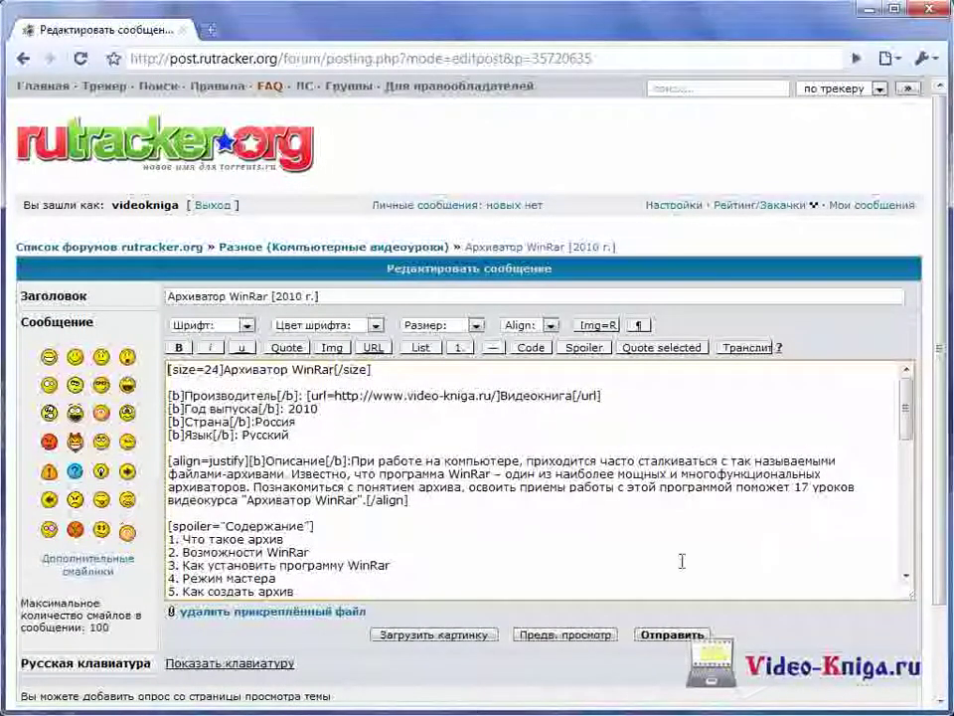
click(348, 614)
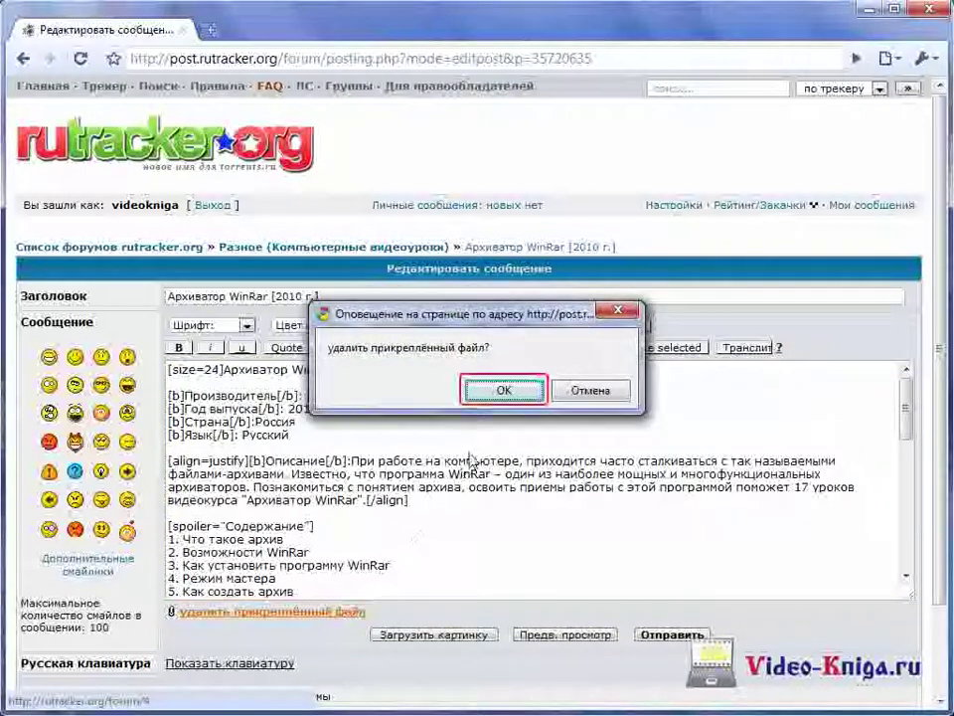
click(522, 390)
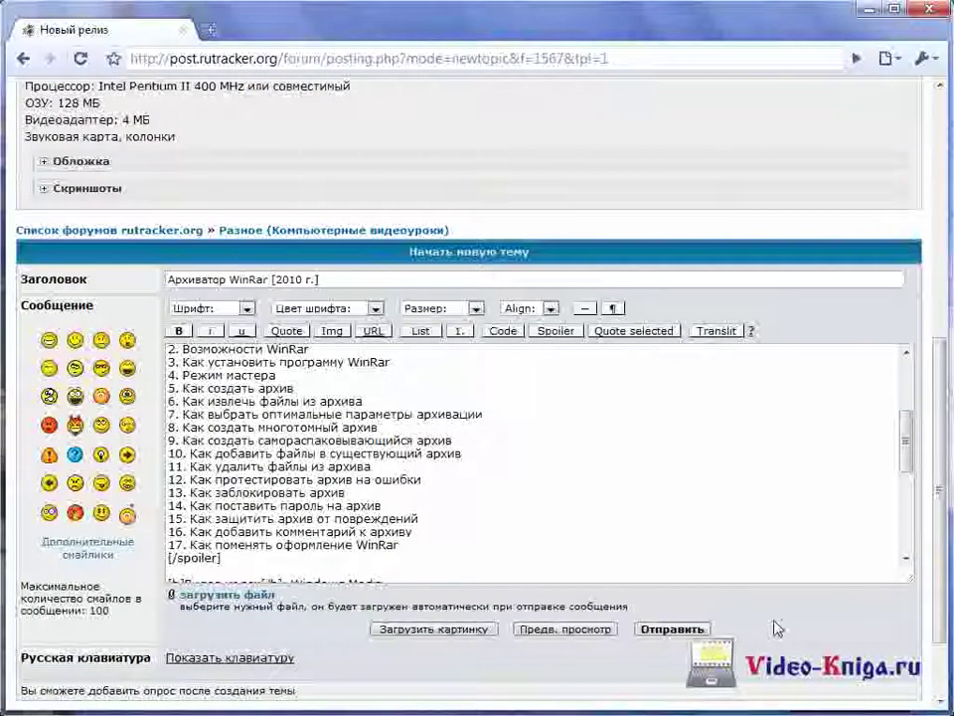
Step: Attach the torrent file Архиватор WinRar.exe from drive C: to the release post and submit the post
click(253, 595)
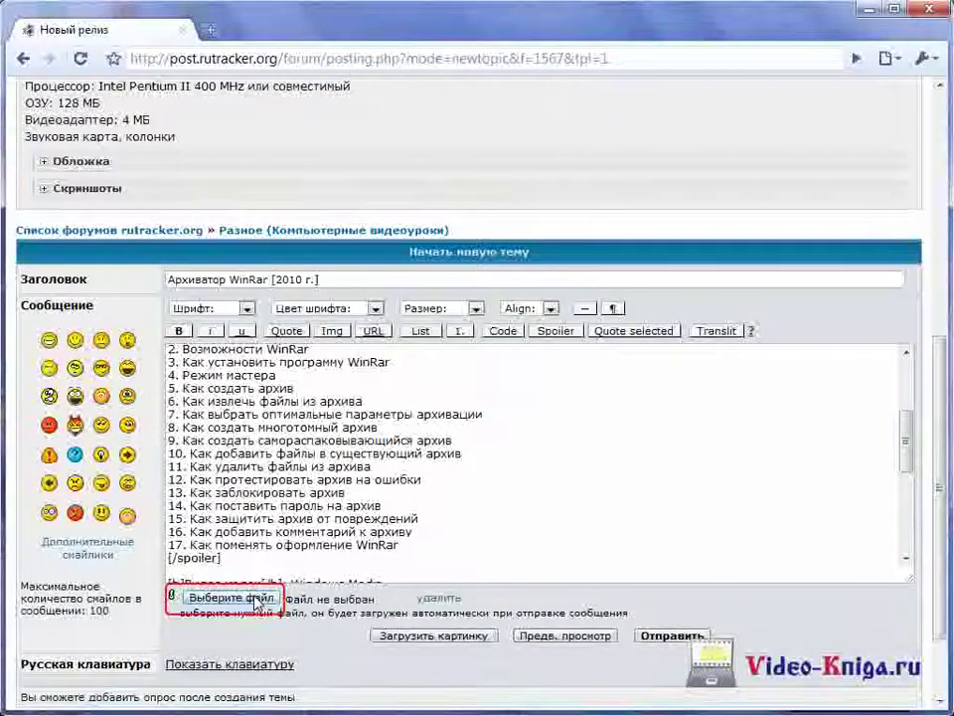
click(230, 598)
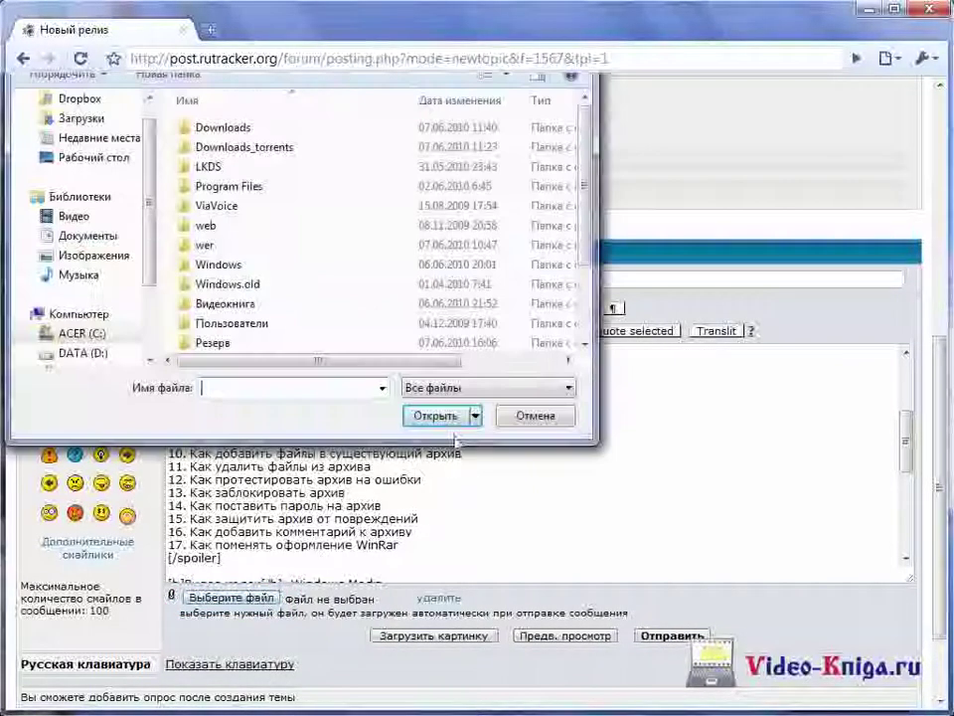
scroll(582, 328, down, 2)
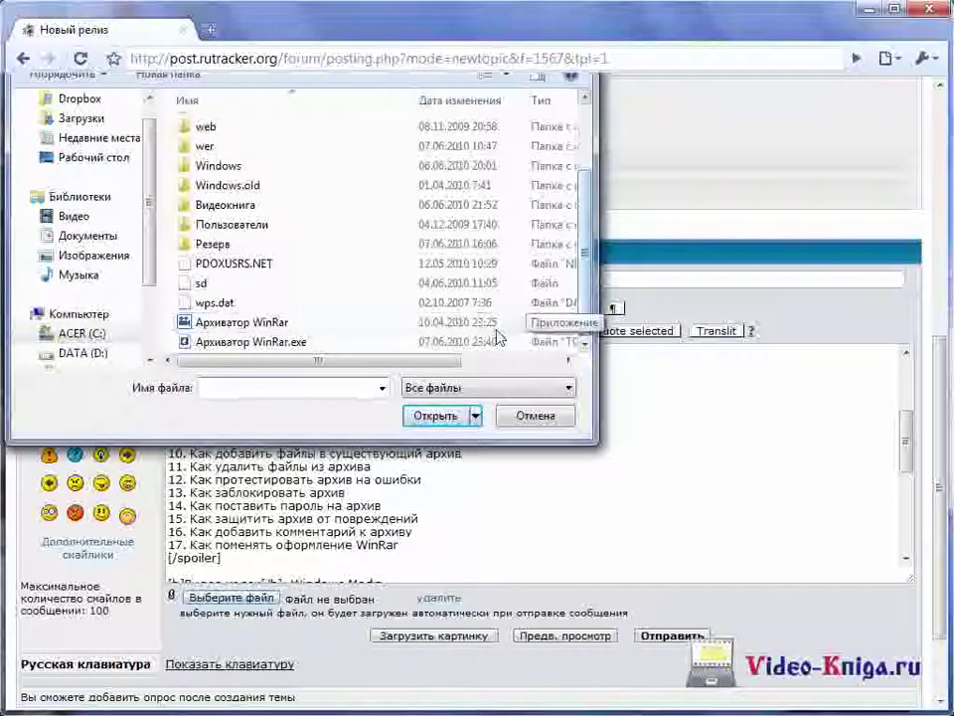
click(279, 341)
click(437, 416)
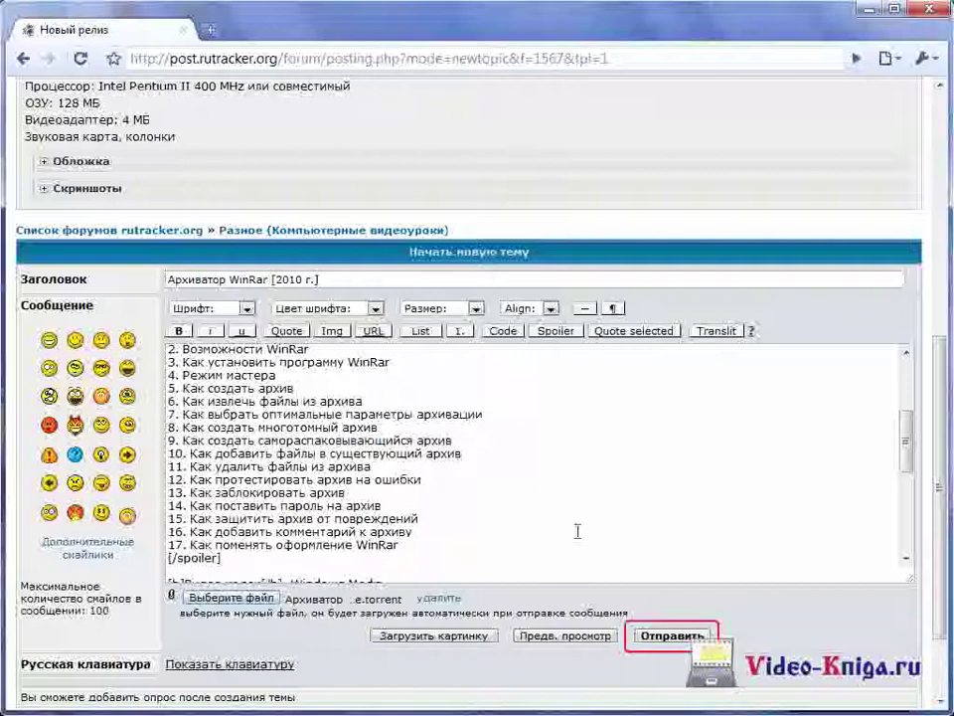
click(659, 638)
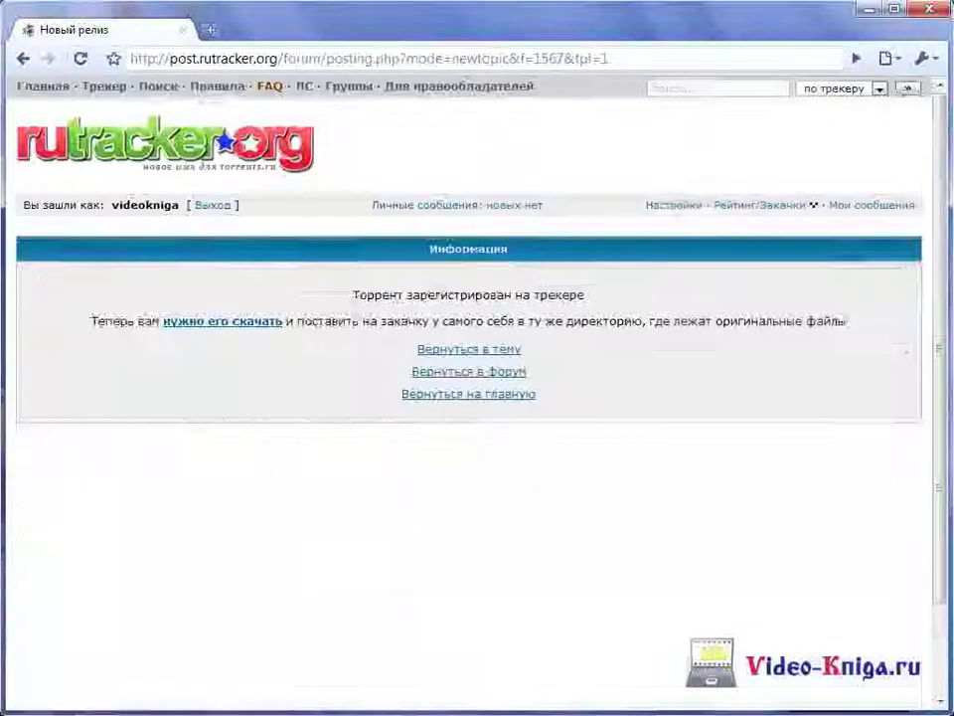
Step: Download the torrent registered on the tracker, and open [rutracker.org].t3002489 (1) from drive C: in BitComet
click(253, 330)
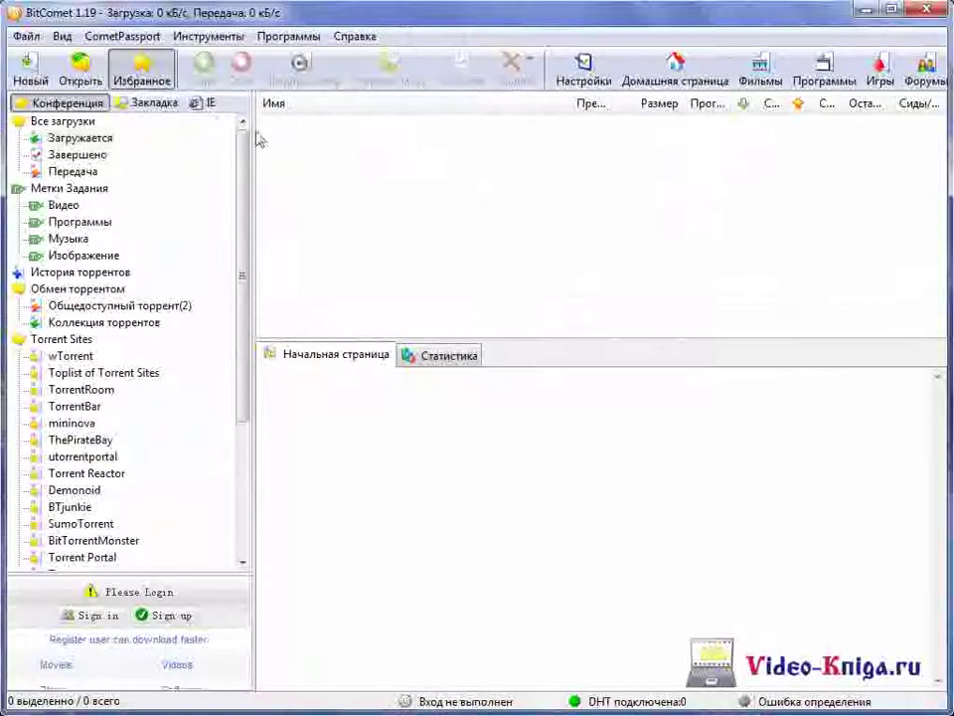
click(28, 35)
click(42, 57)
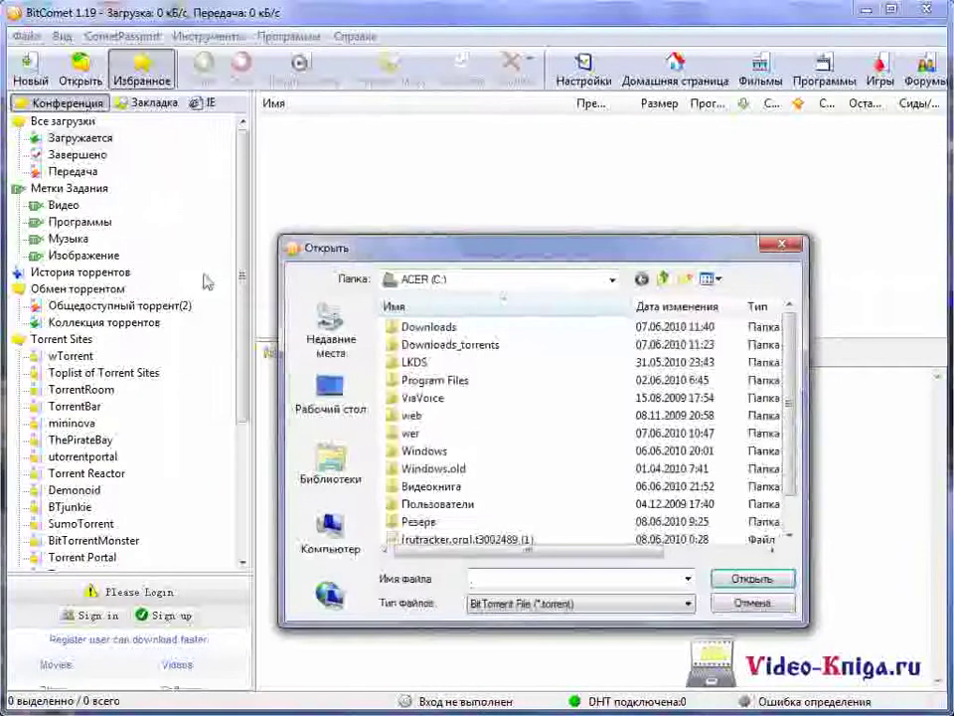
click(405, 540)
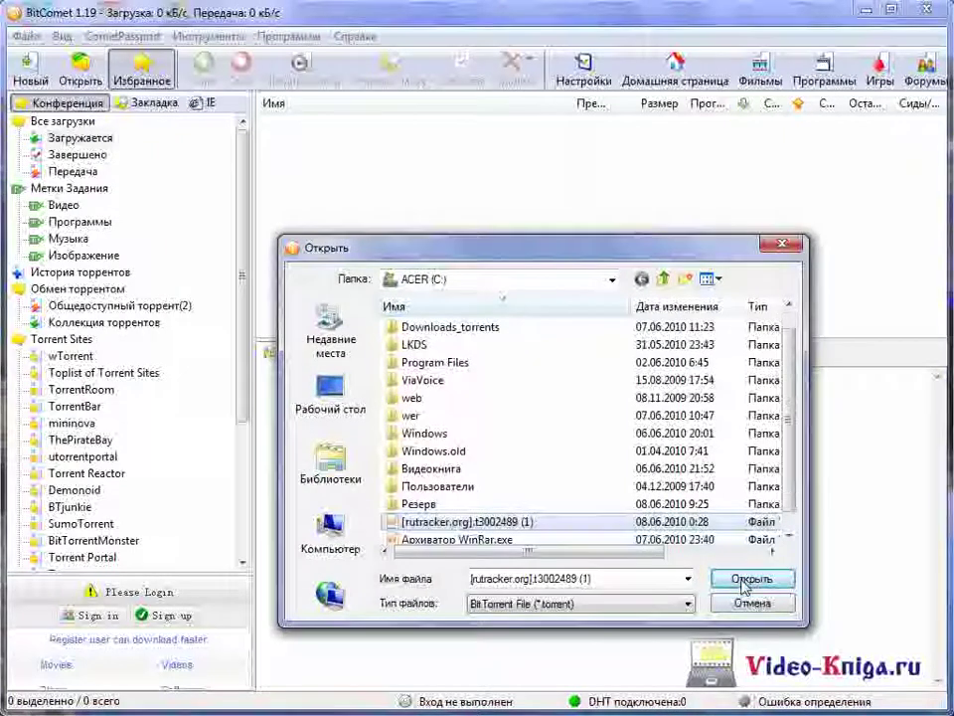
click(745, 583)
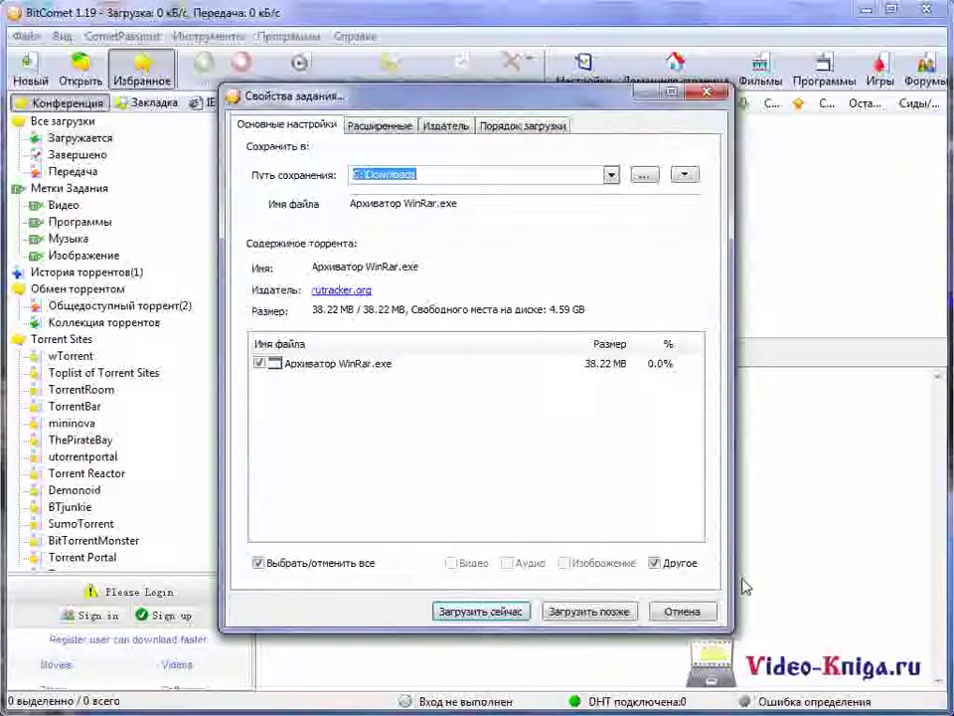
Step: Set the BitComet task's save path to C:\ and start the download immediately
click(644, 175)
click(403, 378)
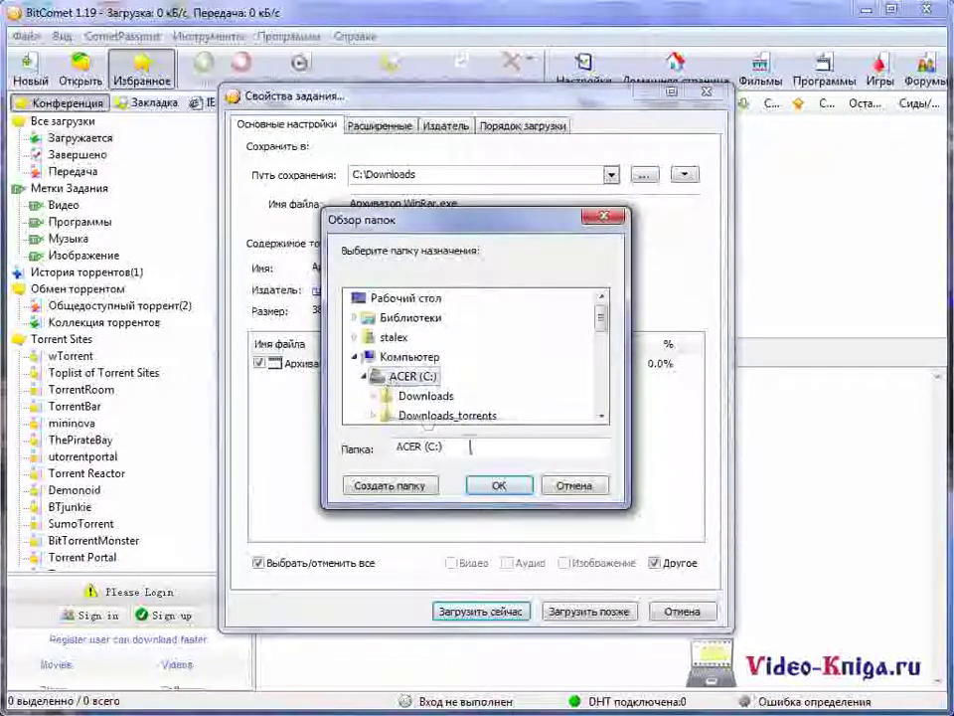
click(497, 485)
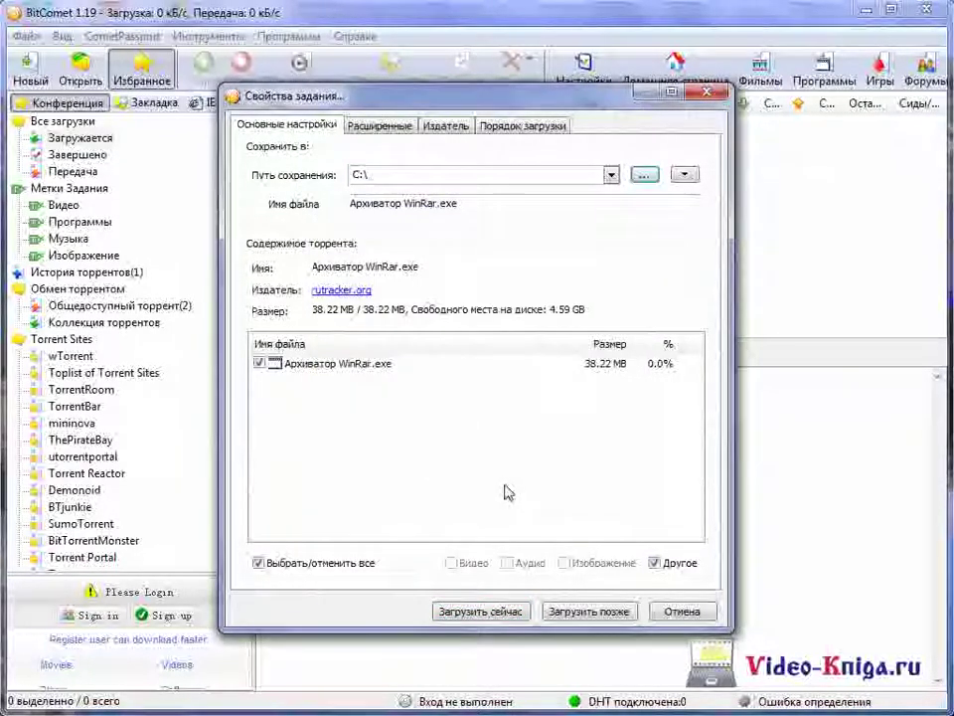
click(507, 612)
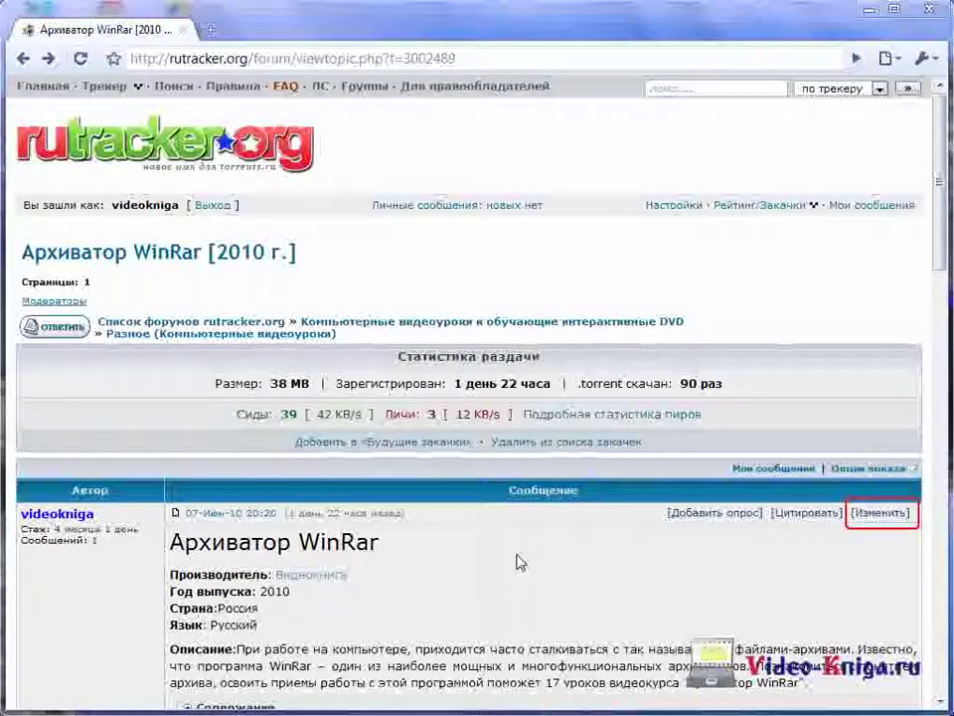
Step: Switch back to rutracker.org and delete the attached file while editing the Архиватор WinRar release post
click(880, 516)
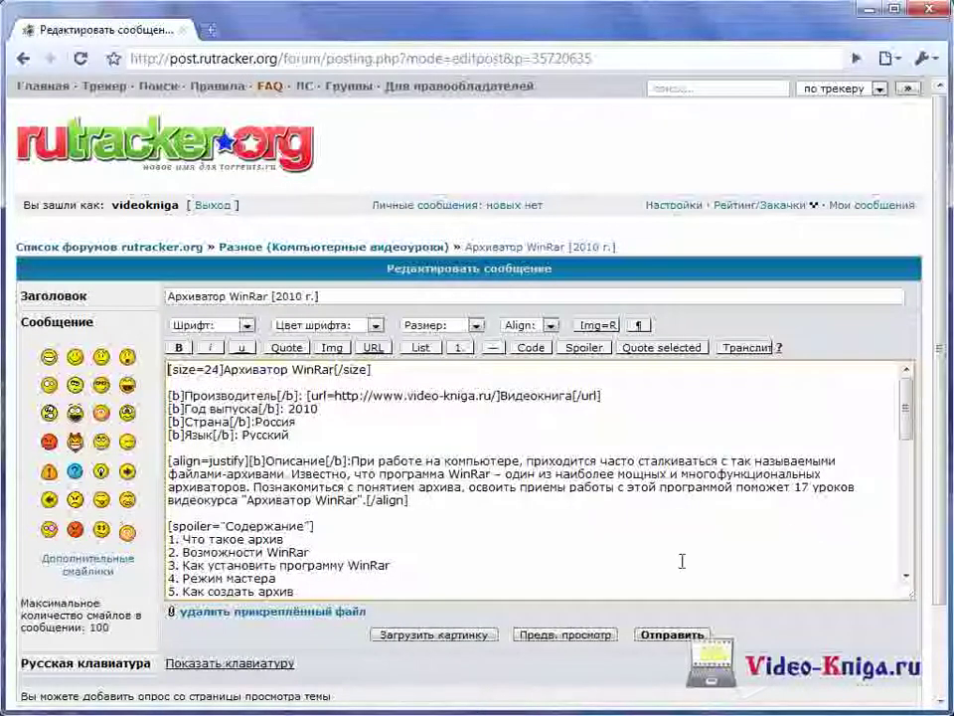
click(345, 613)
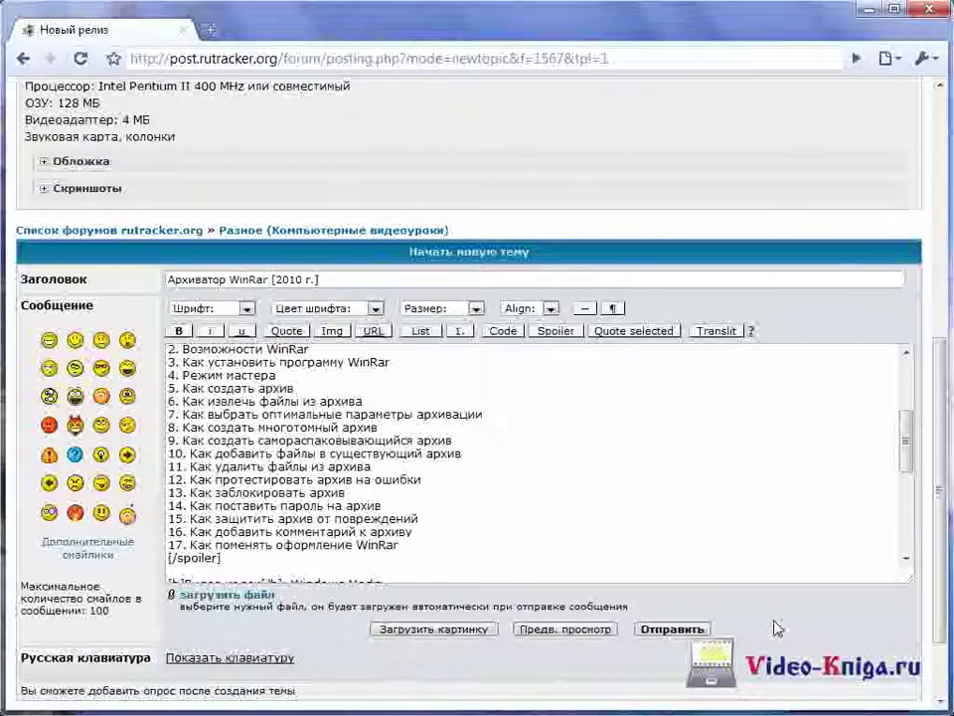
Step: Attach the torrent file Архиватор WinRar.exe from drive C: to the release post and submit it
click(251, 595)
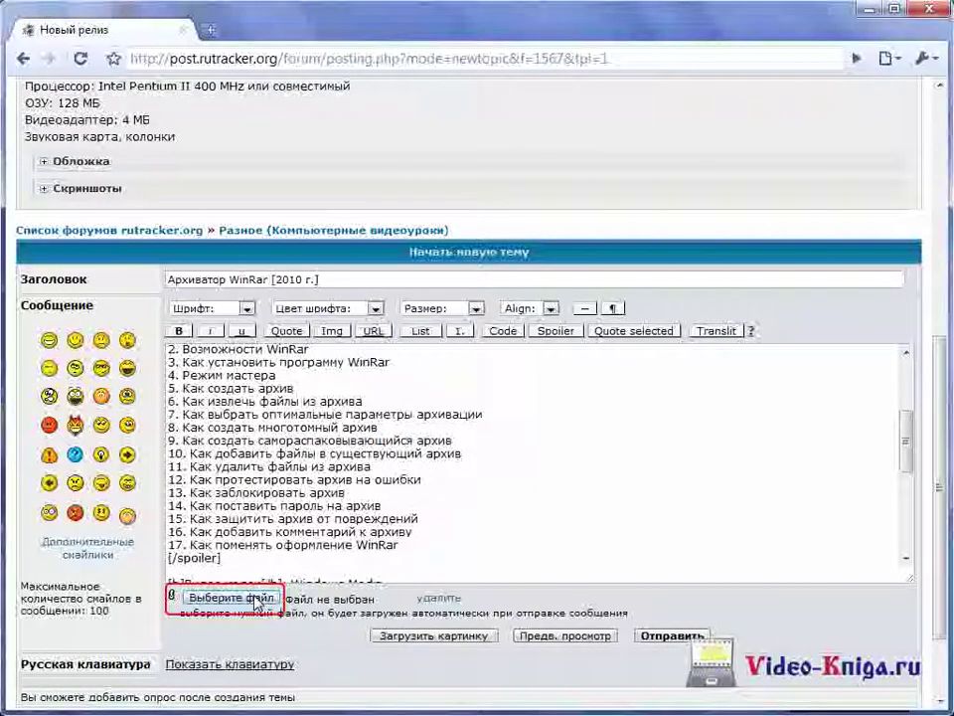
click(231, 598)
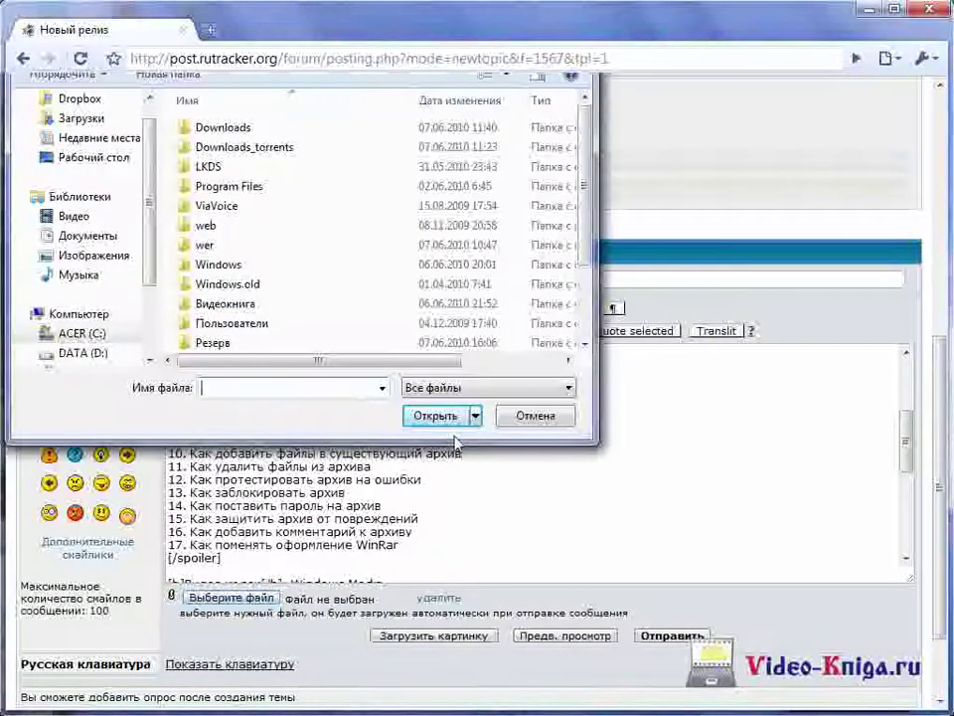
scroll(582, 328, down, 2)
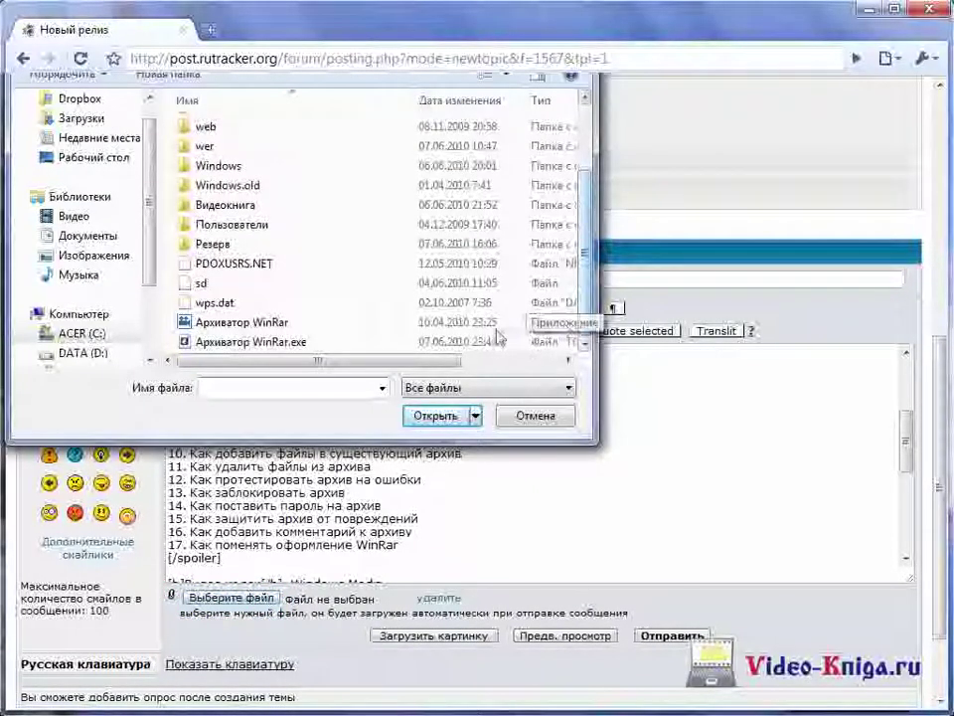
click(437, 341)
click(435, 416)
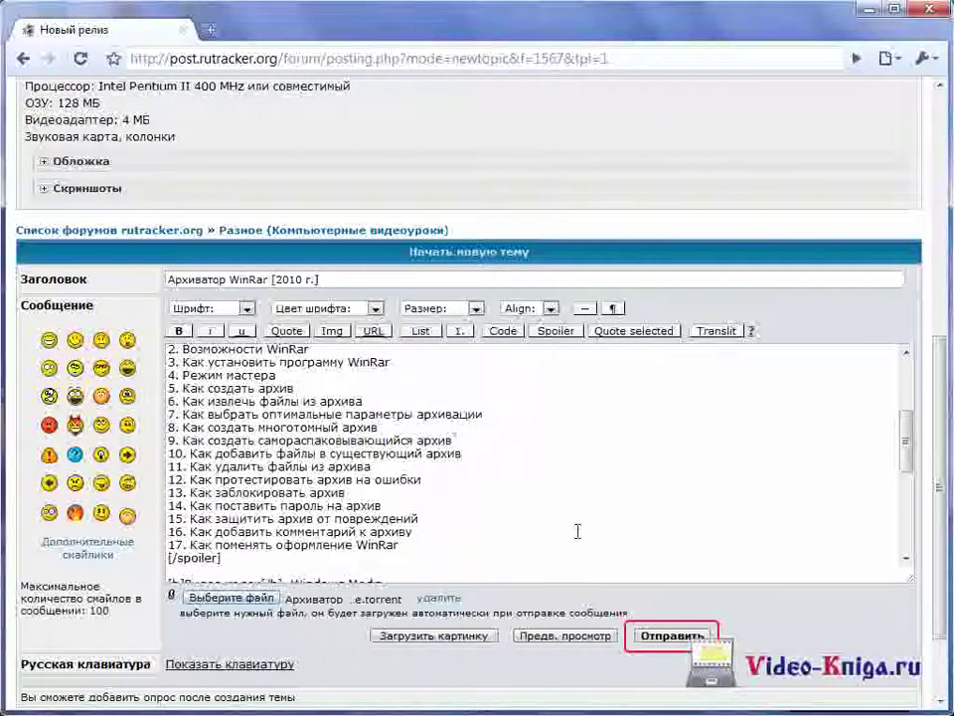
click(661, 637)
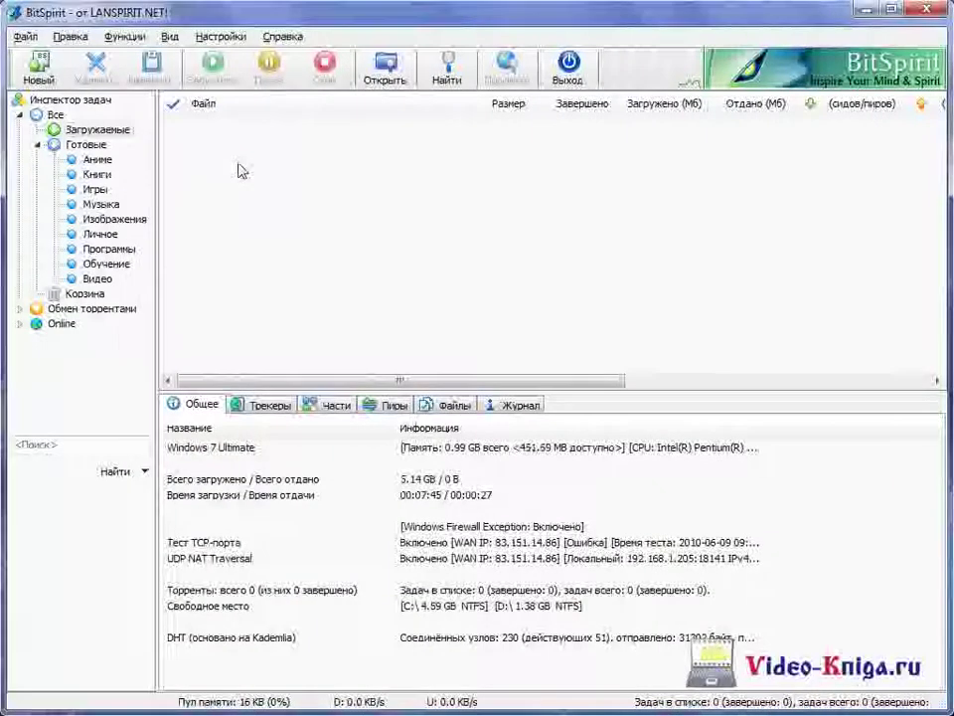
Step: Switch to BitSpirit and open the torrent file [rutracker.org].t3002489 (1) from drive C:
click(25, 37)
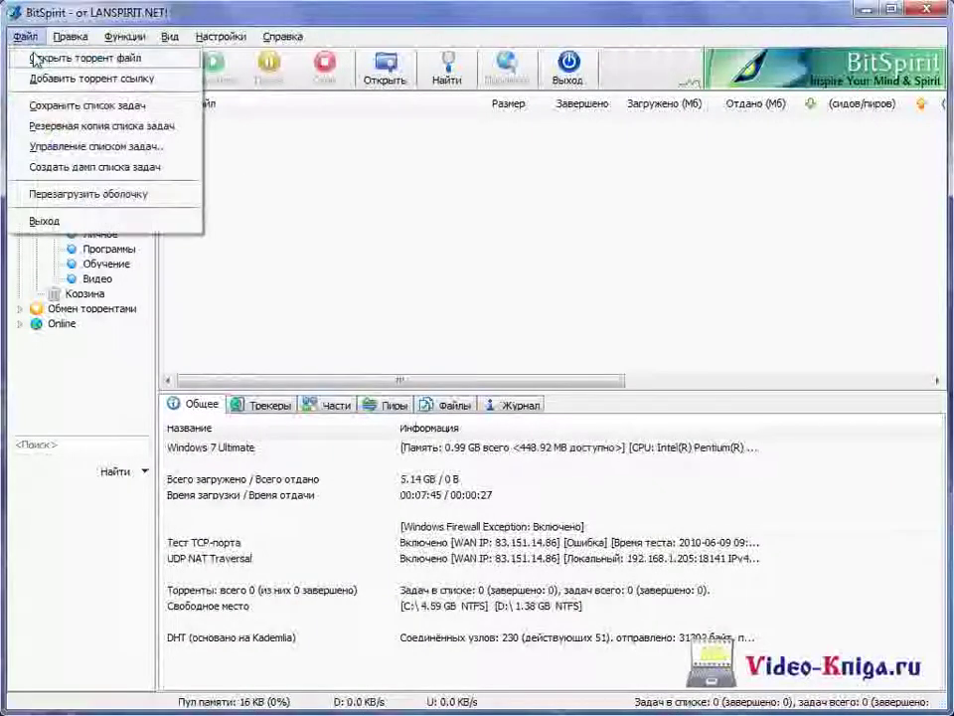
click(69, 58)
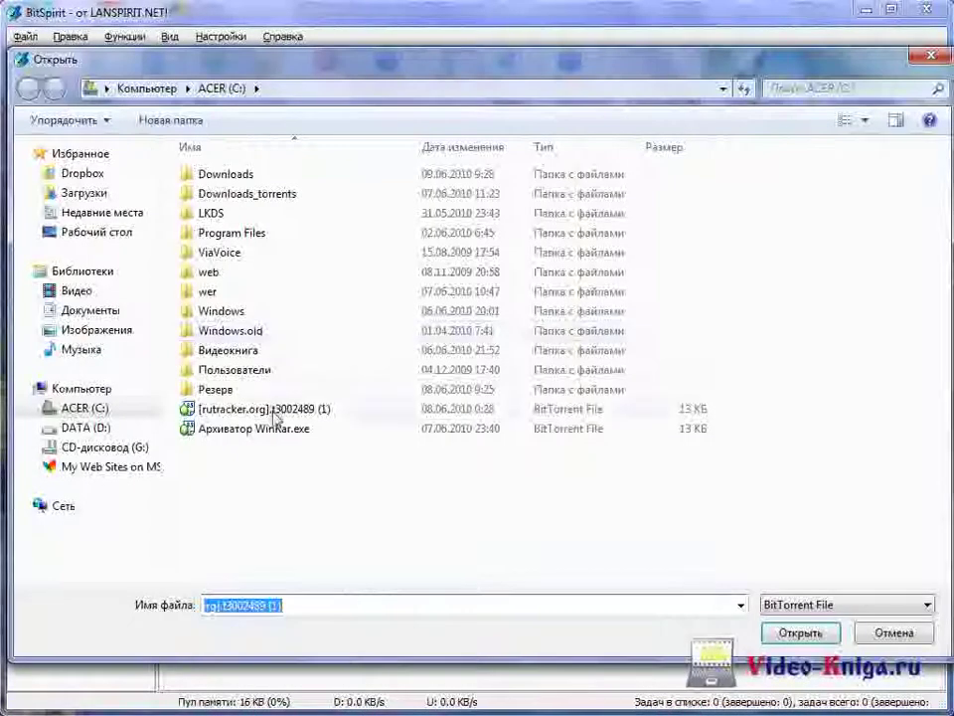
click(271, 408)
click(800, 632)
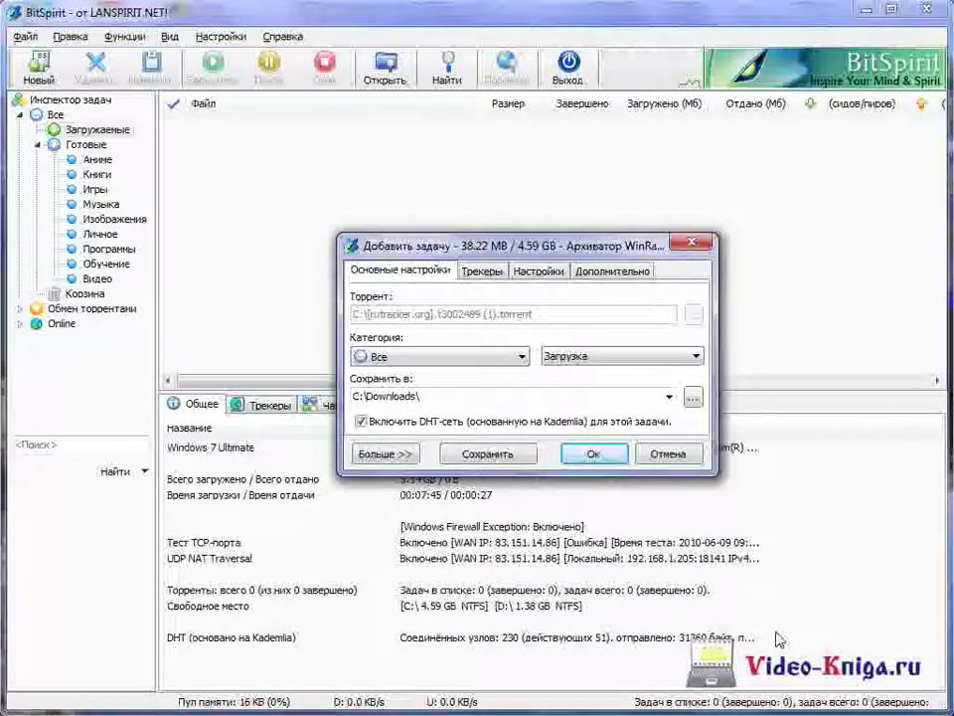
Step: Set the BitSpirit task's save folder to drive C: and add the task
click(693, 397)
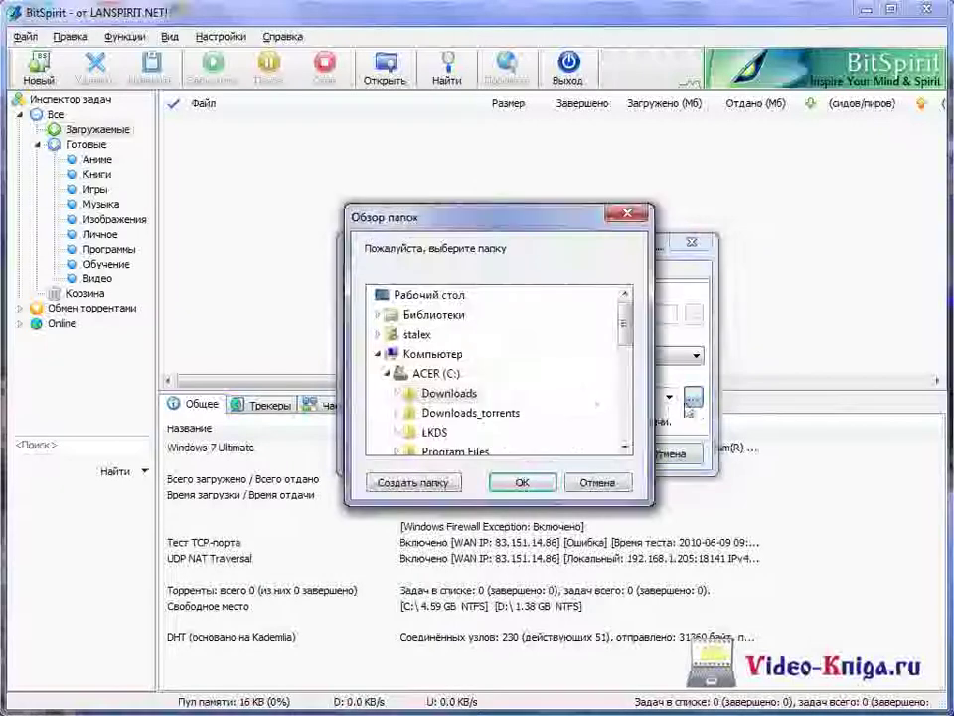
click(437, 374)
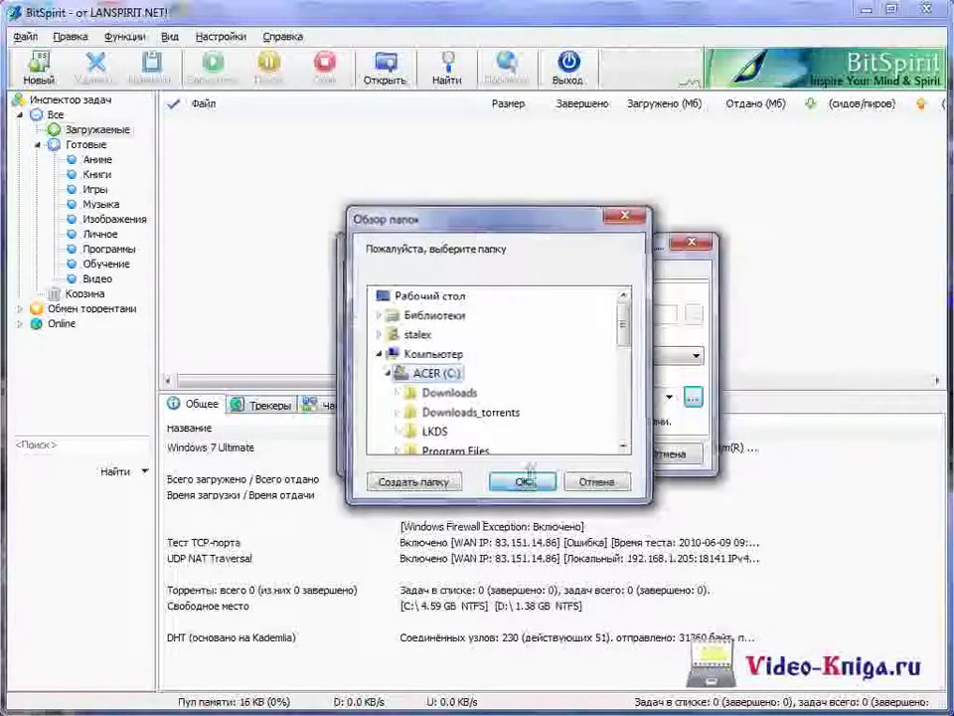
click(522, 482)
click(593, 454)
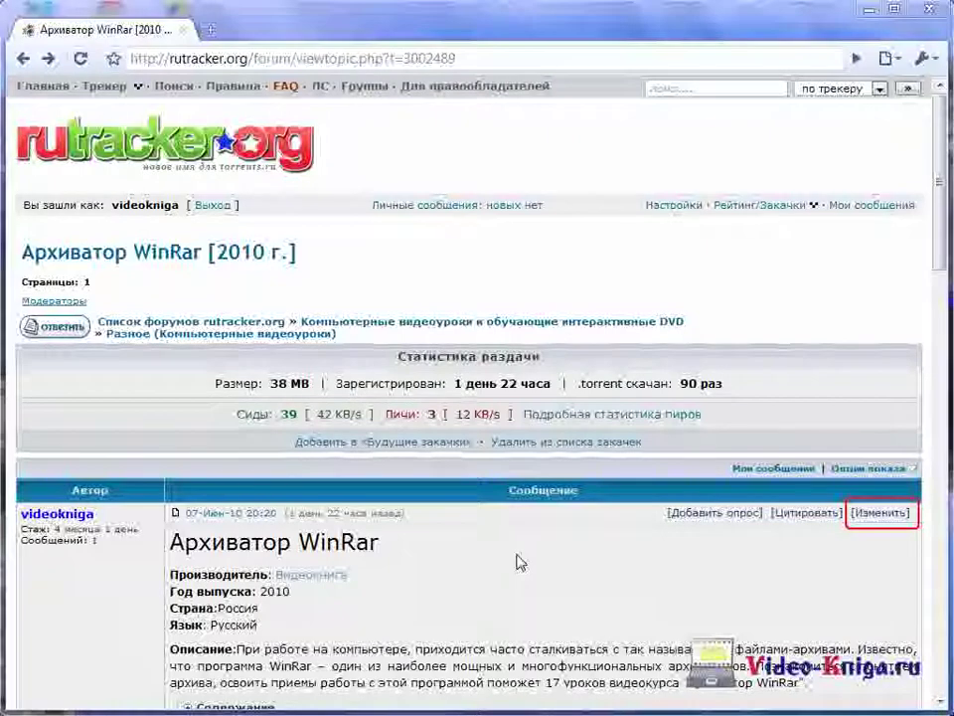
Step: Switch back to rutracker.org, edit the Архиватор WinRar release post and delete its attached file
click(880, 517)
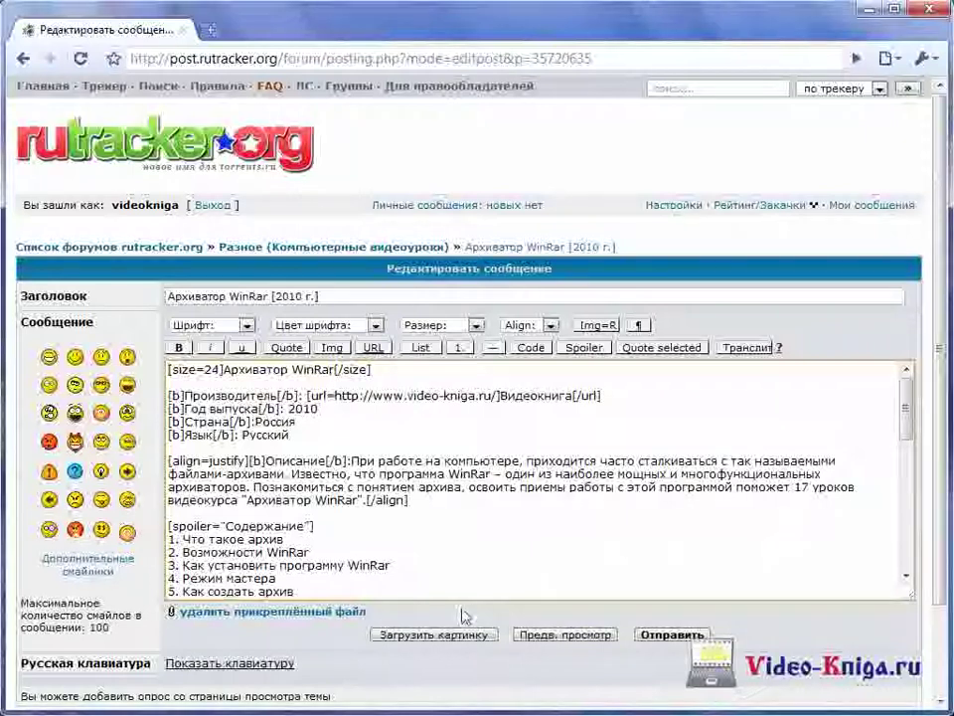
click(347, 615)
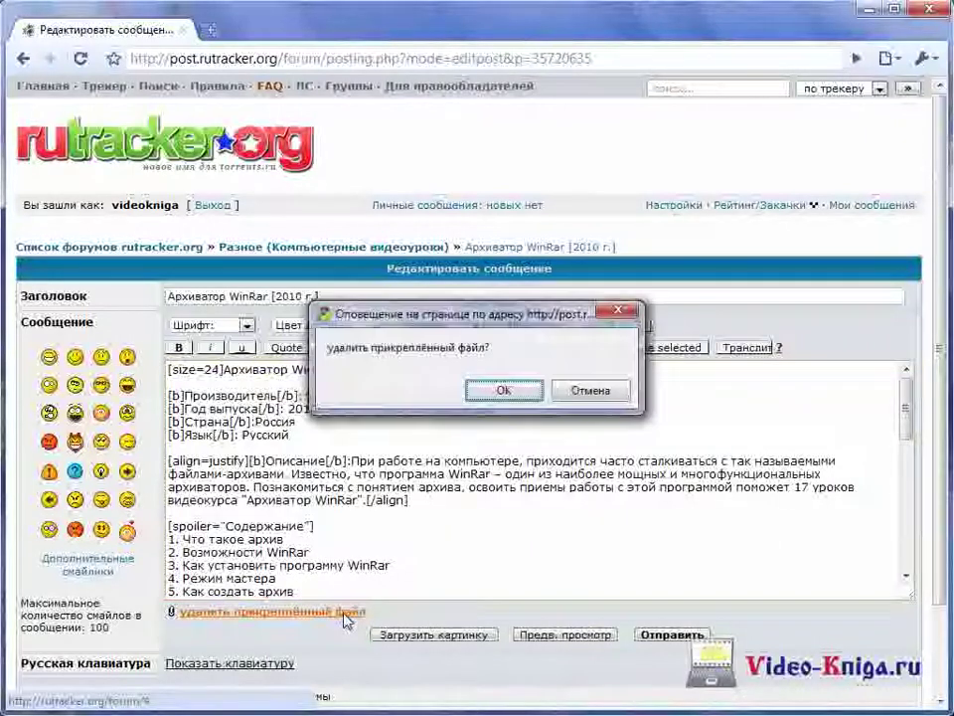
click(504, 391)
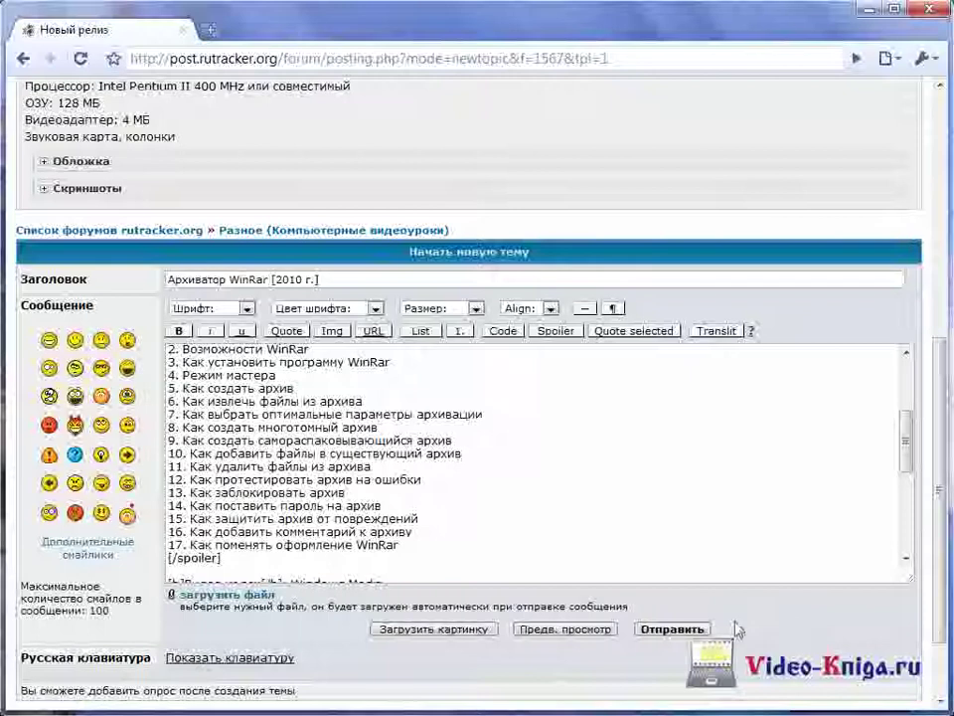
Step: Upload the torrent Архиватор WinRar.exe from drive C: as the release's attachment and send the post
click(257, 599)
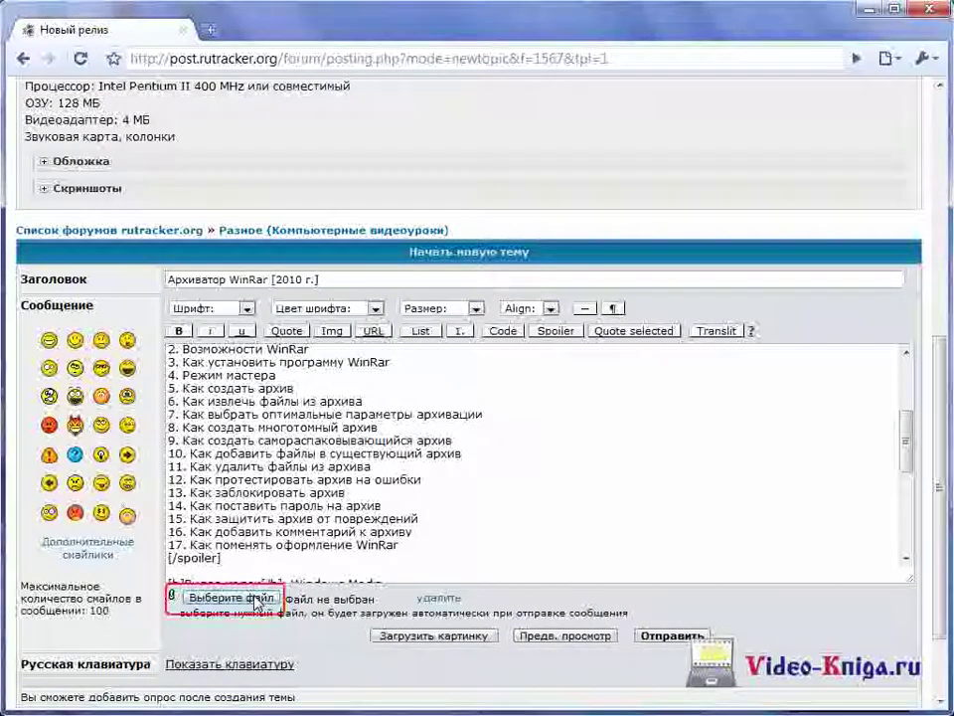
click(257, 600)
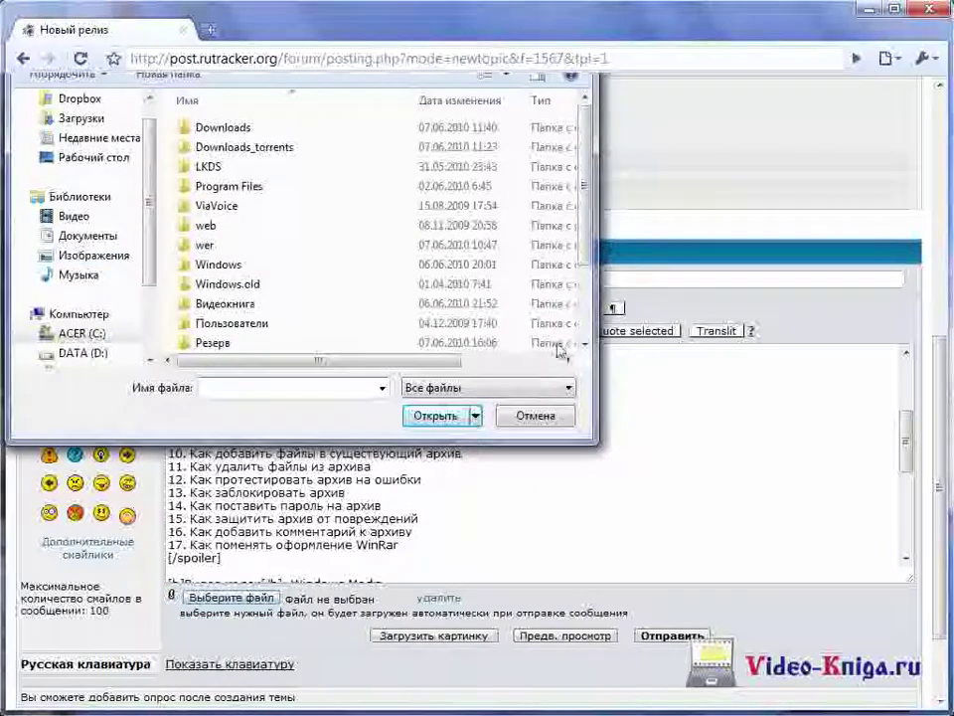
drag(587, 260, 587, 323)
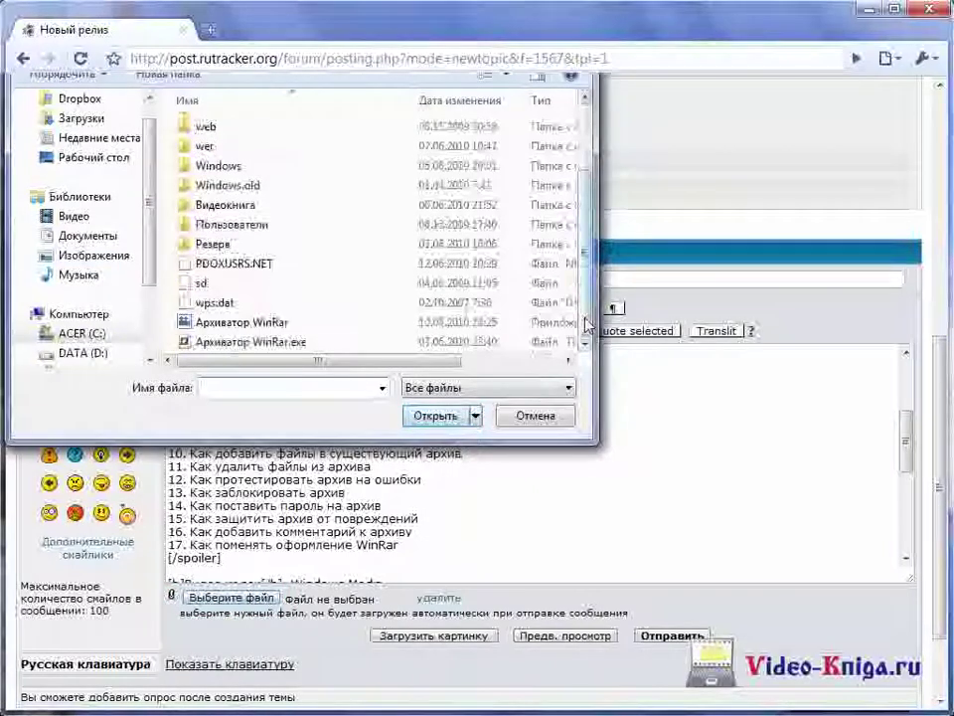
click(452, 342)
click(448, 417)
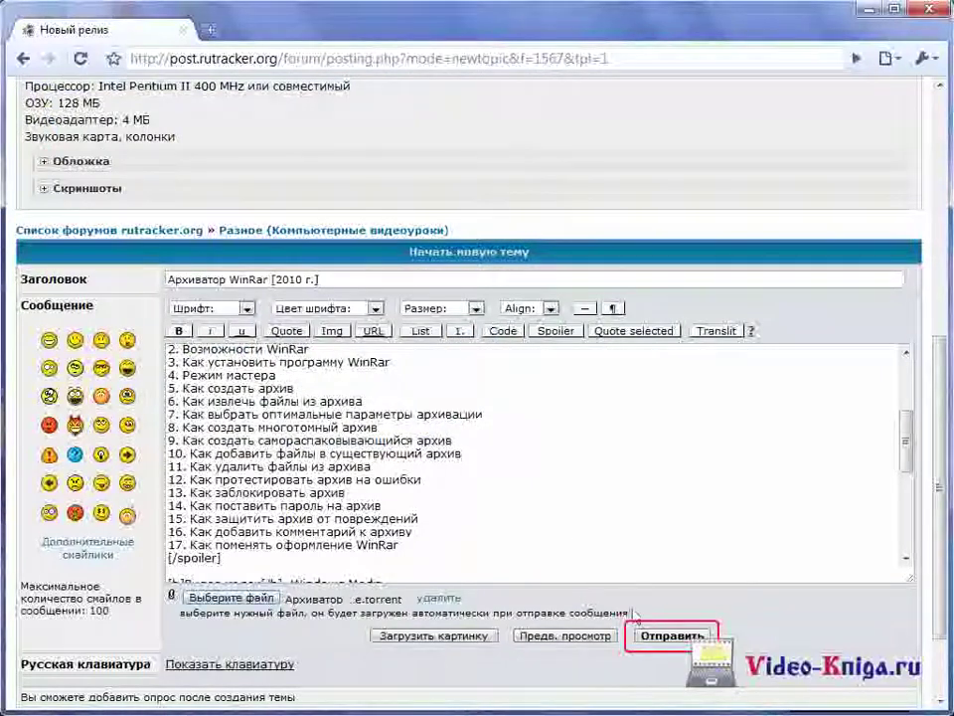
click(660, 637)
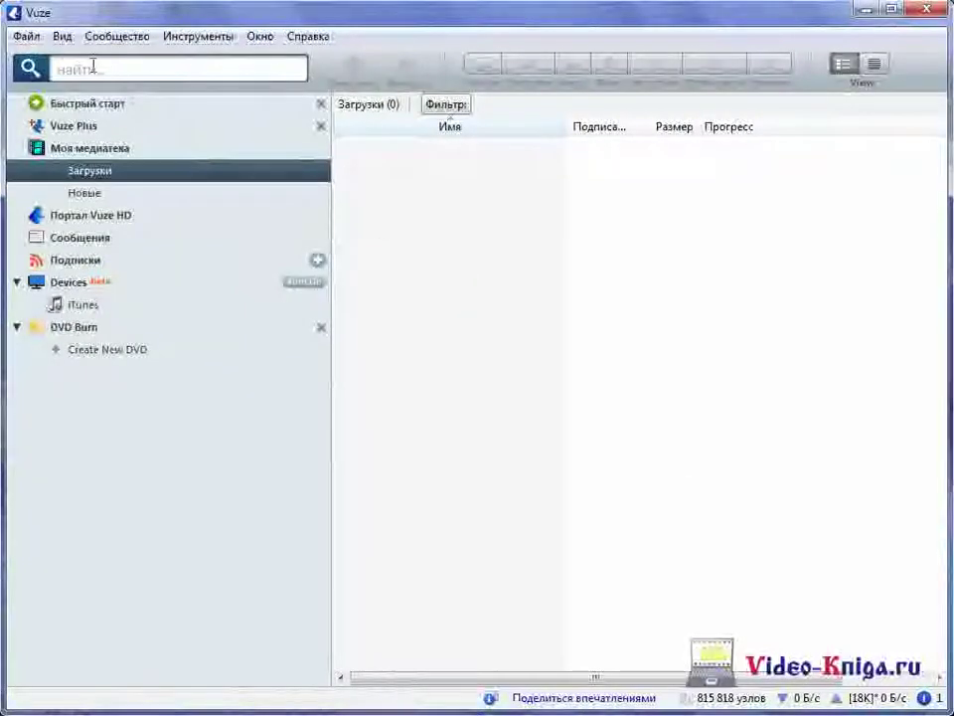
Step: Switch to Vuze and add the torrent file [rutracker.org].t3002489 (1) from drive C: to the torrents to open
click(26, 37)
mouse_move(35, 62)
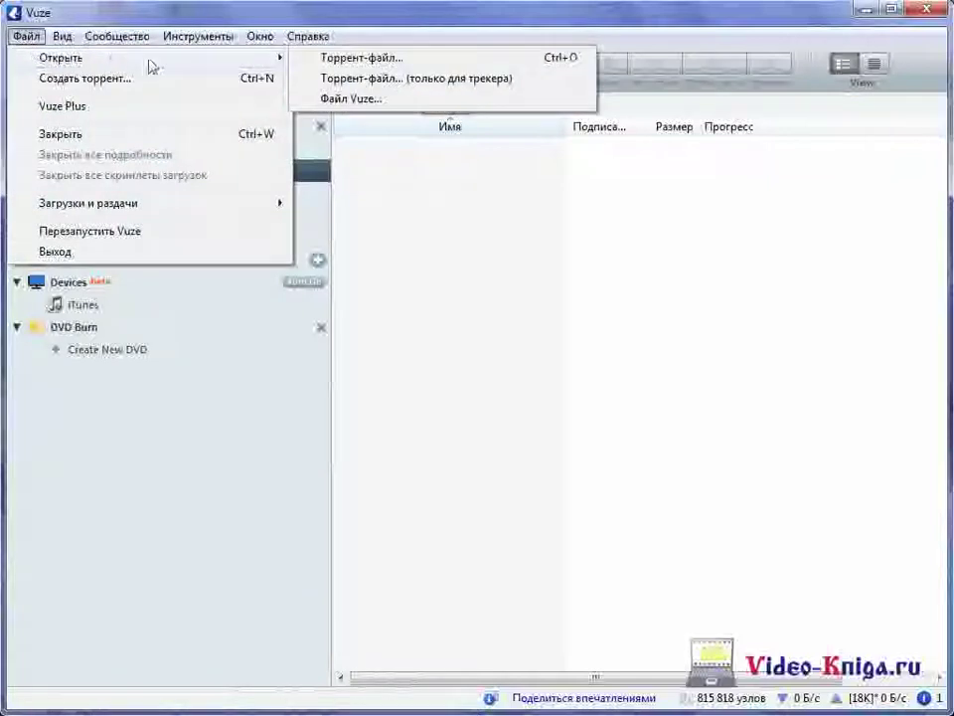
click(298, 59)
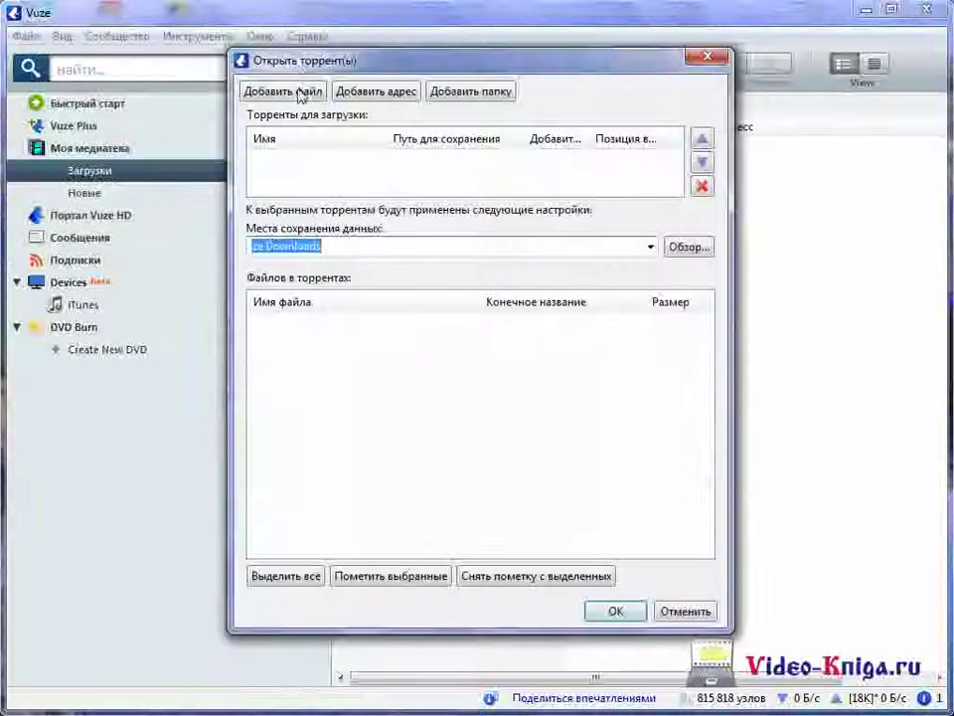
click(301, 90)
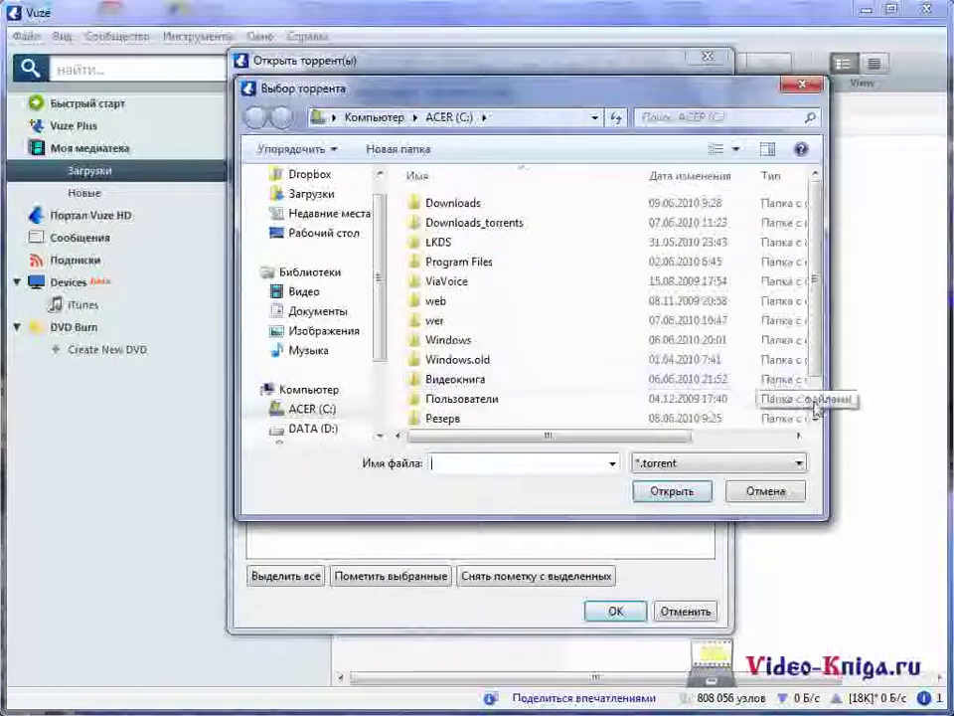
scroll(770, 392, down, 2)
click(761, 398)
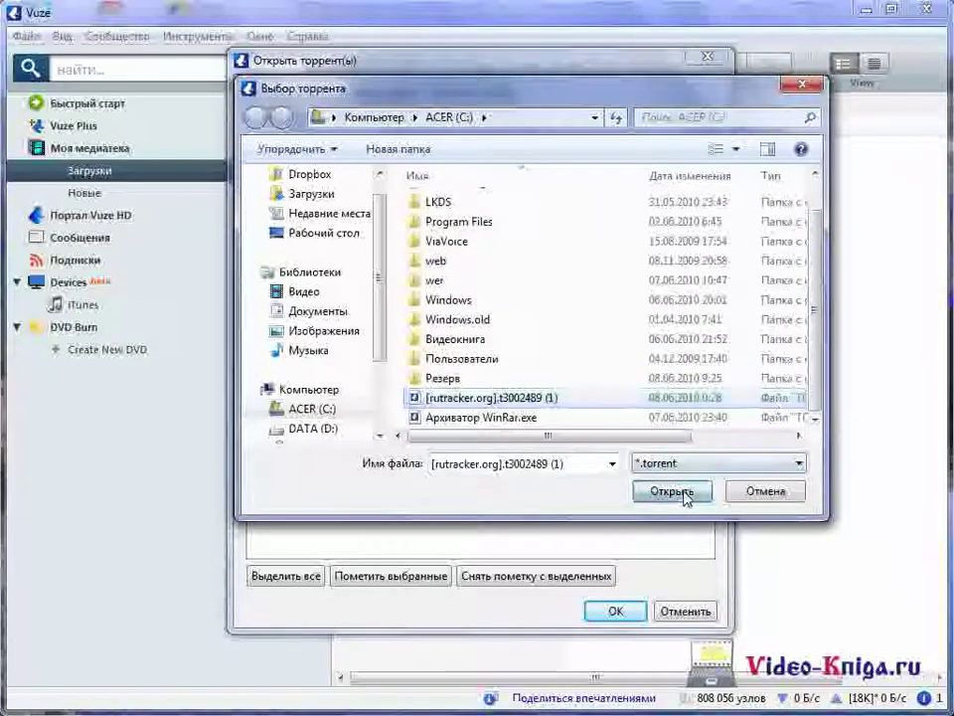
click(684, 494)
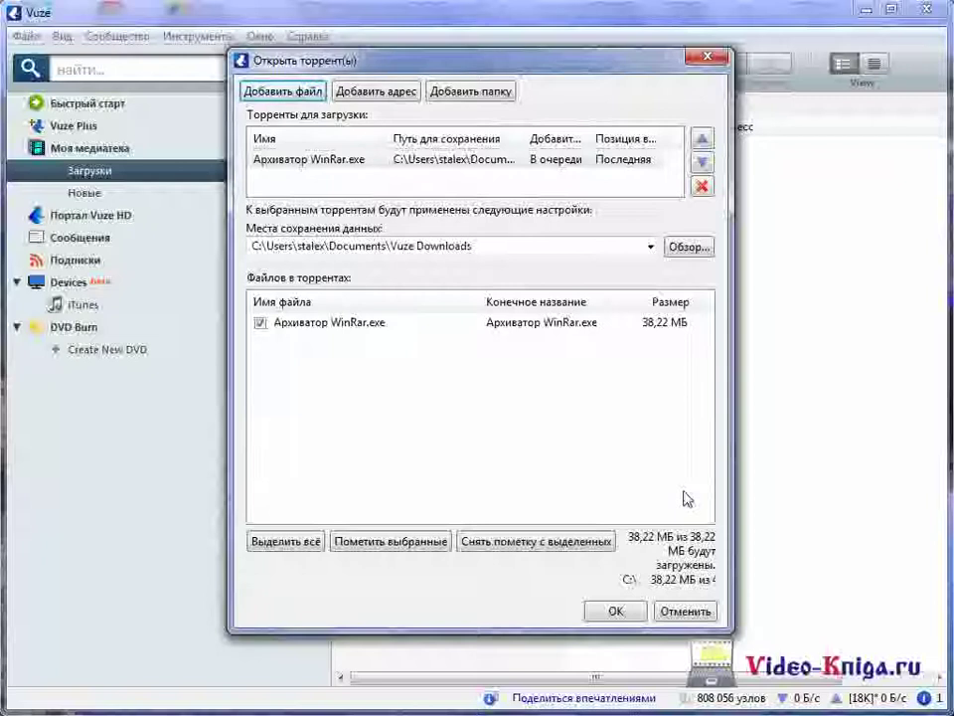
Step: Set the torrent's save location in Vuze to C:\ and add it, continuing with the existing Архиватор WinRar.exe file
click(687, 248)
drag(626, 304, 625, 391)
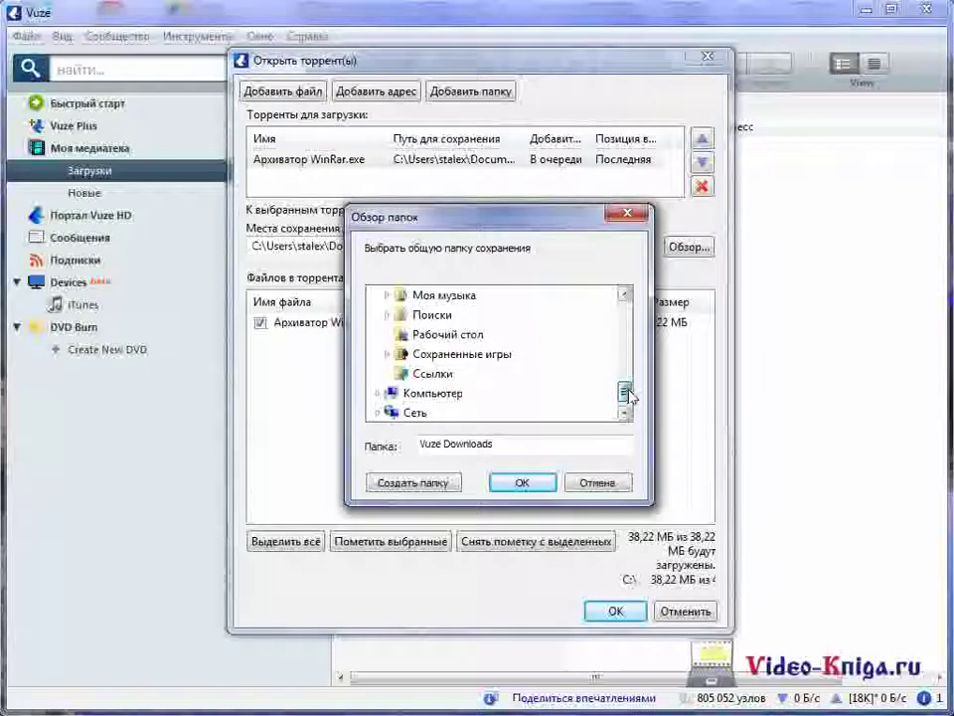
click(449, 396)
click(438, 412)
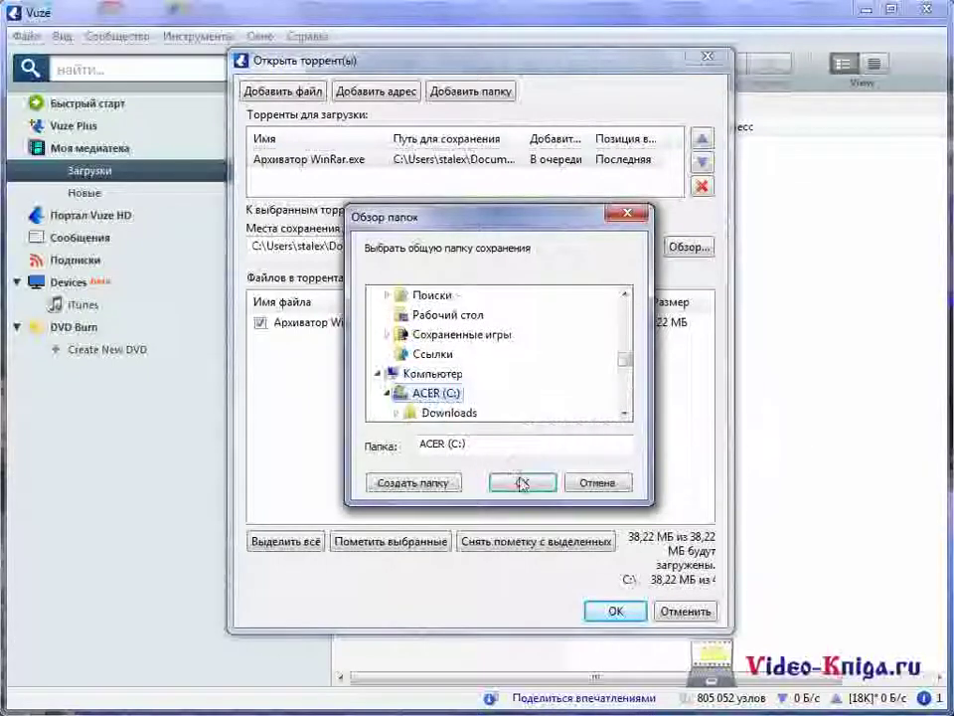
click(522, 482)
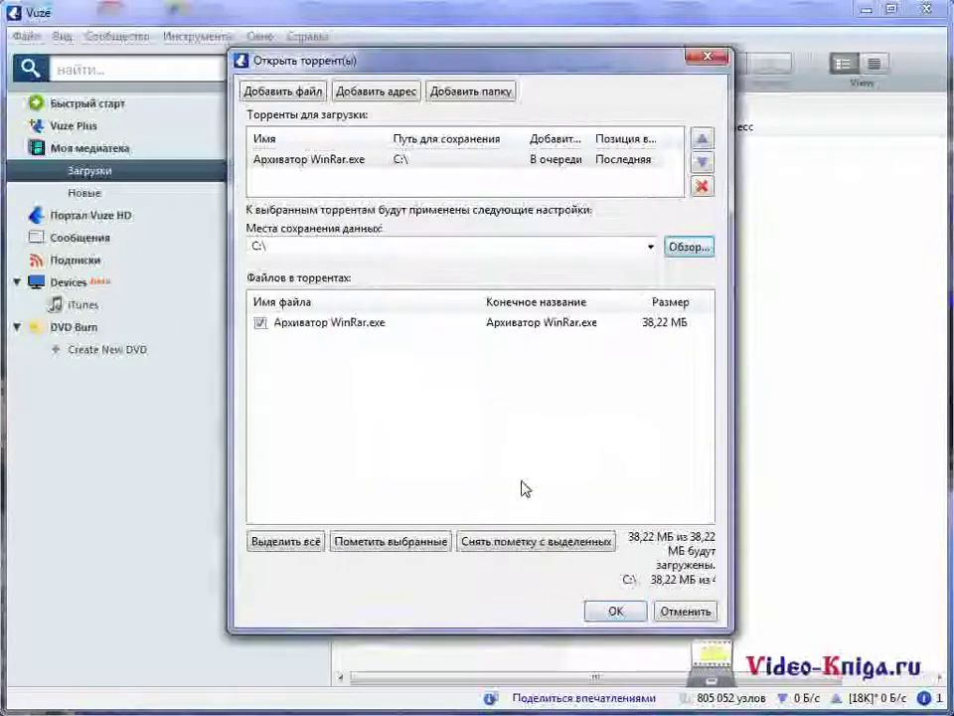
click(616, 611)
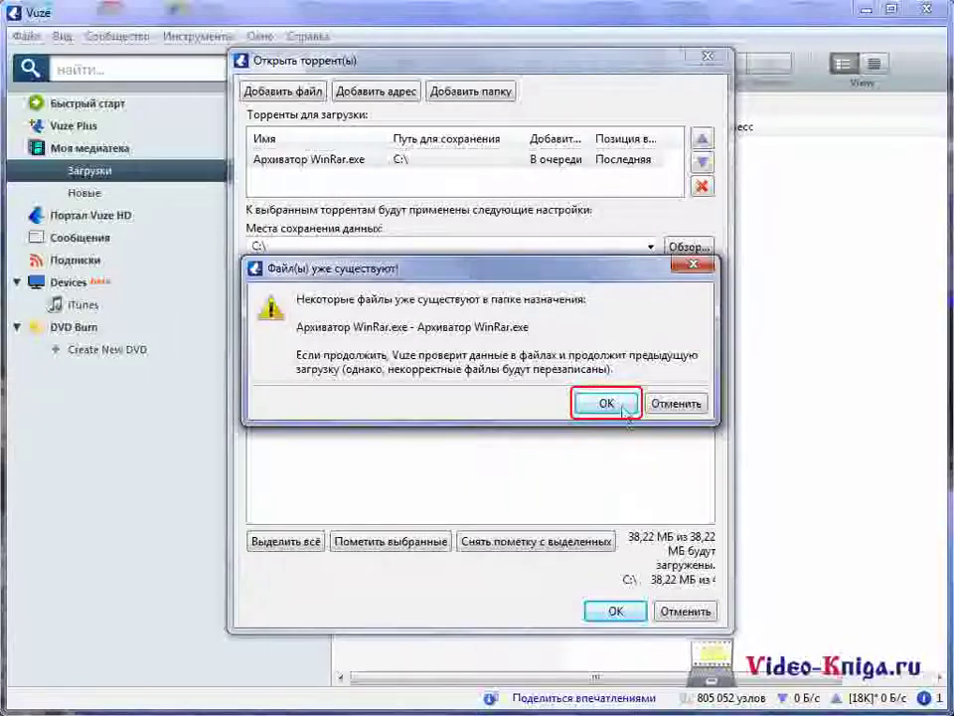
click(623, 406)
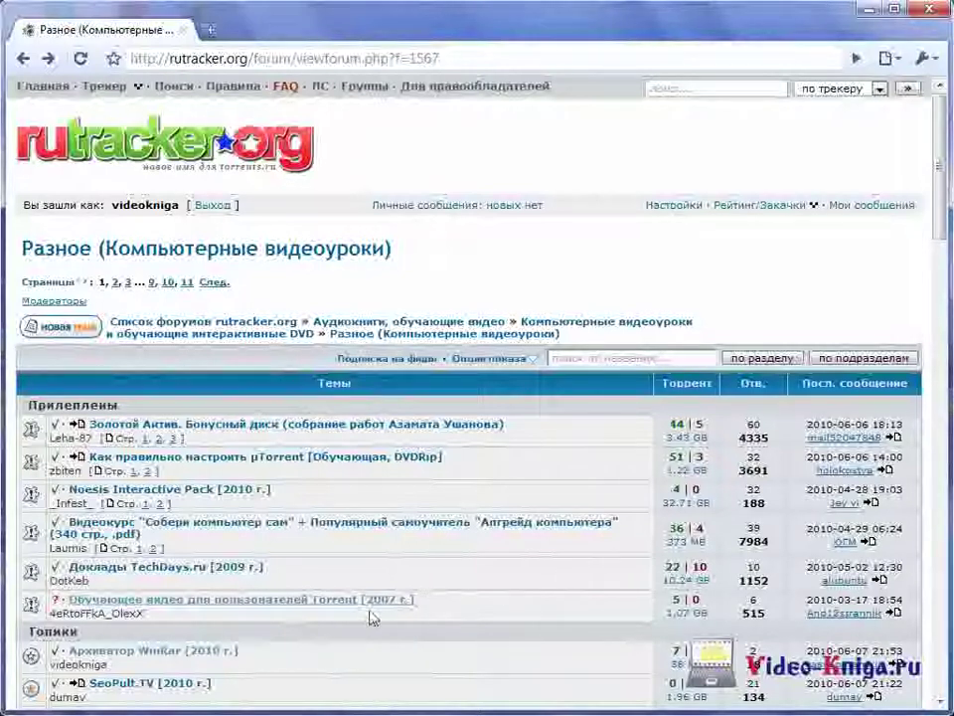
Step: Switch to rutracker.org, open the topic Архиватор WinRar [2010 г.] and open its post for editing
click(225, 653)
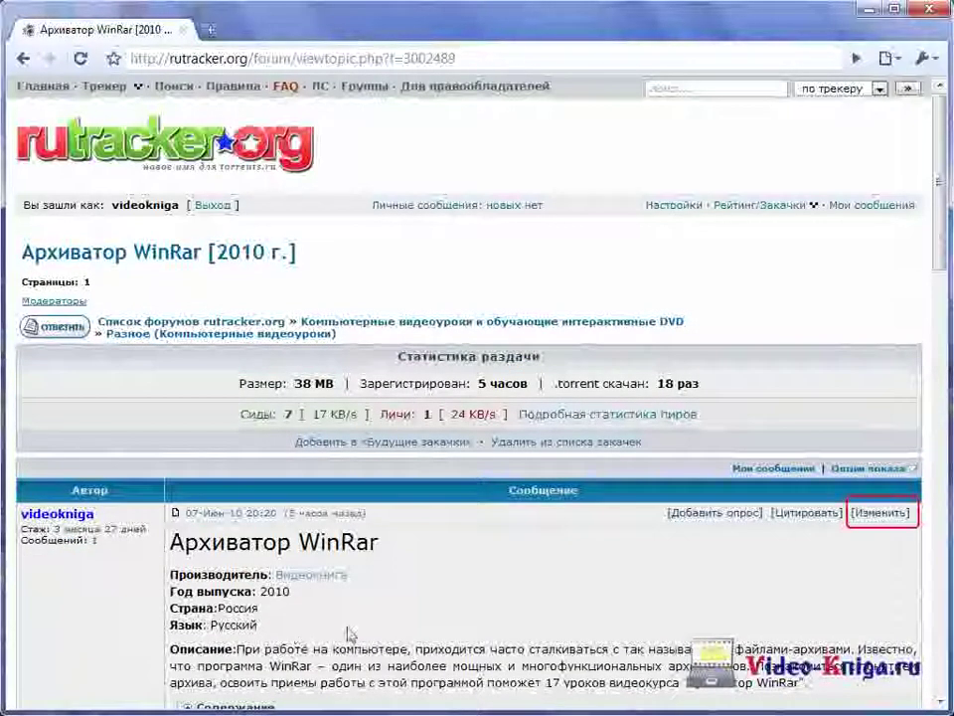
click(878, 513)
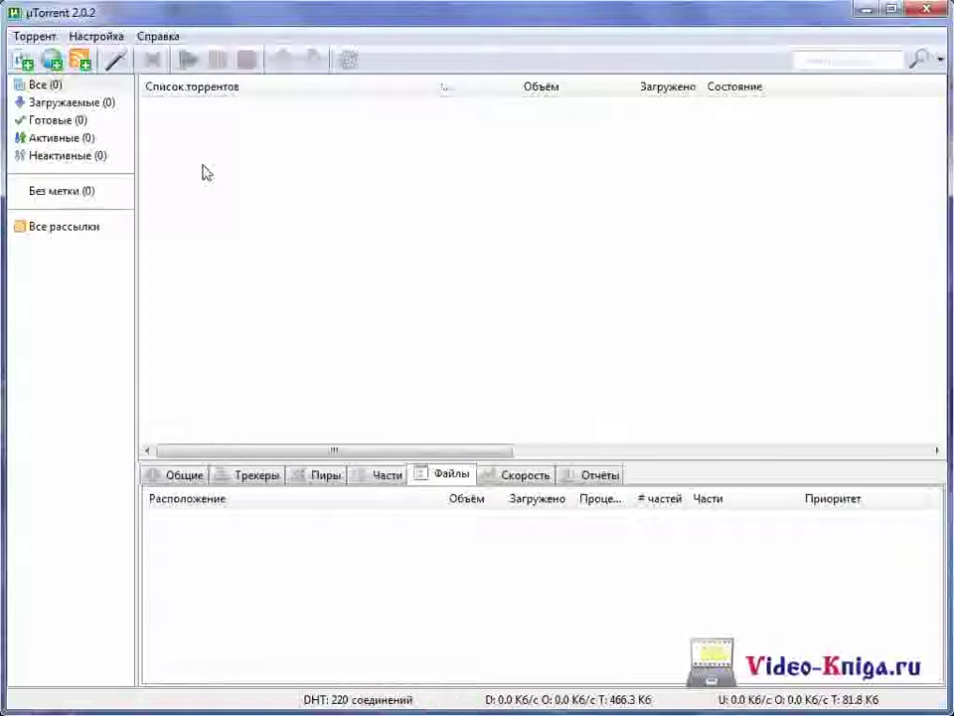
Step: Switch to µTorrent and open the torrent file [rutracker.org].t3002489 (1) from drive C:
click(36, 34)
click(65, 59)
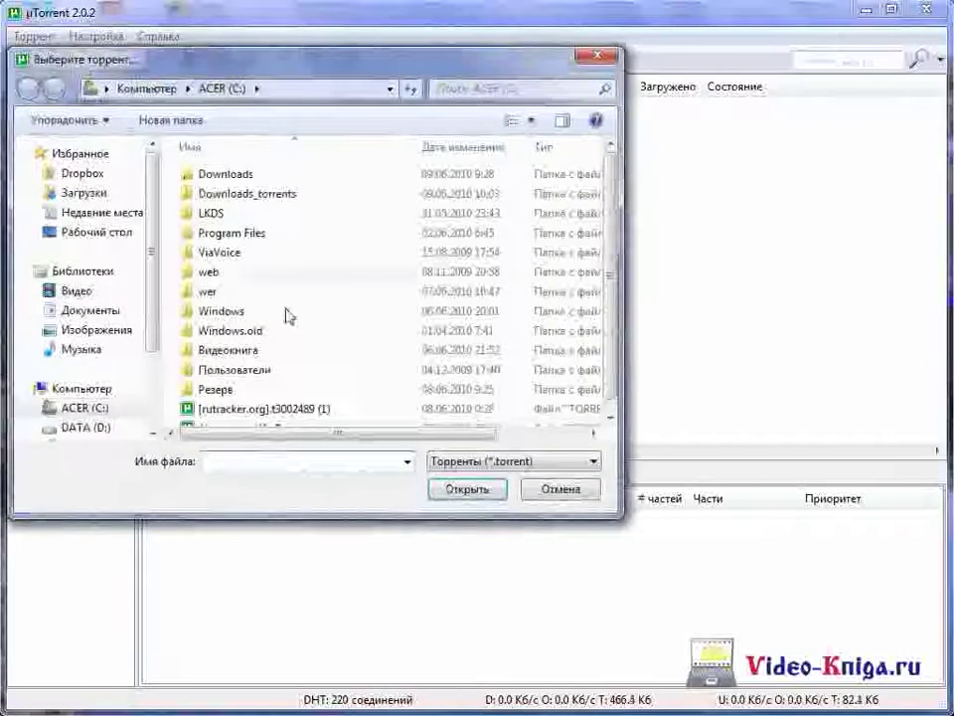
click(308, 409)
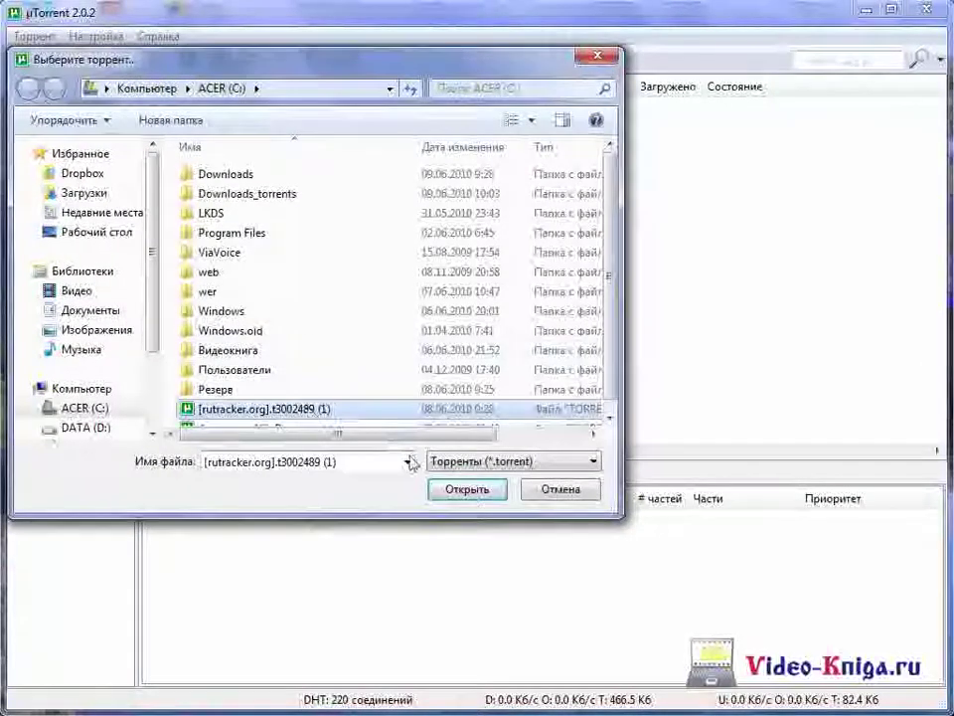
click(471, 489)
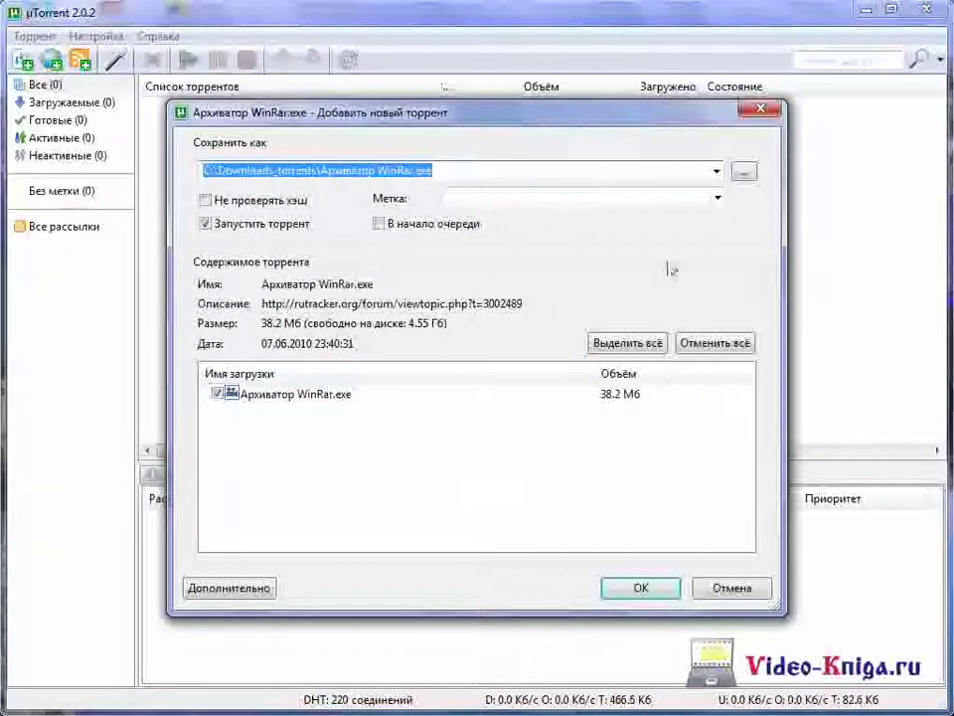
Step: Set the save path of the new µTorrent torrent to C:\Архиватор WinRar.exe and add it as a started torrent
click(742, 172)
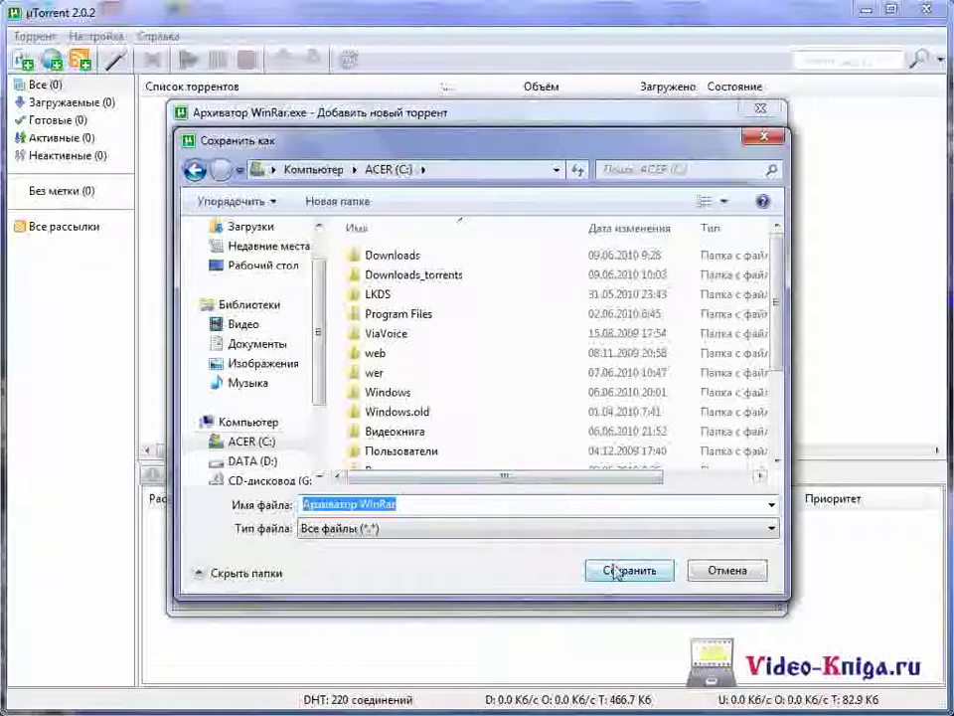
click(613, 571)
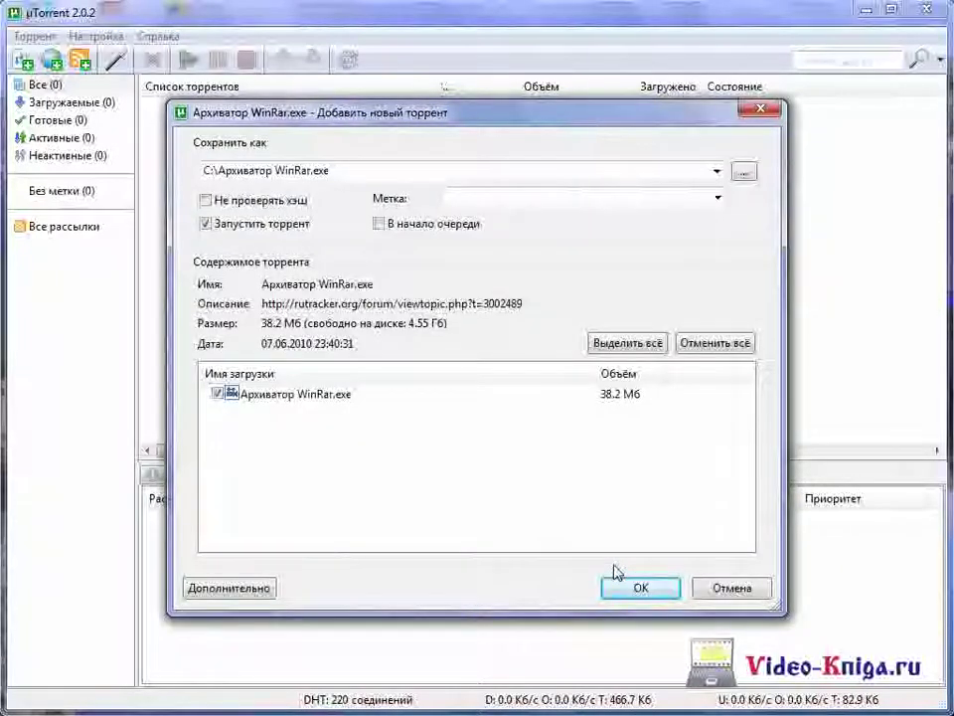
click(660, 588)
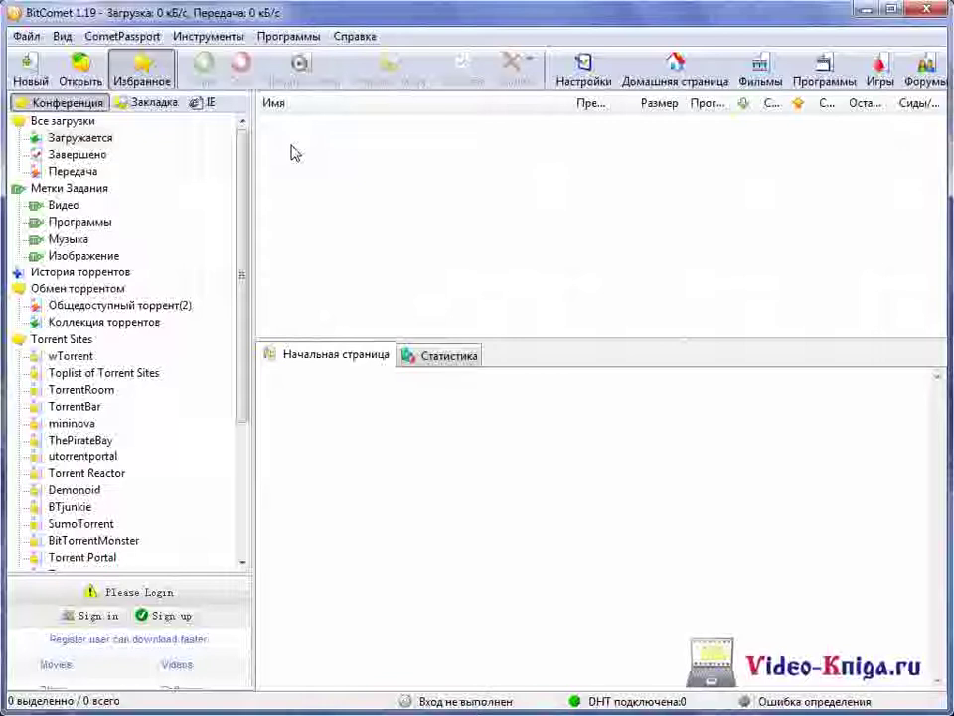
Step: Switch to BitComet and open the torrent file [rutracker.org].t3002489 (1) from drive C:
click(26, 35)
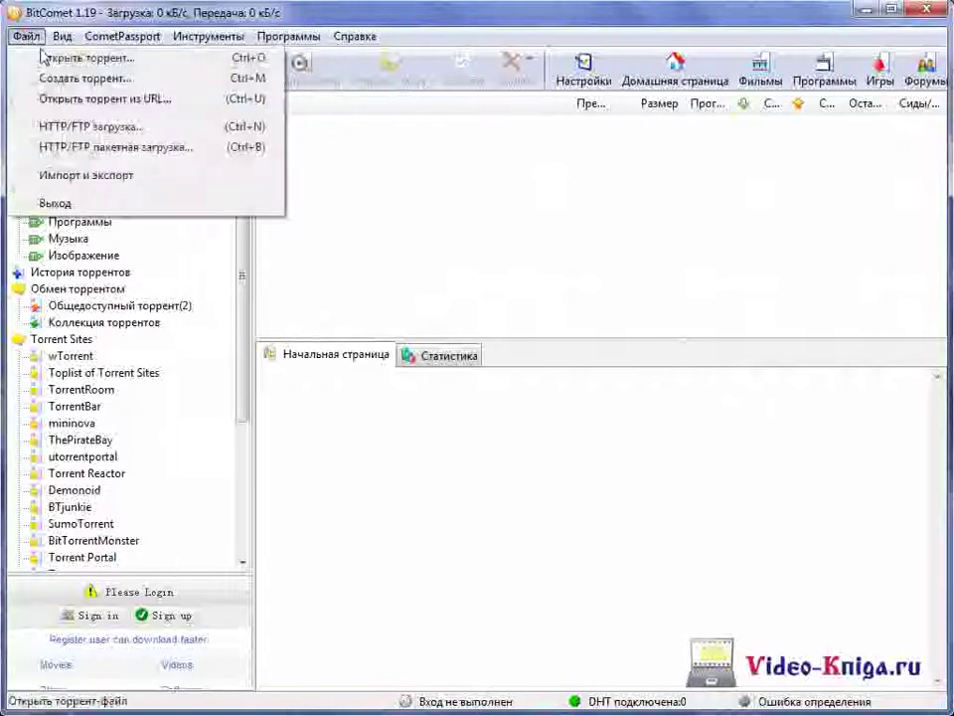
click(42, 57)
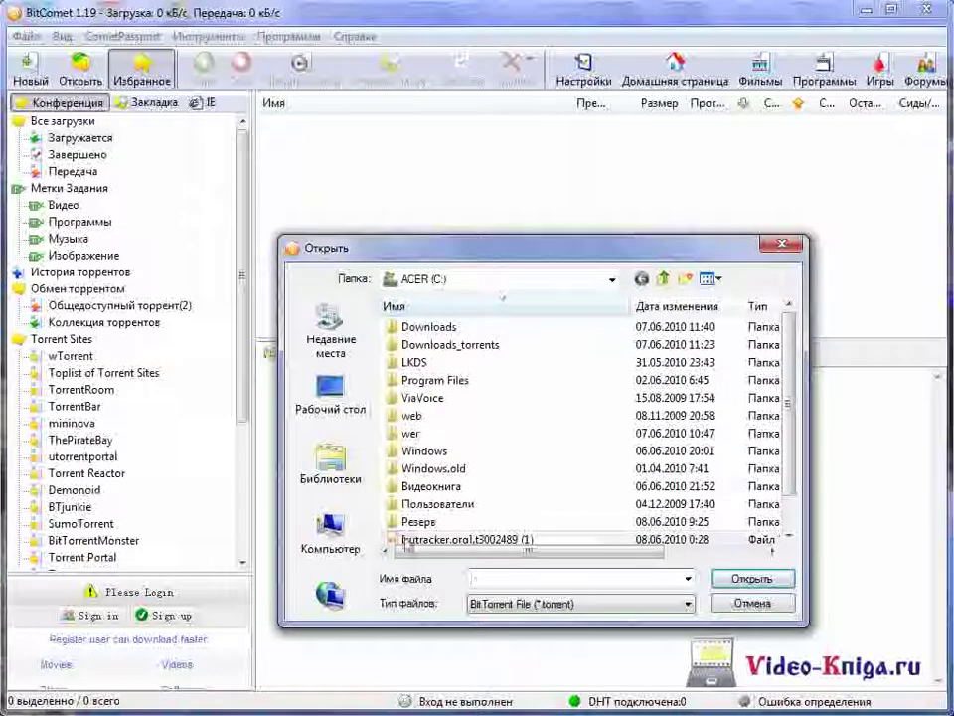
click(457, 539)
click(745, 582)
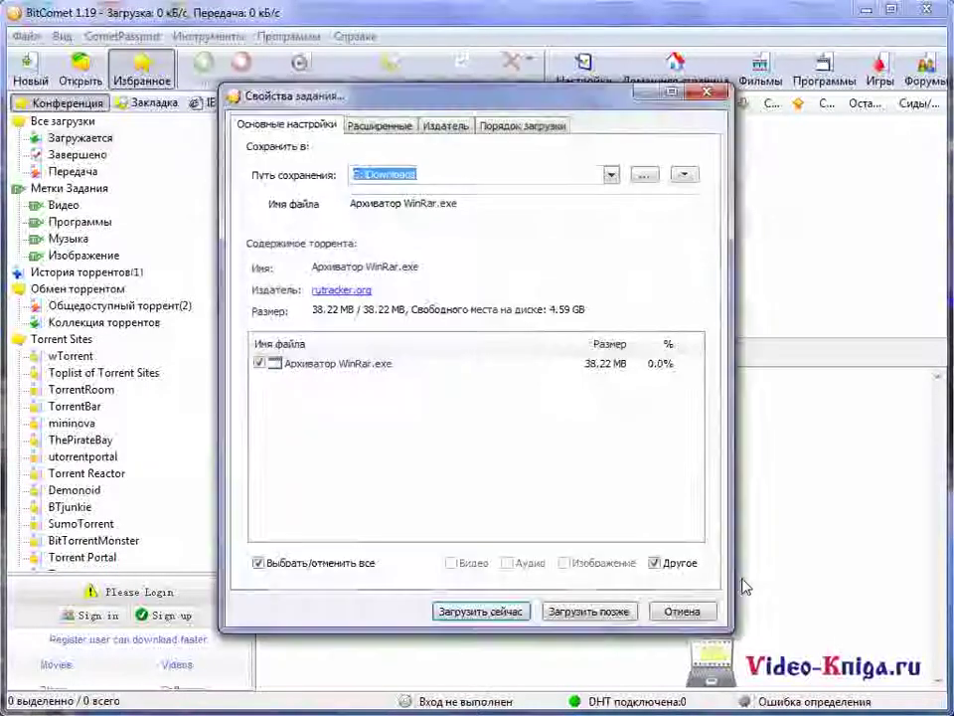
Step: Set the BitComet task's save path to C:\ and start the task immediately
click(642, 175)
click(383, 375)
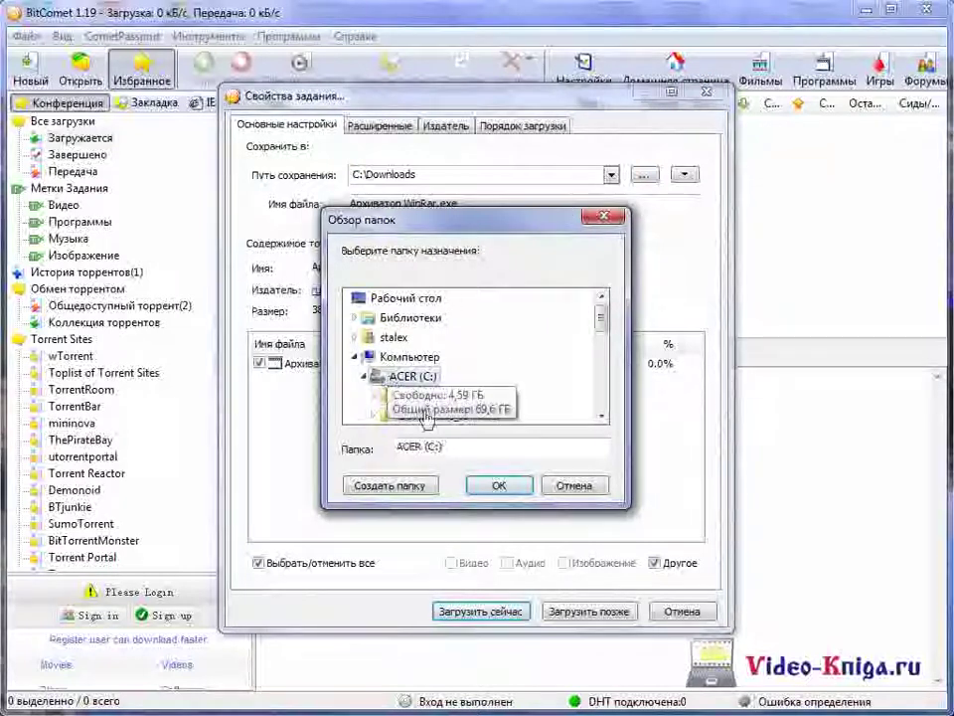
click(503, 487)
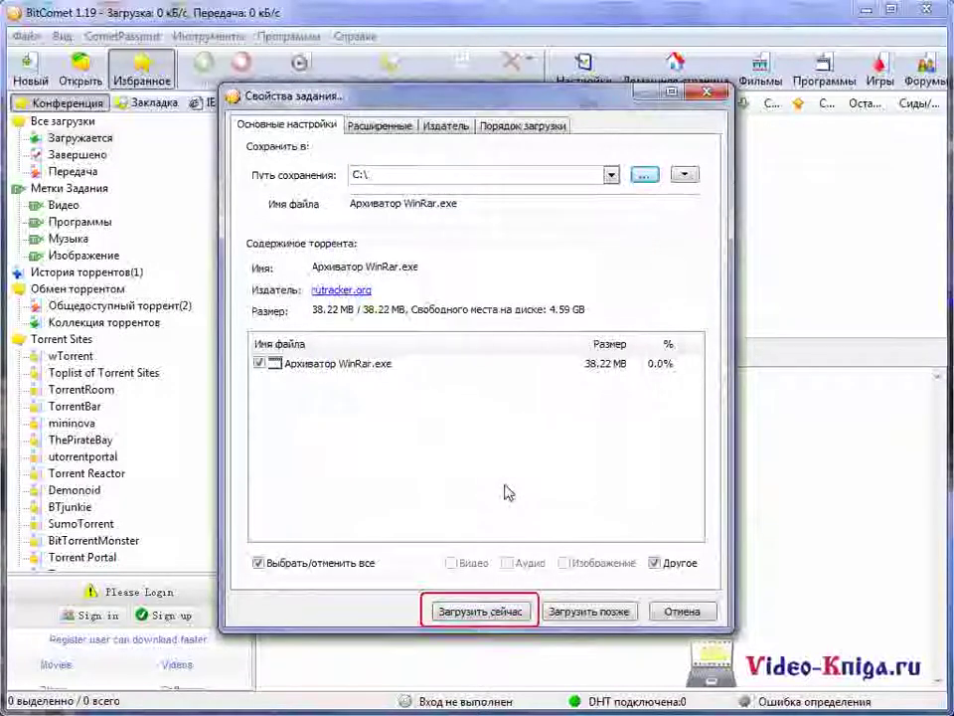
click(518, 610)
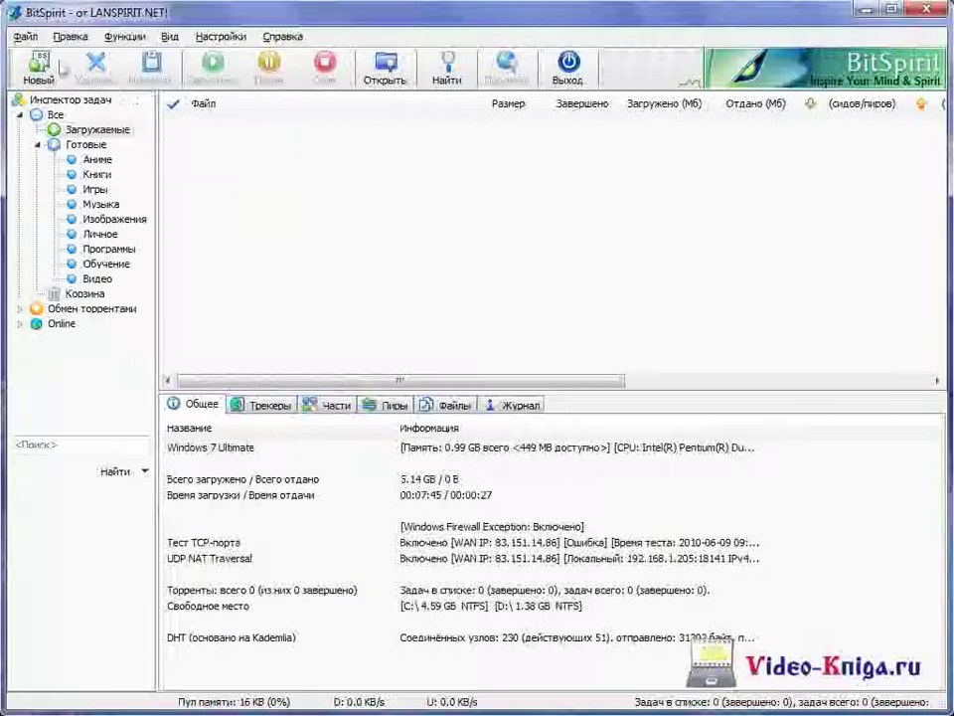
Step: Switch to BitSpirit and open the torrent file [rutracker.org].t3002489 (1) from drive C:
click(25, 36)
click(32, 57)
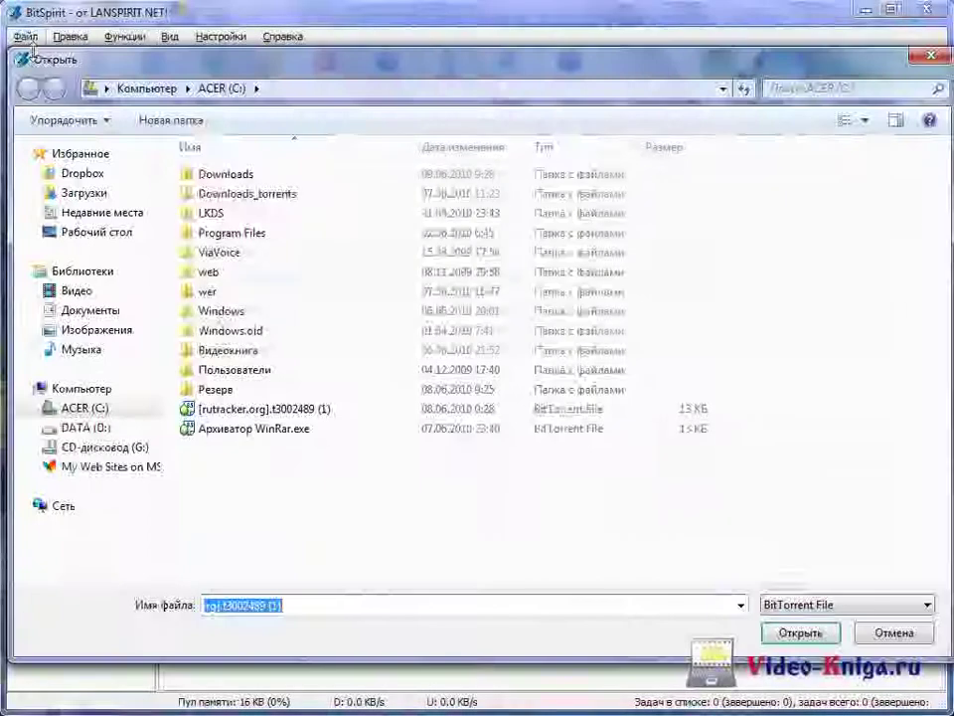
click(224, 409)
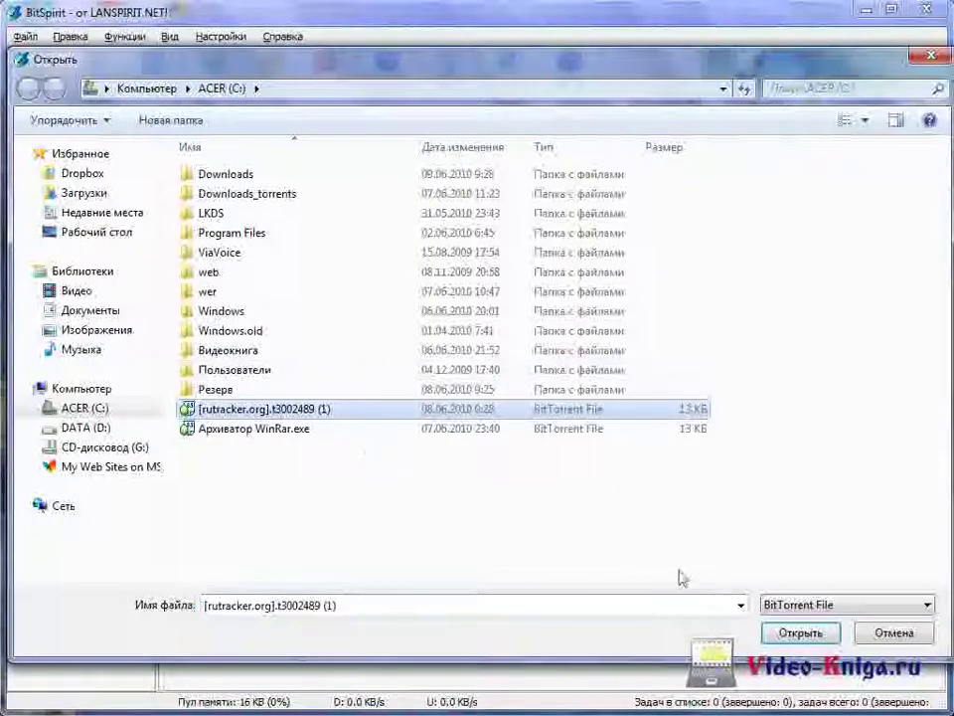
click(800, 632)
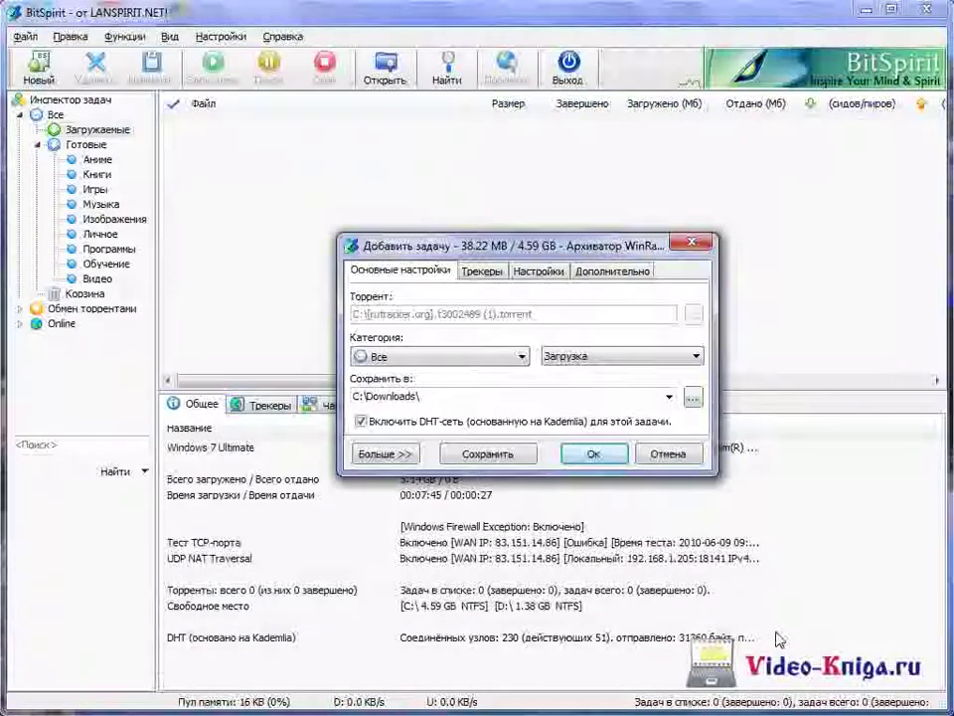
Step: Set the BitSpirit task's save folder to C:\ and add the task
click(693, 397)
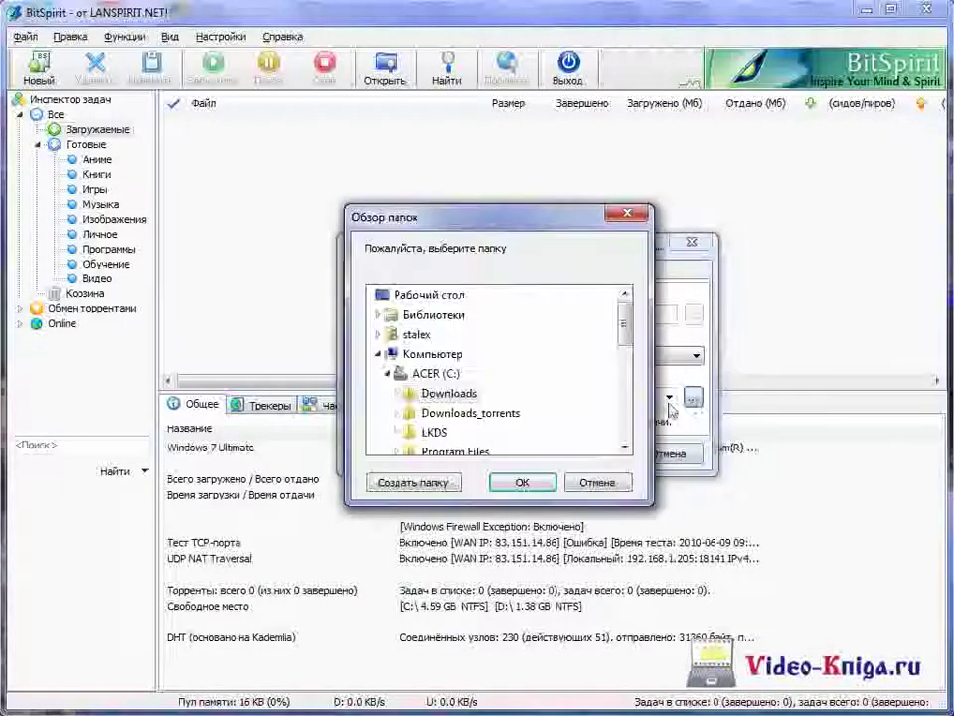
click(426, 373)
click(524, 481)
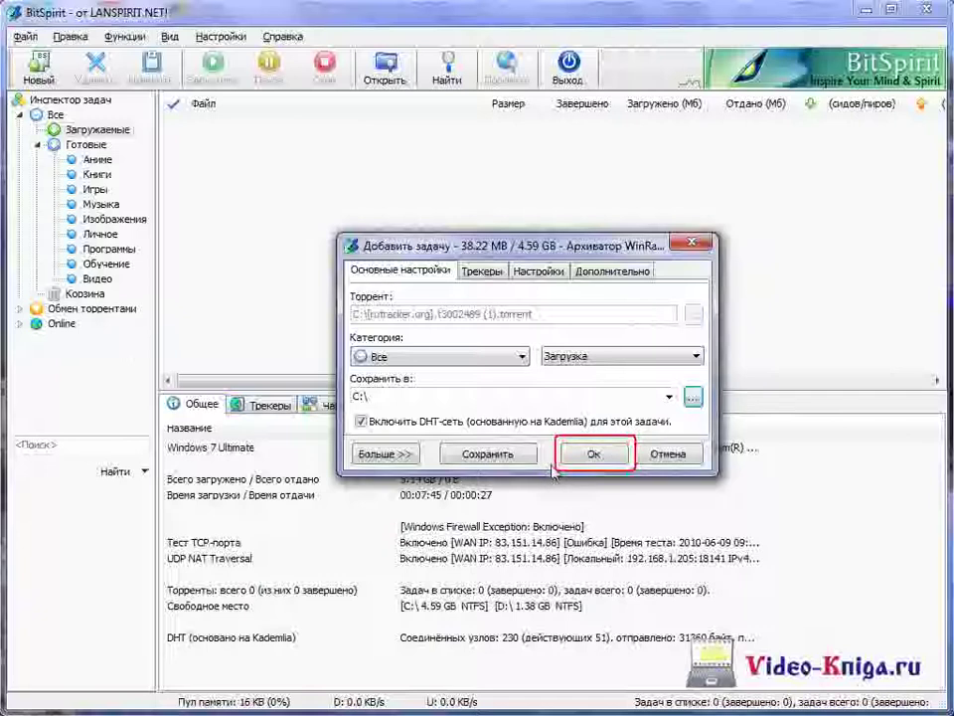
click(592, 455)
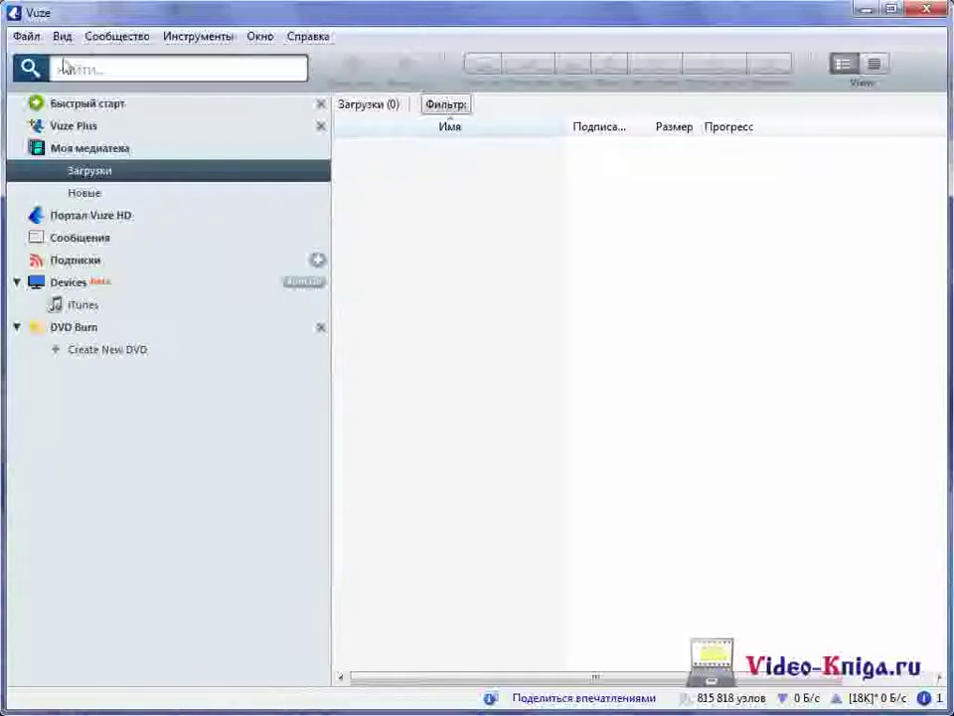
Step: Switch to Vuze and add [rutracker.org].t3002489 (1) from drive C: to the list of torrents to open
click(26, 38)
mouse_move(33, 57)
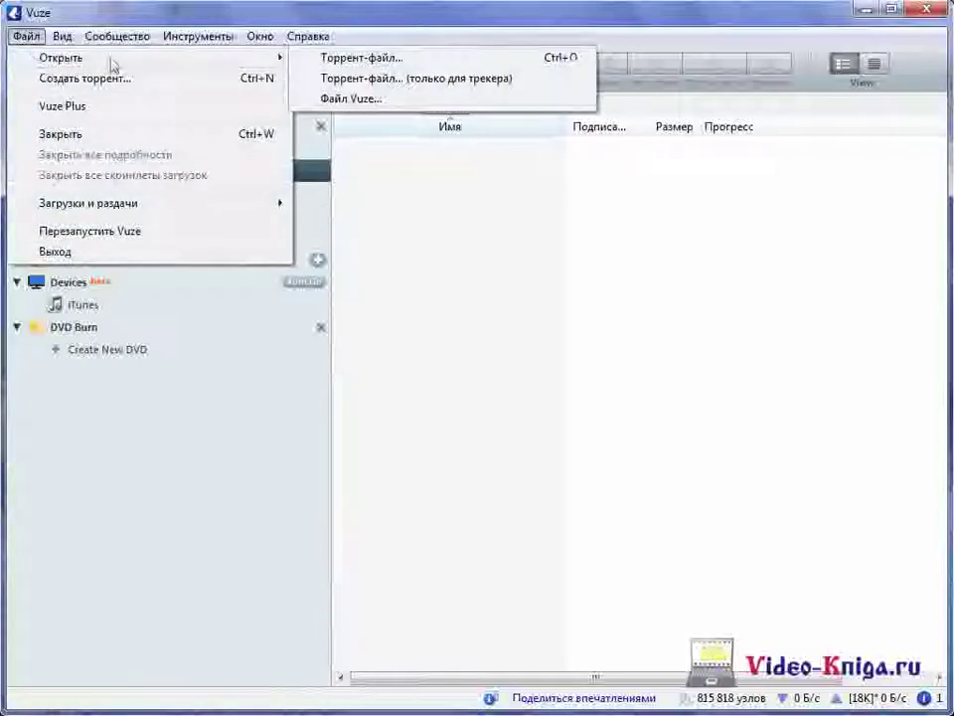
click(298, 60)
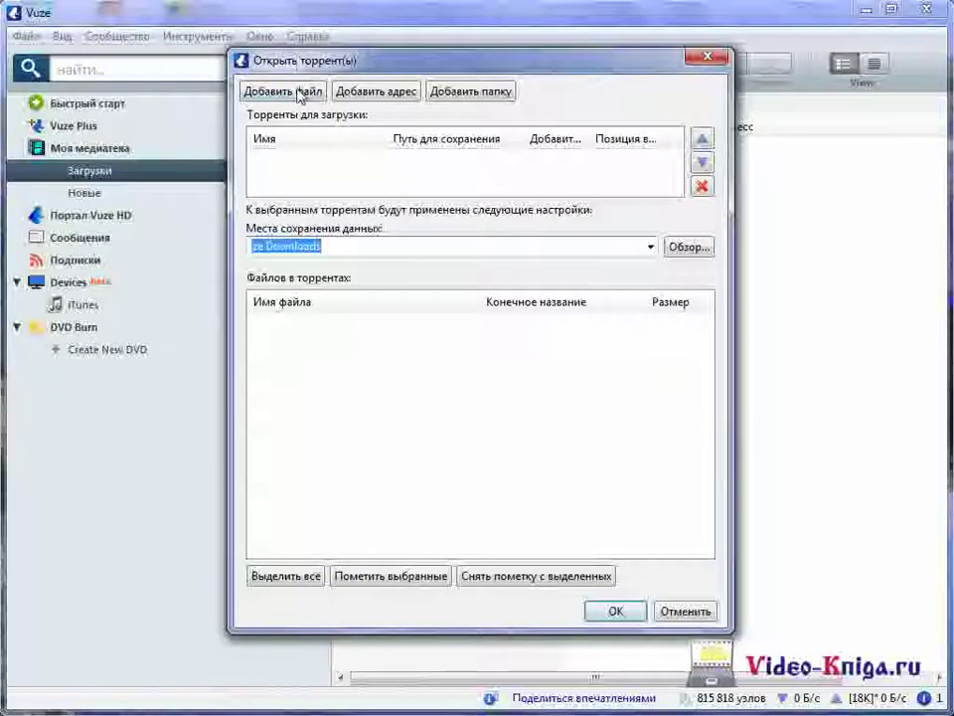
click(299, 91)
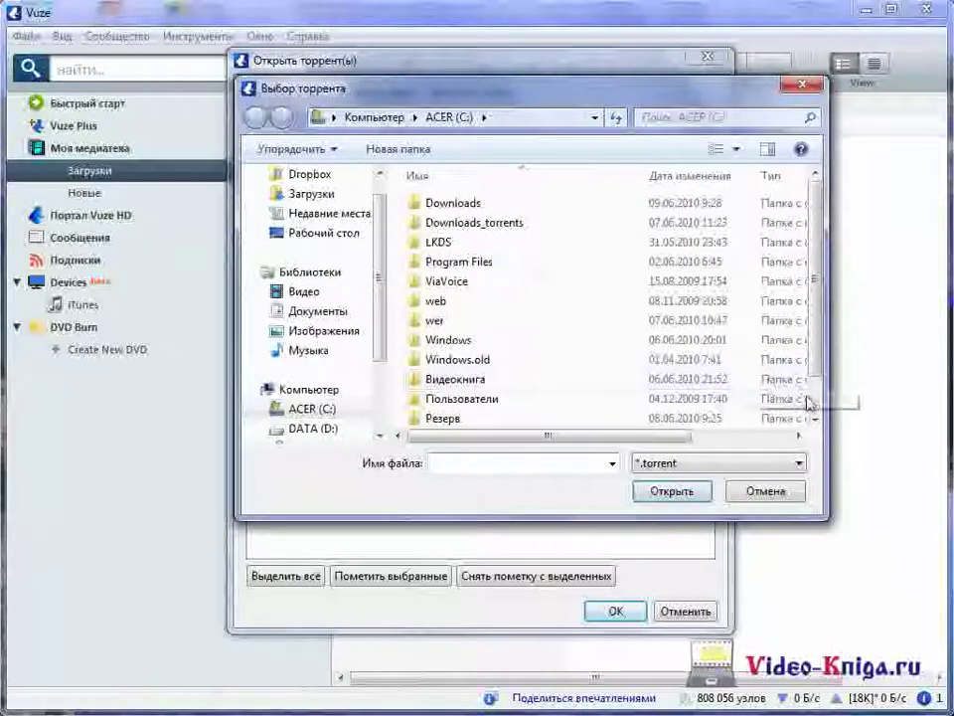
scroll(771, 402, down, 2)
click(770, 399)
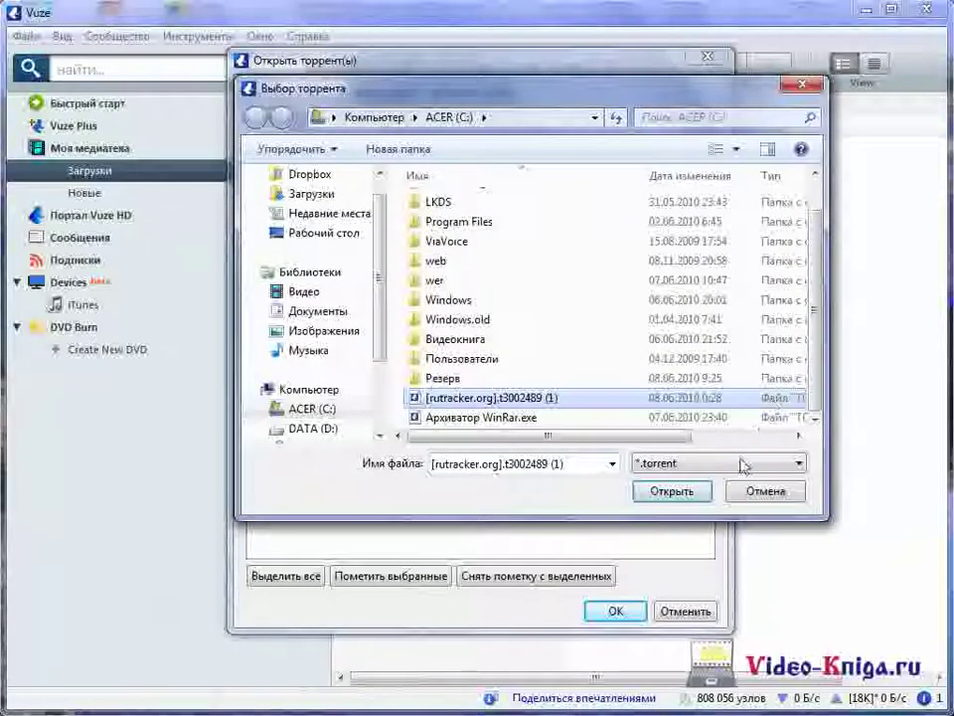
click(676, 491)
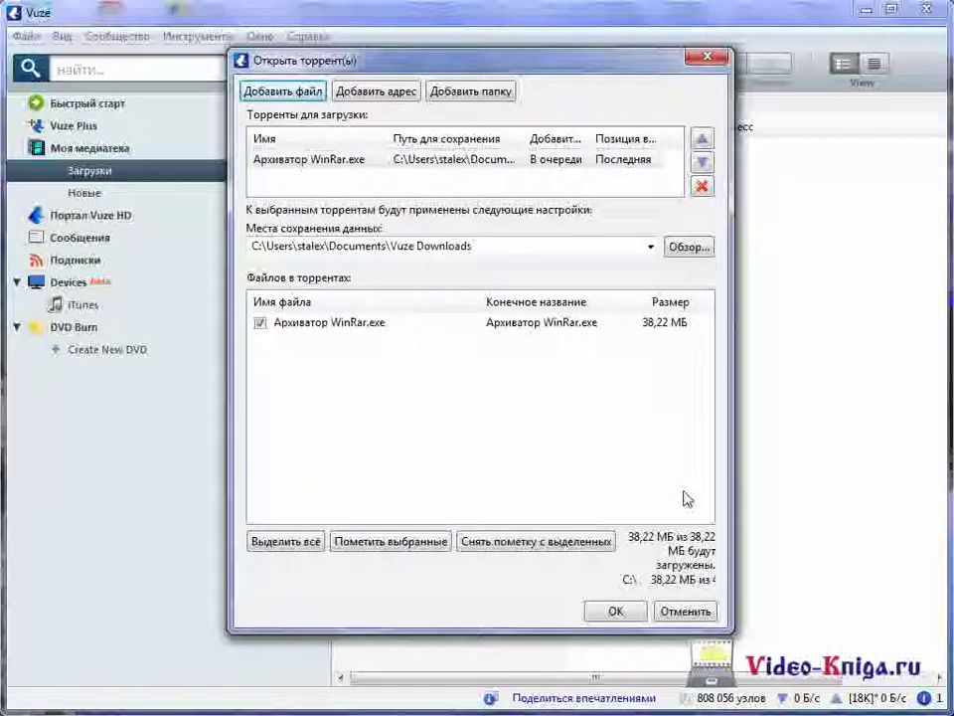
Step: Set the Vuze save location to C:\, add the torrent using the existing Архиватор WinRar.exe file, and show the library's new items
click(688, 247)
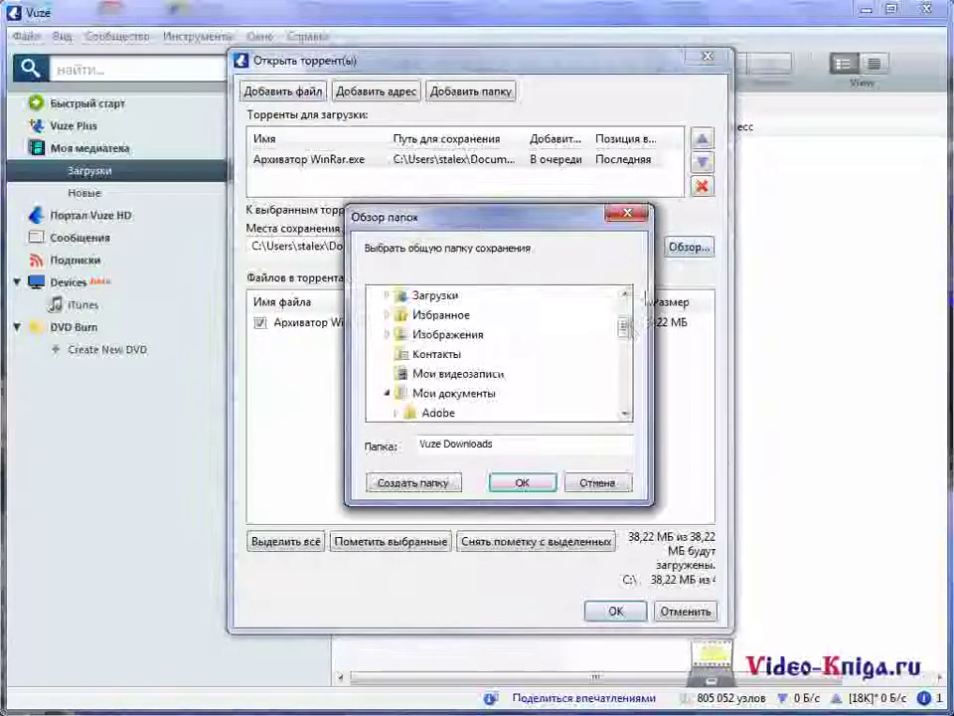
drag(624, 324, 624, 389)
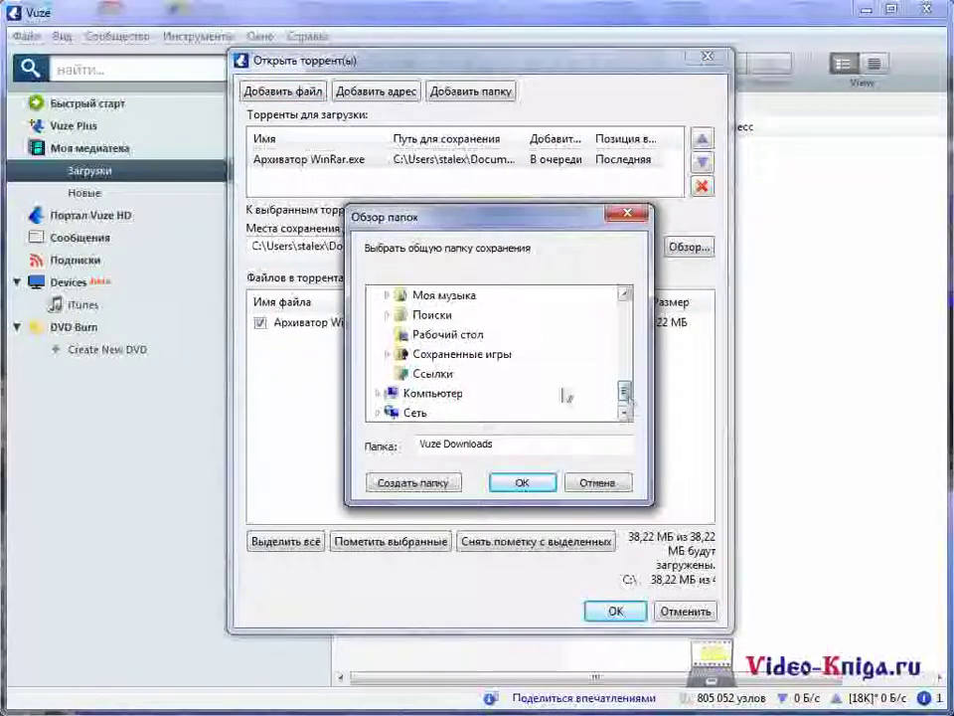
click(448, 398)
click(432, 411)
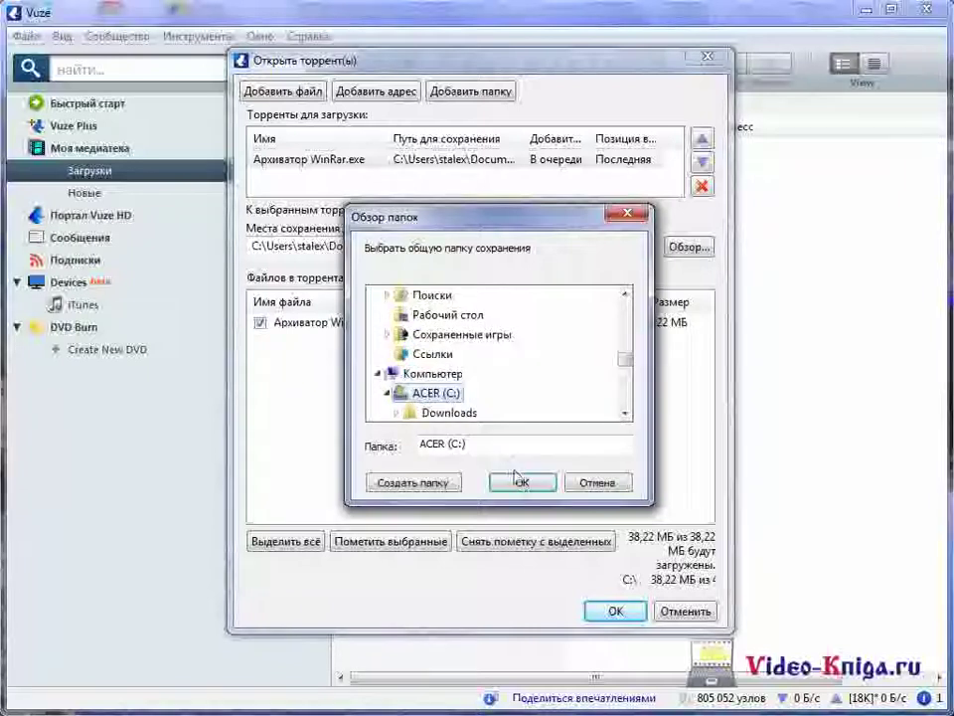
click(522, 483)
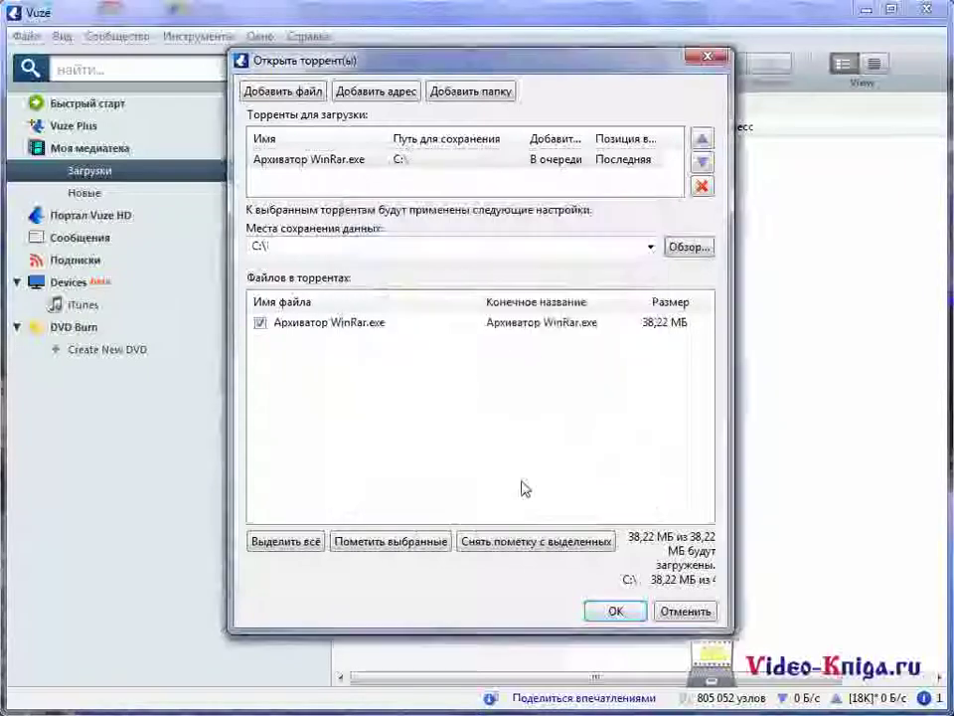
click(622, 613)
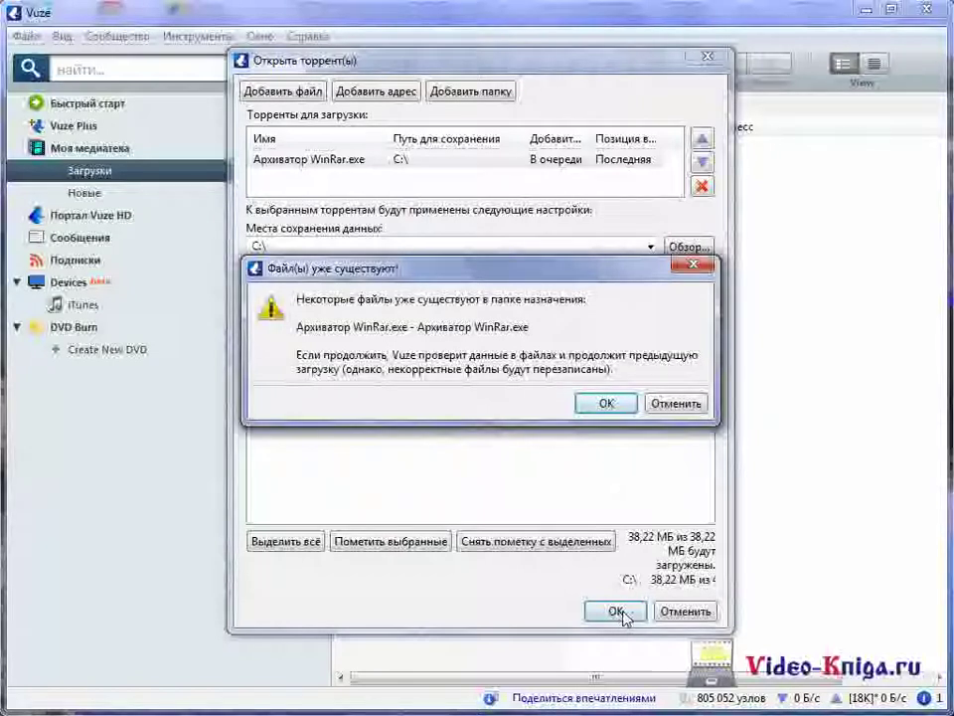
click(622, 407)
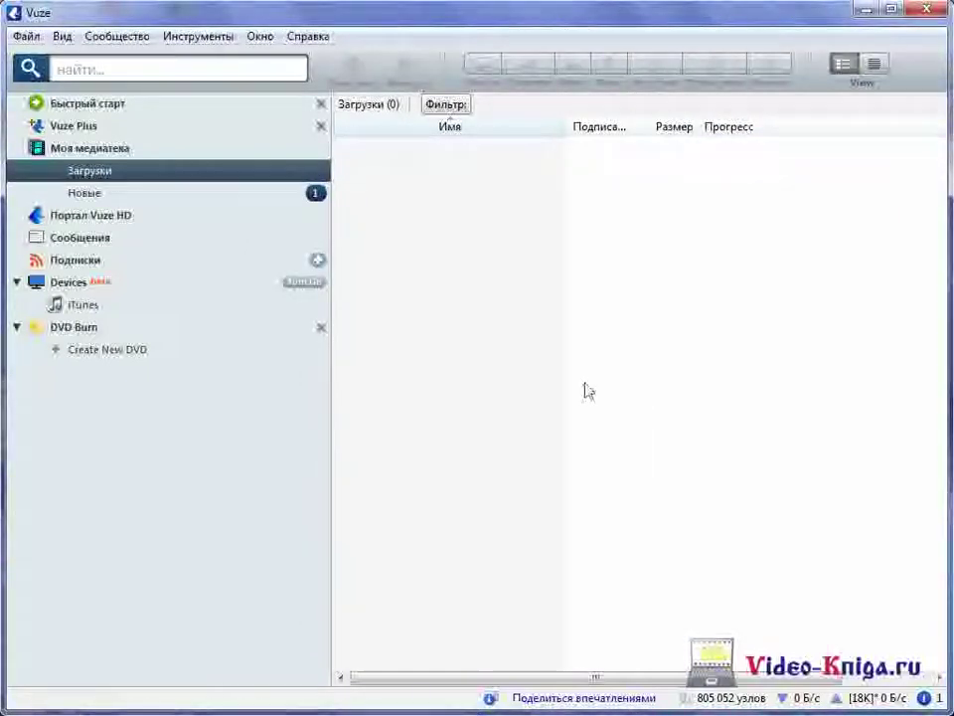
click(252, 199)
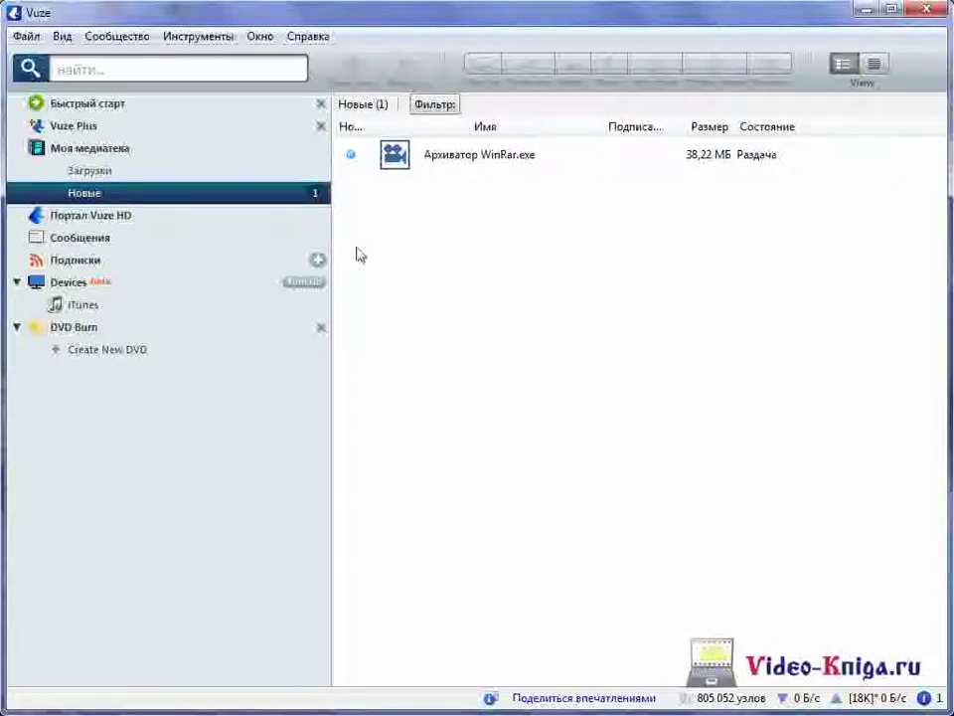